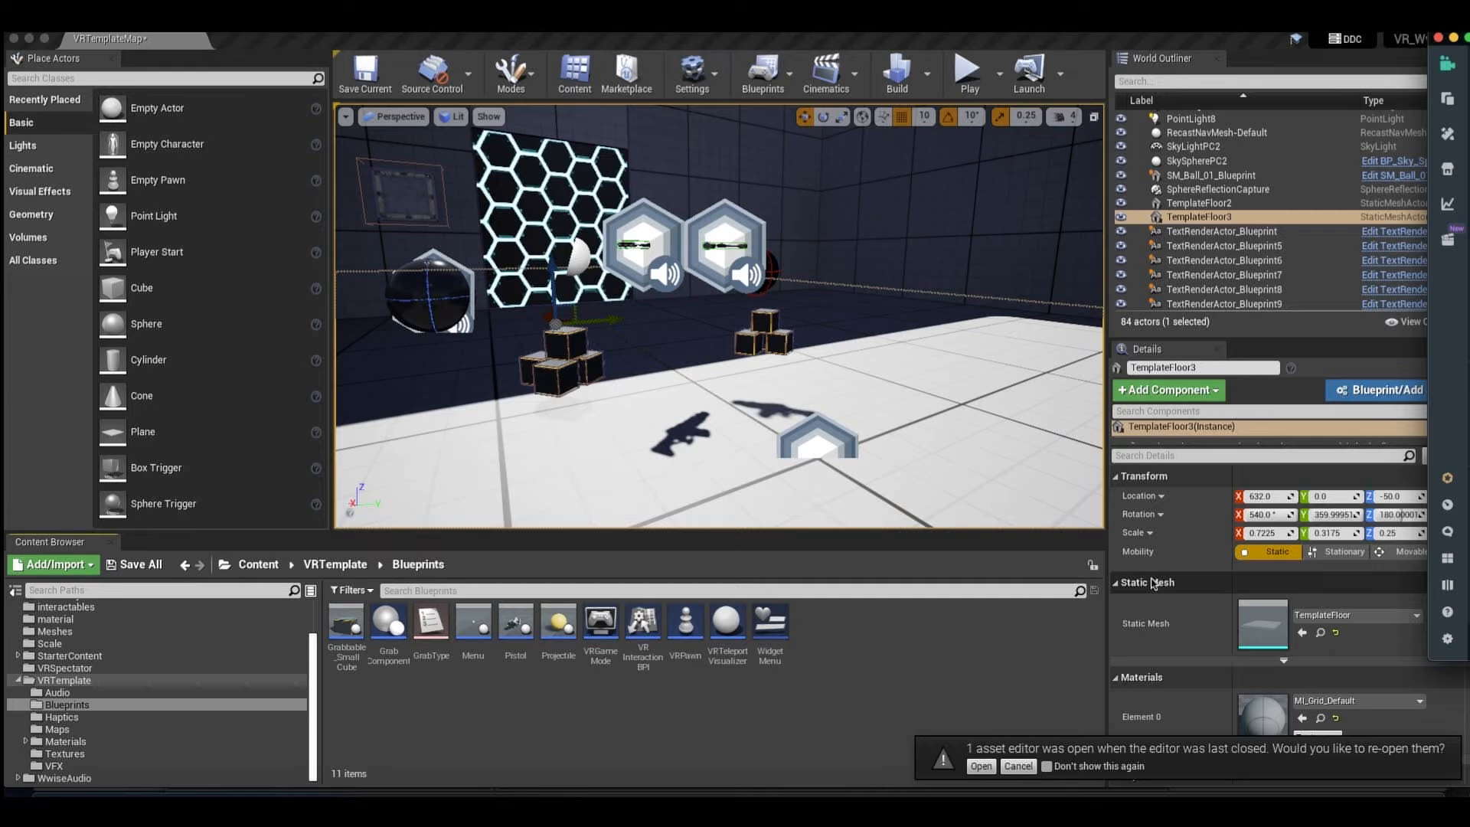
# Open the VRPawn blueprint and locate the InputAction Trigger Left/Right section in its Event Graph.
pyautogui.doubleClick(686, 624)
pyautogui.scroll(-1, 725, 427)
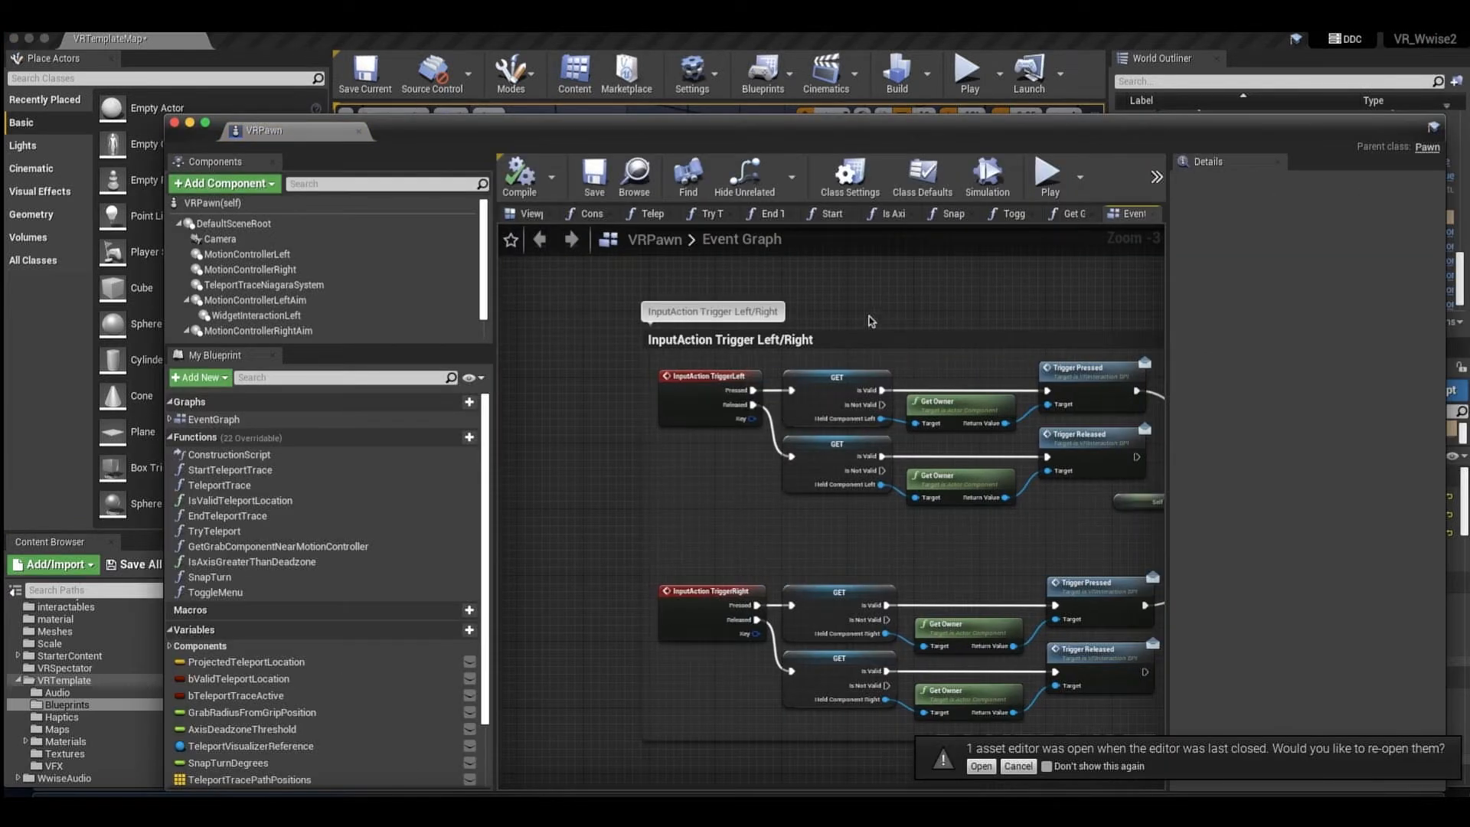
pyautogui.scroll(-1, 905, 314)
pyautogui.scroll(-1, 905, 312)
pyautogui.hscroll(3, 908, 343)
pyautogui.scroll(8, 908, 345)
pyautogui.scroll(-10, 906, 362)
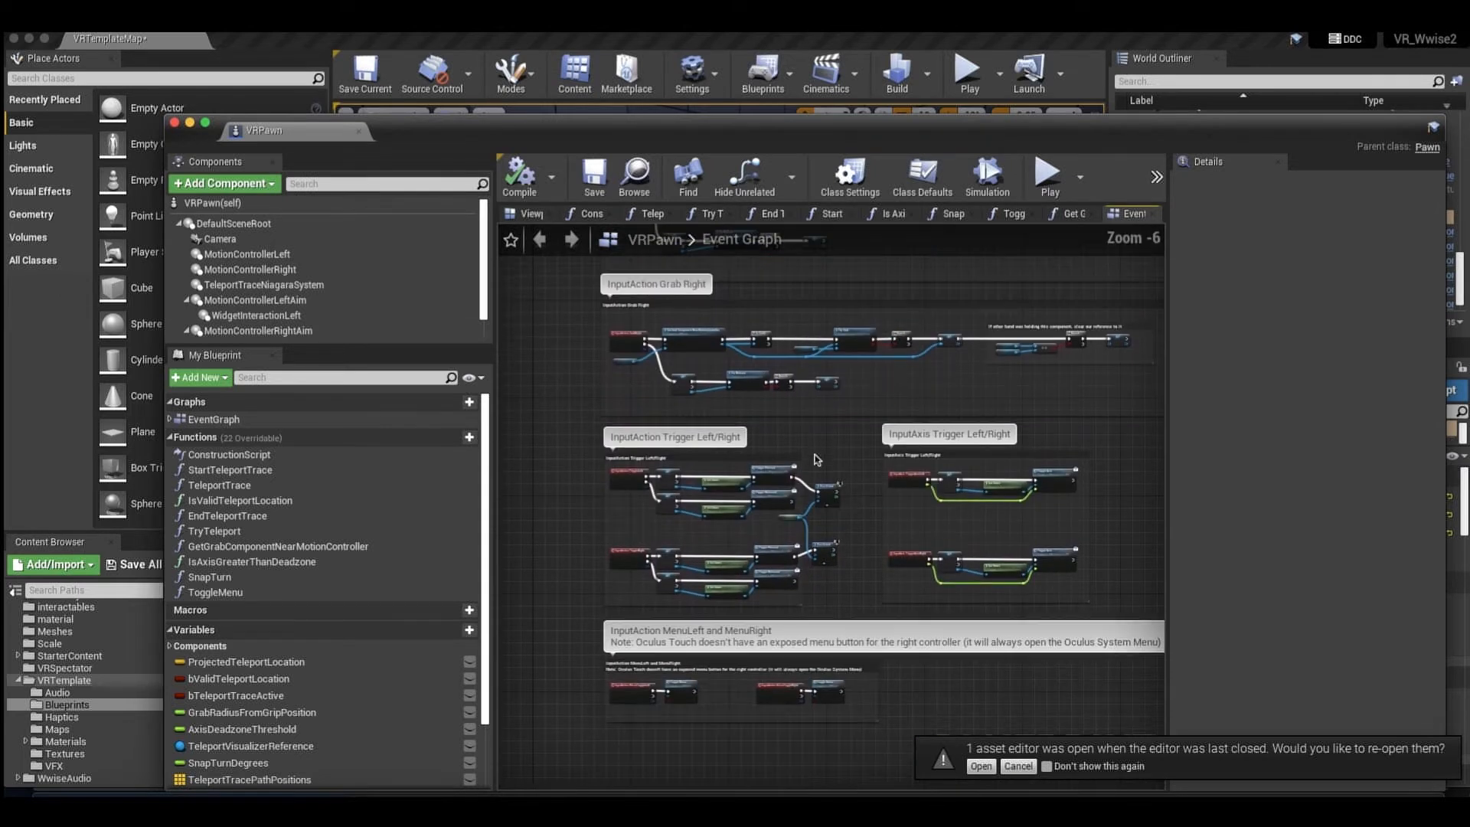
pyautogui.scroll(1, 818, 459)
# Examine the Trigger Pressed and Trigger Released nodes in the InputAction Trigger Left/Right group.
pyautogui.moveTo(543, 429); pyautogui.dragTo(943, 612)
pyautogui.click(928, 443)
pyautogui.moveTo(896, 426); pyautogui.dragTo(822, 668)
pyautogui.scroll(1, 934, 438)
pyautogui.scroll(-3, 934, 429)
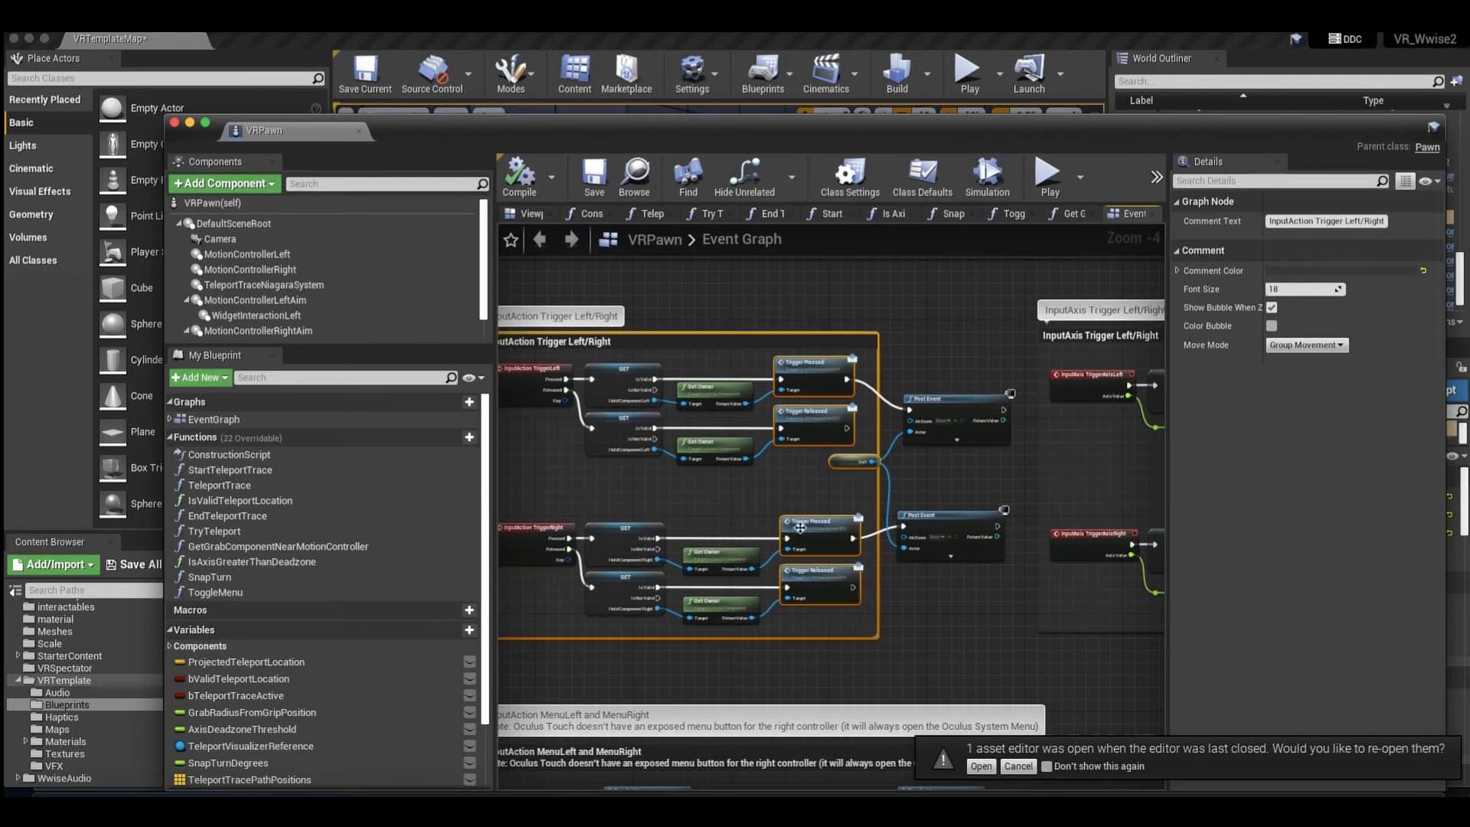
# Inspect the two Post Event nodes connected to the left and right Trigger Pressed calls.
pyautogui.moveTo(952, 336); pyautogui.dragTo(954, 611)
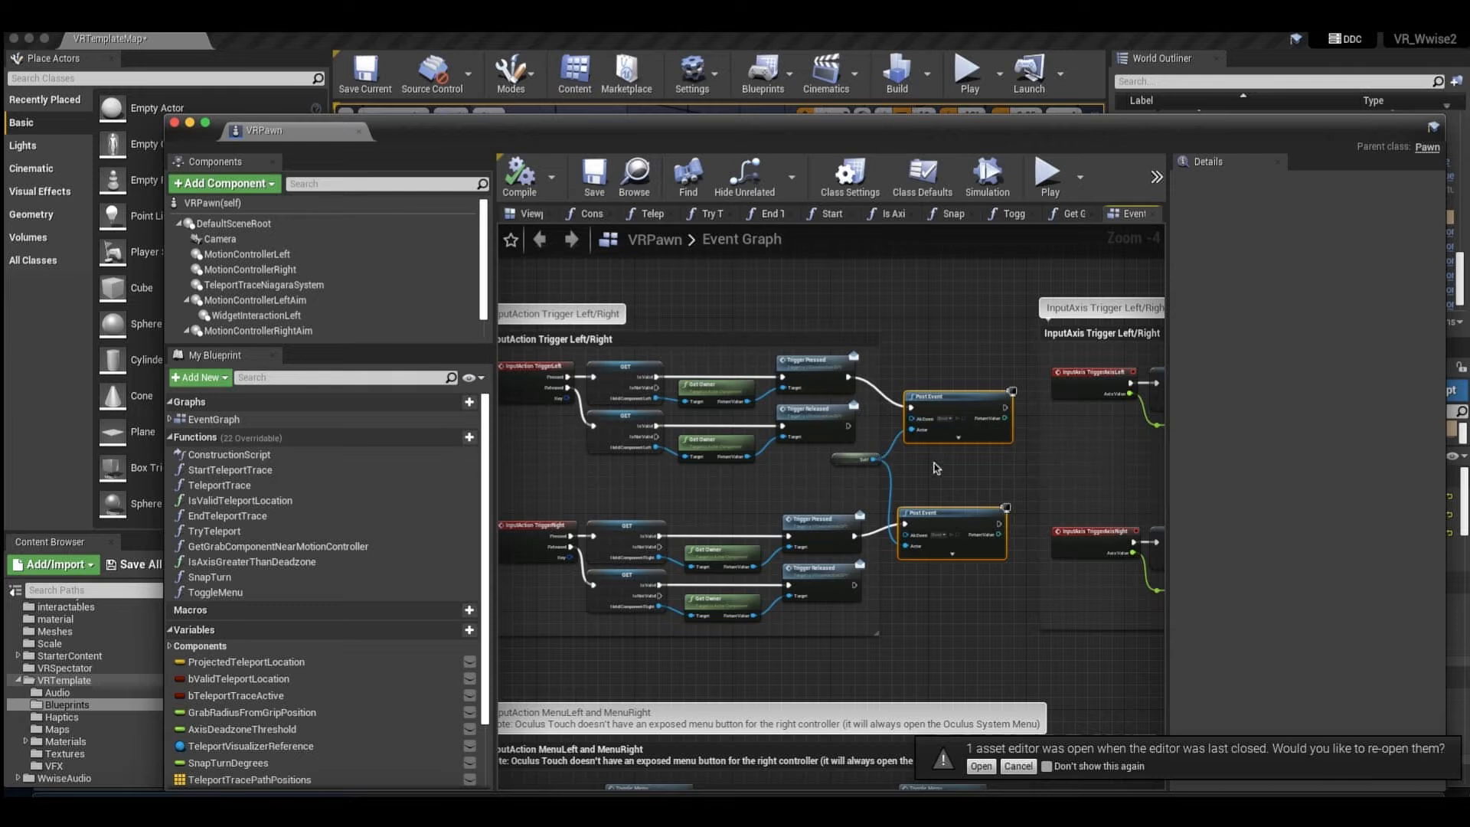
pyautogui.scroll(2, 963, 350)
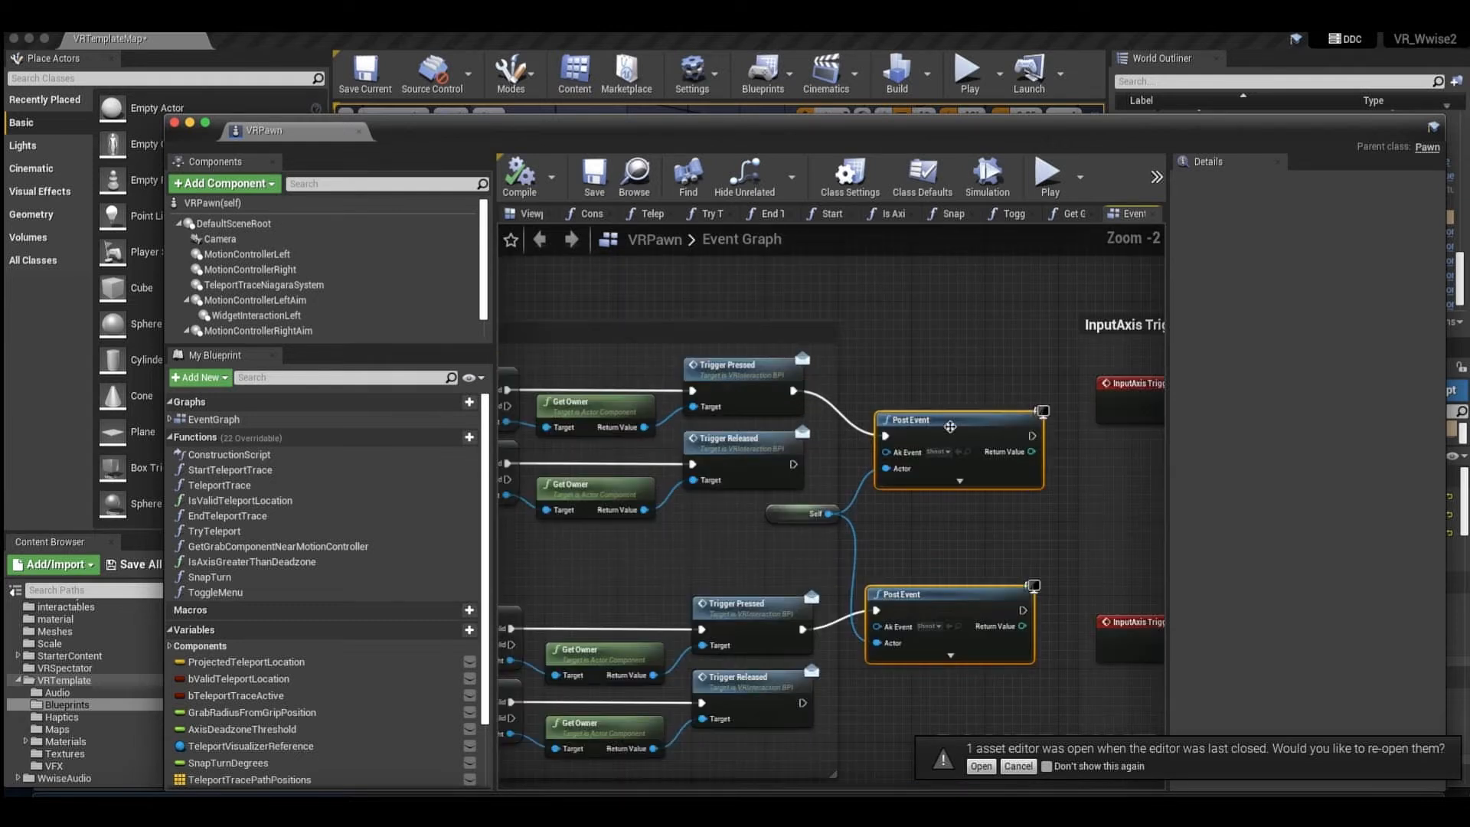
pyautogui.scroll(-1, 950, 426)
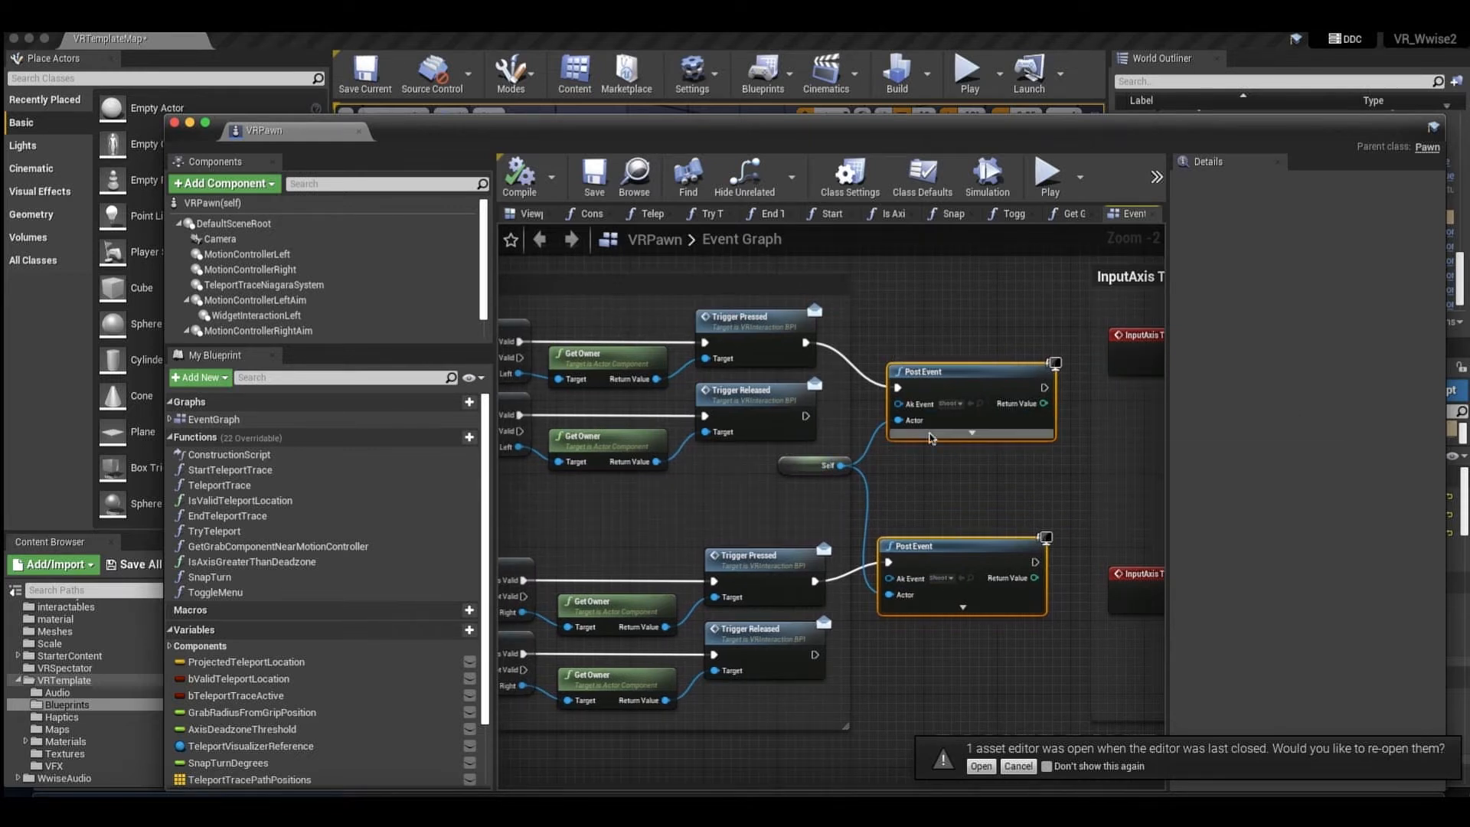
# Switch to Wwise and play the Shoot event in the hit sounds work unit.
pyautogui.click(1189, 800)
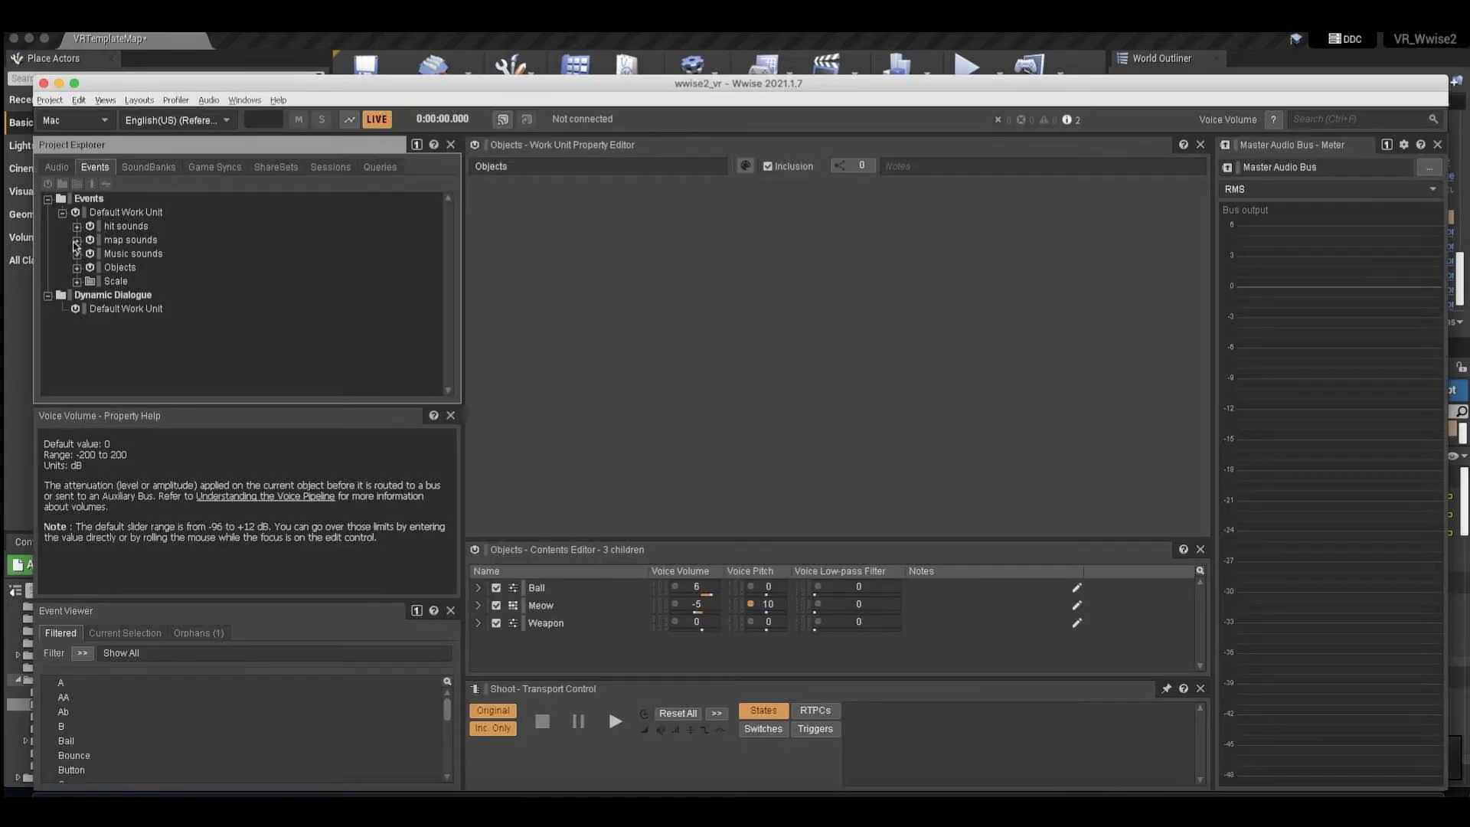
pyautogui.click(76, 227)
pyautogui.click(131, 253)
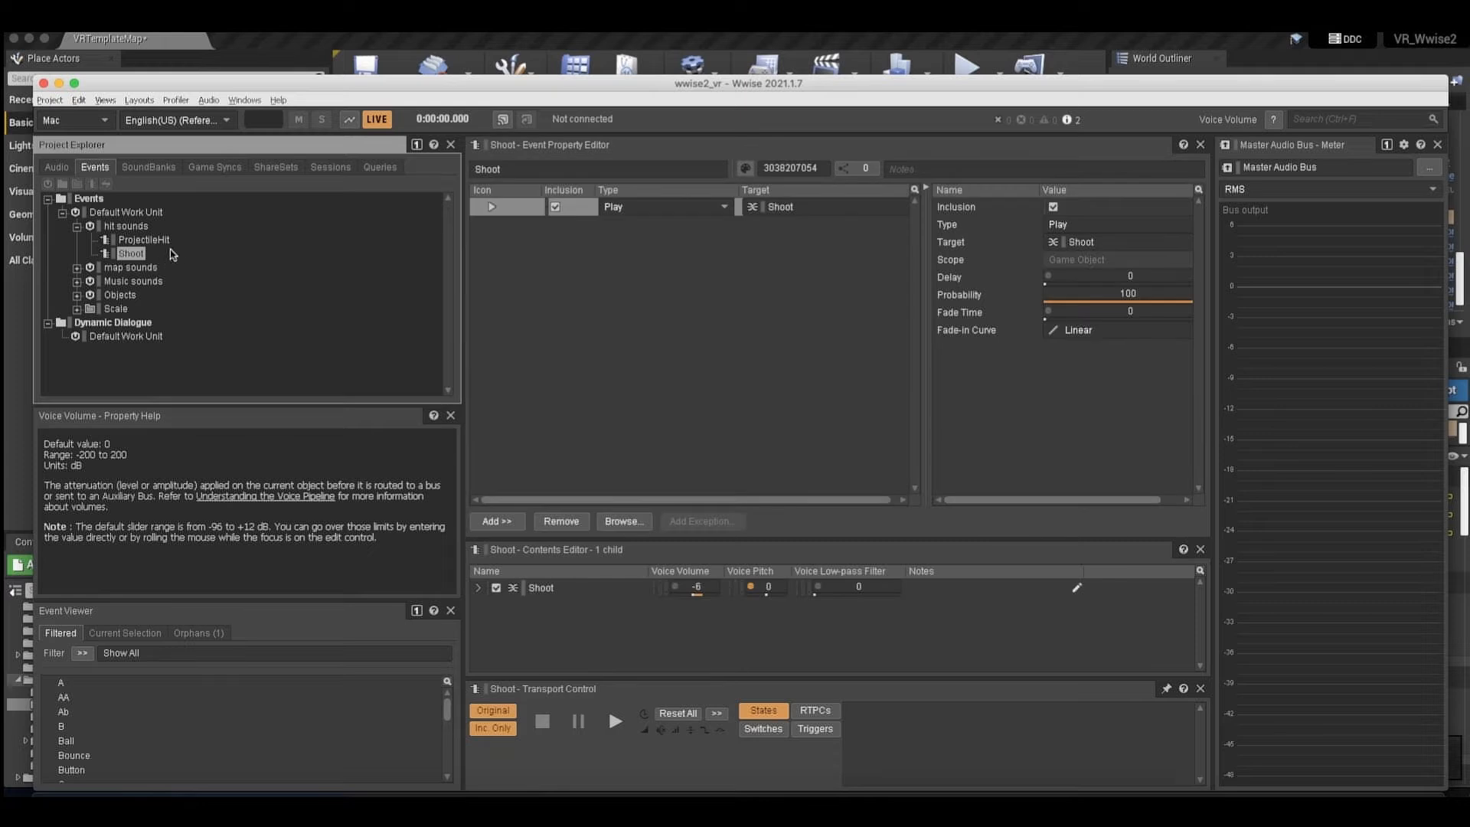
pyautogui.press('space')
# Find the Shoot blend container under Objects > Weapon in the Actor-Mixer Hierarchy, reveal its contents and play it.
pyautogui.click(56, 167)
pyautogui.scroll(-5, 117, 301)
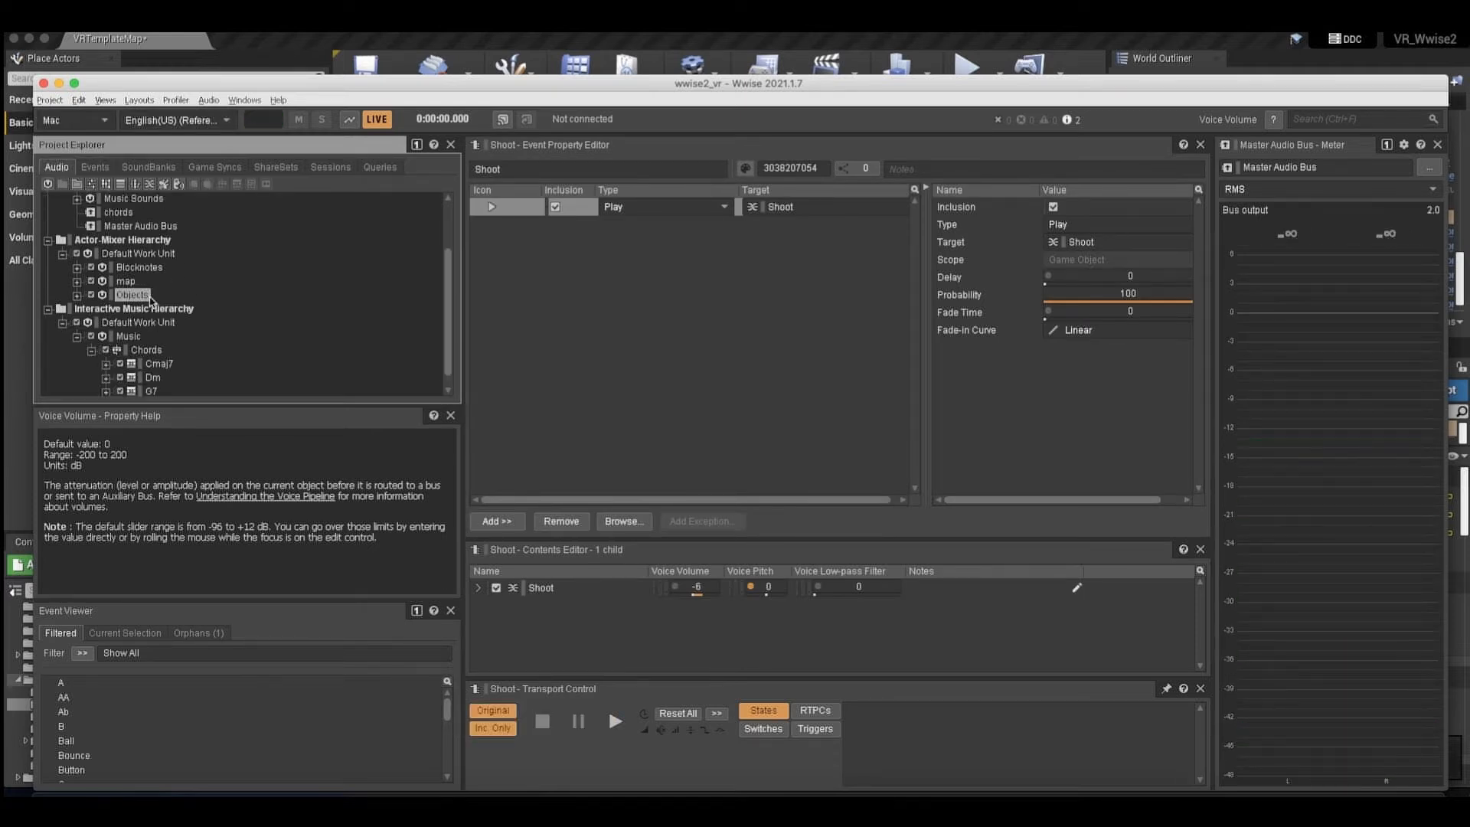
pyautogui.click(76, 295)
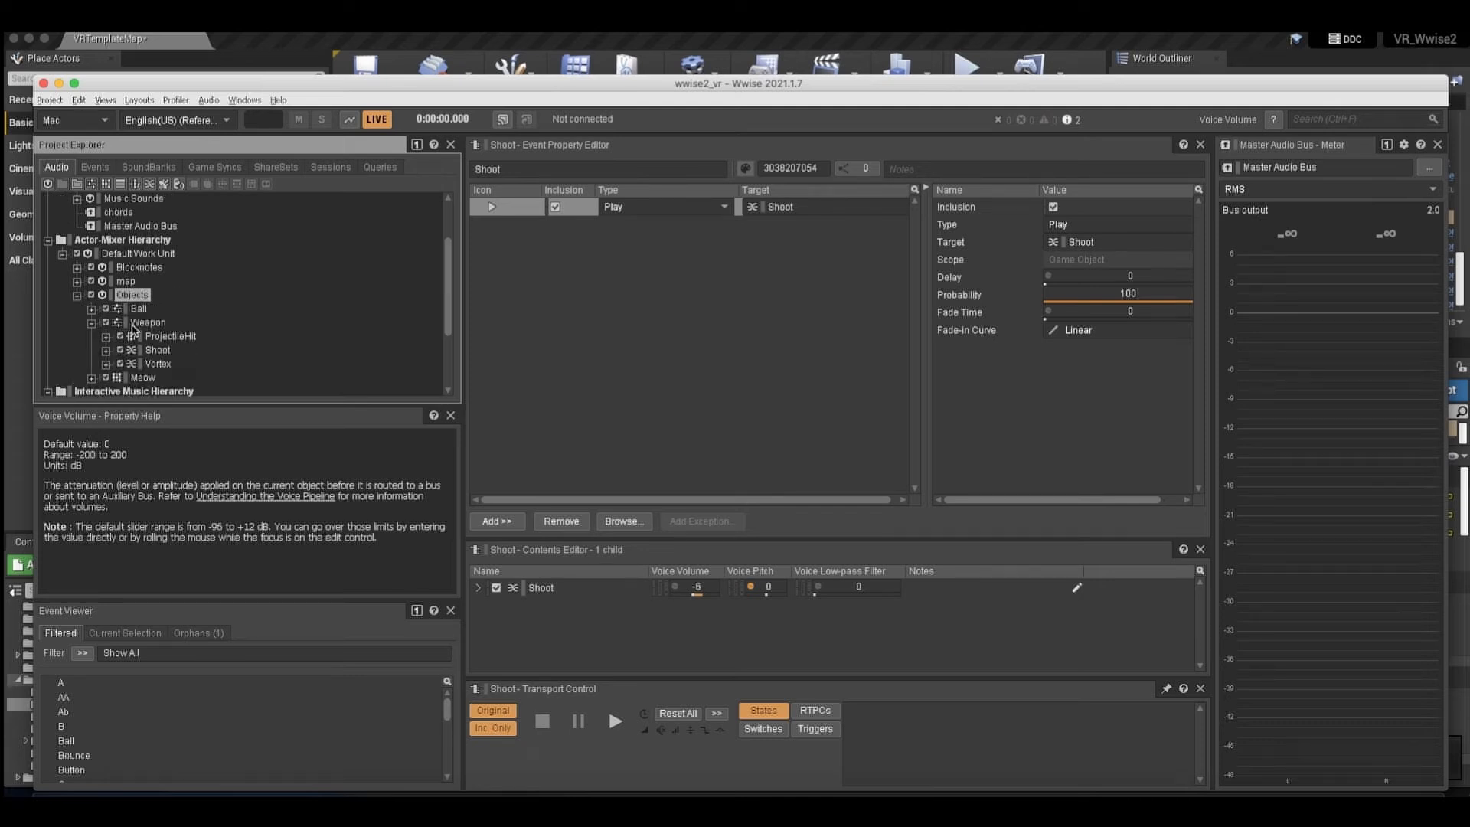
pyautogui.click(145, 323)
pyautogui.click(155, 350)
pyautogui.click(105, 350)
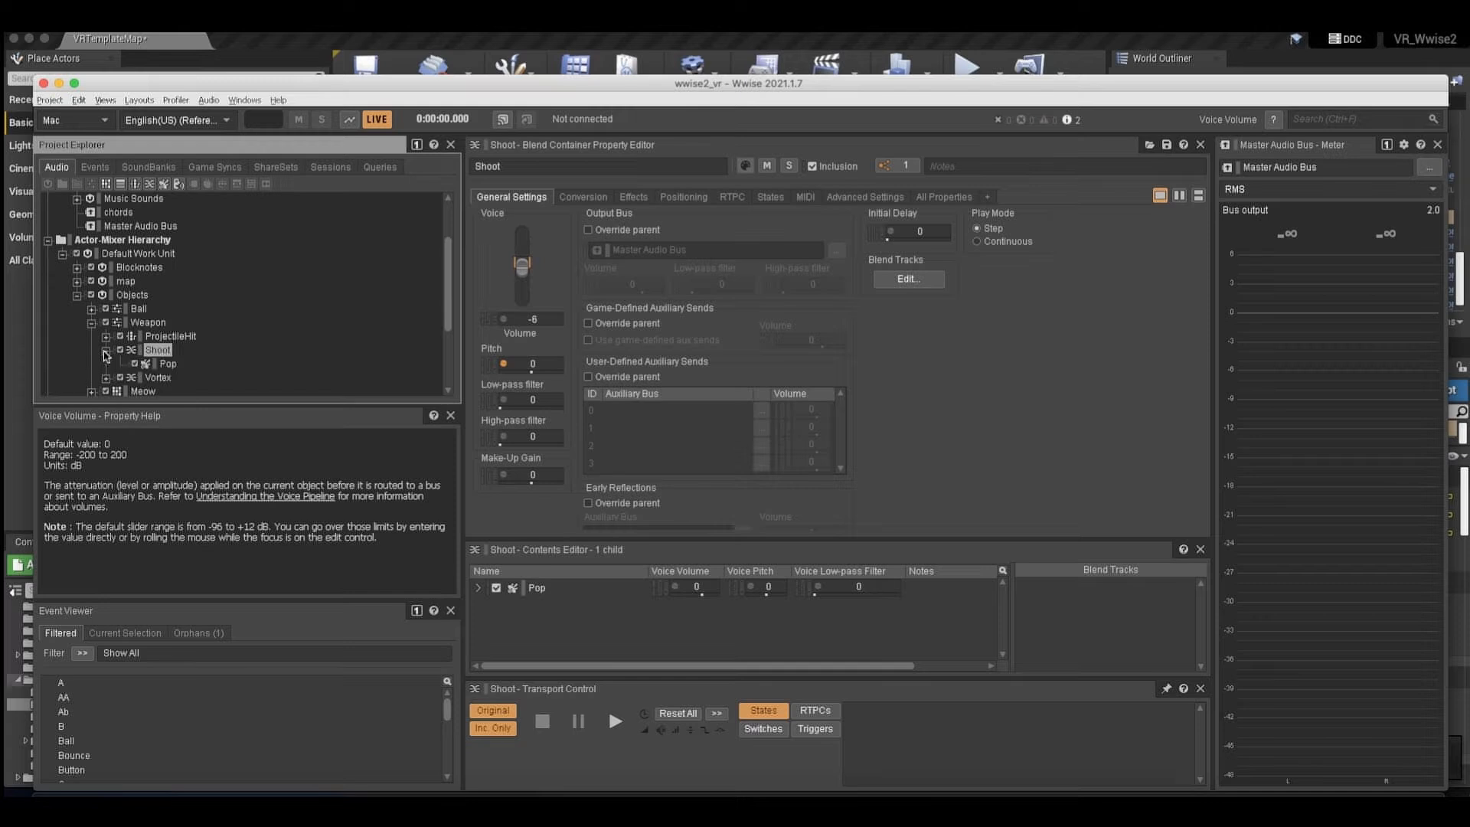
pyautogui.press('space')
pyautogui.press('space')
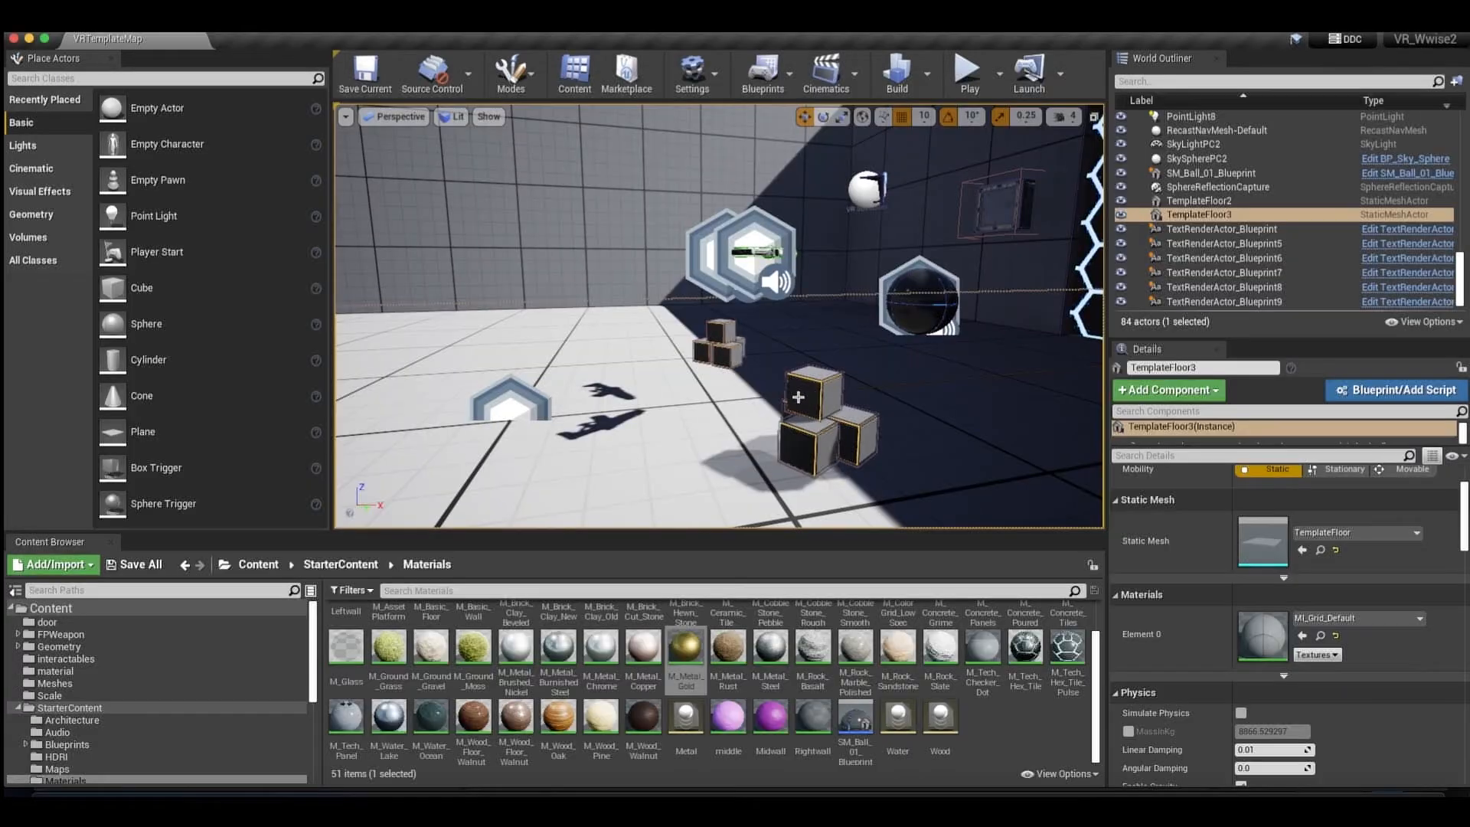
# Switch to the Unreal level editor and inspect the materials assigned to the gold, water and walnut cubes.
pyautogui.moveTo(781, 395); pyautogui.dragTo(781, 395, button='right')
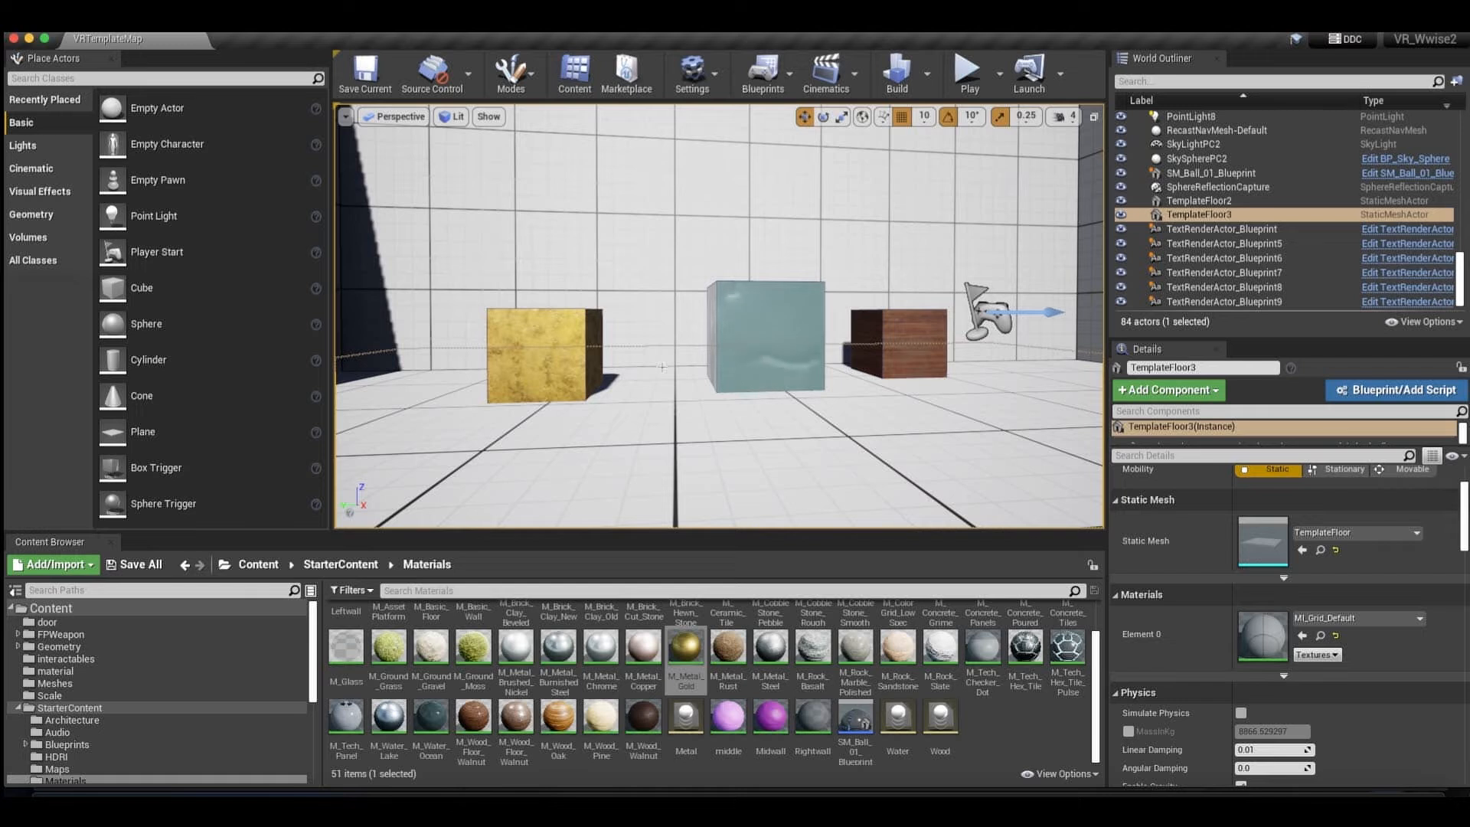
pyautogui.scroll(-5, 582, 355)
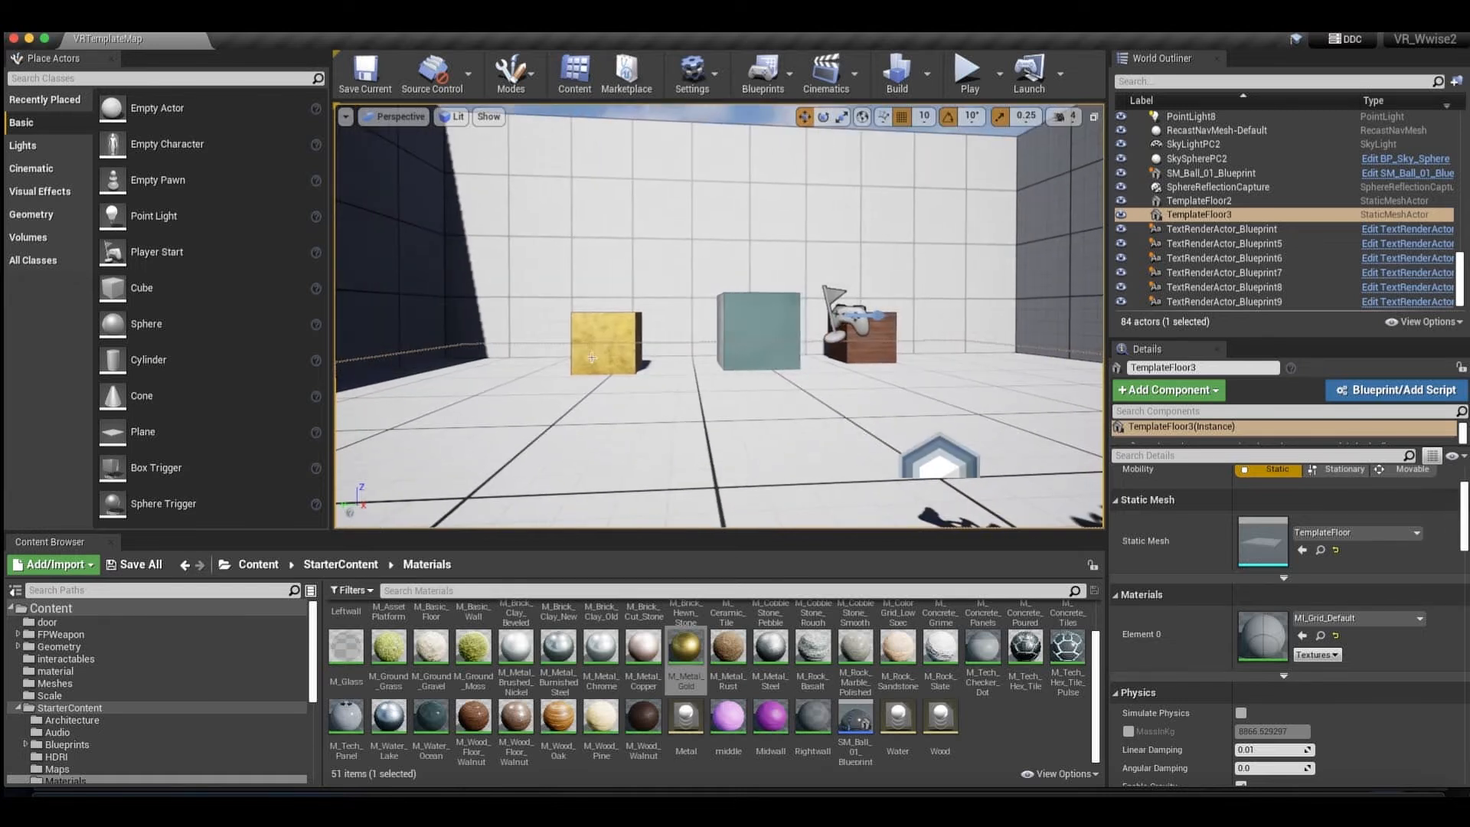
pyautogui.scroll(5, 618, 349)
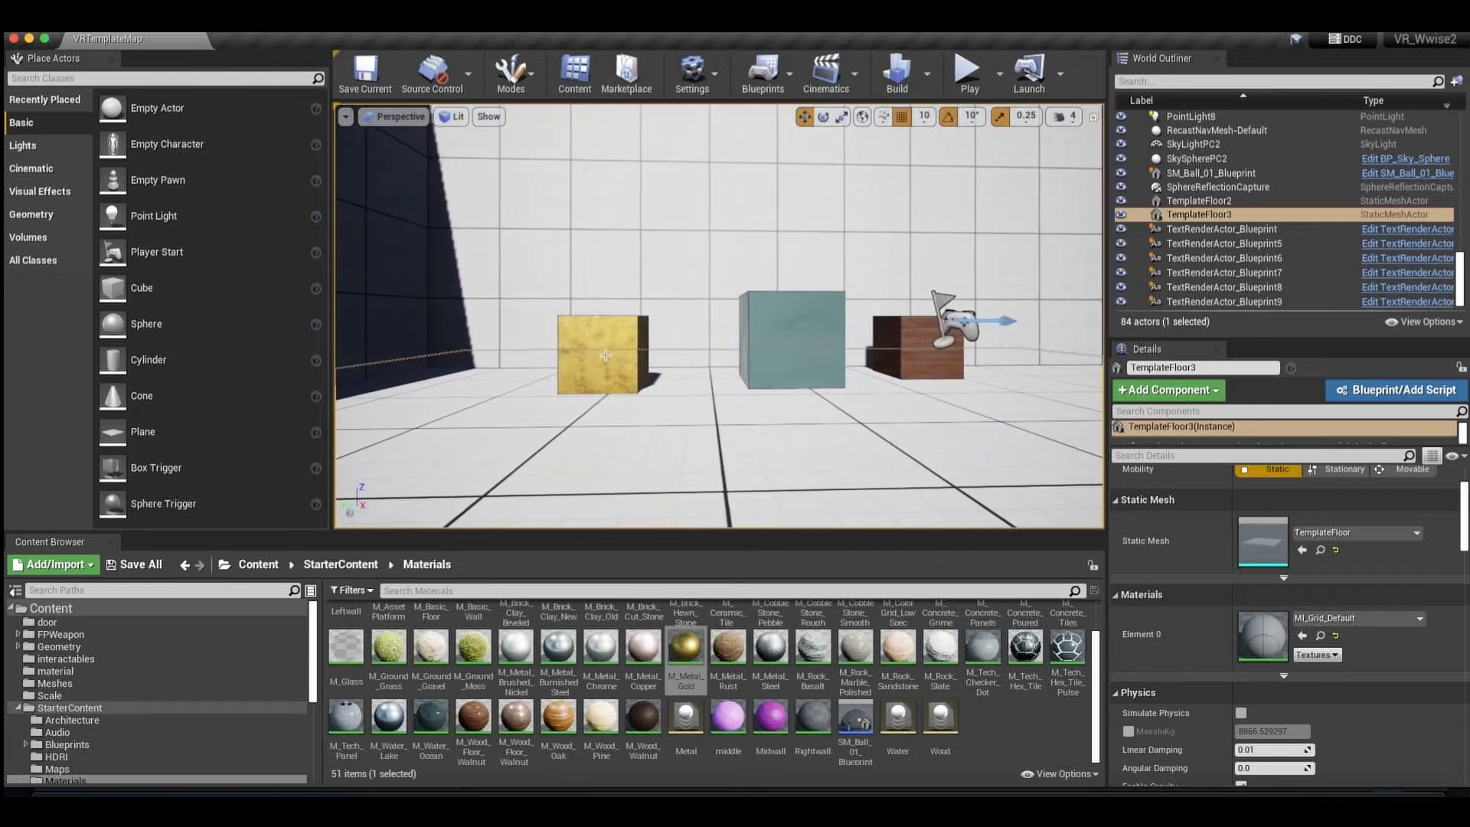
pyautogui.click(741, 362)
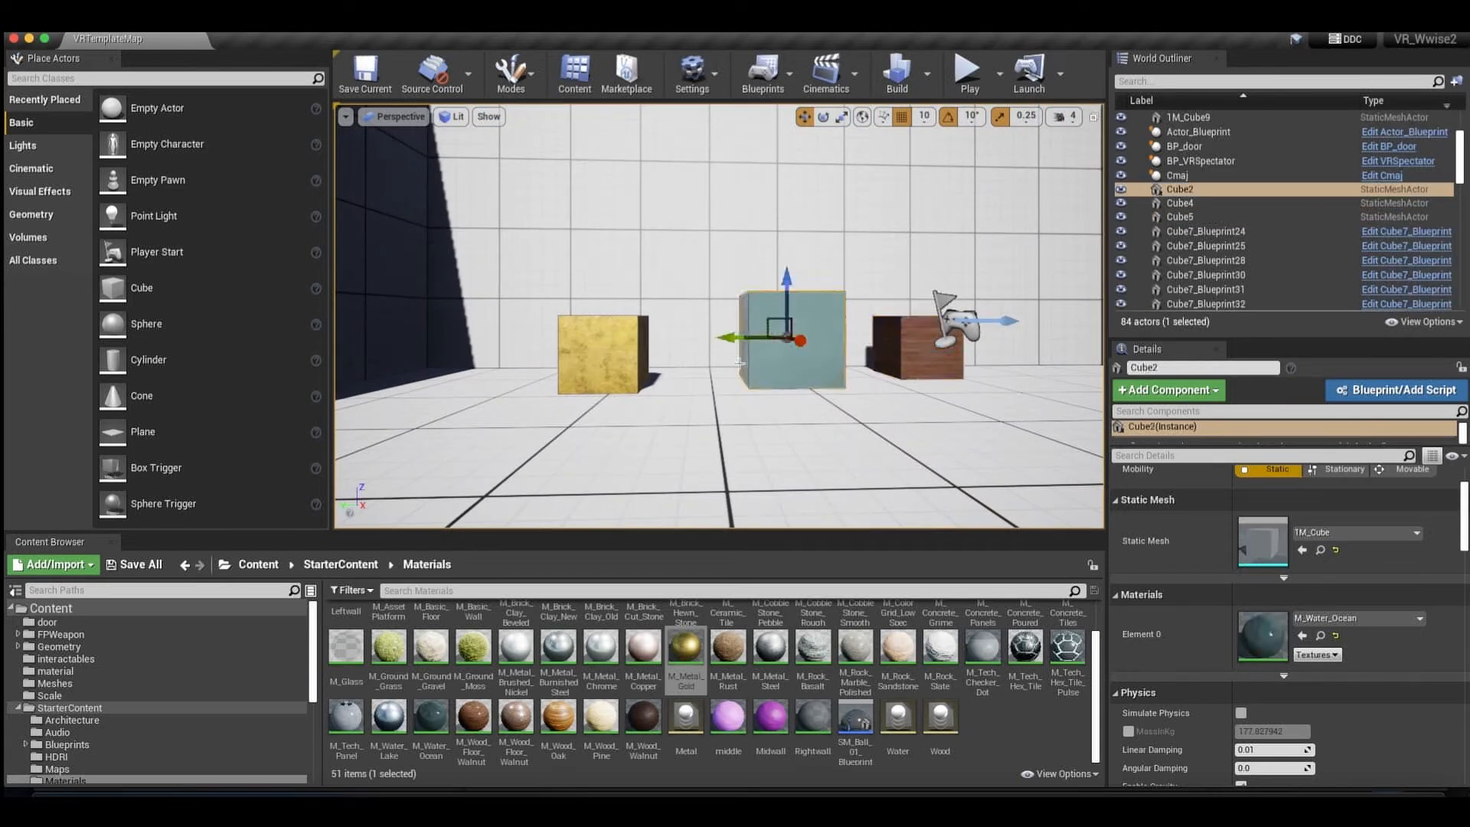
pyautogui.click(609, 354)
pyautogui.click(805, 343)
pyautogui.click(914, 355)
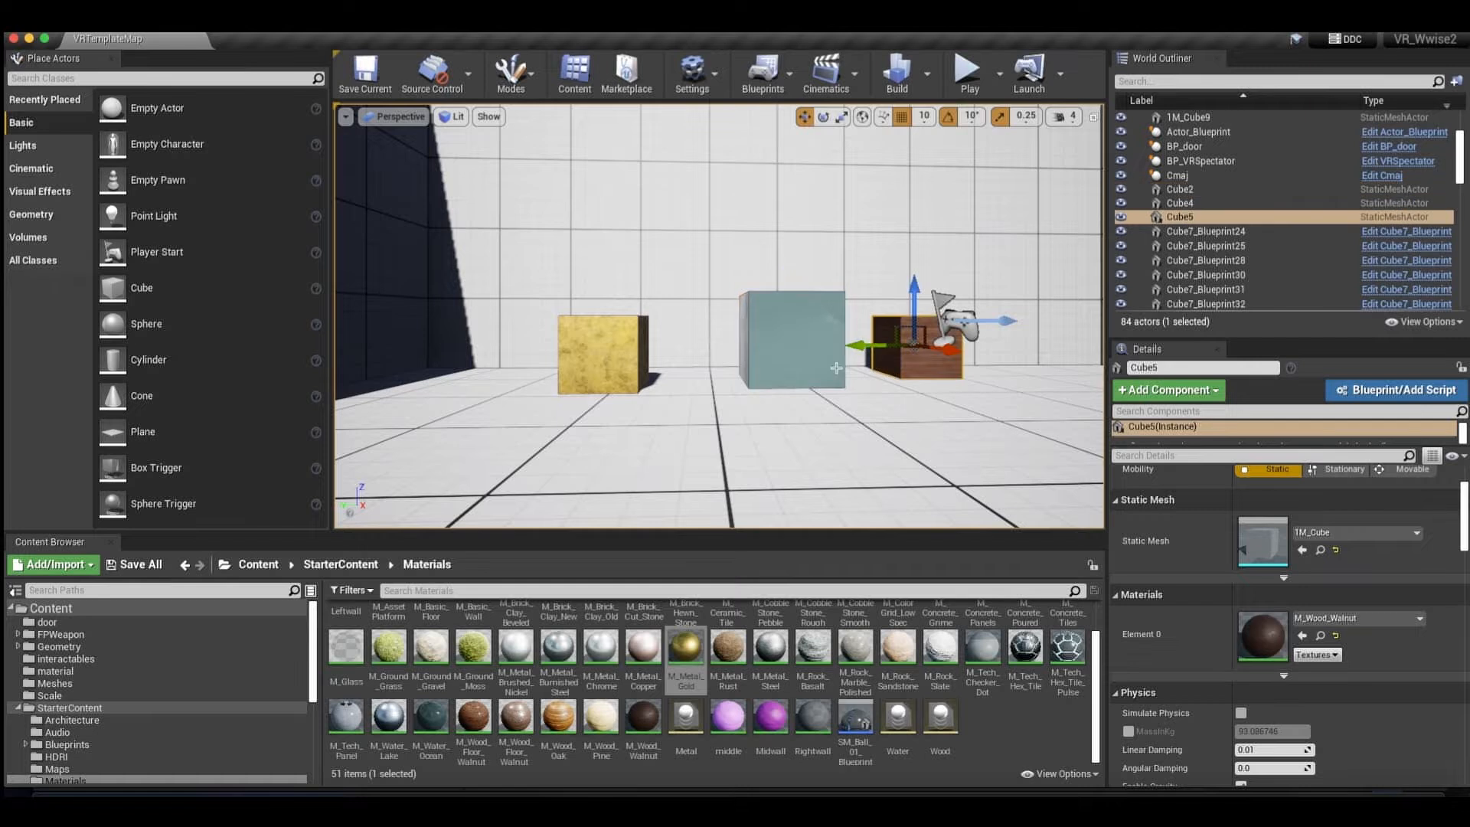
pyautogui.hscroll(-1, 816, 368)
pyautogui.press('Left')
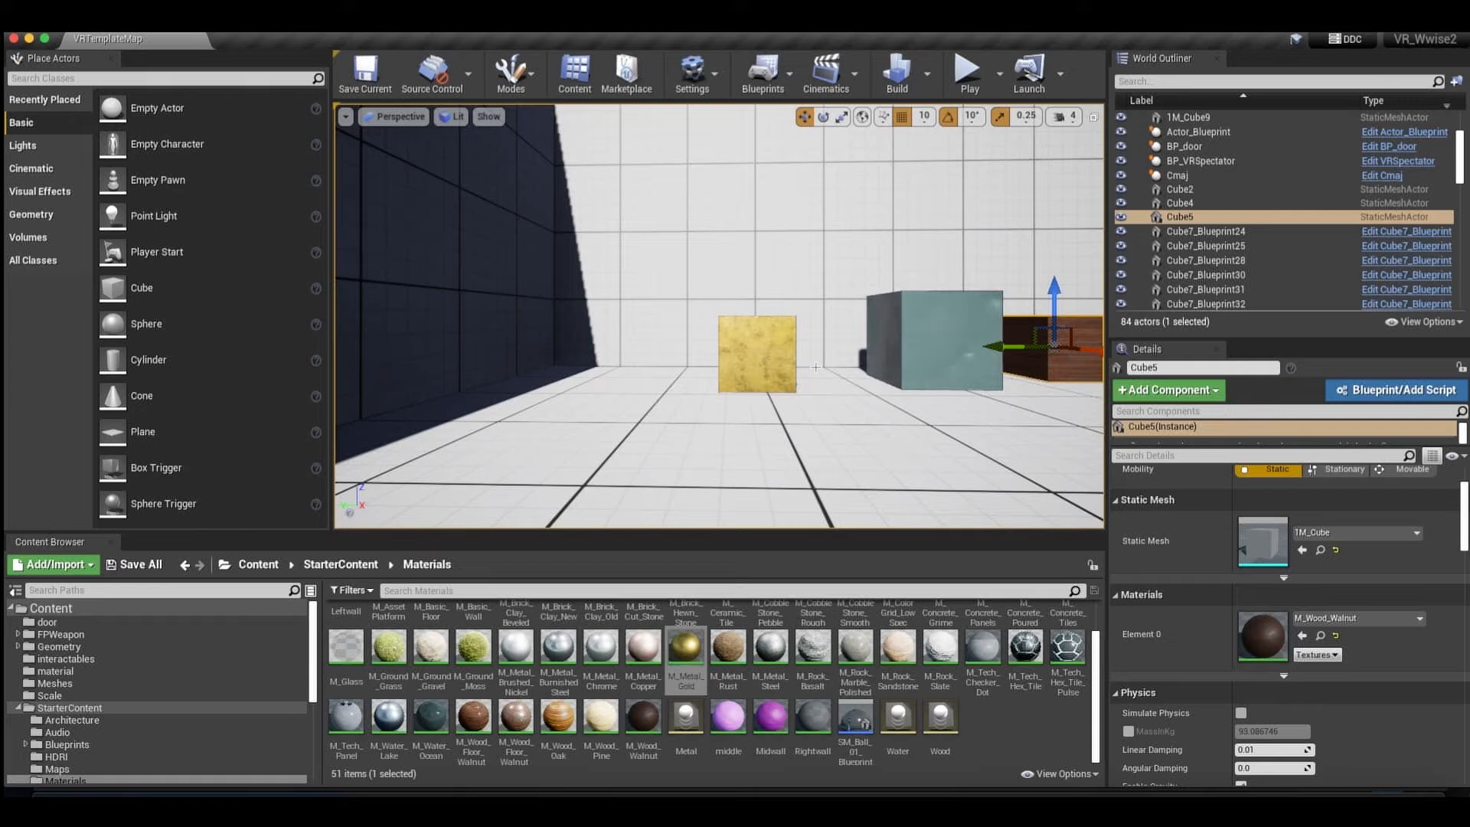
pyautogui.click(792, 360)
# Review the Physical Surface types in the project's Physics settings, and close the settings.
pyautogui.click(692, 73)
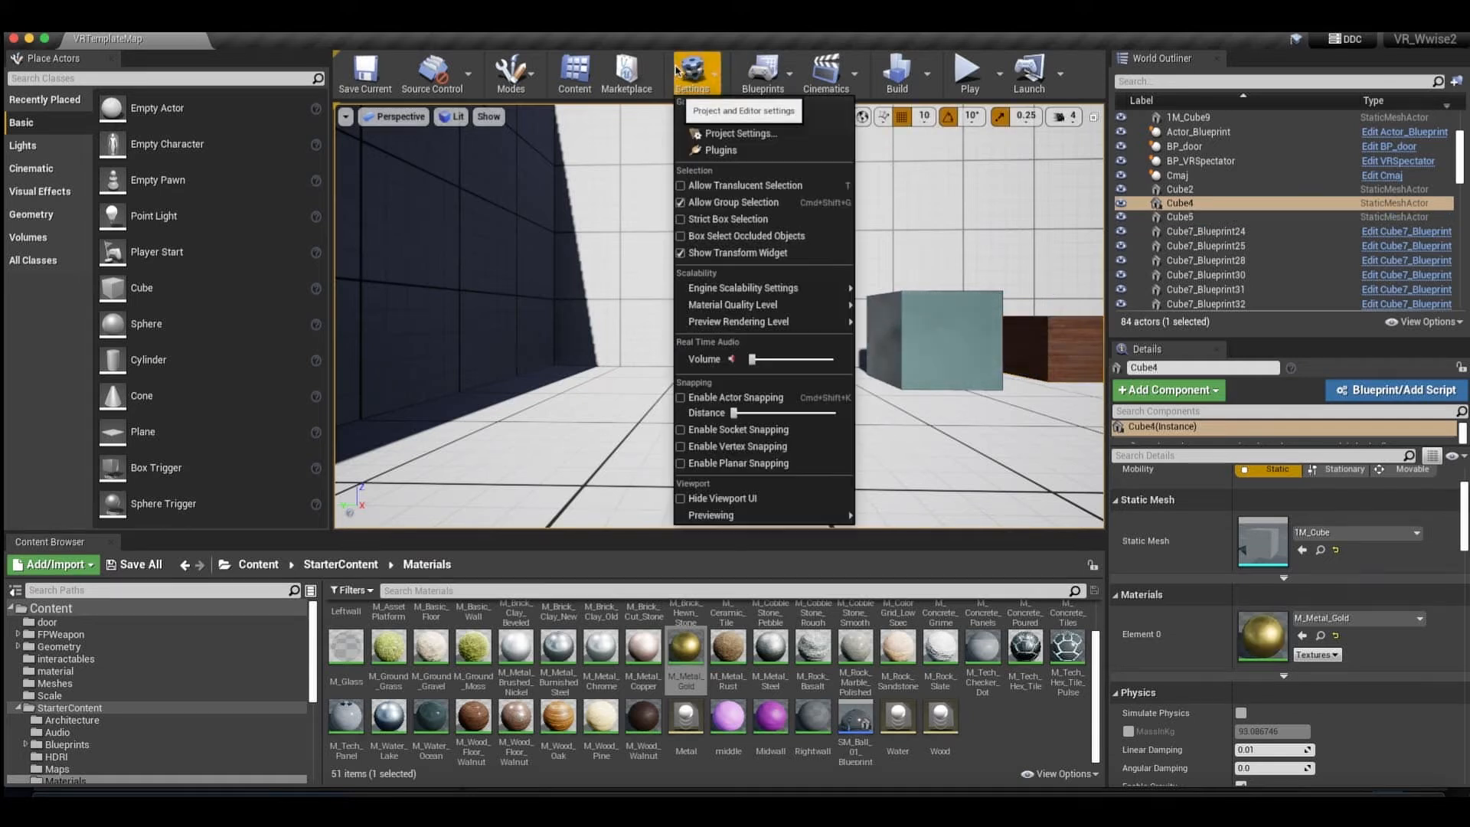
pyautogui.click(704, 157)
pyautogui.scroll(-4, 337, 398)
pyautogui.scroll(-1, 342, 412)
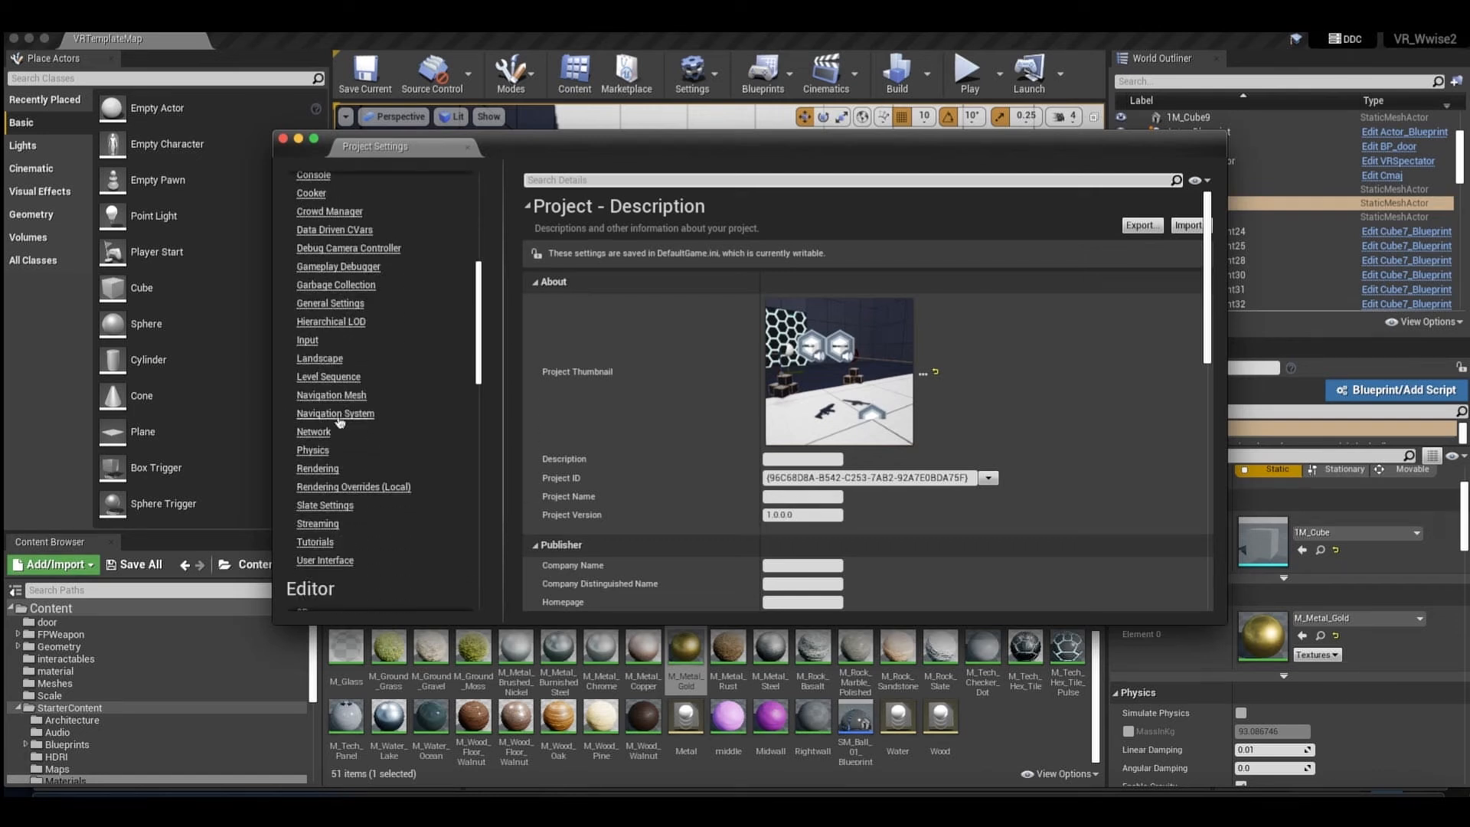
pyautogui.click(312, 450)
pyautogui.scroll(-15, 776, 480)
pyautogui.scroll(15, 776, 481)
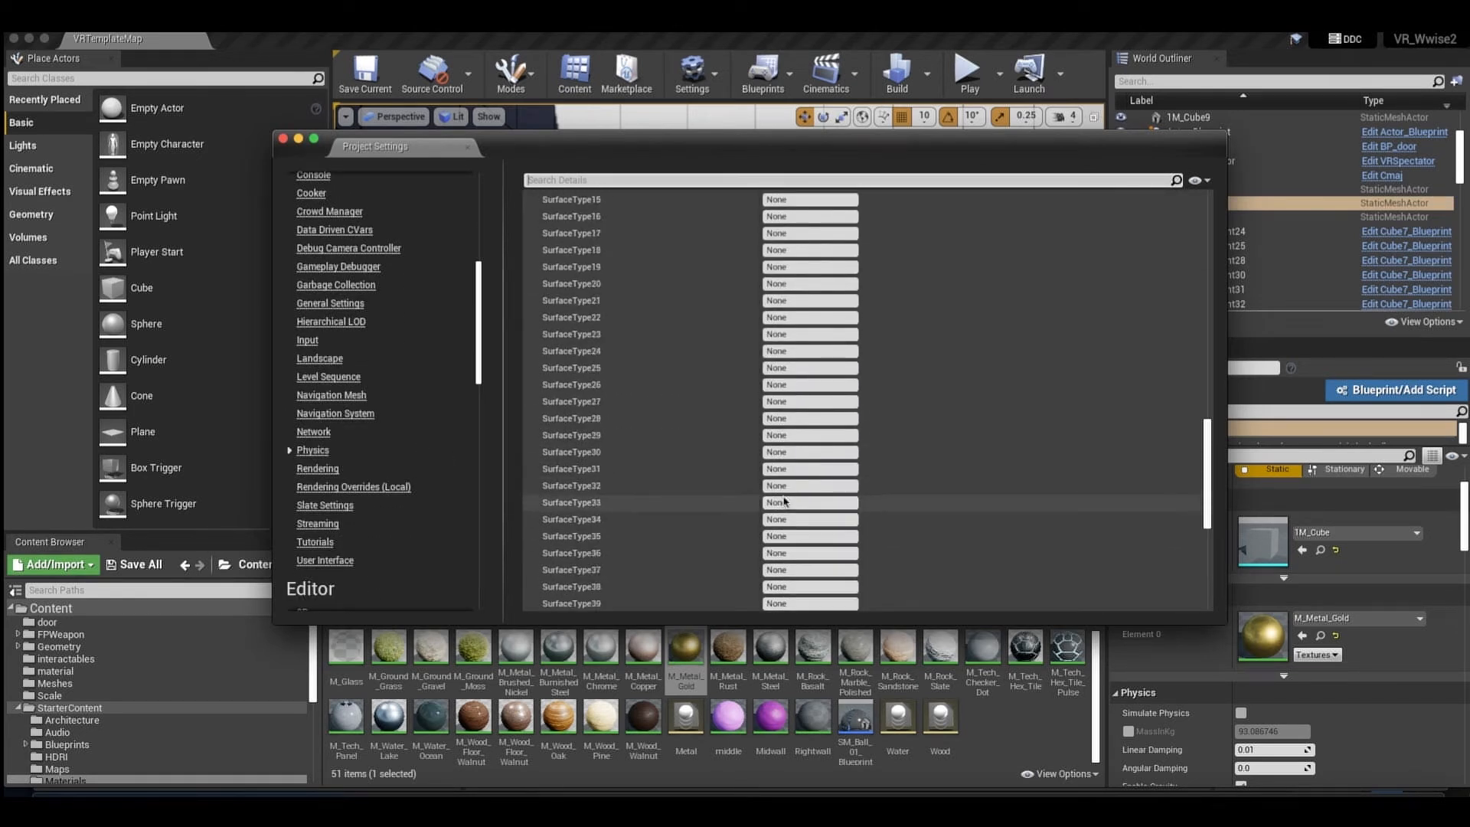
pyautogui.scroll(-1, 784, 496)
pyautogui.click(800, 495)
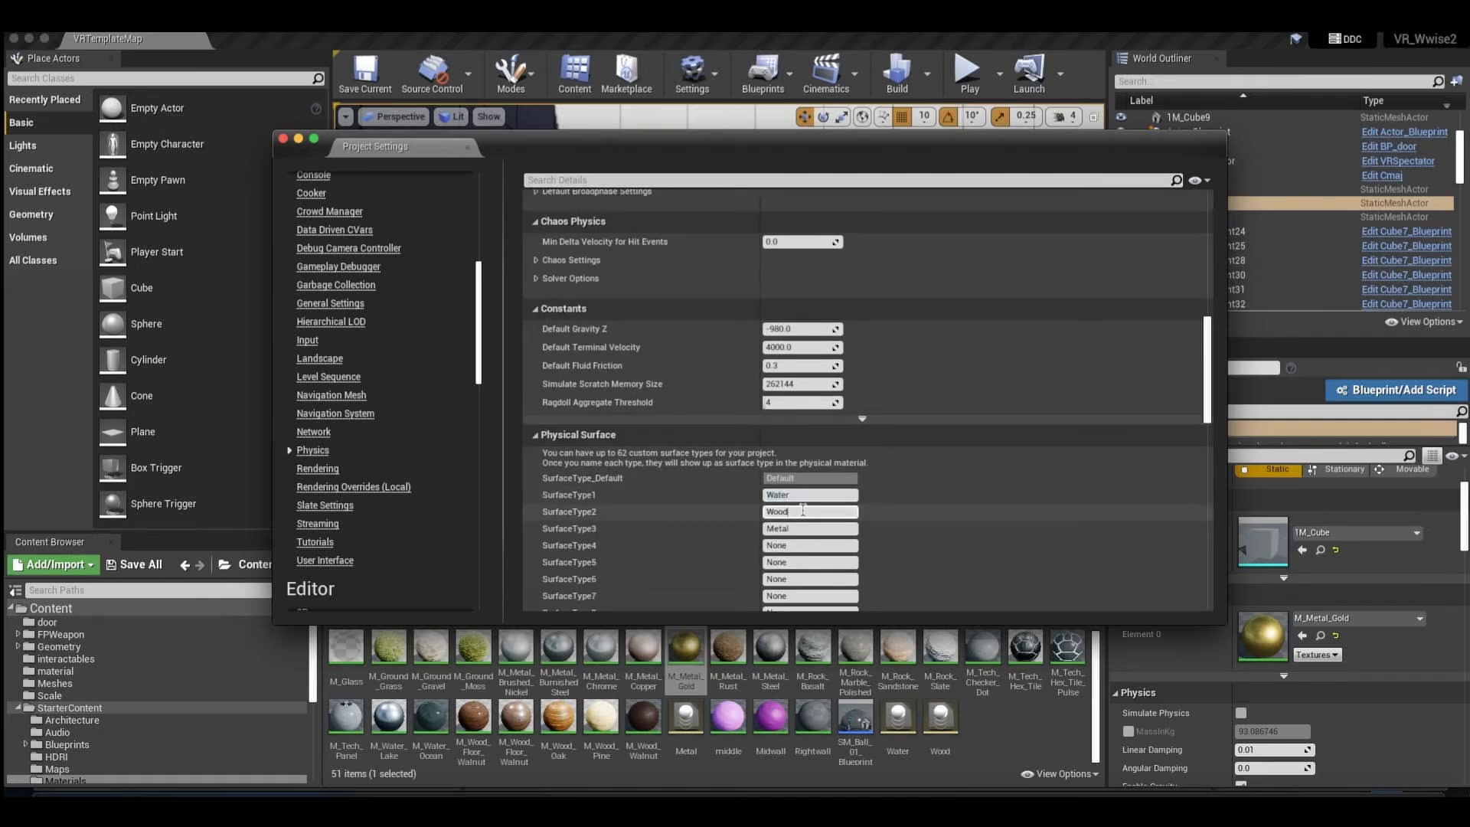
pyautogui.click(282, 138)
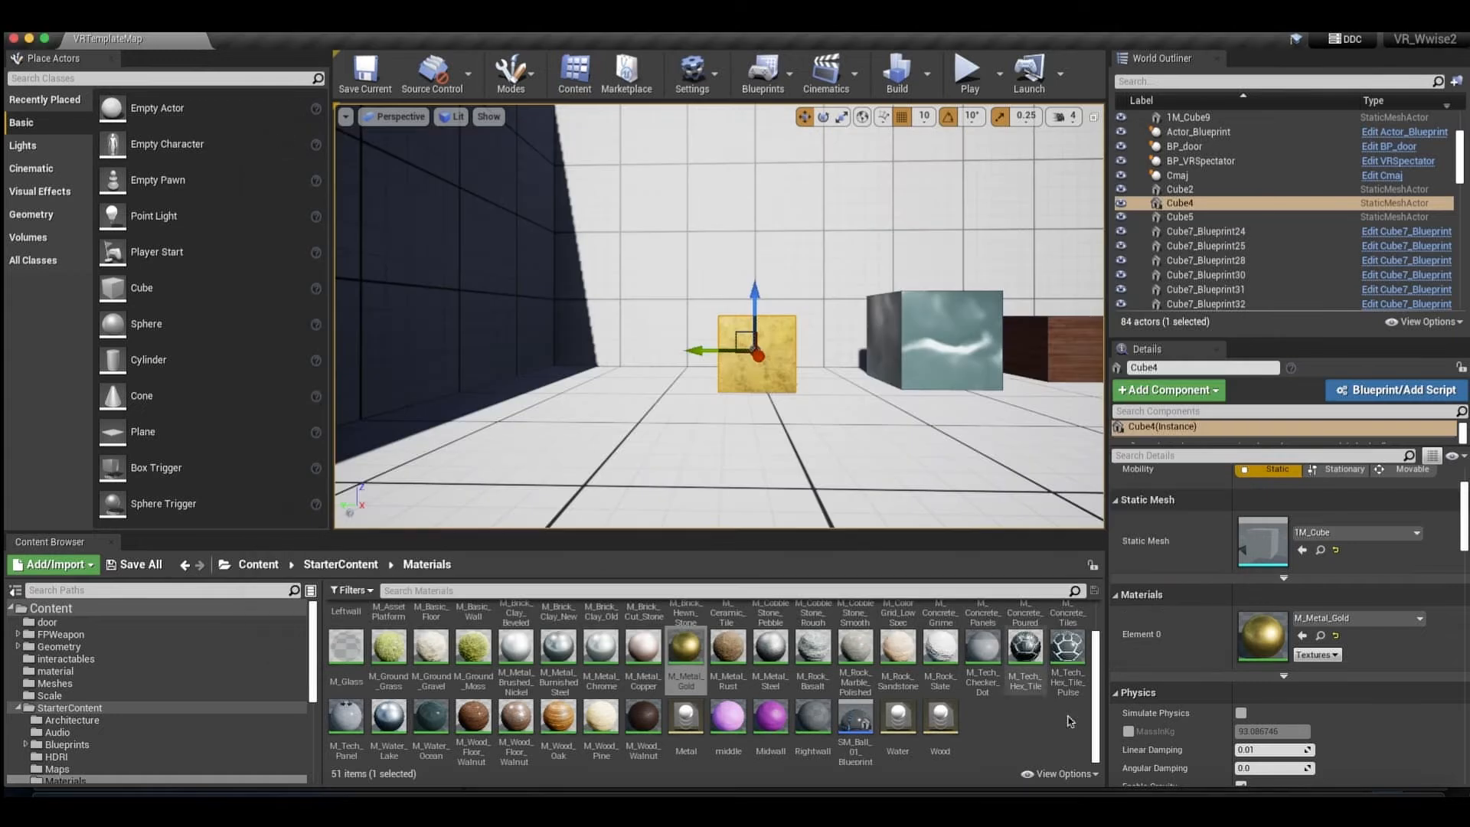
# Look up the Physical Material option for new assets and the existing Metal, Water and Wood physical materials.
pyautogui.rightClick(1037, 731)
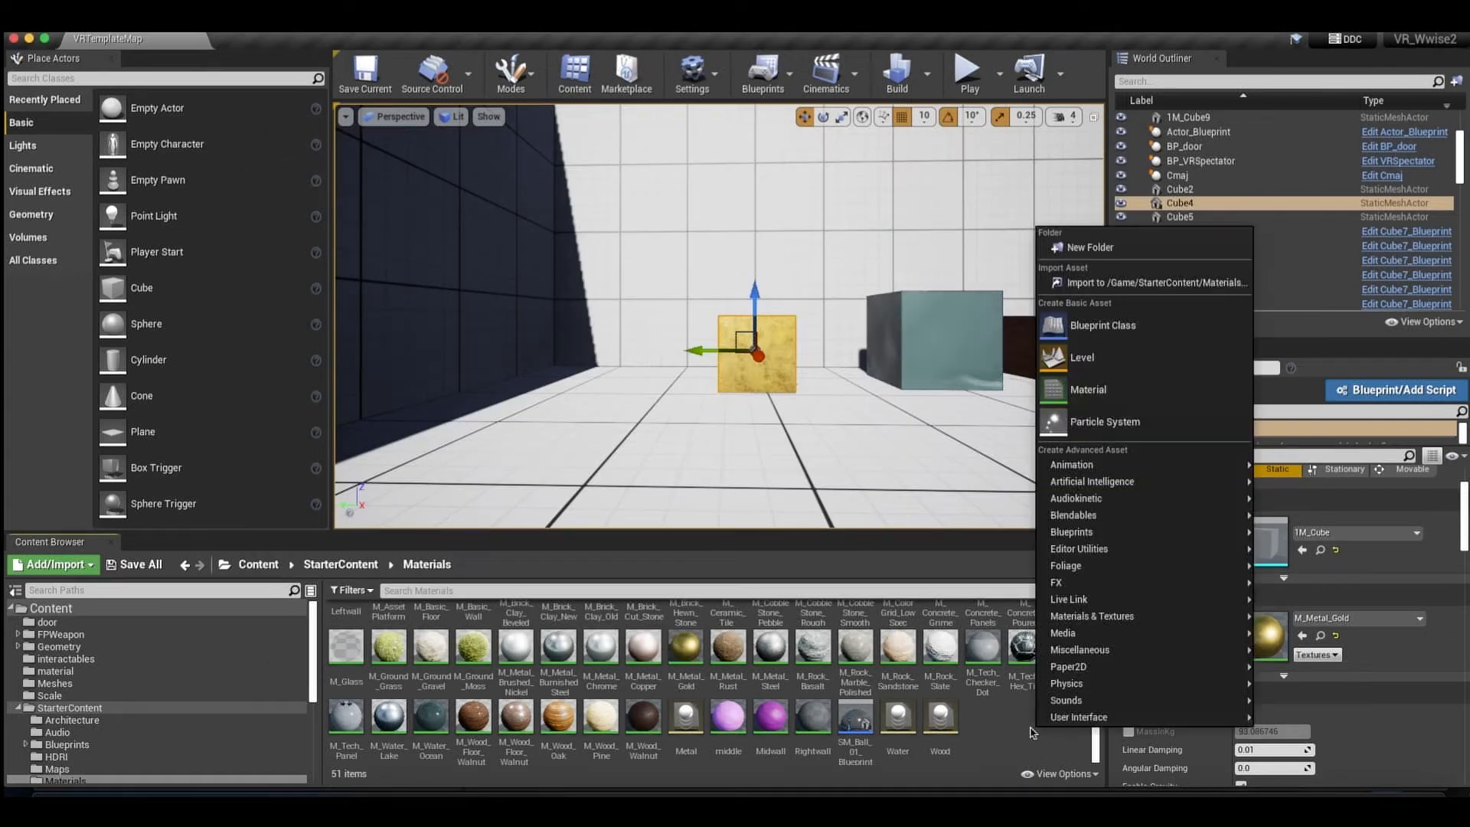
pyautogui.moveTo(1149, 683)
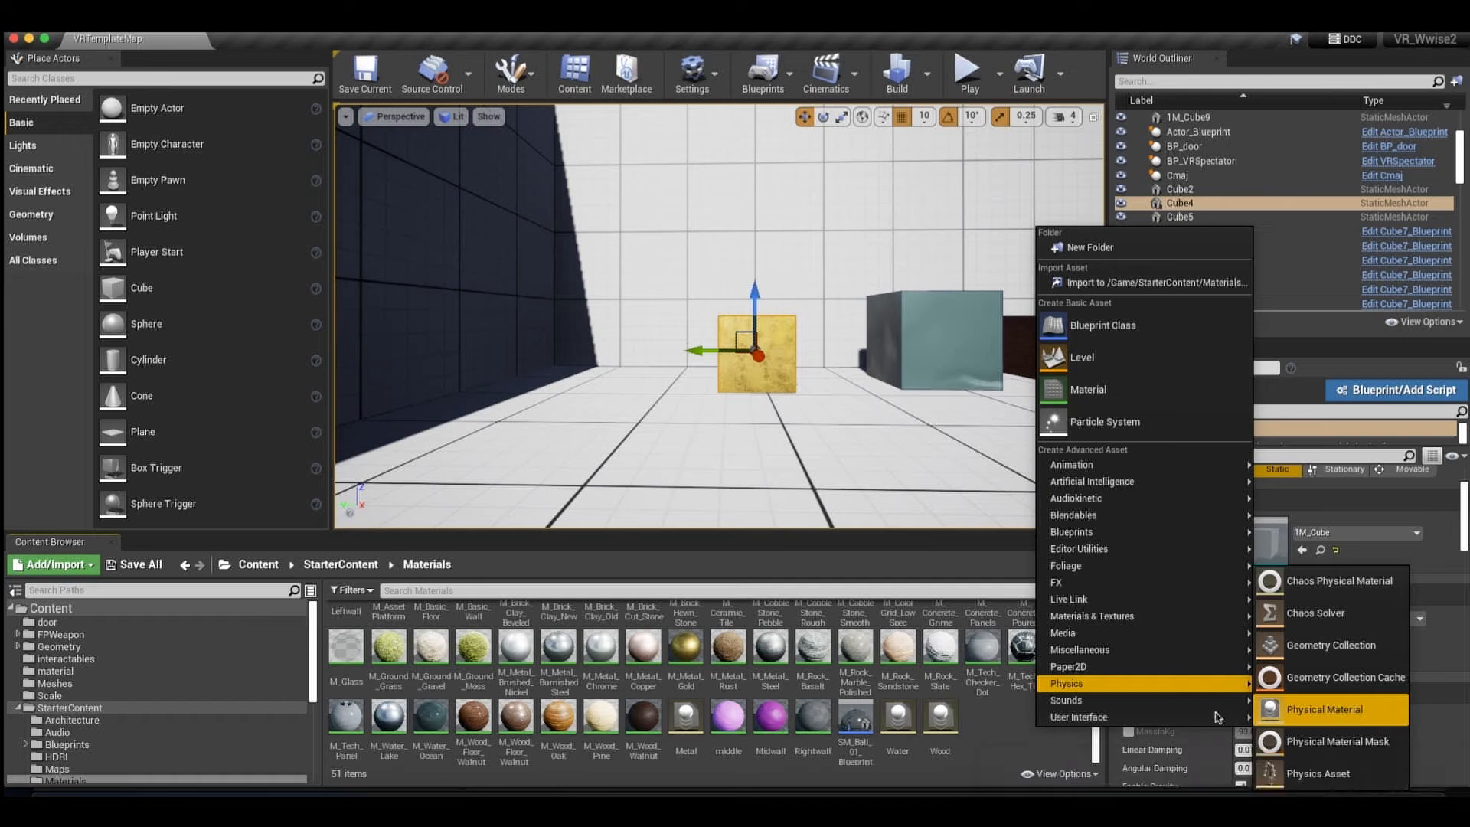
pyautogui.click(1017, 747)
pyautogui.click(682, 726)
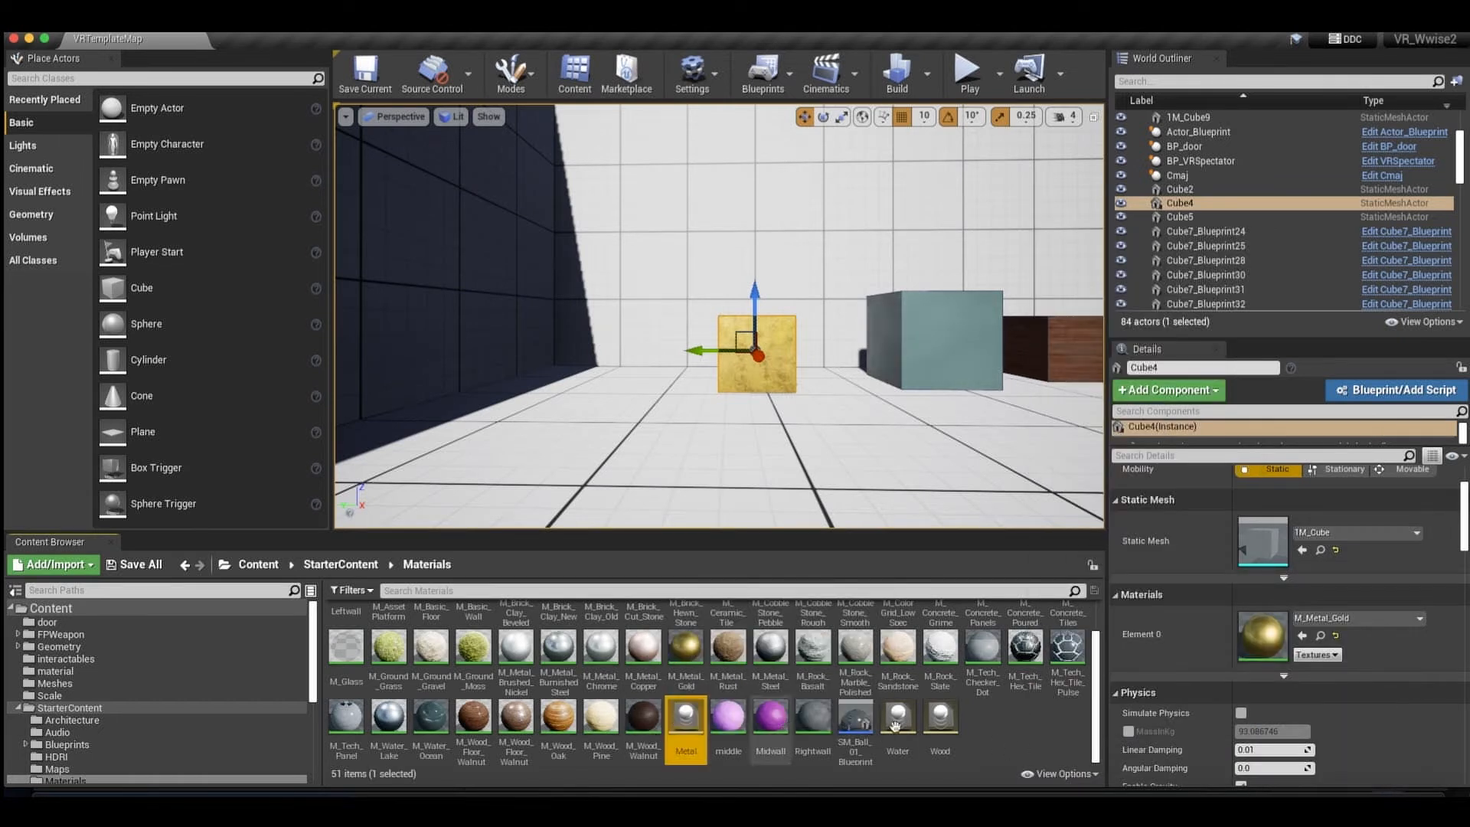
pyautogui.moveTo(905, 727); pyautogui.dragTo(925, 729)
# Open the Metal physical material and examine its available Surface Type options.
pyautogui.doubleClick(687, 716)
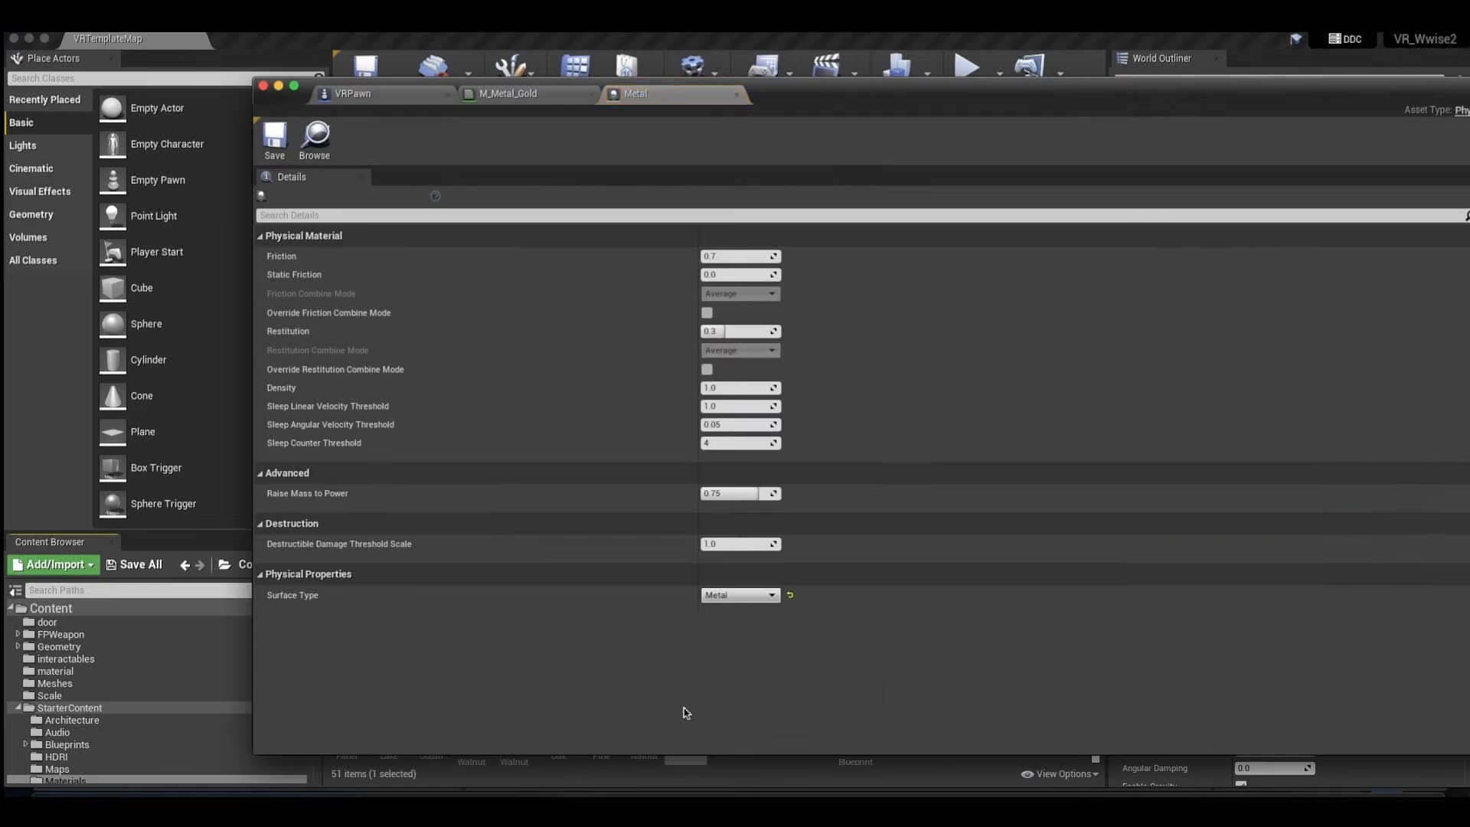
pyautogui.click(728, 596)
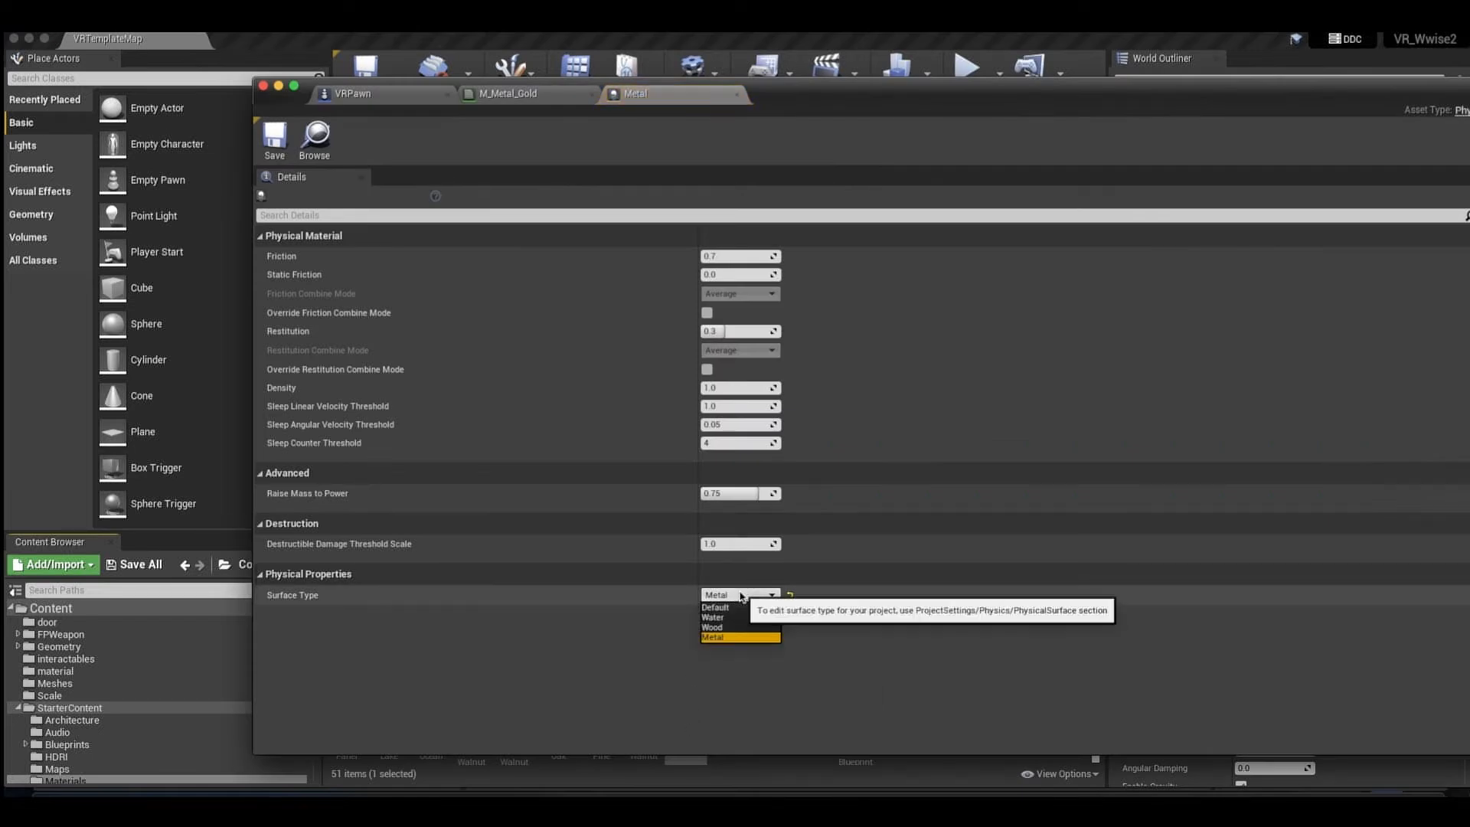
pyautogui.click(742, 598)
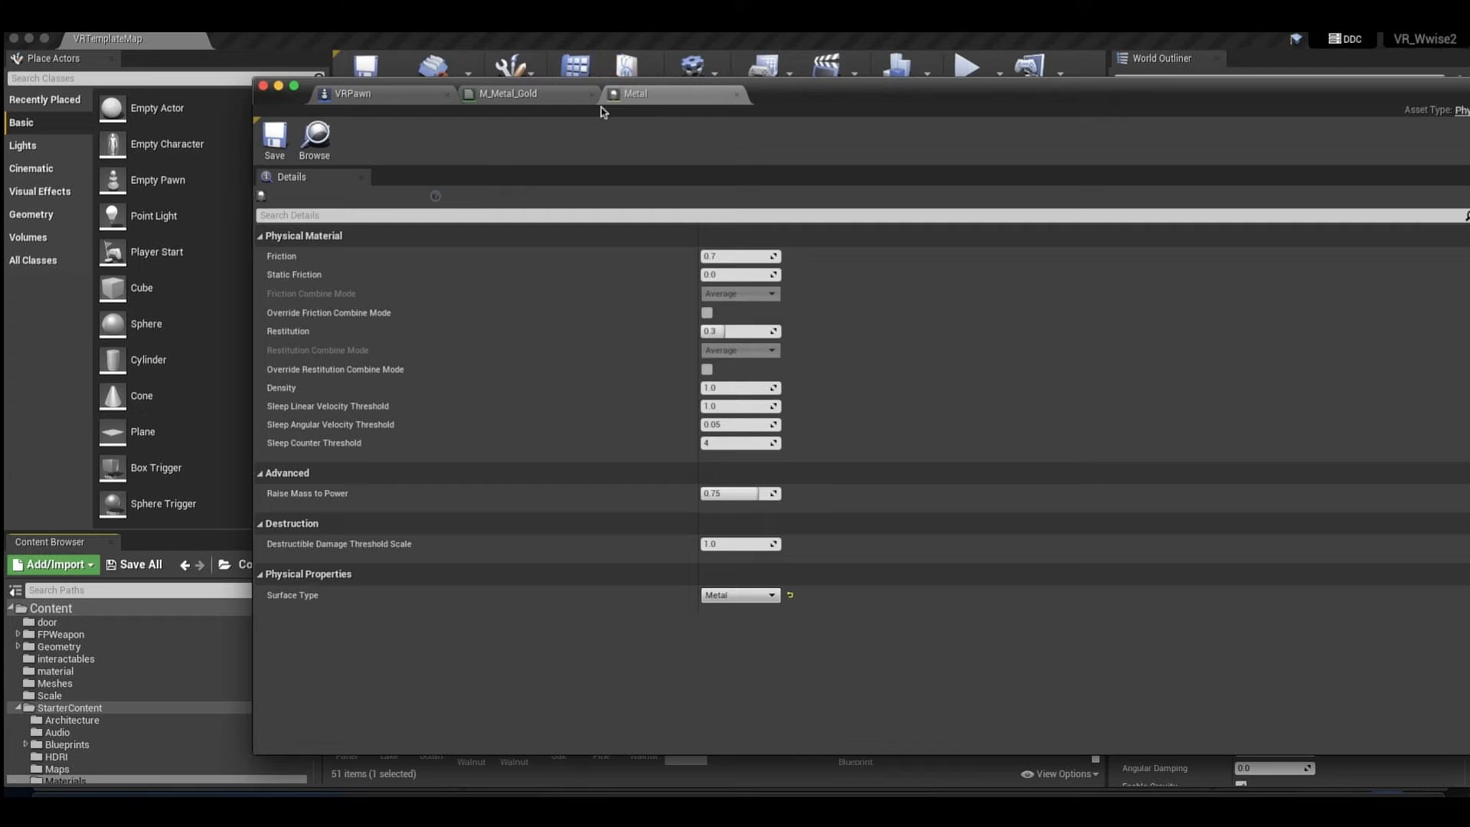
pyautogui.click(68, 423)
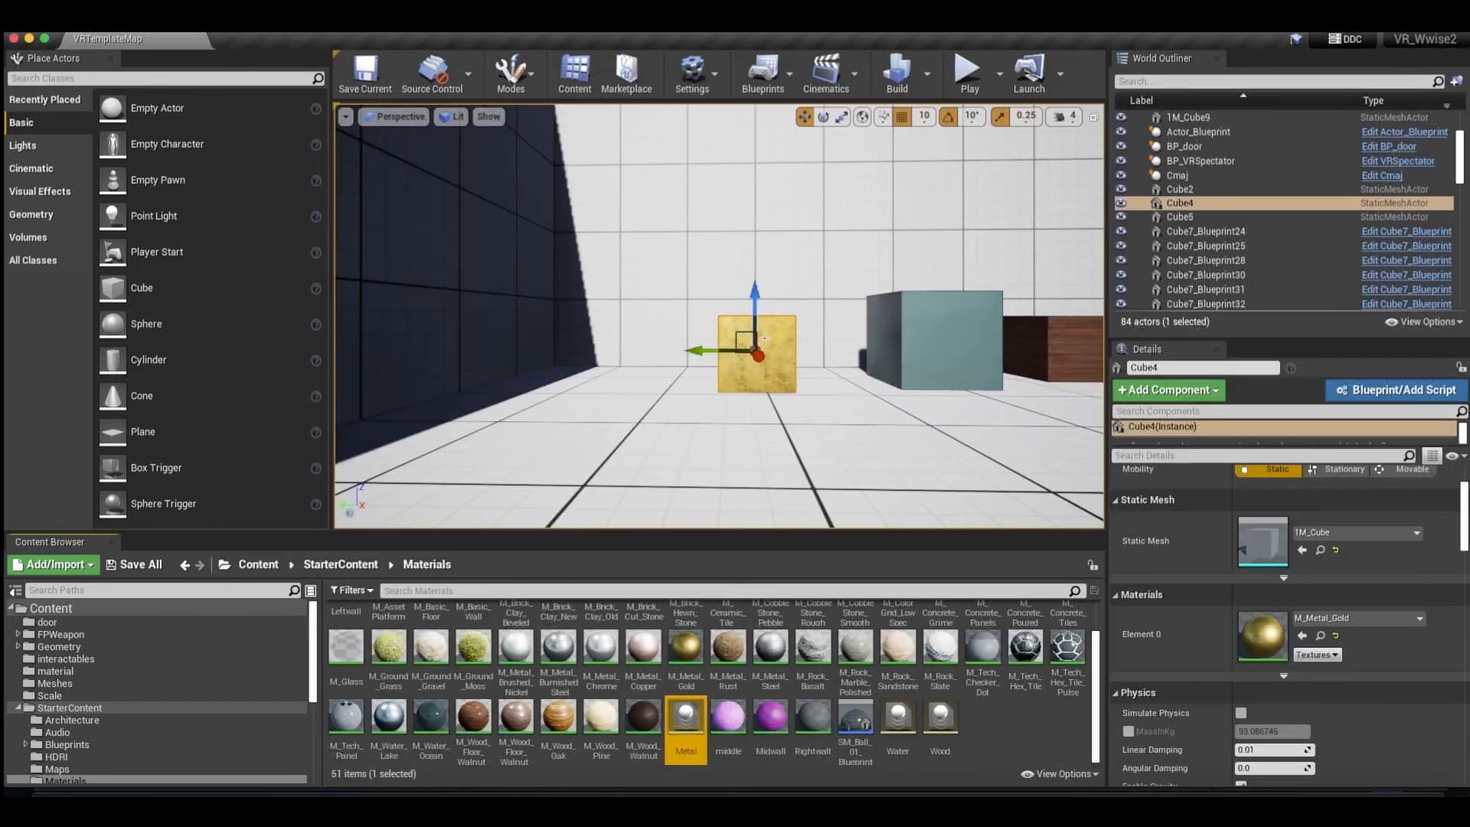
# Check the gold cube's material assignment, and open M_Metal_Gold to view its Phys Material choices.
pyautogui.click(1322, 622)
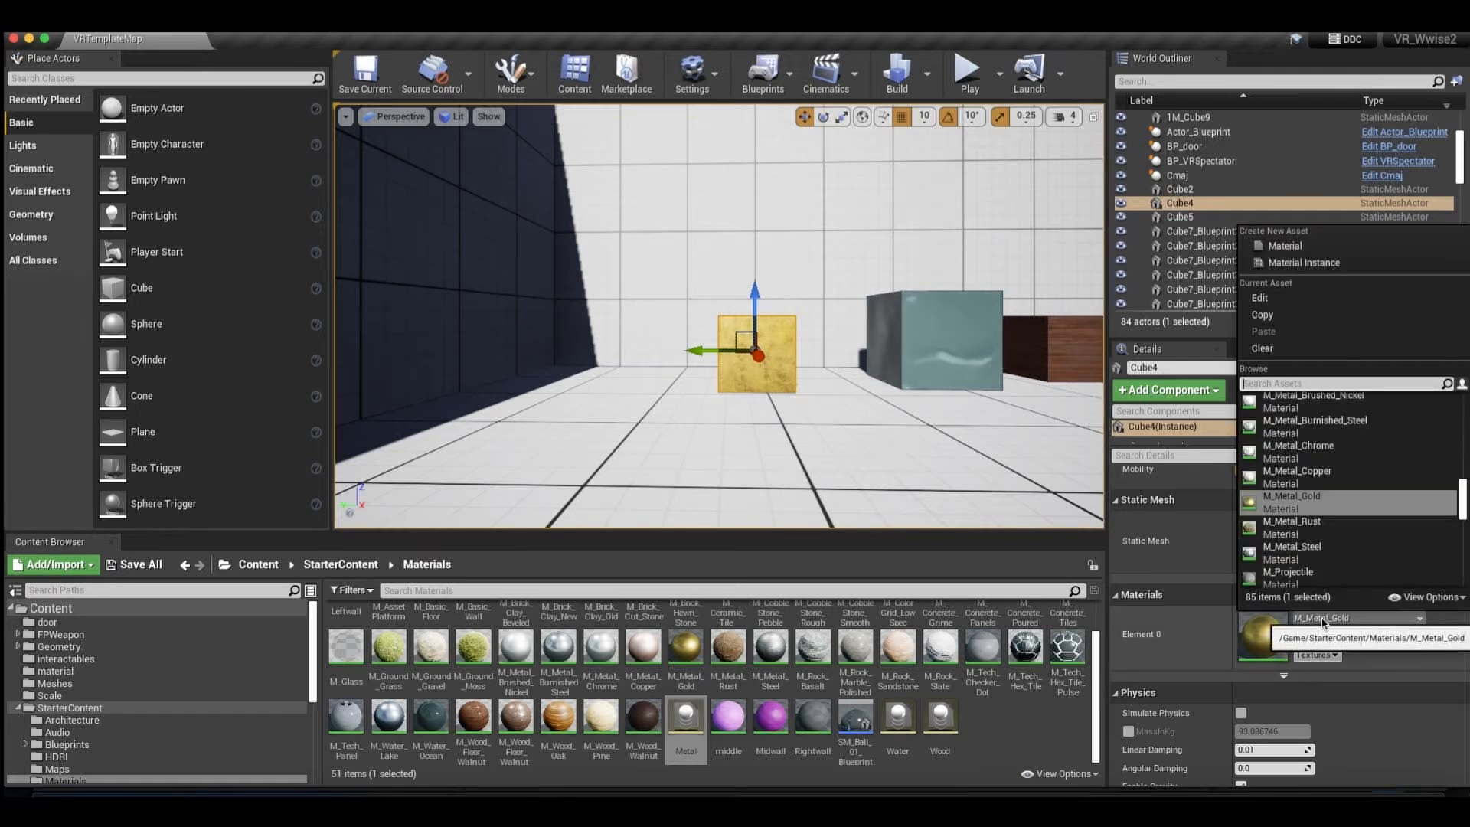
pyautogui.click(1322, 623)
pyautogui.click(685, 652)
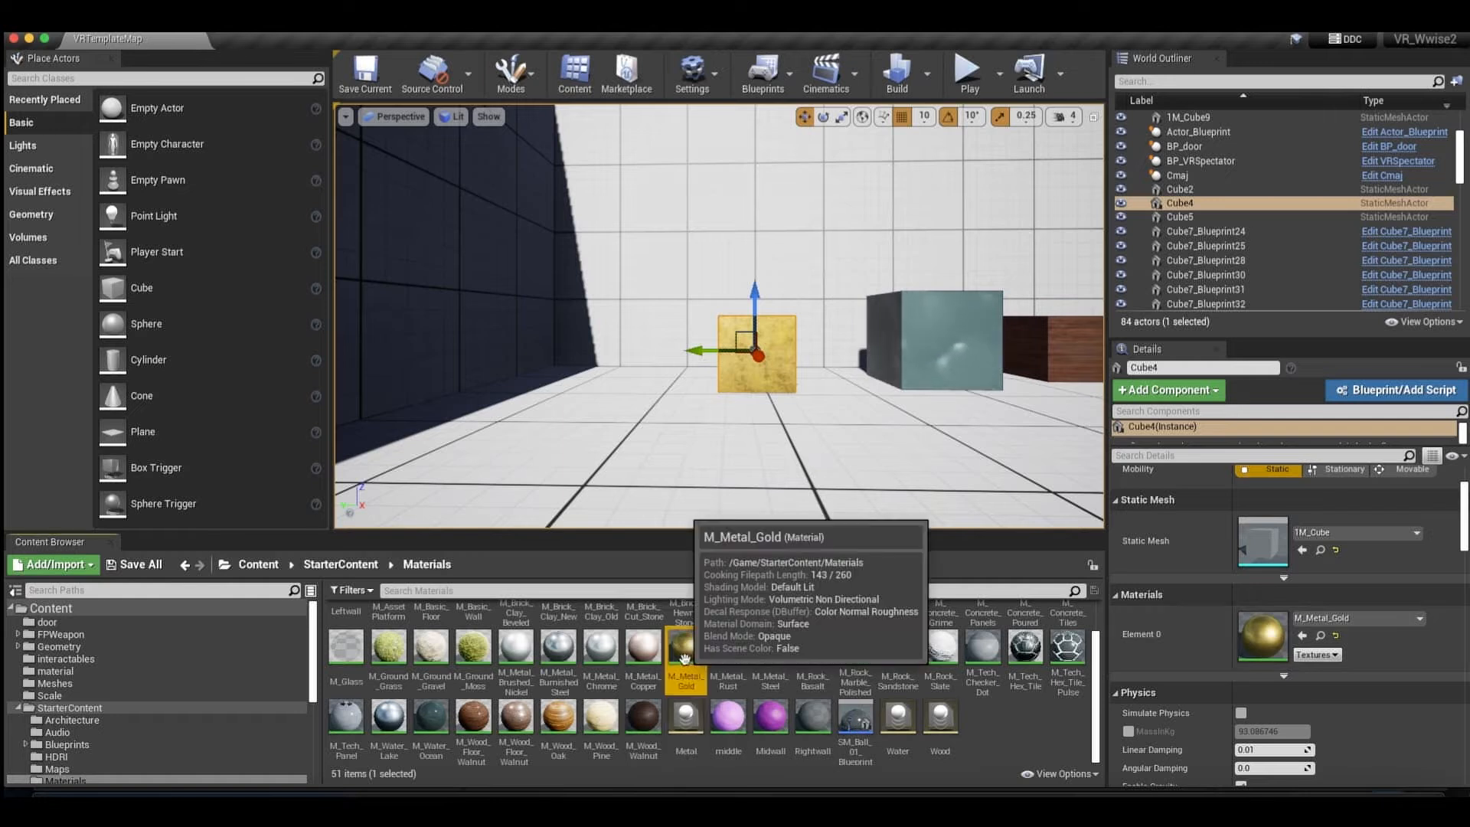
pyautogui.doubleClick(685, 655)
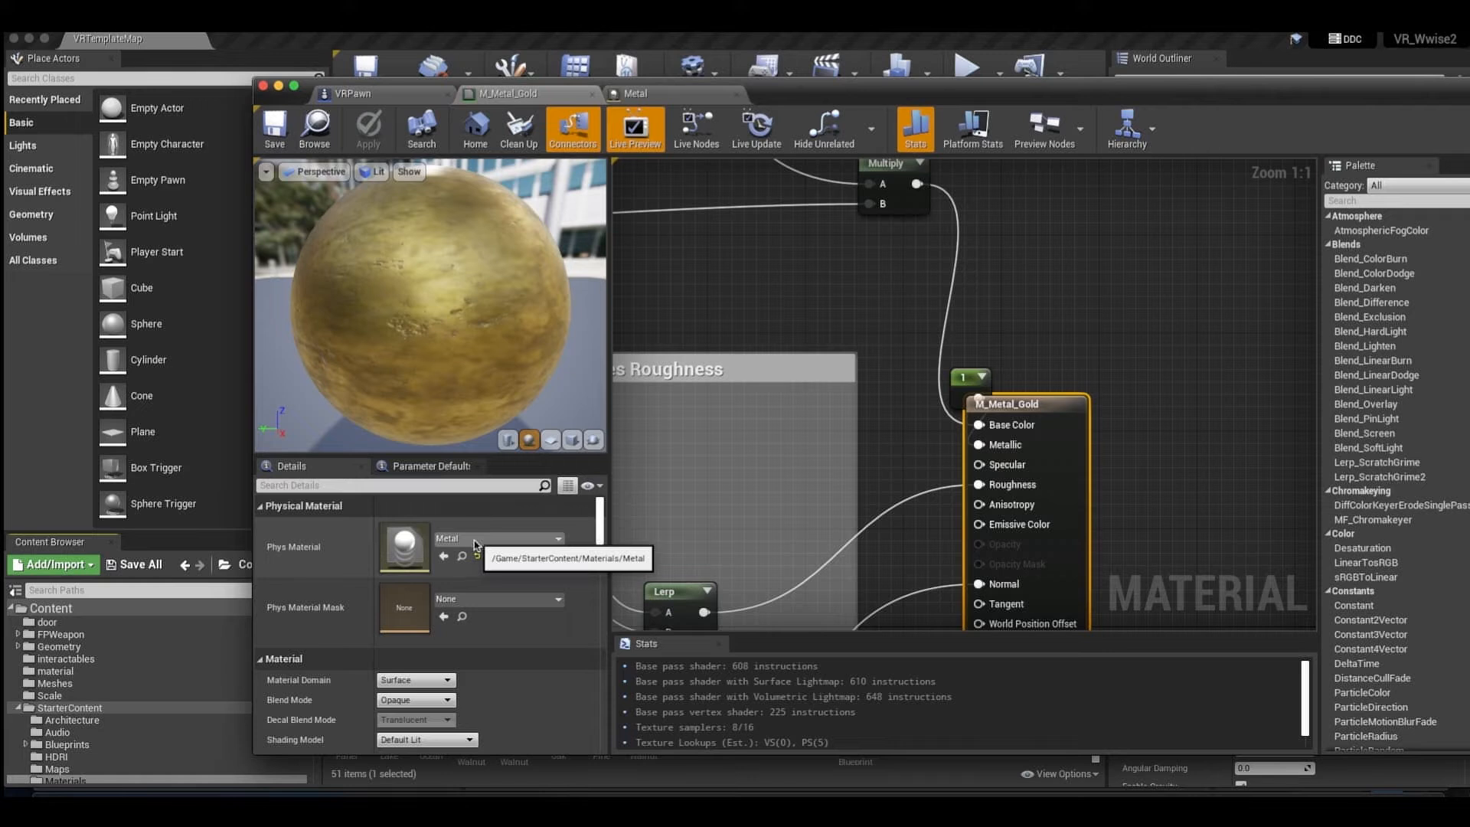
pyautogui.click(472, 539)
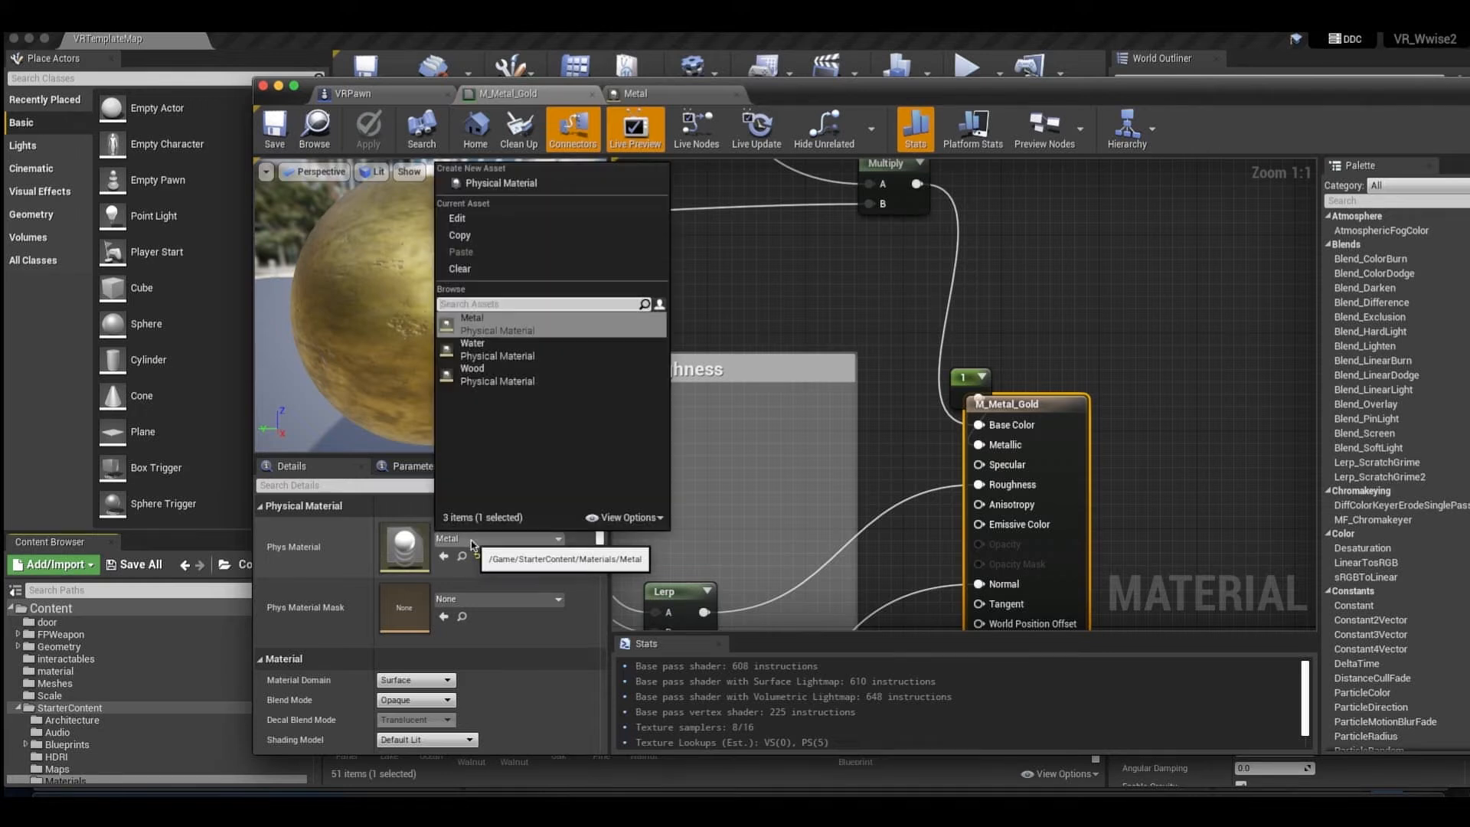
pyautogui.click(472, 541)
pyautogui.click(472, 540)
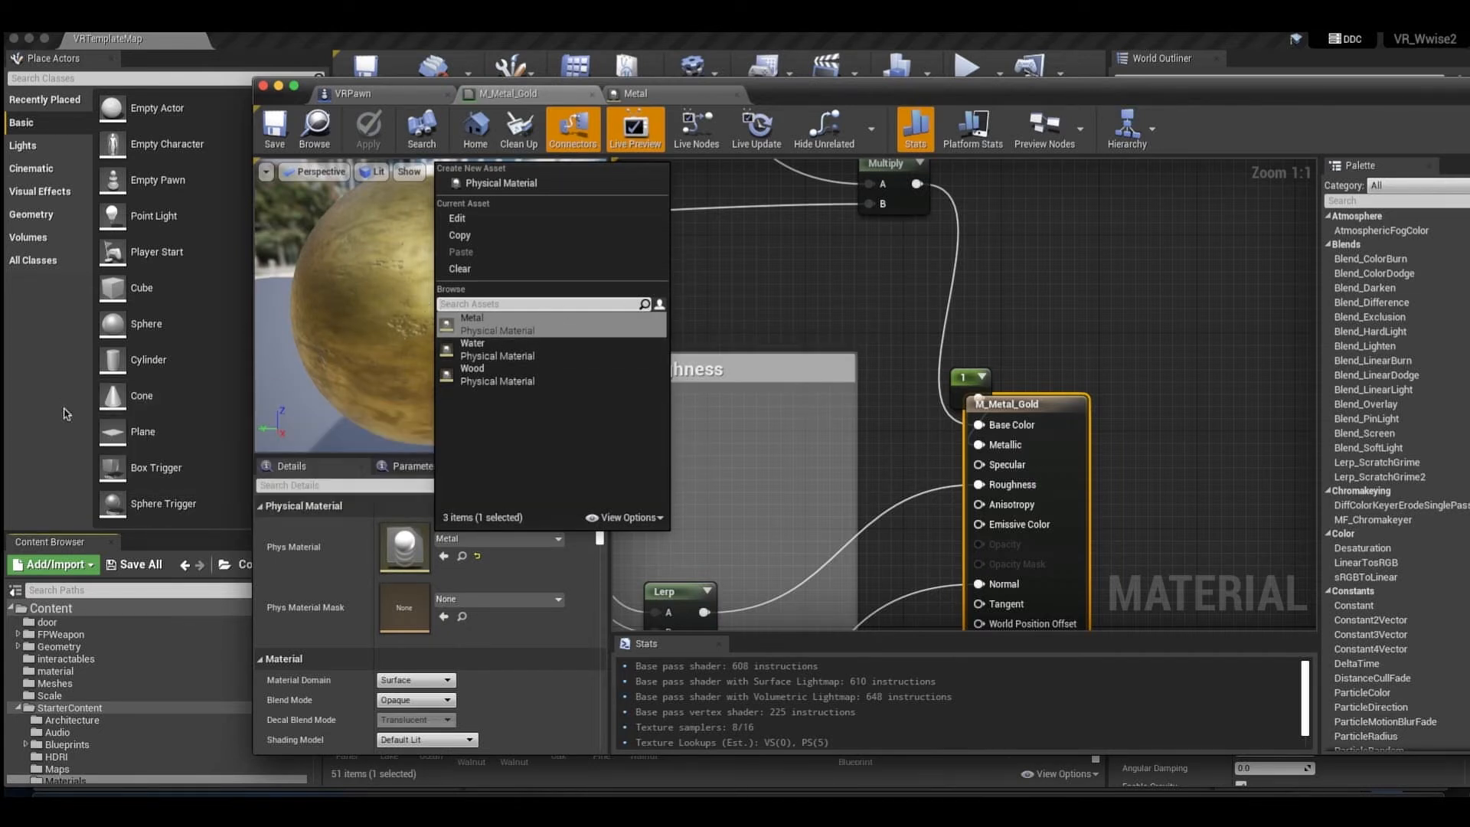
# Open the Pistol_01 actor's blueprint from the level and look over the whole Event Graph.
pyautogui.click(68, 414)
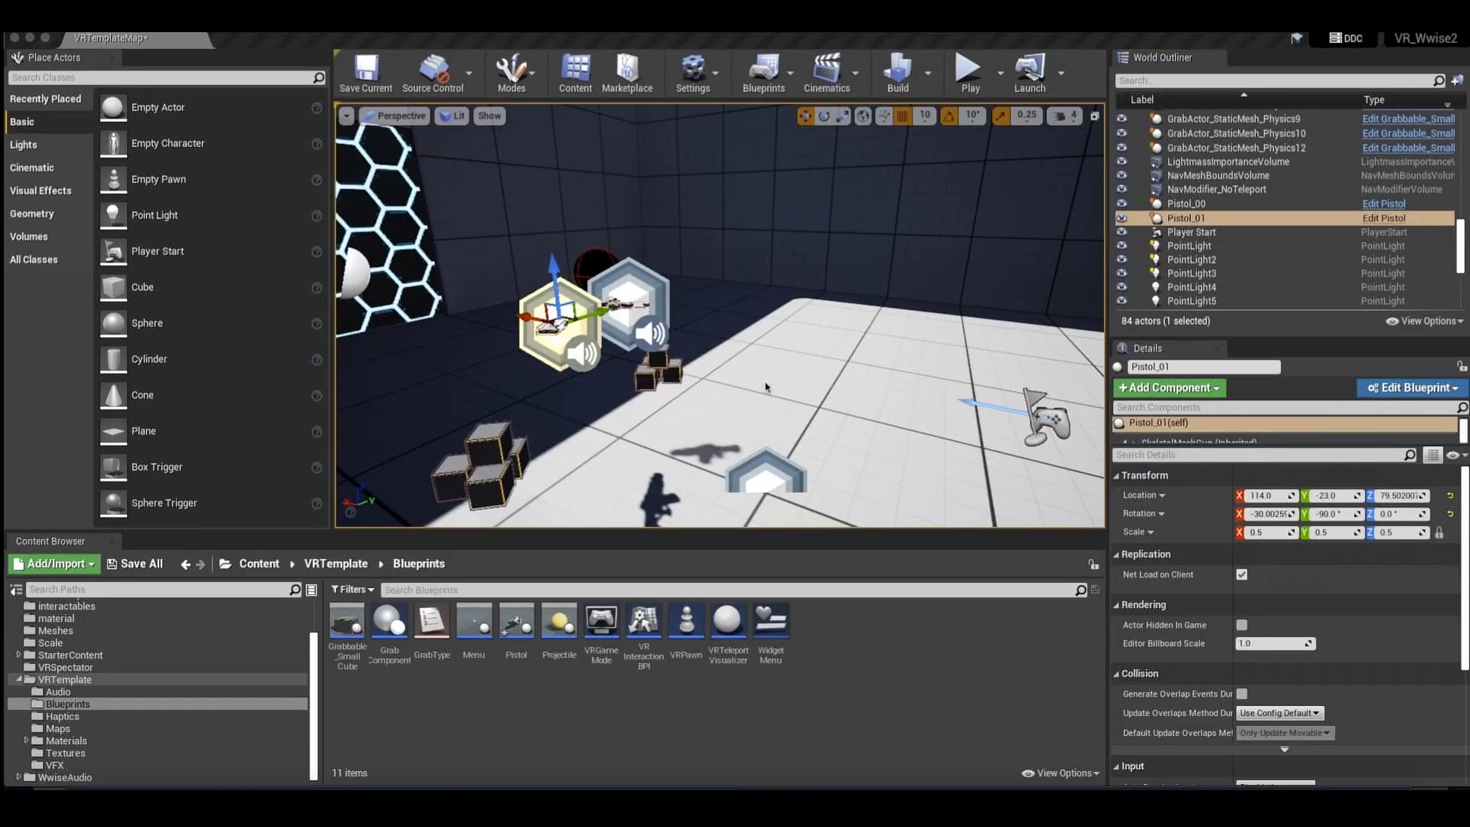
pyautogui.moveTo(553, 319); pyautogui.dragTo(601, 335, button='right')
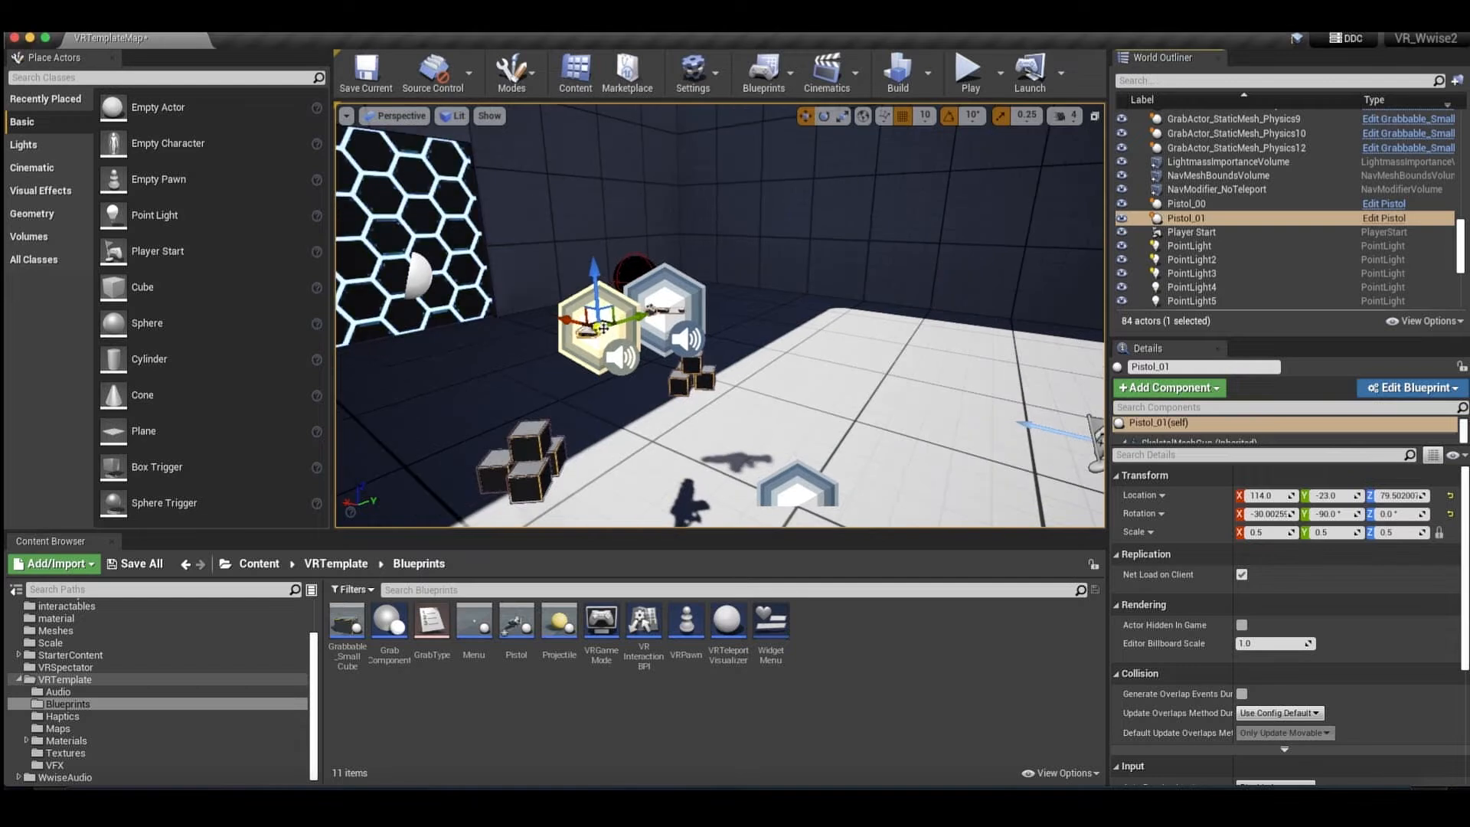
pyautogui.click(1383, 218)
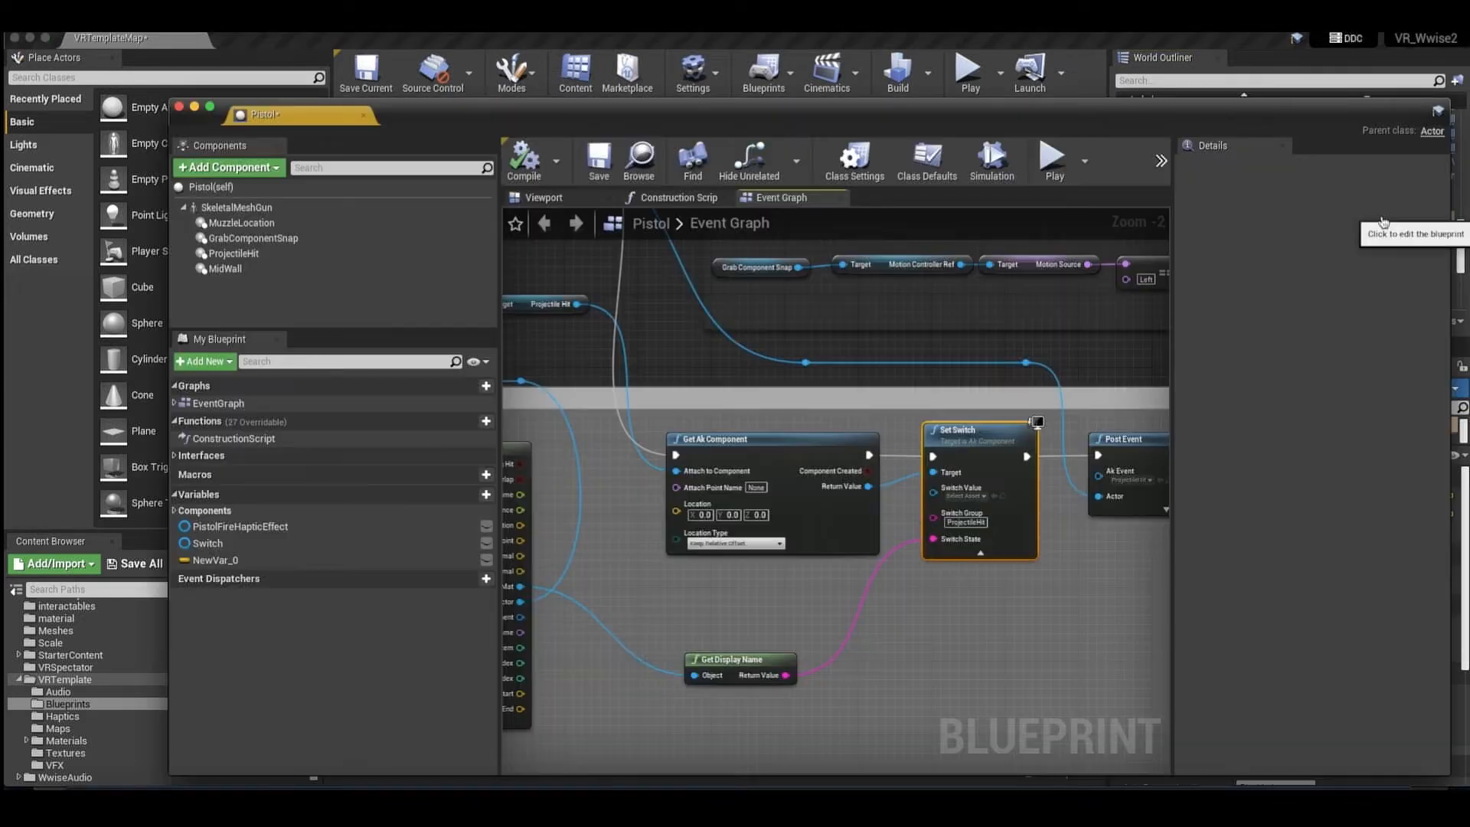
pyautogui.scroll(-7, 758, 337)
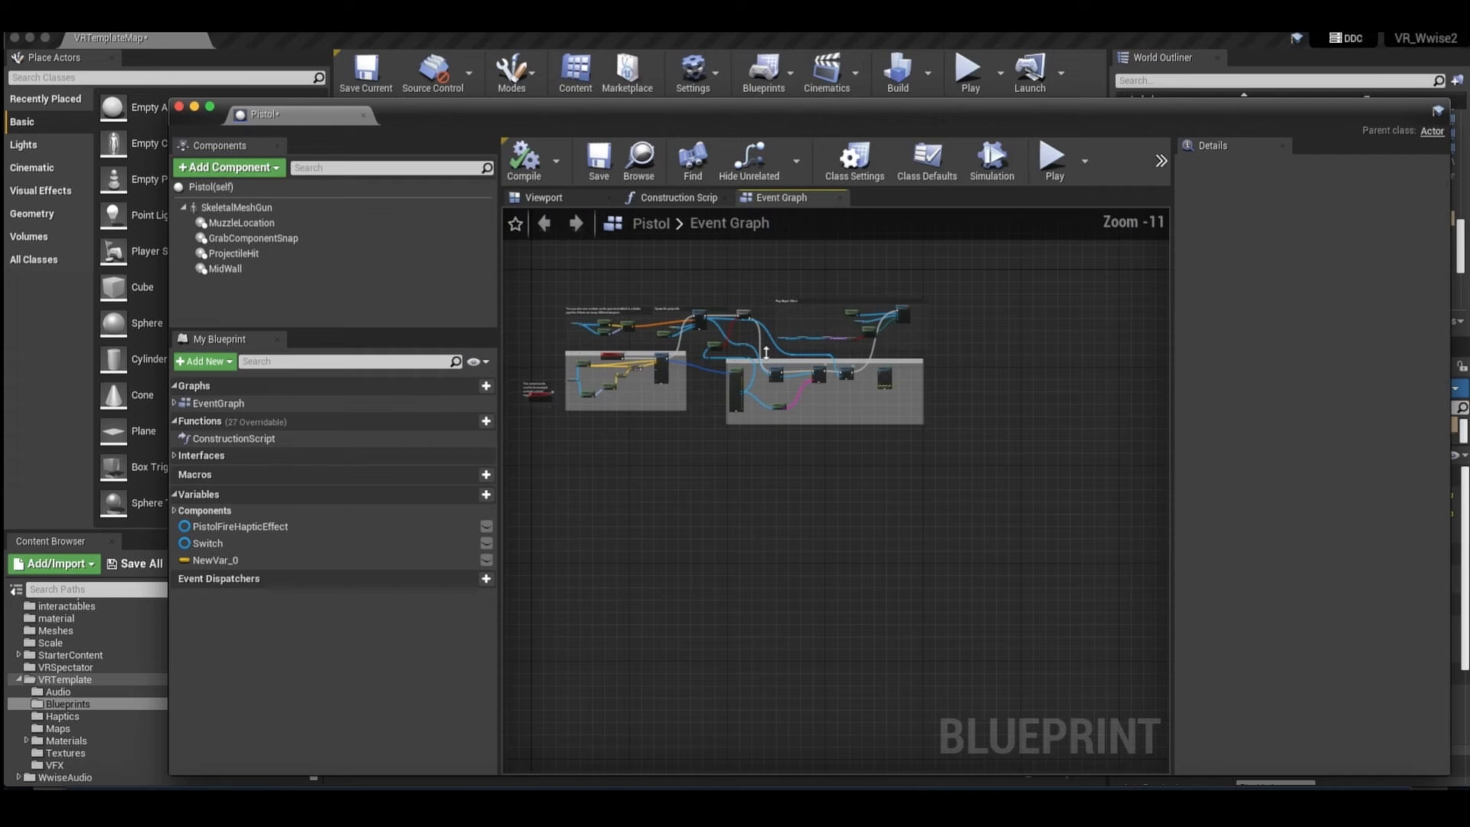
pyautogui.scroll(2, 765, 352)
pyautogui.moveTo(765, 354); pyautogui.dragTo(899, 440, button='right')
pyautogui.moveTo(603, 294); pyautogui.dragTo(1117, 382)
pyautogui.scroll(2, 757, 306)
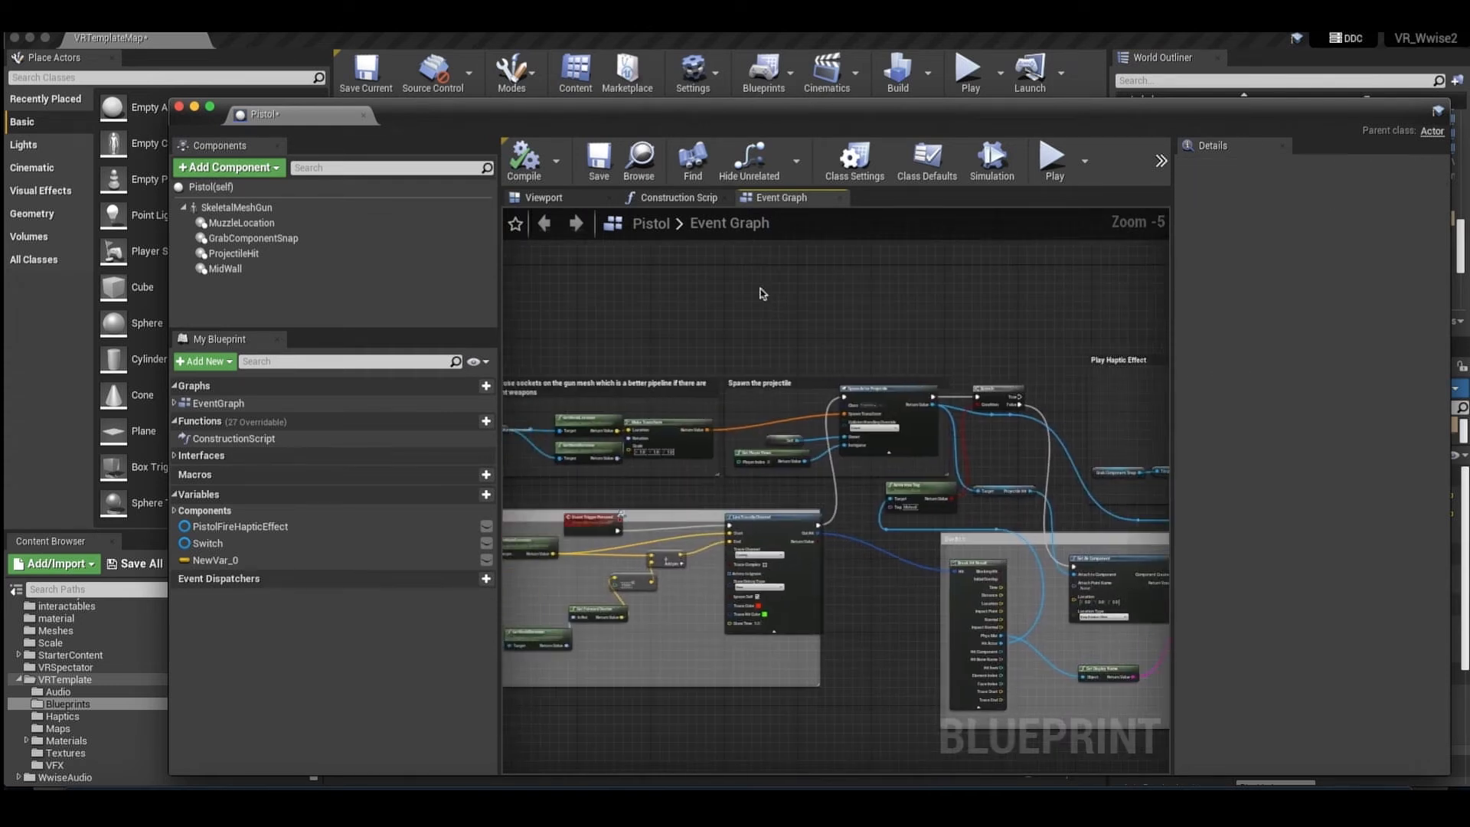
pyautogui.moveTo(763, 335); pyautogui.dragTo(749, 318, button='right')
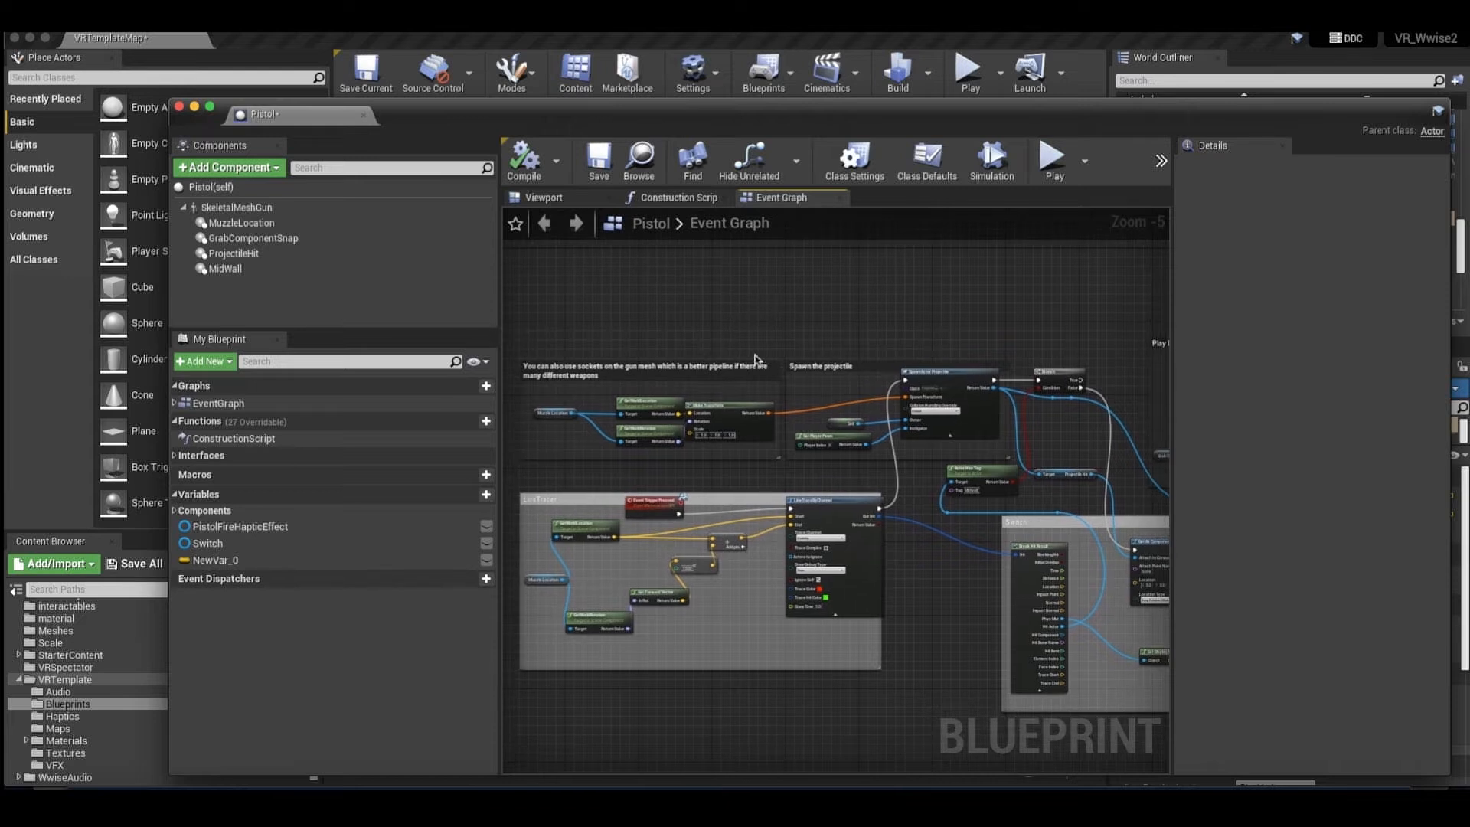
# Examine the gun mesh sockets, Spawn the projectile and Play Haptic Effect comment groups in the Pistol graph.
pyautogui.click(643, 369)
pyautogui.moveTo(930, 342); pyautogui.dragTo(732, 342, button='right')
pyautogui.click(732, 341)
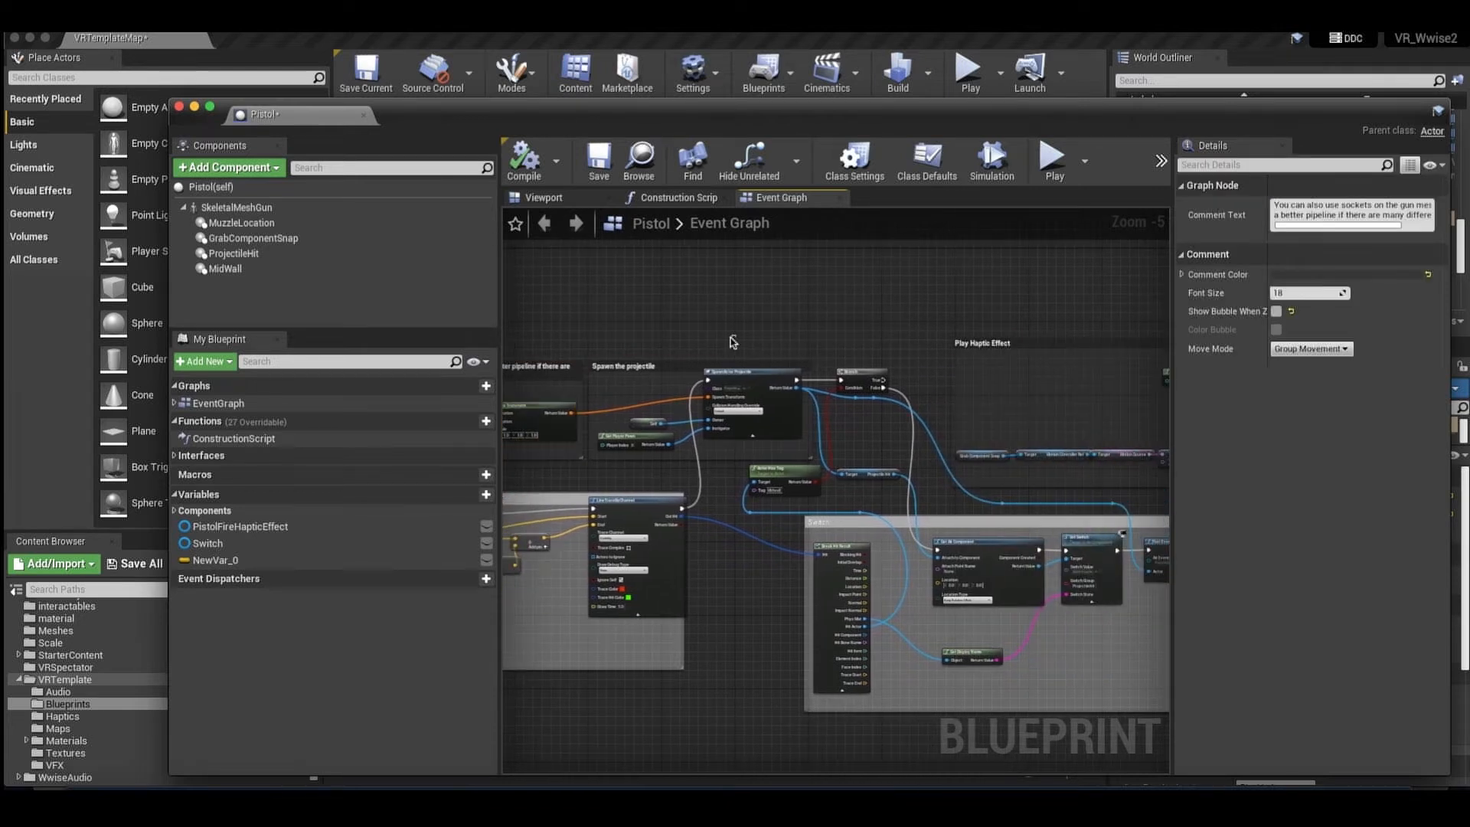
pyautogui.click(747, 365)
pyautogui.moveTo(964, 344); pyautogui.dragTo(1154, 335, button='right')
pyautogui.click(854, 336)
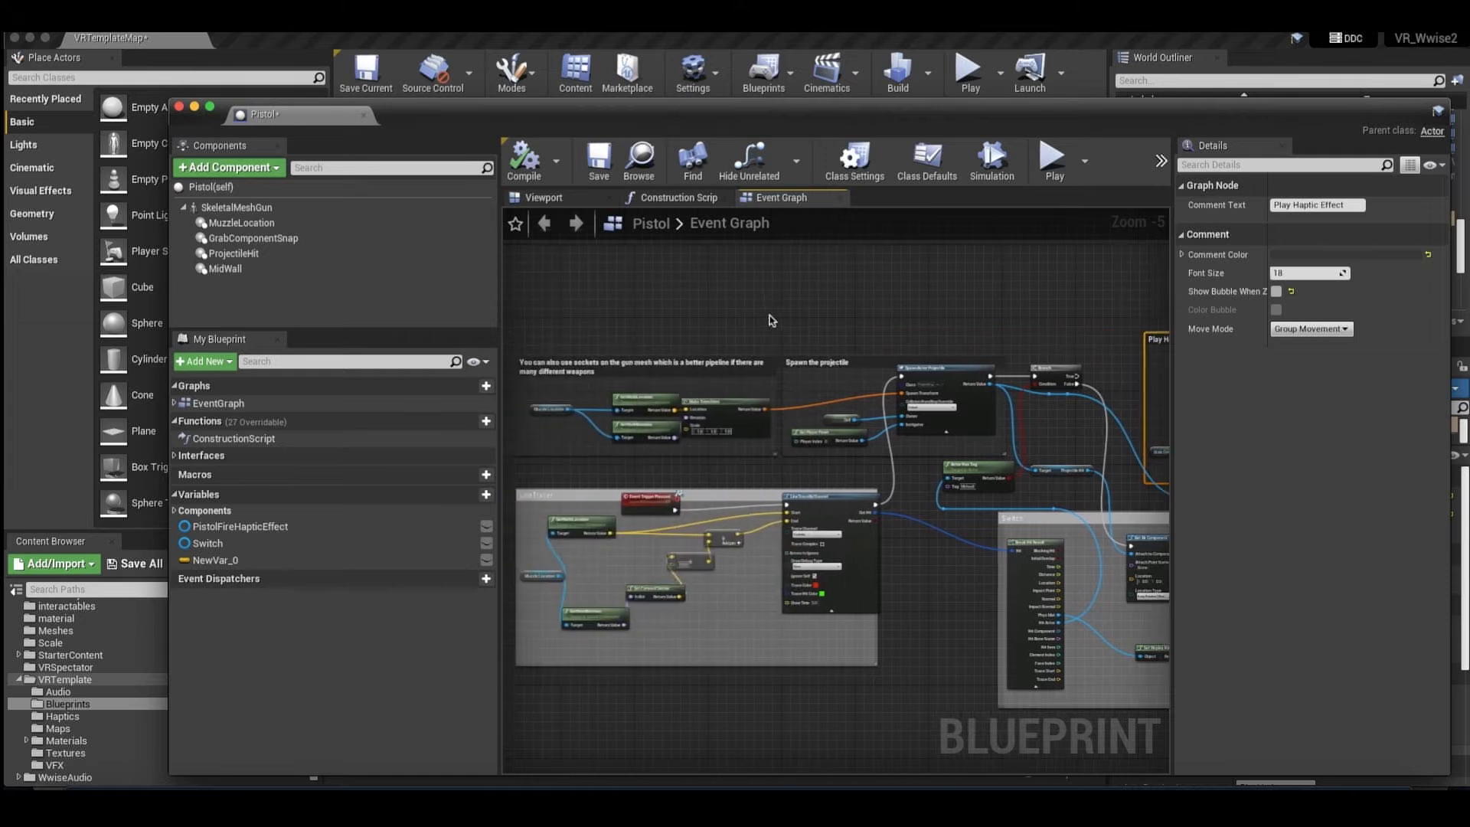
# Examine the LineTracer comment group and its Event Trigger Pressed node.
pyautogui.moveTo(733, 417); pyautogui.dragTo(767, 341, button='right')
pyautogui.scroll(1, 701, 402)
pyautogui.moveTo(699, 406); pyautogui.dragTo(752, 363, button='right')
pyautogui.moveTo(709, 351); pyautogui.dragTo(1039, 635)
pyautogui.click(1040, 635)
pyautogui.click(774, 376)
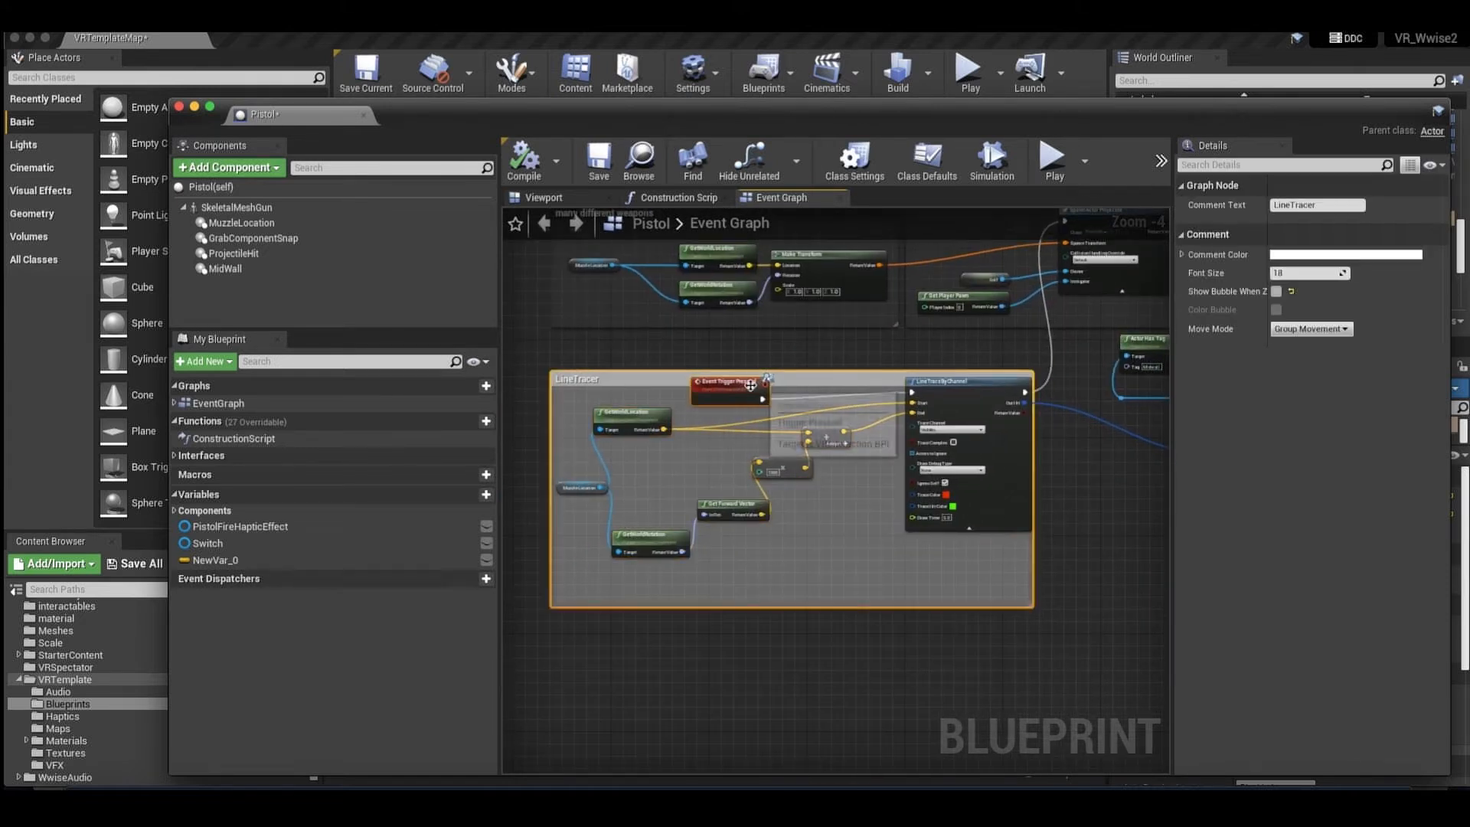
pyautogui.moveTo(777, 371); pyautogui.dragTo(743, 375, button='right')
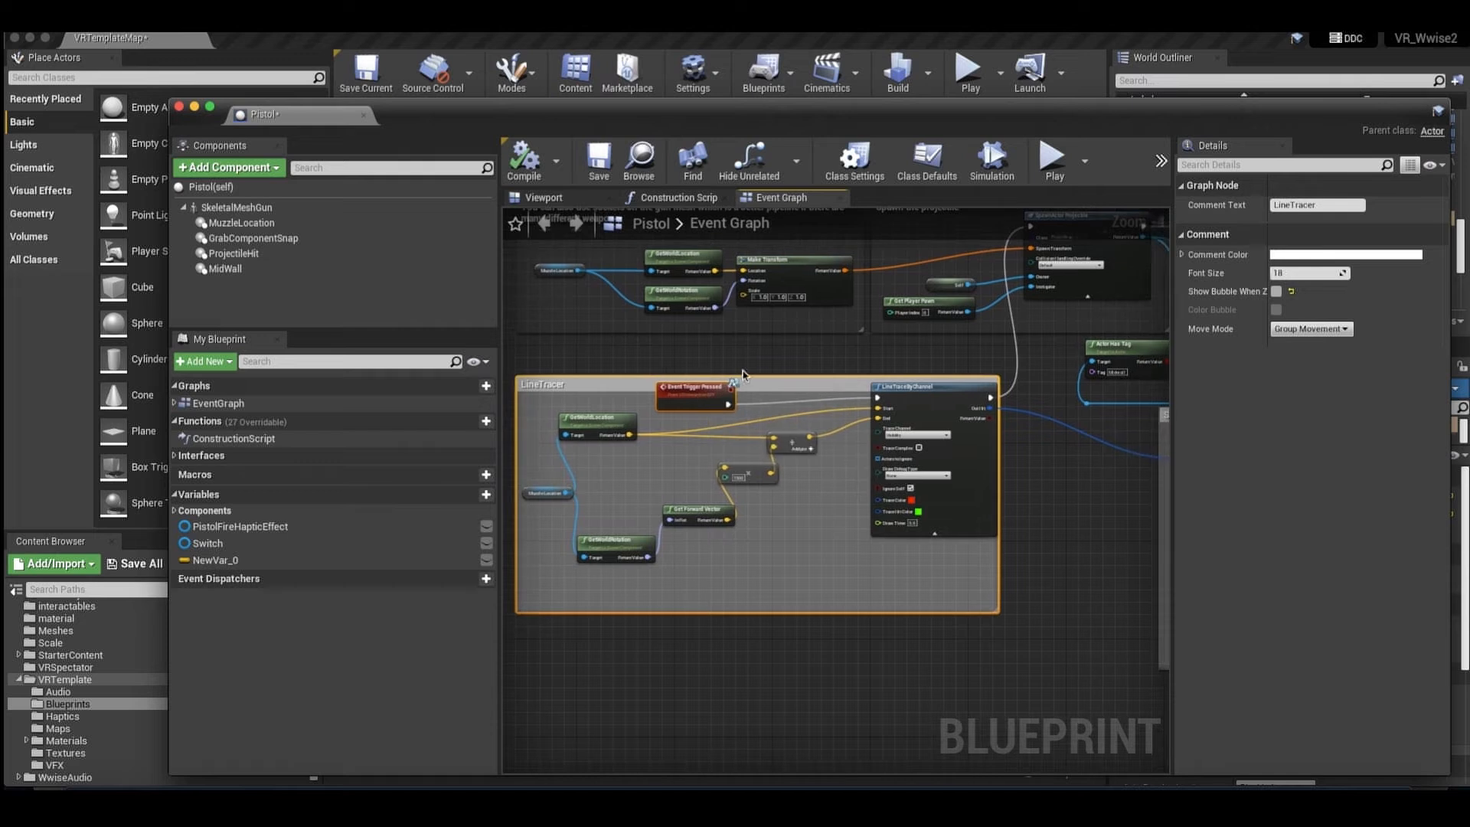
pyautogui.click(695, 360)
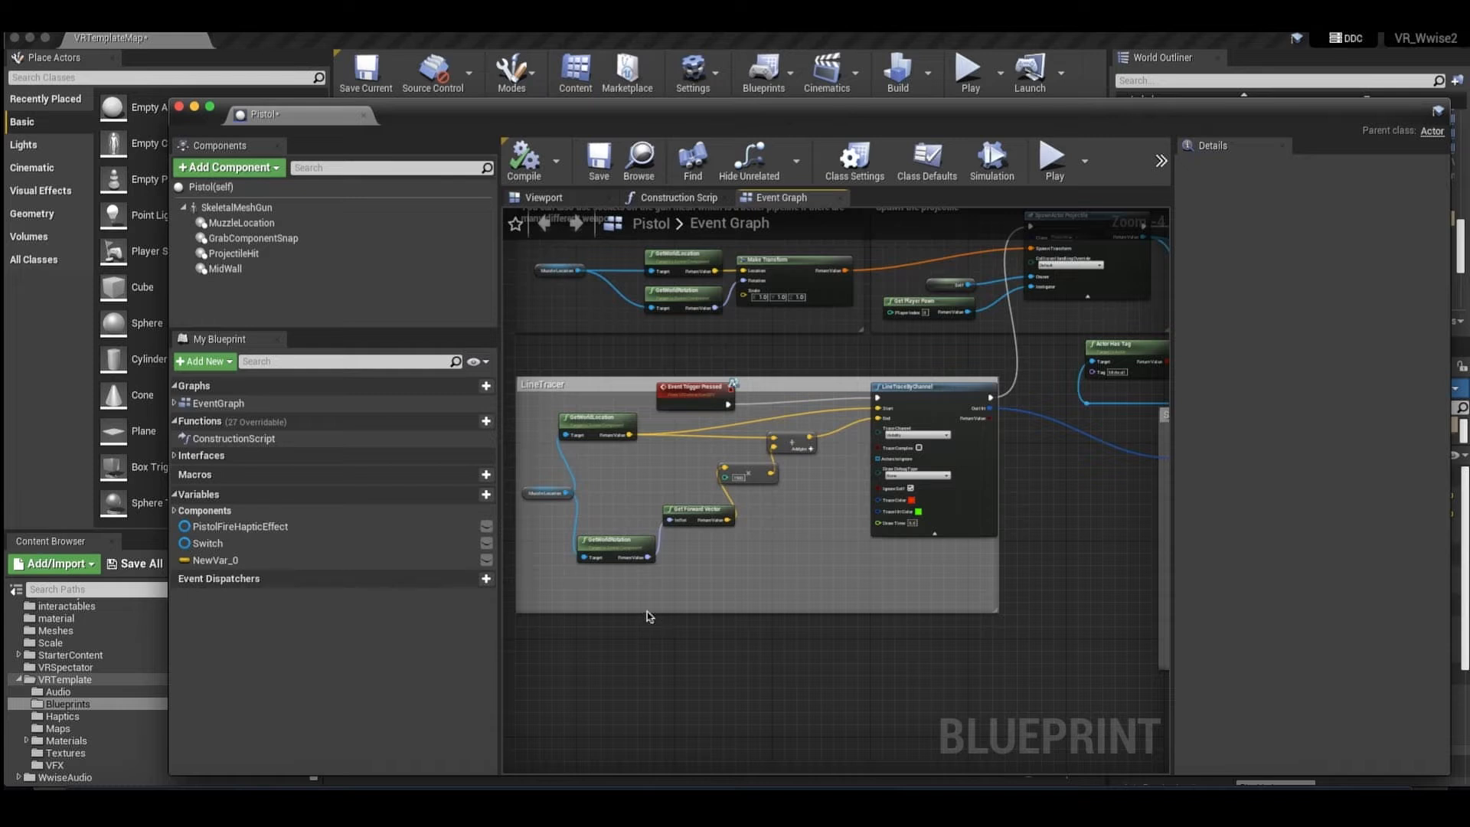
# Inspect the GetWorldRotation, Get Forward Vector and multiply nodes inside the LineTracer group.
pyautogui.moveTo(616, 550); pyautogui.dragTo(675, 605, button='right')
pyautogui.click(748, 568)
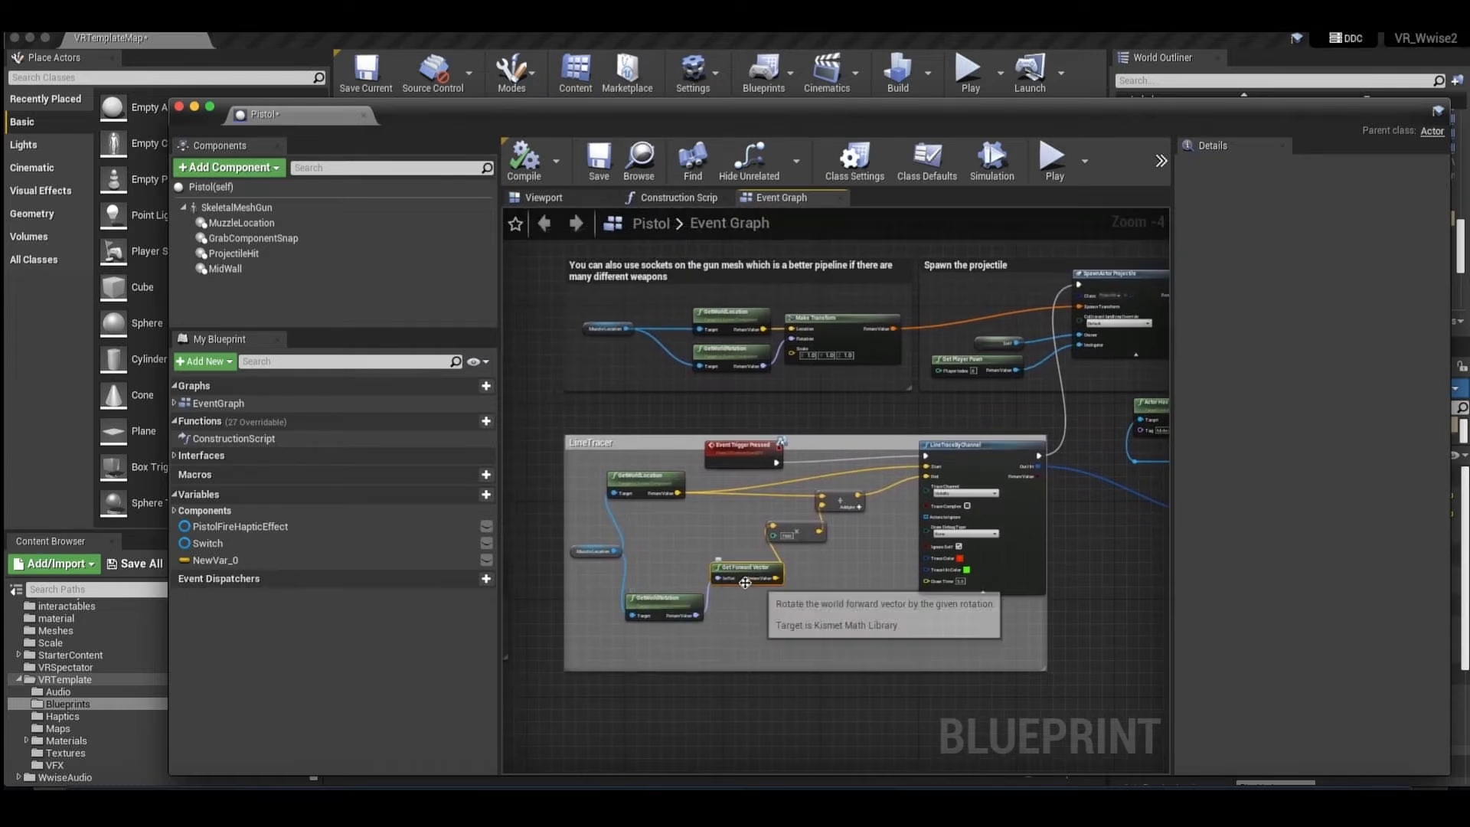
pyautogui.moveTo(748, 564); pyautogui.dragTo(745, 584, button='right')
pyautogui.scroll(1, 741, 567)
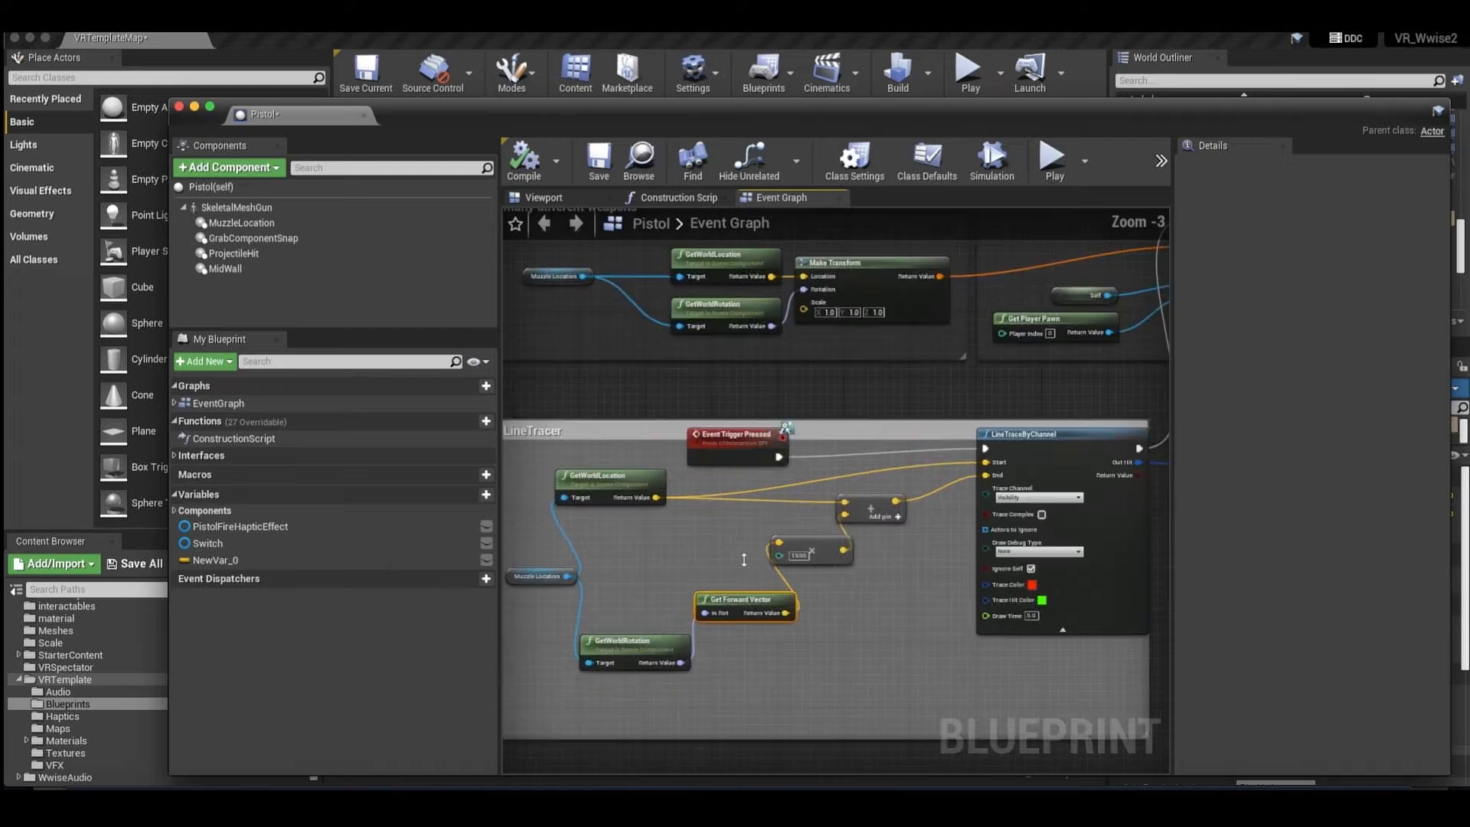
pyautogui.rightClick(823, 585)
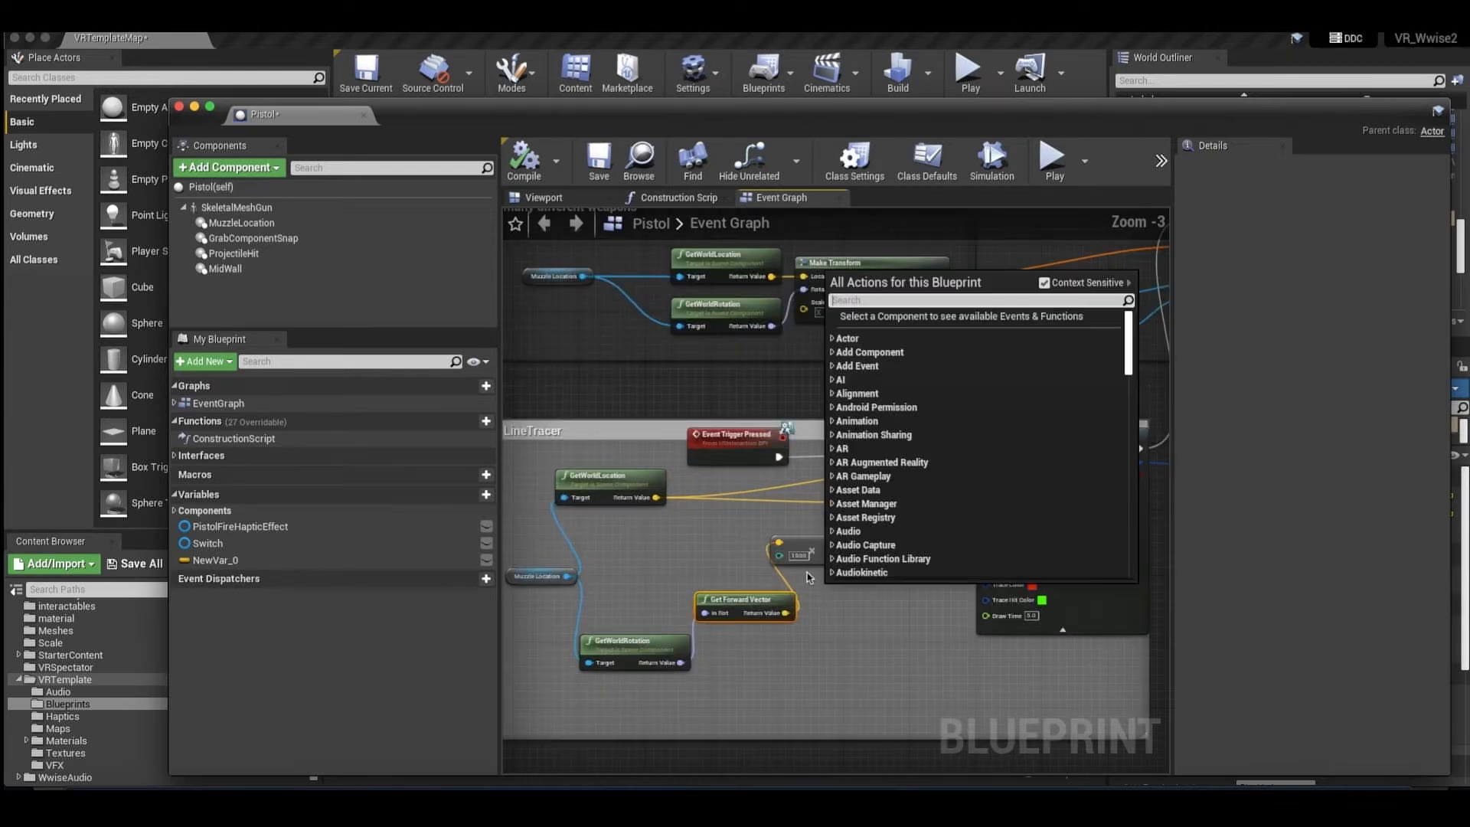
pyautogui.click(796, 545)
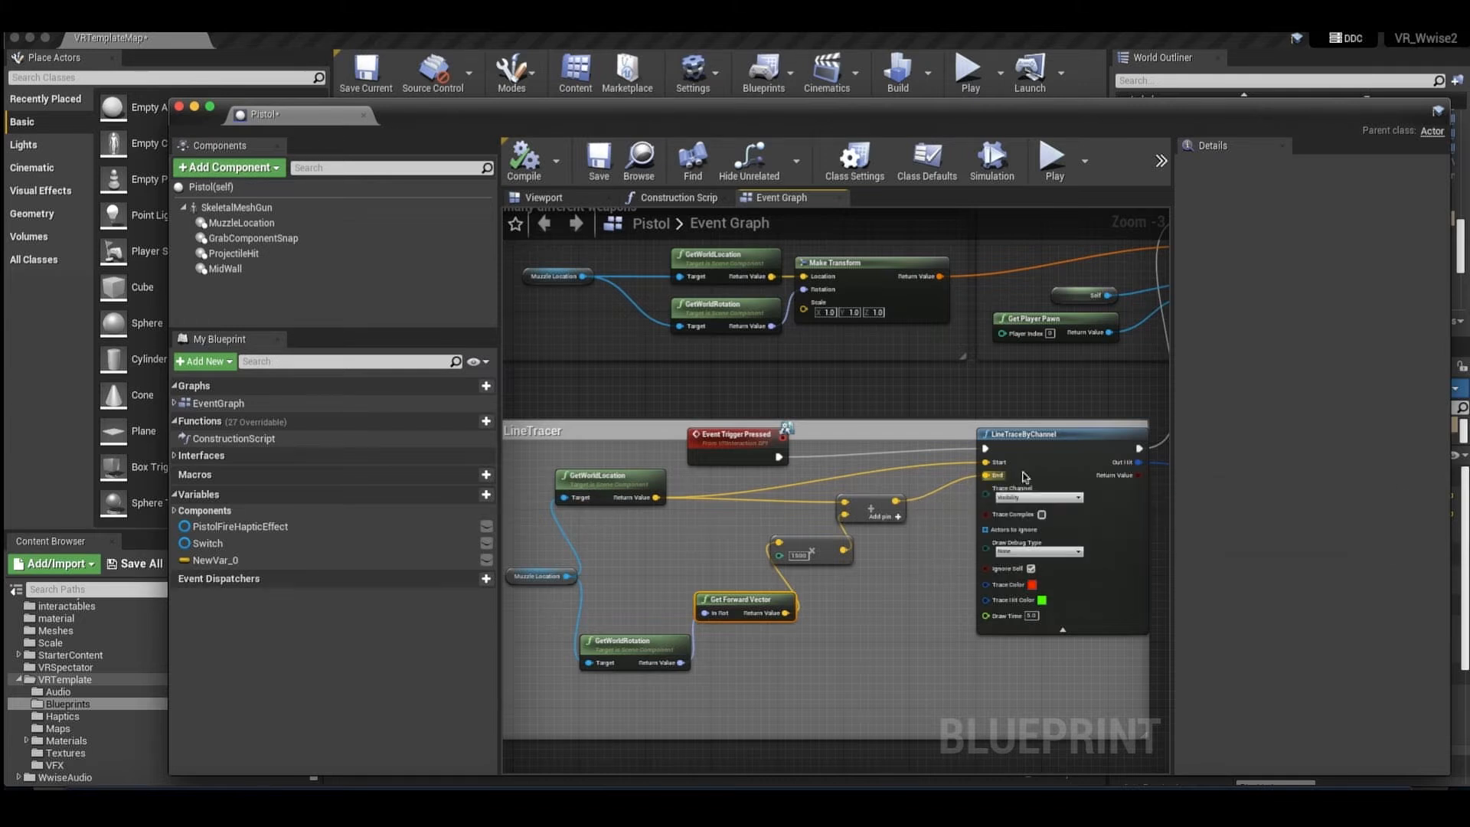
# Trace how the GetWorldLocation output feeds the Start and End inputs of LineTraceByChannel.
pyautogui.hscroll(1, 969, 382)
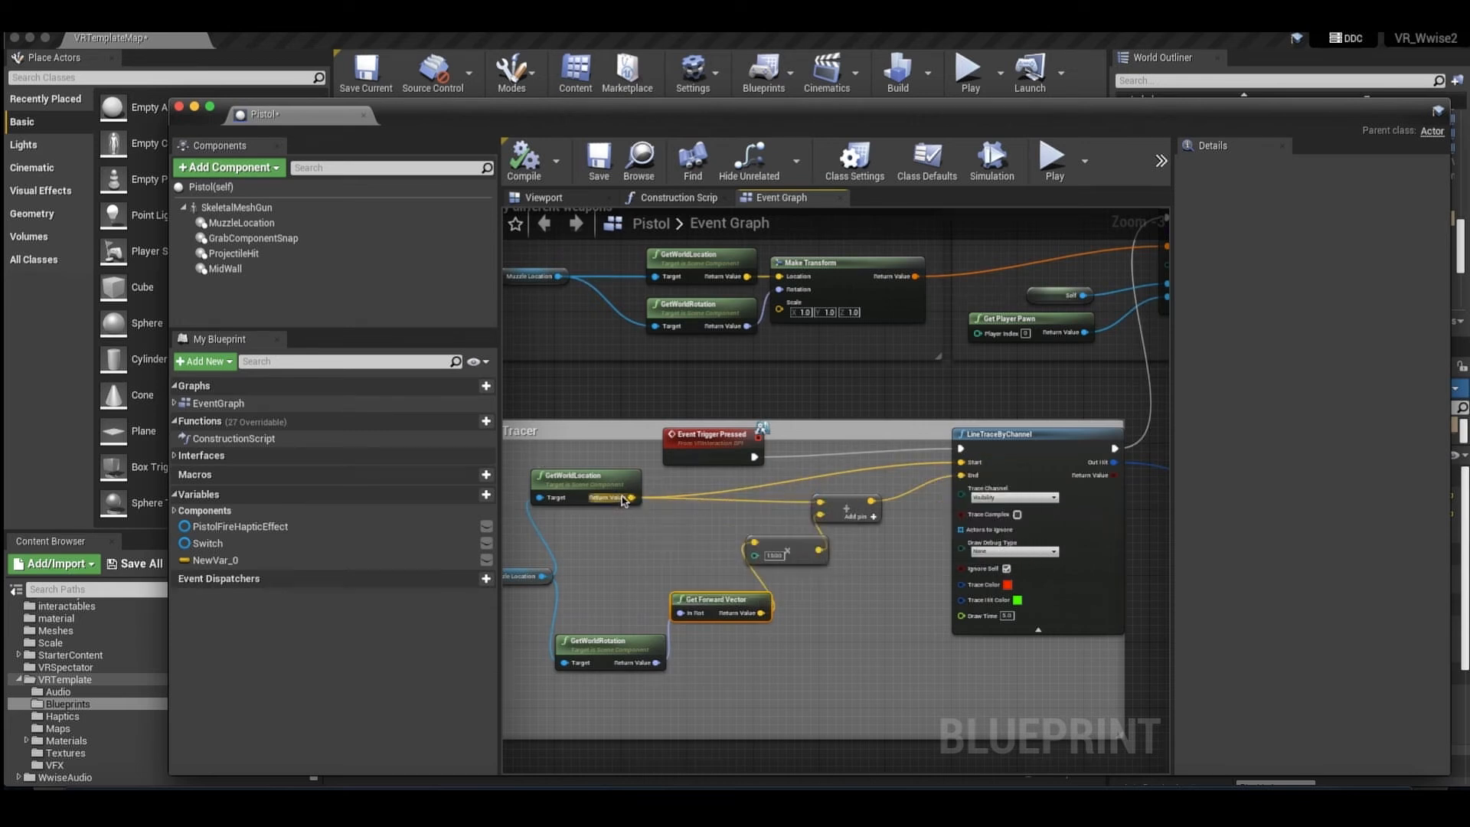
pyautogui.click(629, 475)
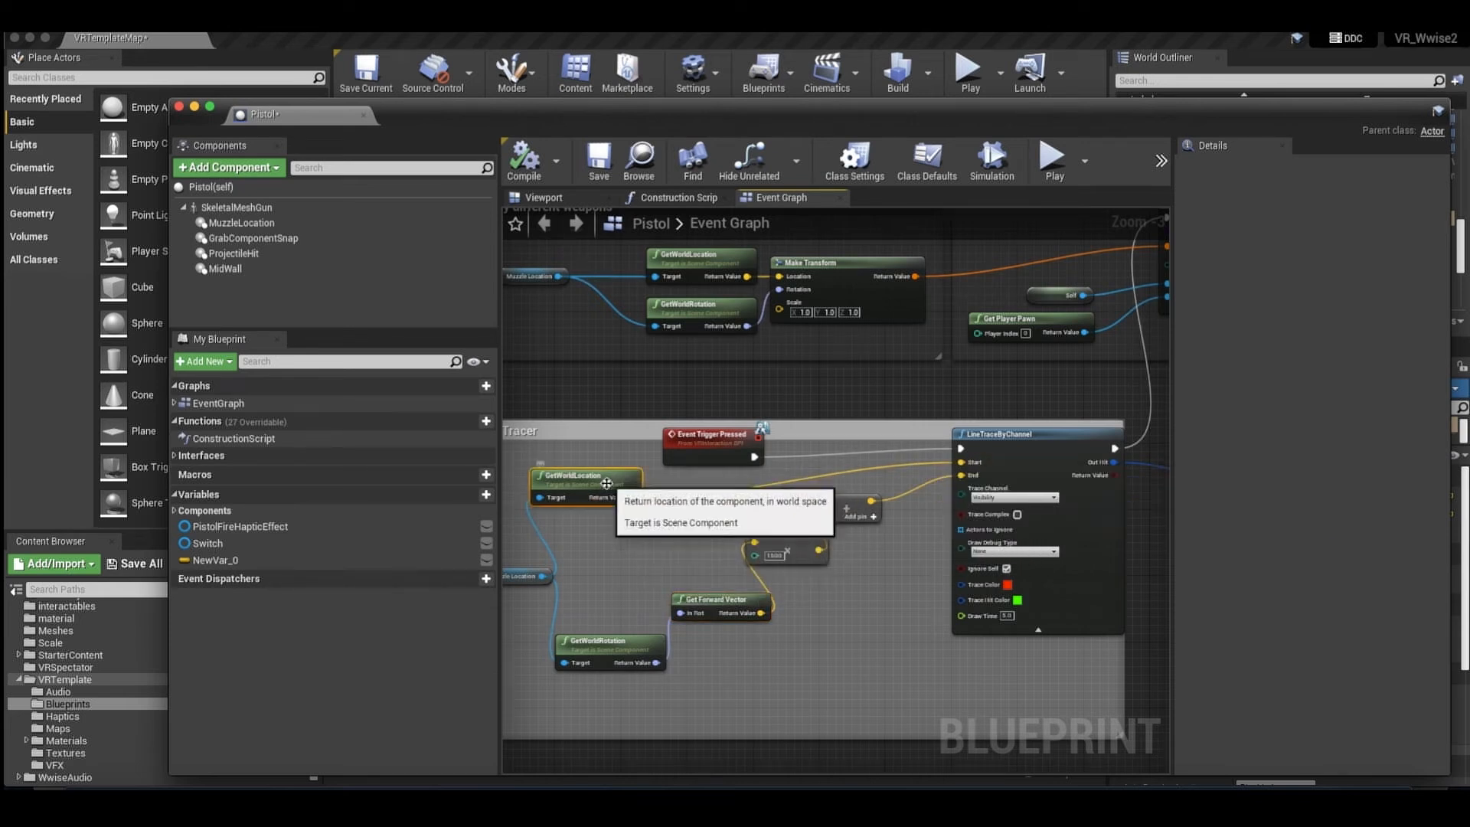
pyautogui.moveTo(913, 420); pyautogui.dragTo(605, 571, button='right')
pyautogui.moveTo(772, 547); pyautogui.dragTo(785, 569, button='right')
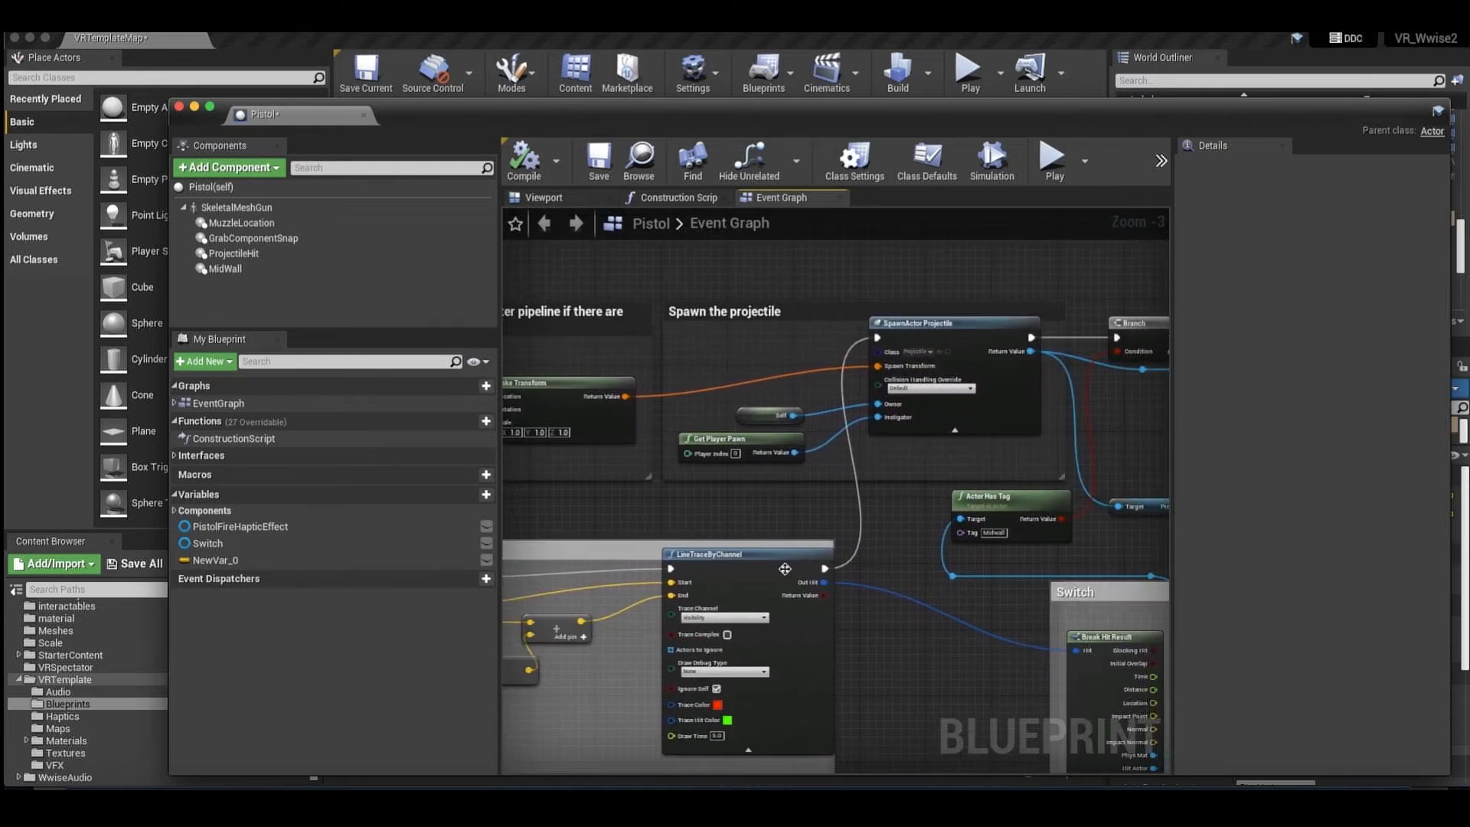
# Inspect the SpawnActor Projectile node that follows the line trace, and its connection to the Branch.
pyautogui.moveTo(876, 341); pyautogui.dragTo(915, 361, button='right')
pyautogui.click(895, 341)
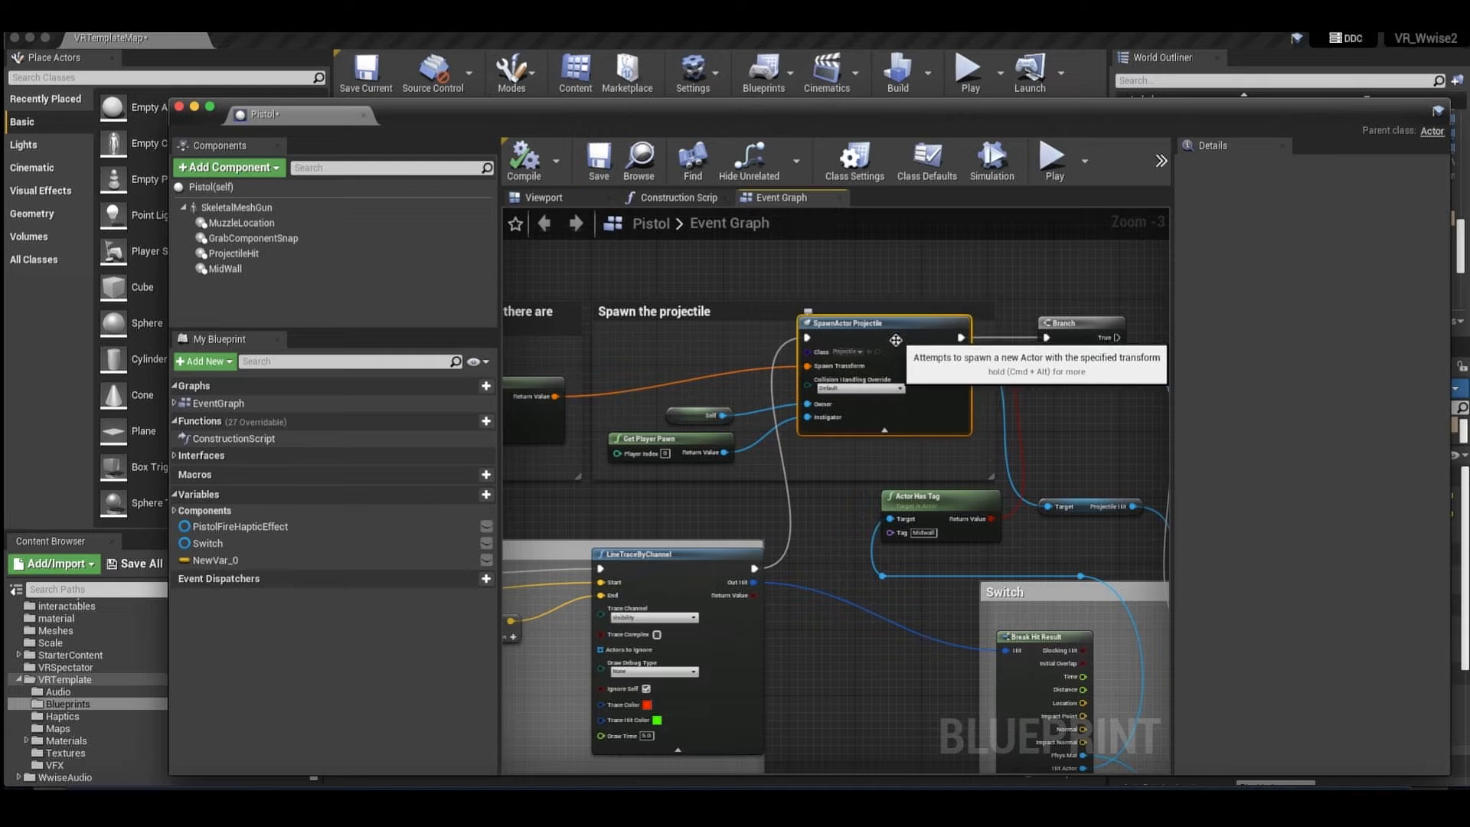
pyautogui.hscroll(3, 895, 348)
pyautogui.hscroll(5, 939, 375)
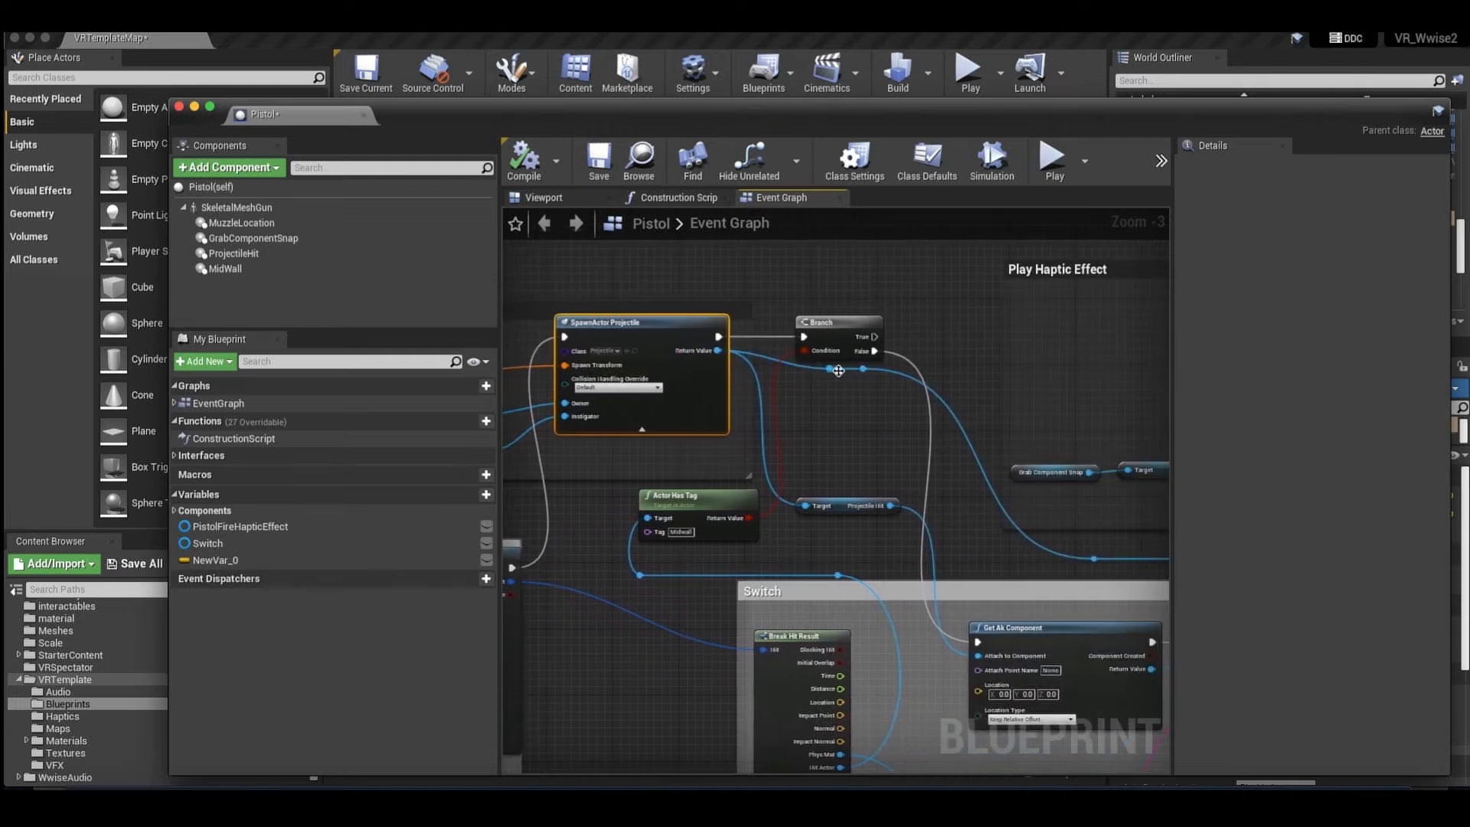
# Examine the Actor Has Tag check that supplies the Branch condition, and the Branch outputs.
pyautogui.moveTo(828, 294); pyautogui.dragTo(734, 387)
pyautogui.click(605, 500)
pyautogui.hscroll(2, 711, 348)
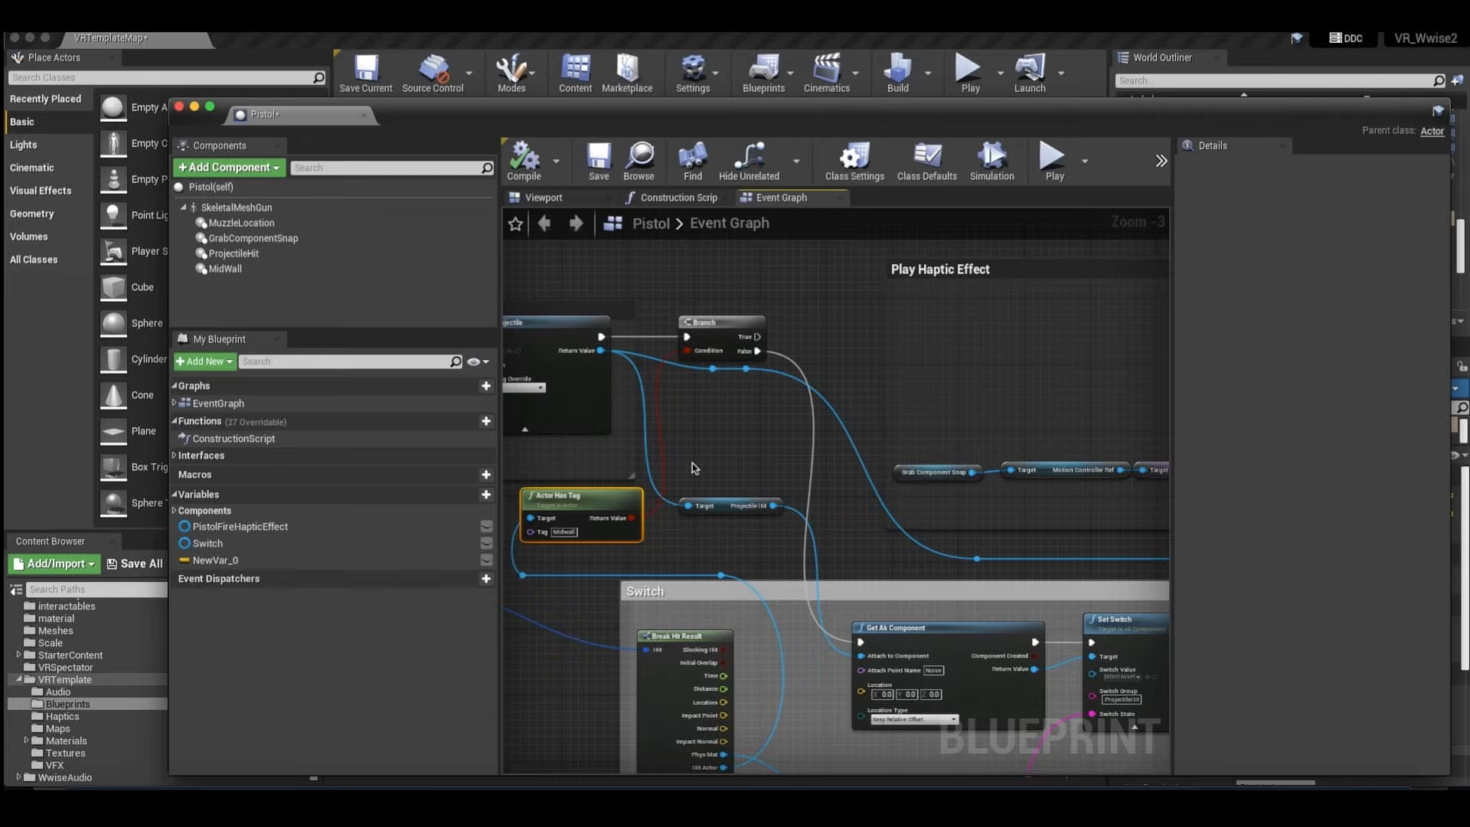
pyautogui.moveTo(656, 360); pyautogui.dragTo(629, 339, button='right')
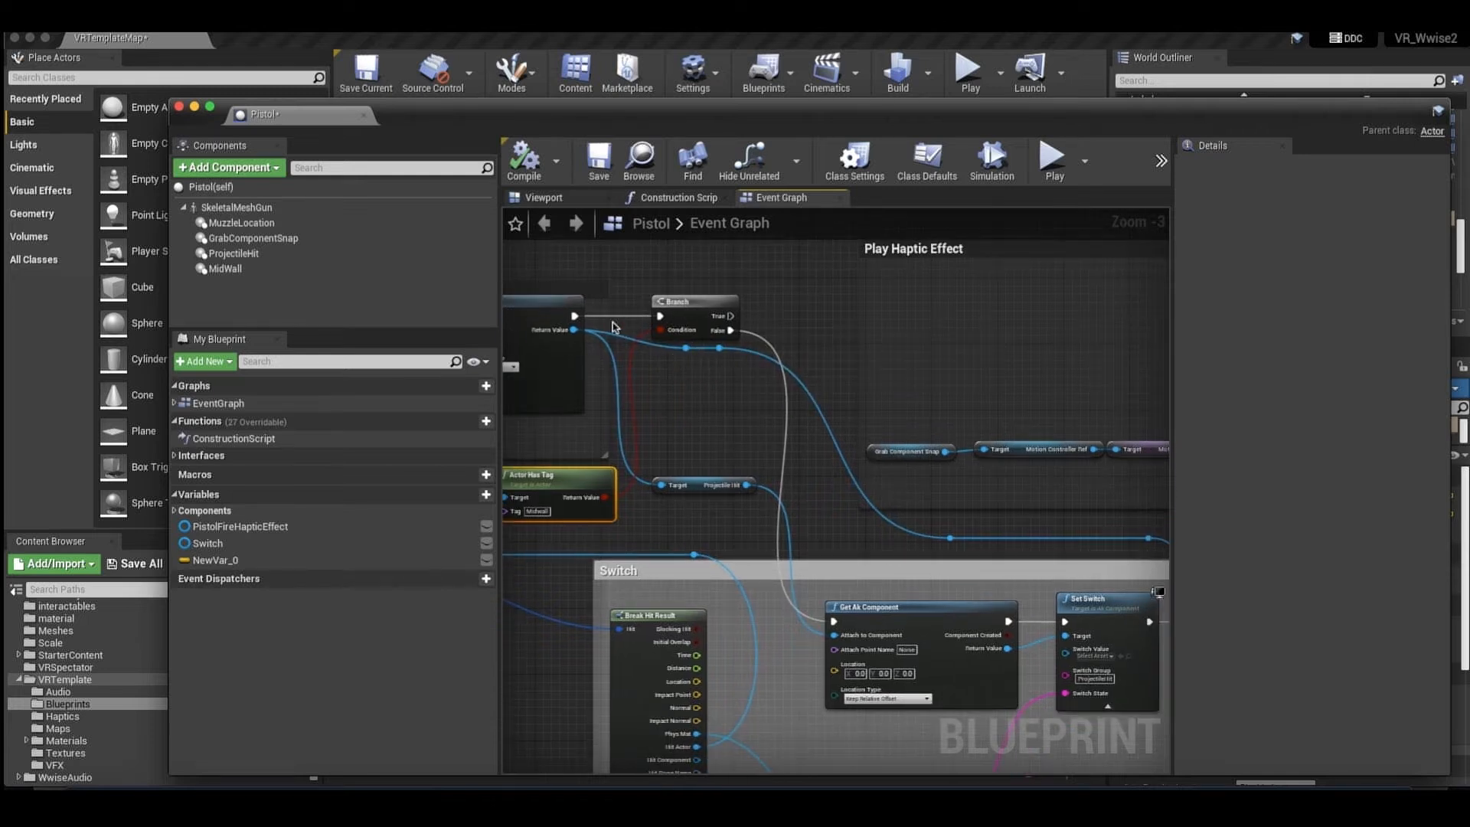
pyautogui.hscroll(2, 722, 419)
pyautogui.hscroll(-1, 722, 419)
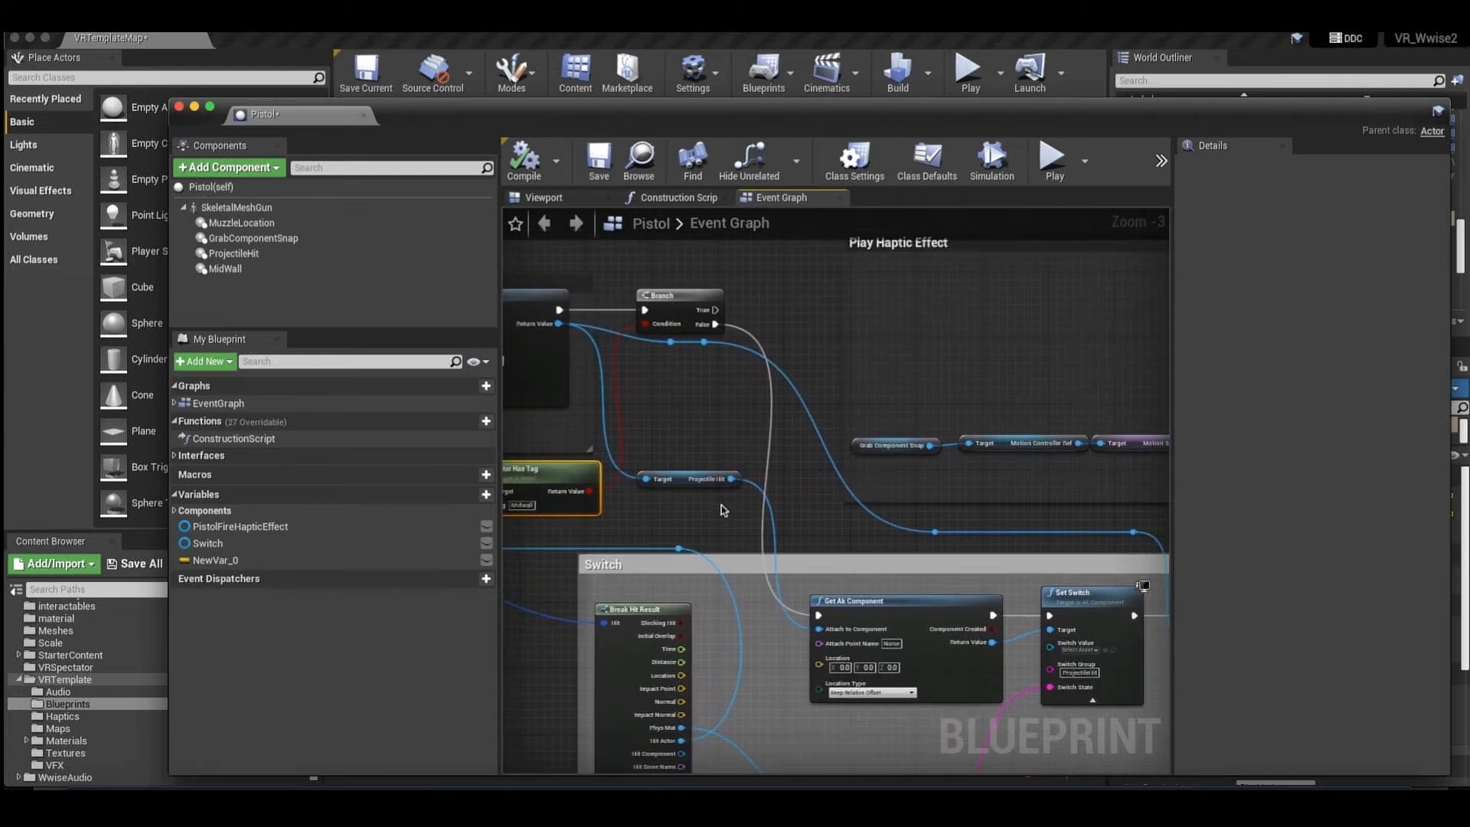
# Inspect the Projectile Hit component reference and follow it to Get Ak Component in the Switch group.
pyautogui.click(865, 597)
pyautogui.moveTo(572, 373); pyautogui.dragTo(595, 375, button='right')
pyautogui.moveTo(697, 411); pyautogui.dragTo(740, 484)
pyautogui.scroll(-1, 770, 545)
pyautogui.scroll(-3, 770, 546)
pyautogui.hscroll(2, 769, 545)
pyautogui.hscroll(3, 996, 524)
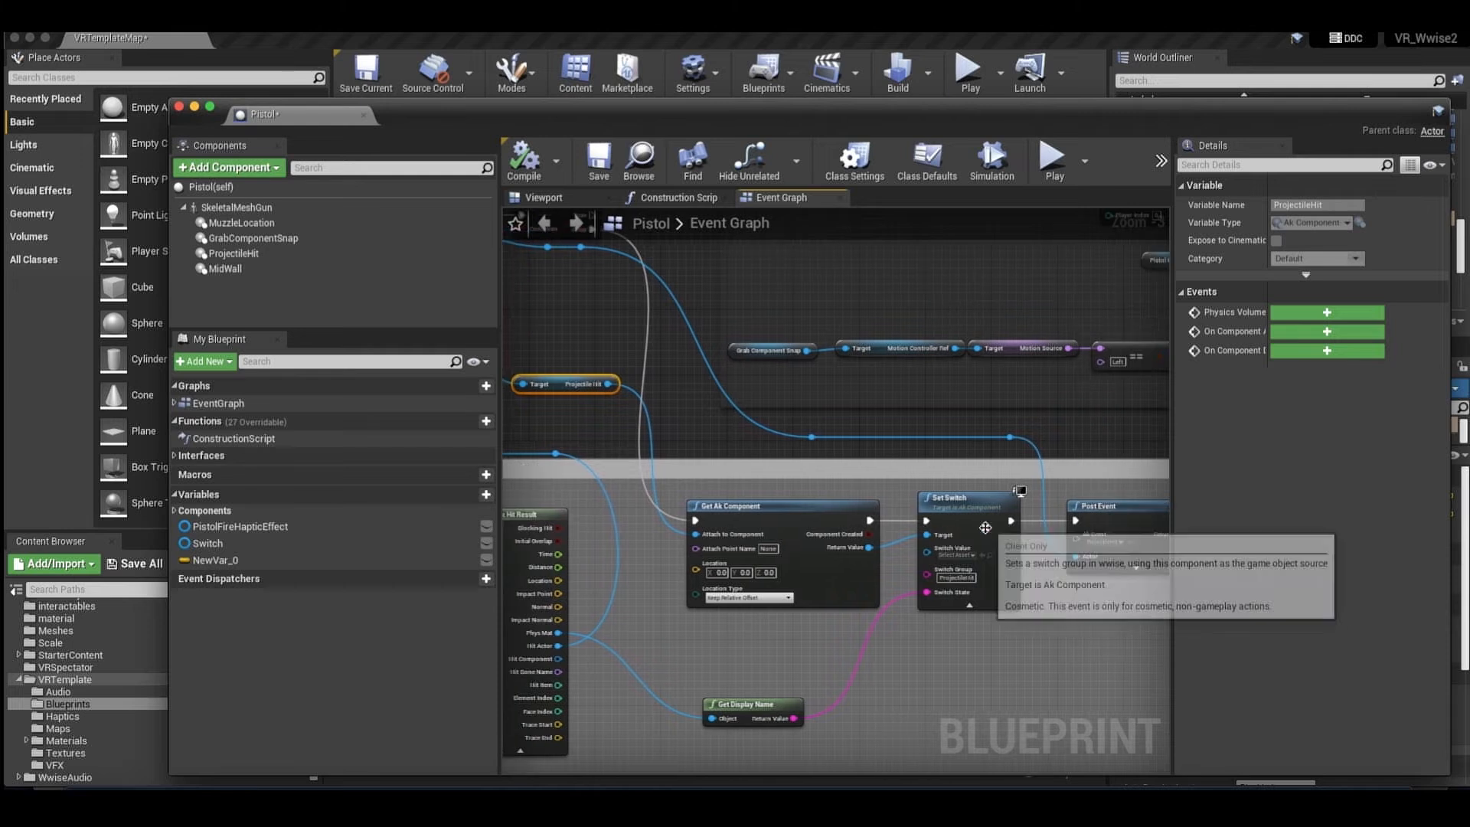
# Examine how the hit's Phys Mat passes through Get Display Name into the Switch State of Set Switch.
pyautogui.click(952, 499)
pyautogui.scroll(-1, 953, 499)
pyautogui.scroll(-1, 913, 596)
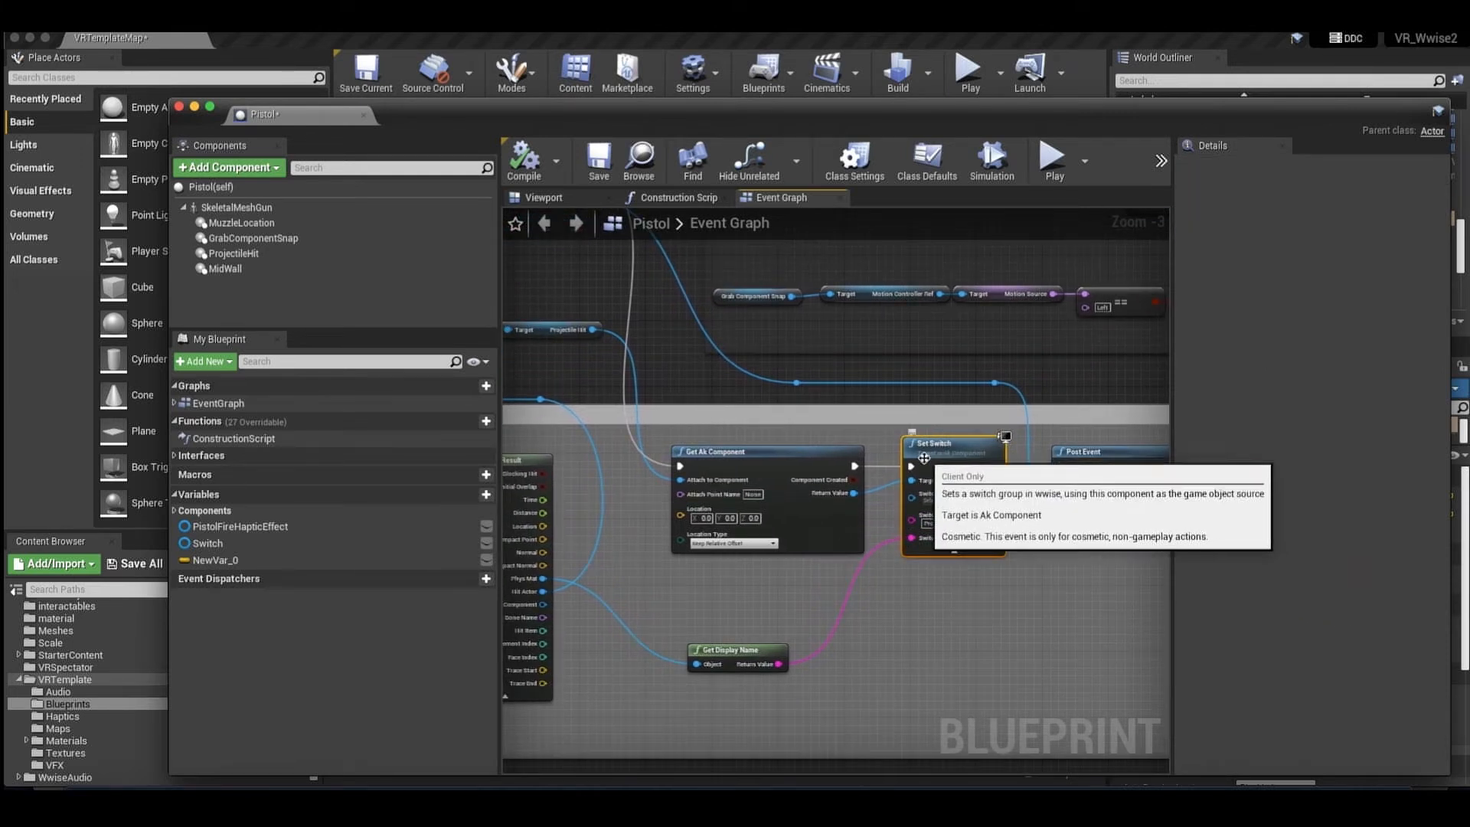
pyautogui.scroll(-1, 593, 586)
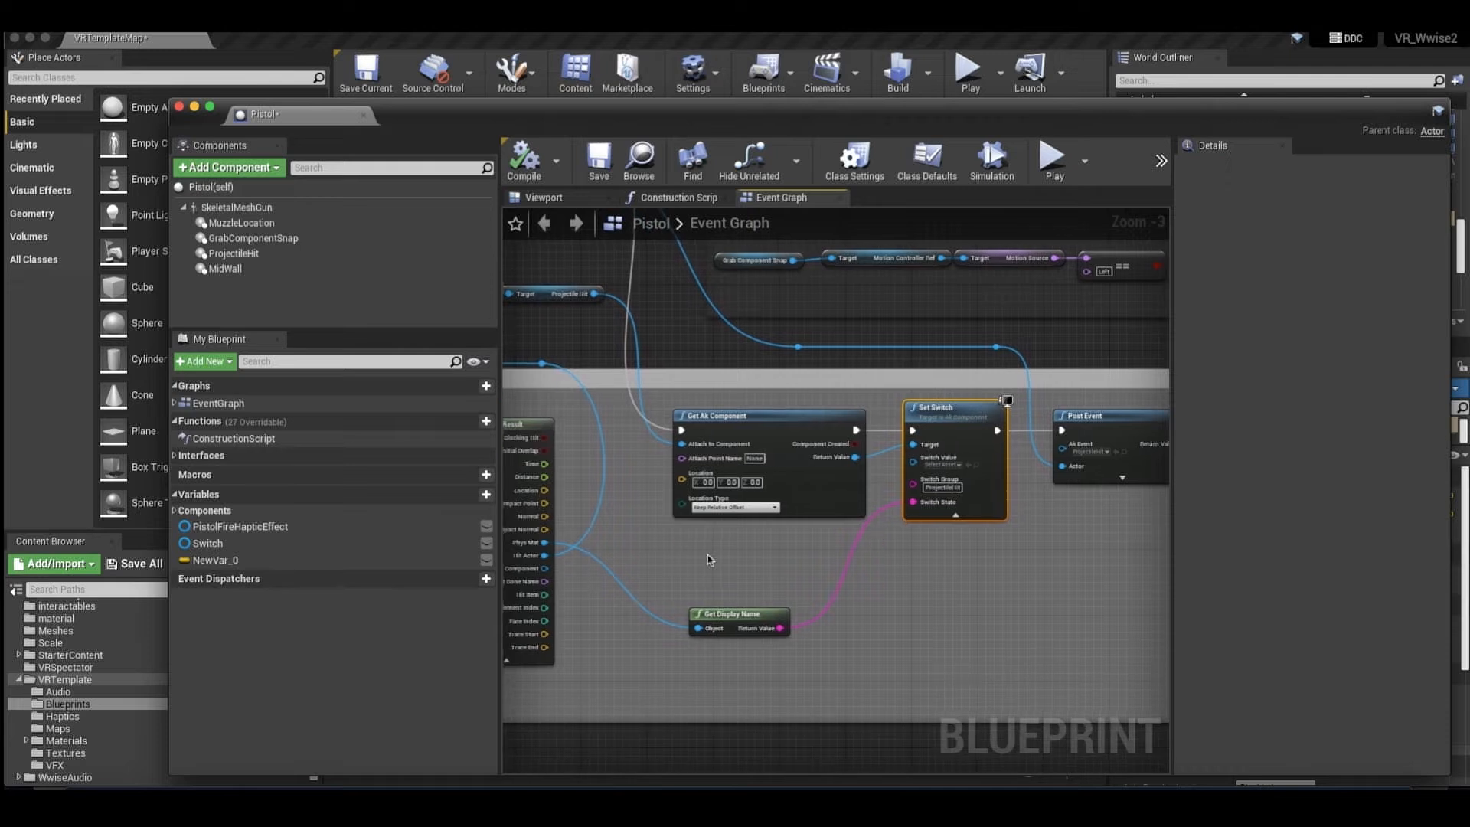
pyautogui.hscroll(-2, 651, 562)
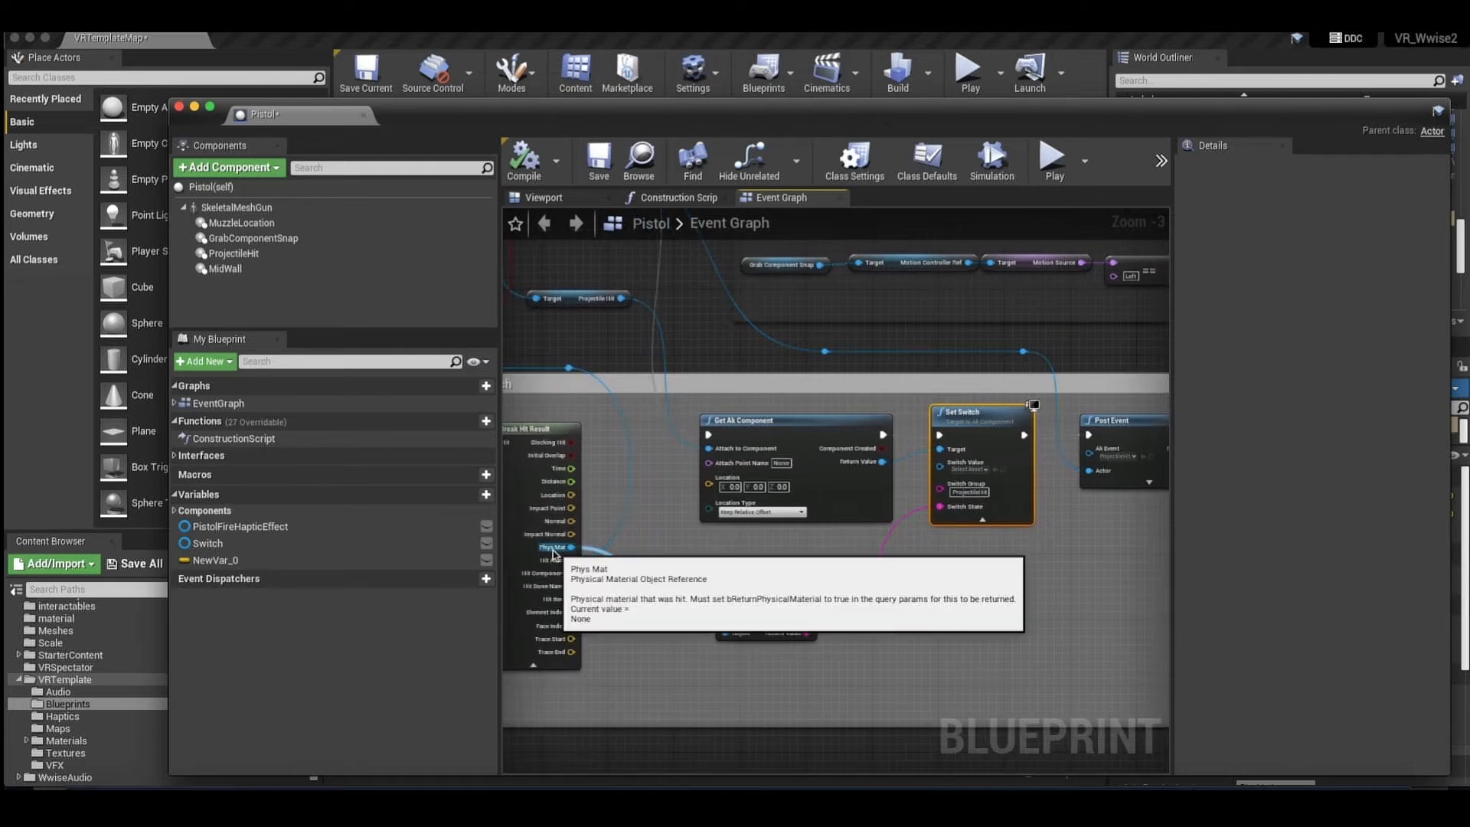
pyautogui.click(784, 620)
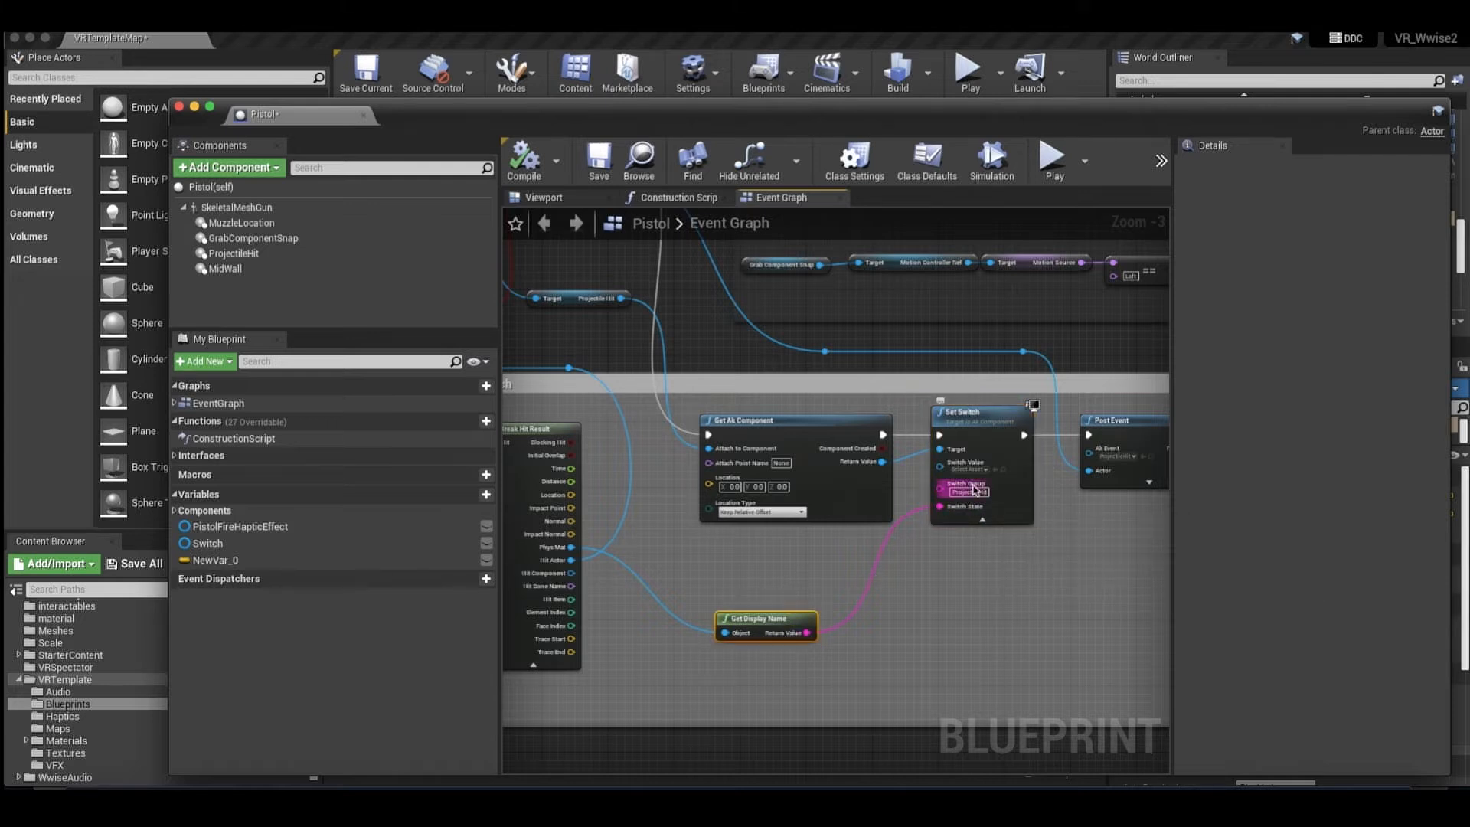
pyautogui.moveTo(992, 525); pyautogui.dragTo(951, 522, button='right')
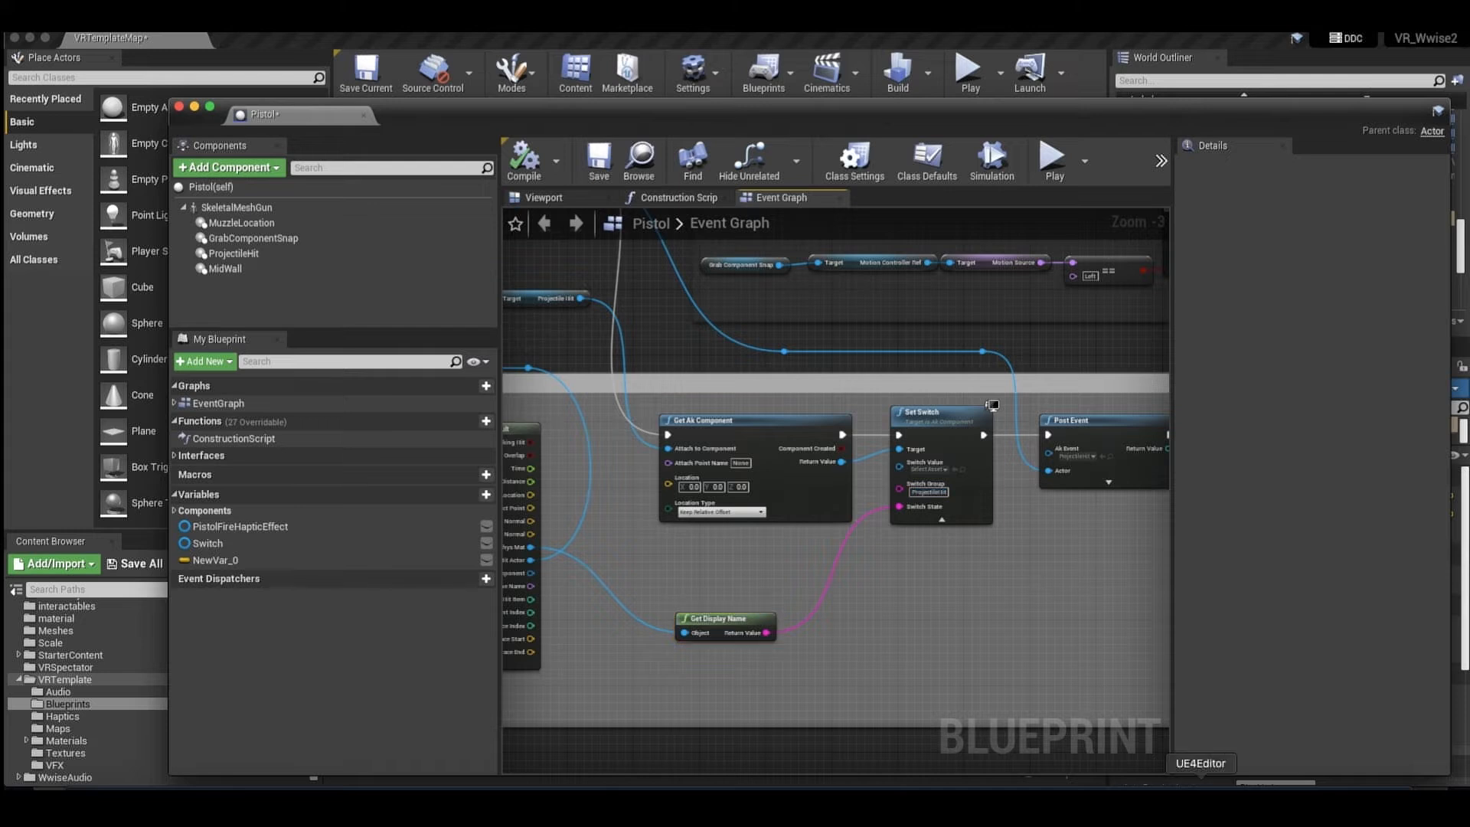
# Switch to Wwise and review the Metal, Water and Wood switches of the ProjectileHit switch group in Game Syncs.
pyautogui.click(994, 789)
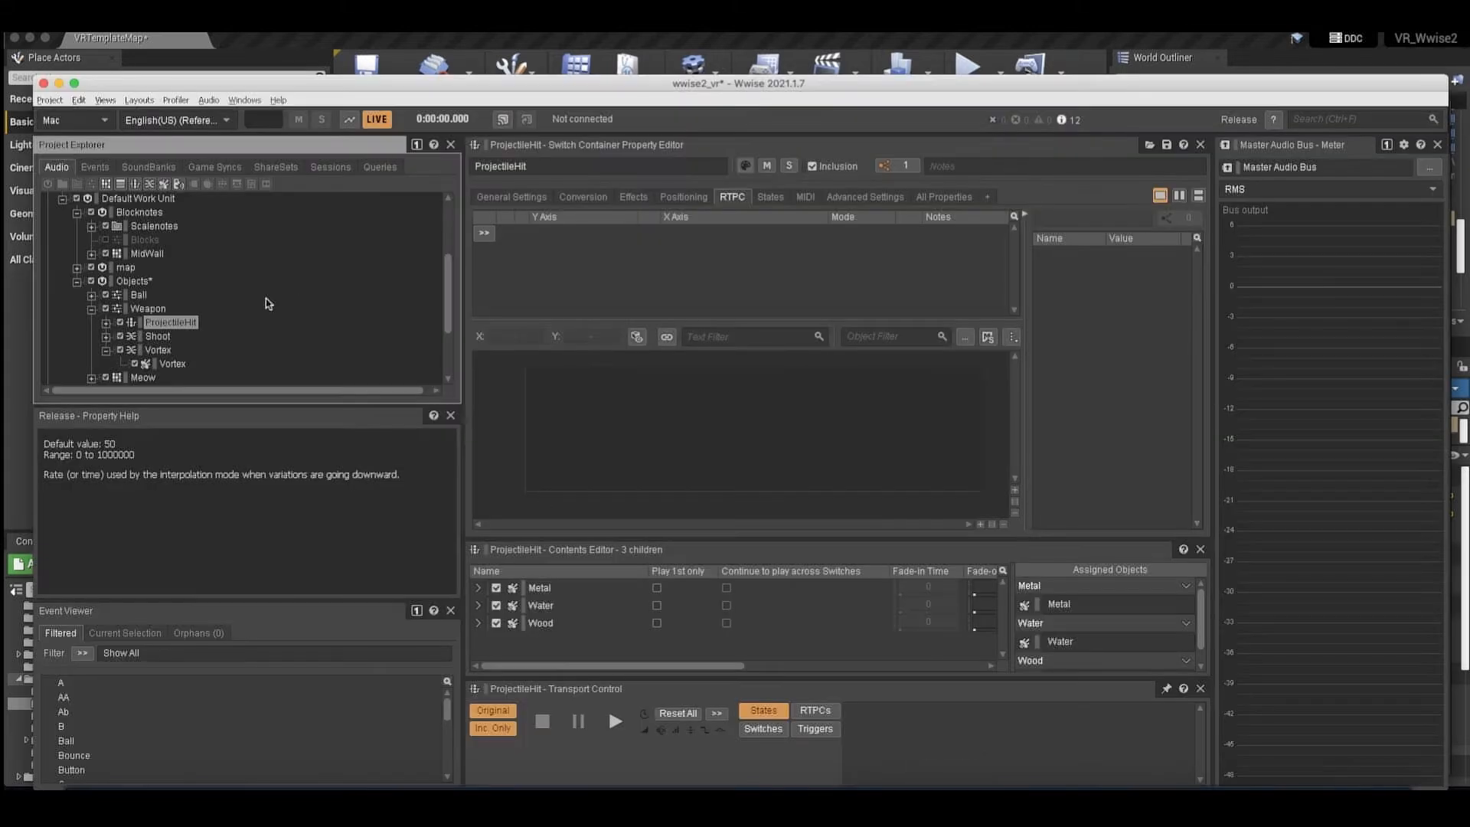
pyautogui.click(205, 173)
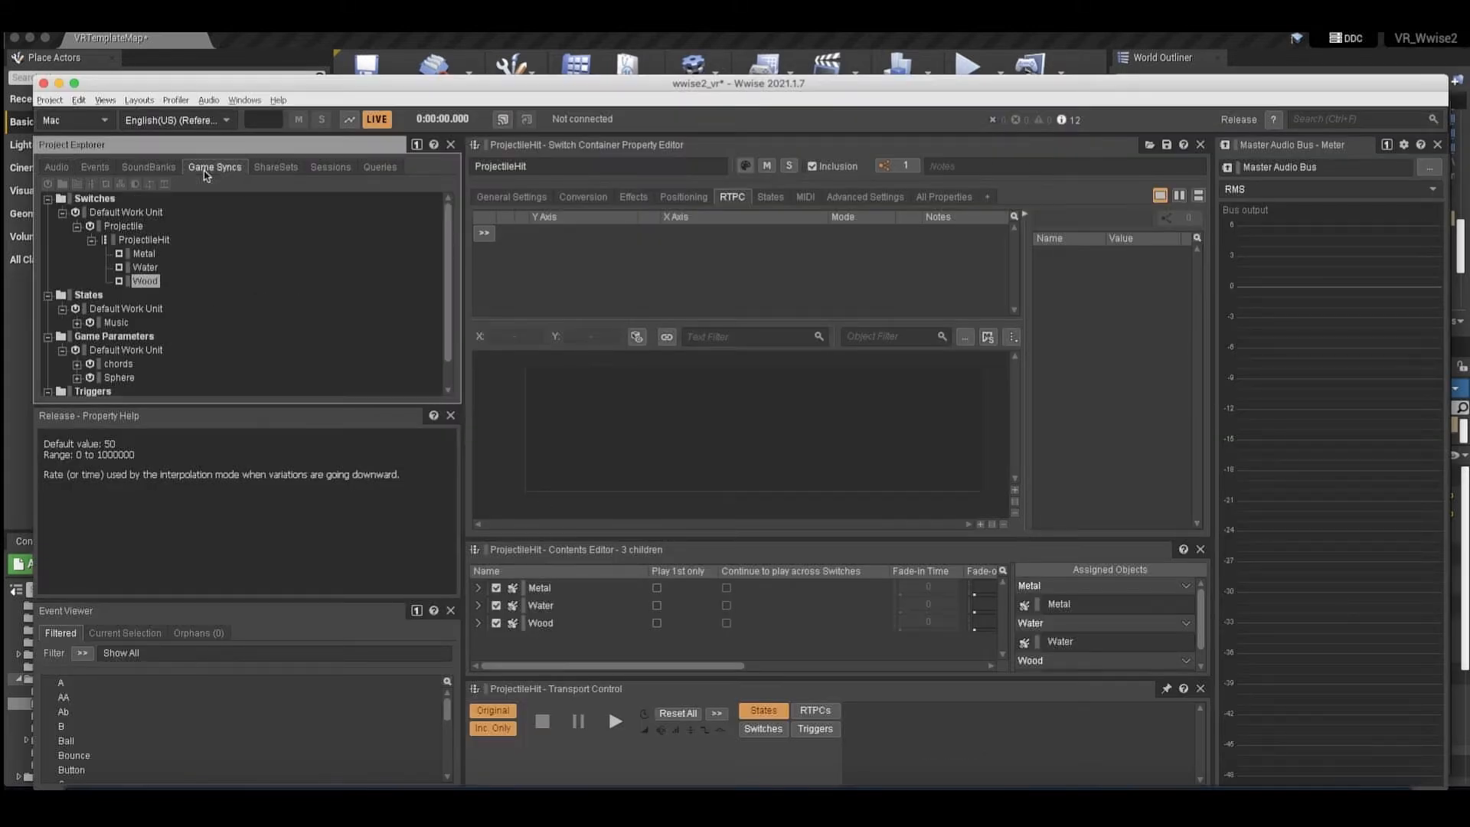
pyautogui.click(126, 240)
pyautogui.click(150, 269)
pyautogui.press('Up')
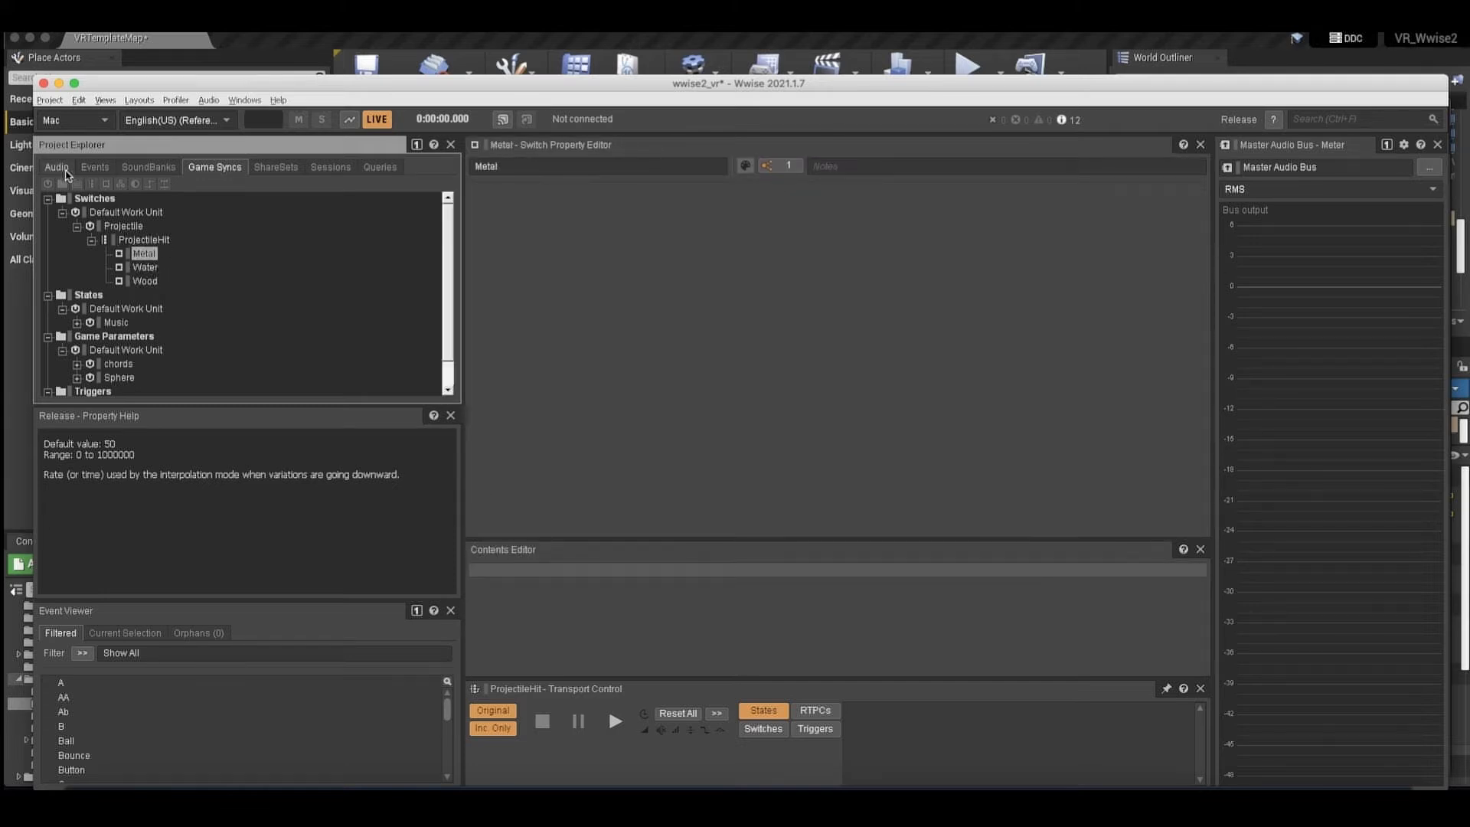
# Expand the Weapon's ProjectileHit switch container in the audio hierarchy, and view its Metal sound and the container itself.
pyautogui.click(57, 167)
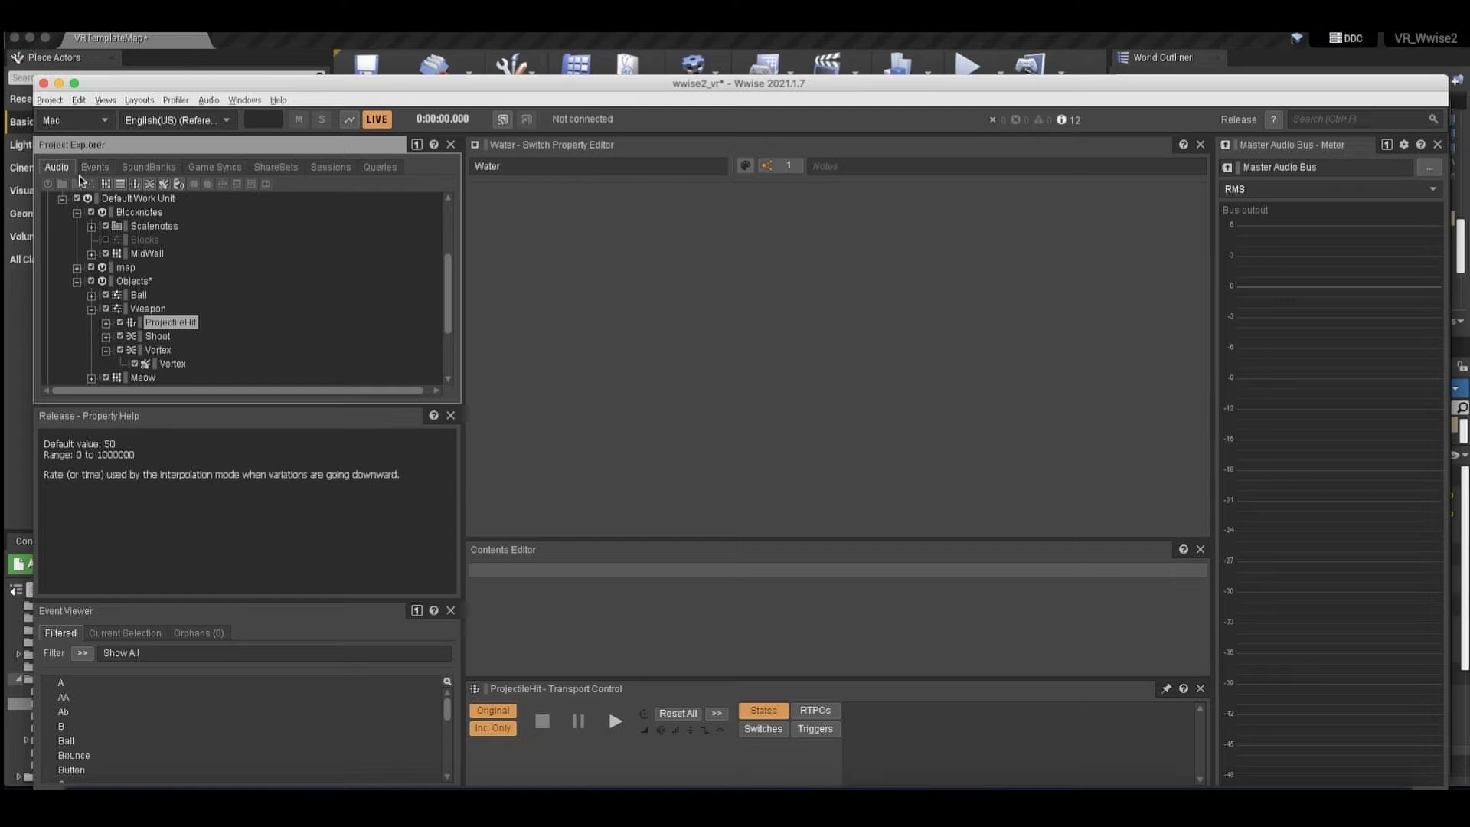
pyautogui.click(106, 322)
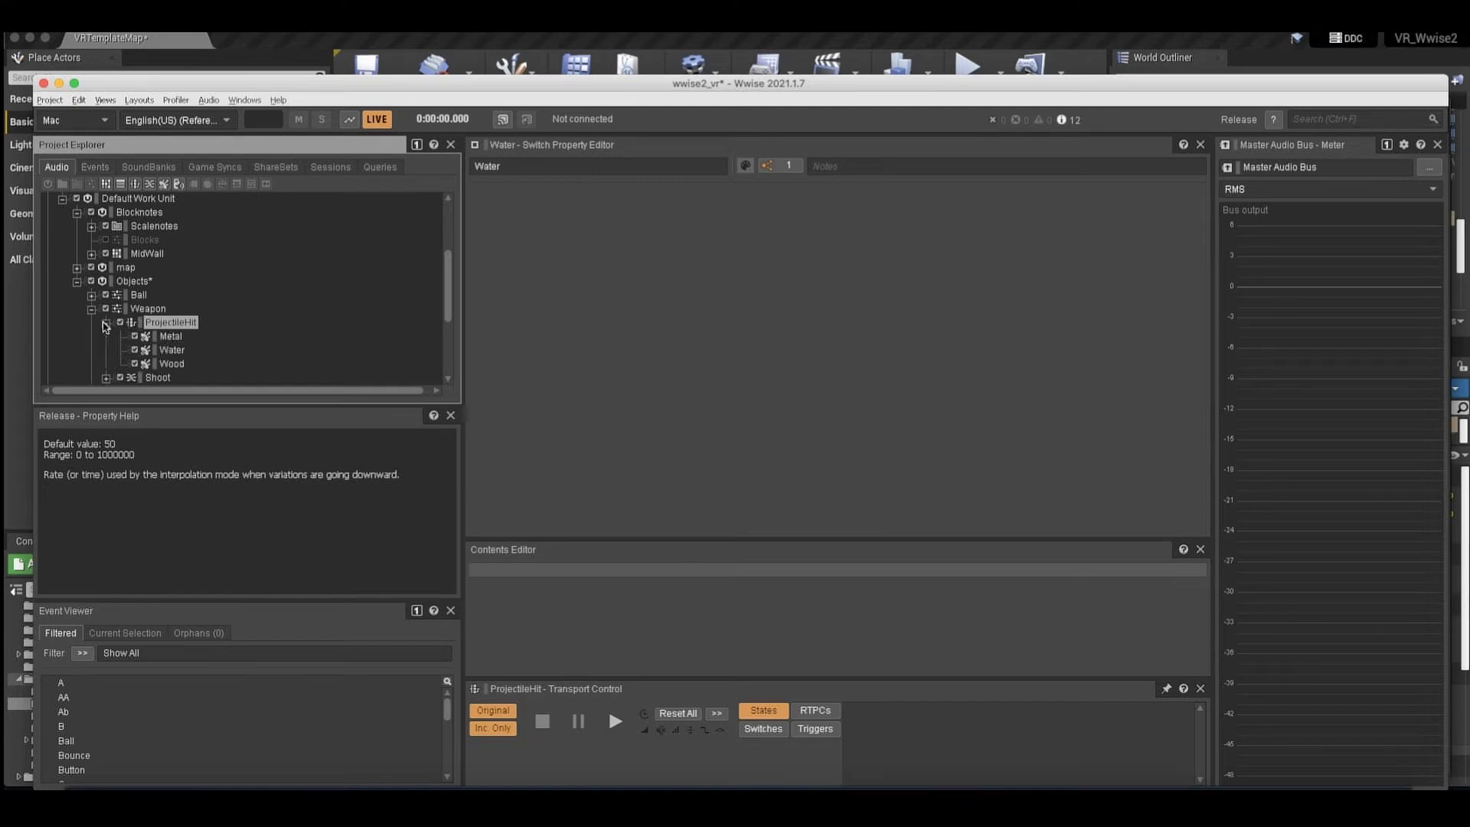
pyautogui.click(169, 336)
pyautogui.click(172, 323)
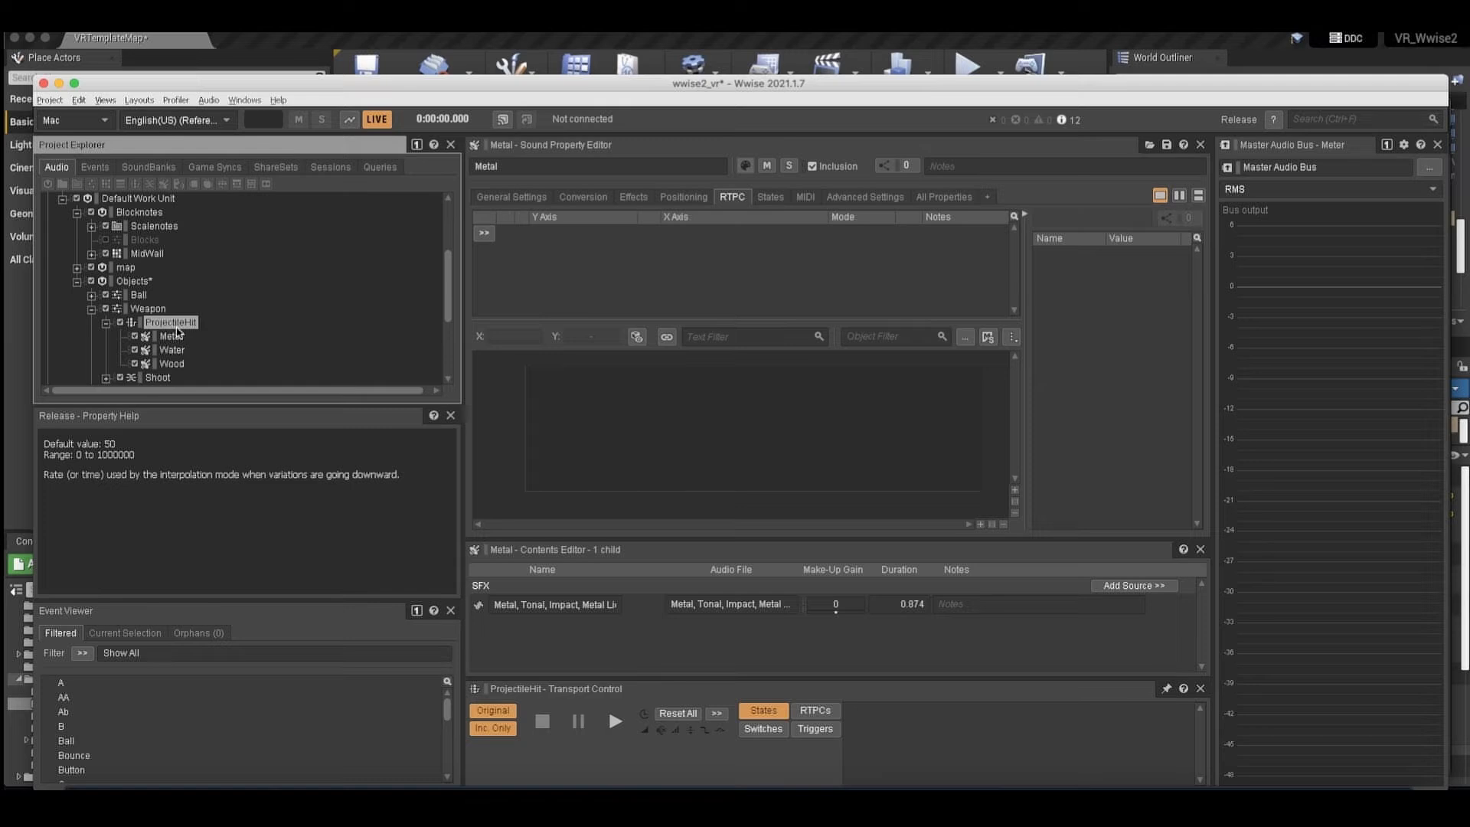
# Review the ProjectileHit container's switch assignments, and return to Unreal to examine the Post Event node in the Pistol graph.
pyautogui.scroll(-2, 1079, 628)
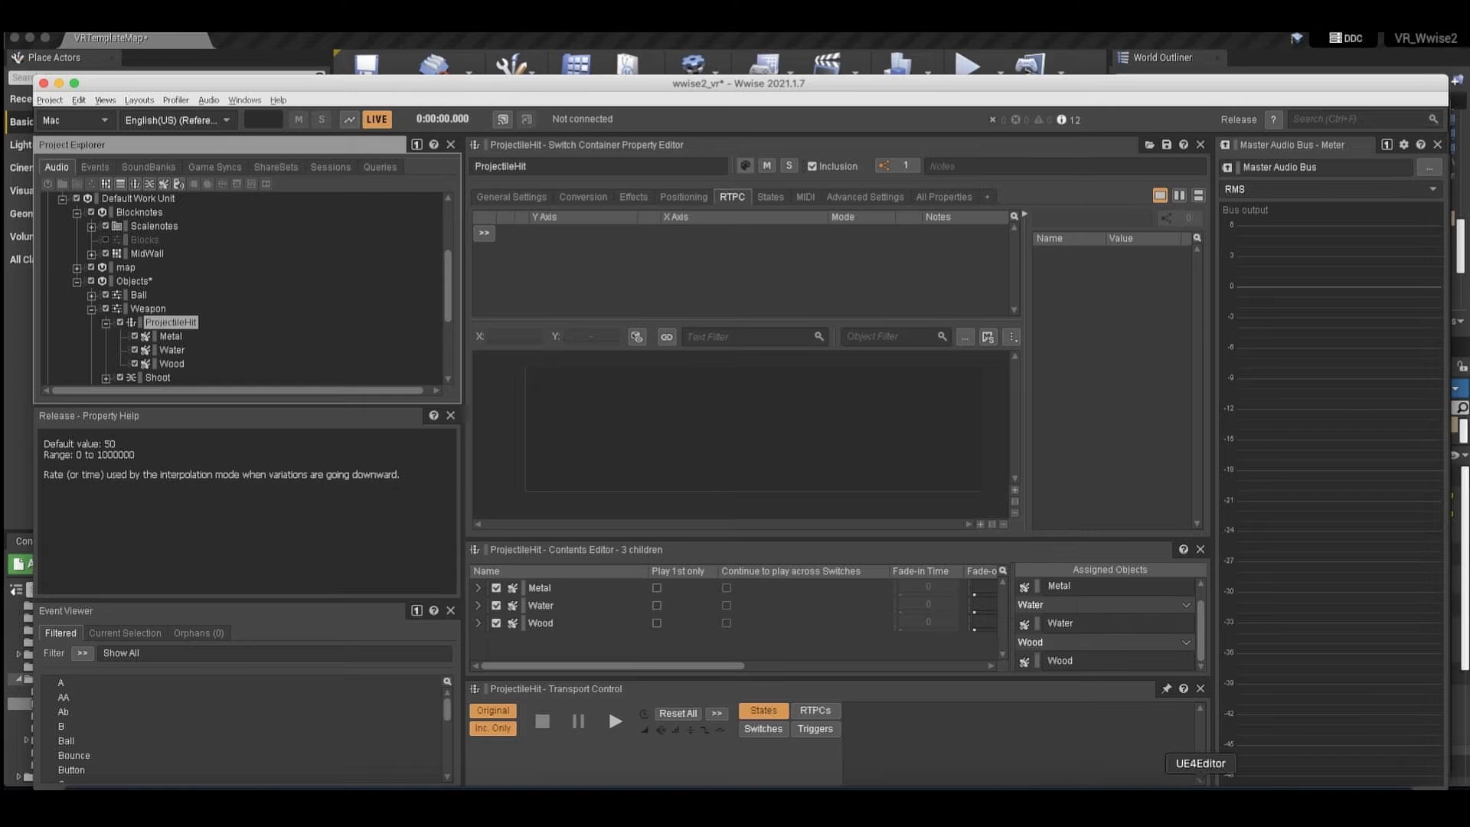
pyautogui.click(1149, 796)
pyautogui.hscroll(2, 964, 461)
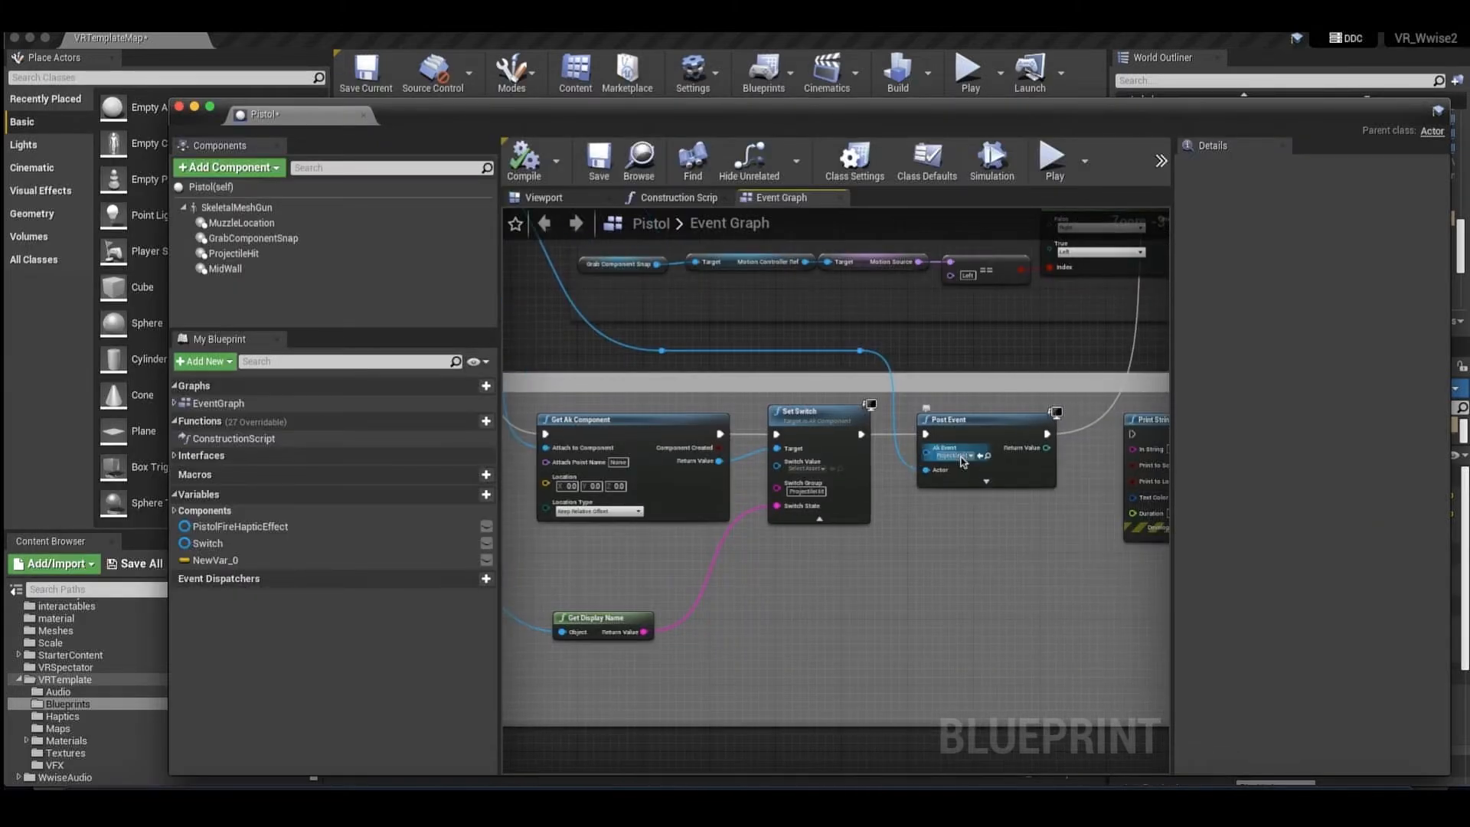
pyautogui.hscroll(2, 995, 479)
pyautogui.hscroll(3, 1005, 484)
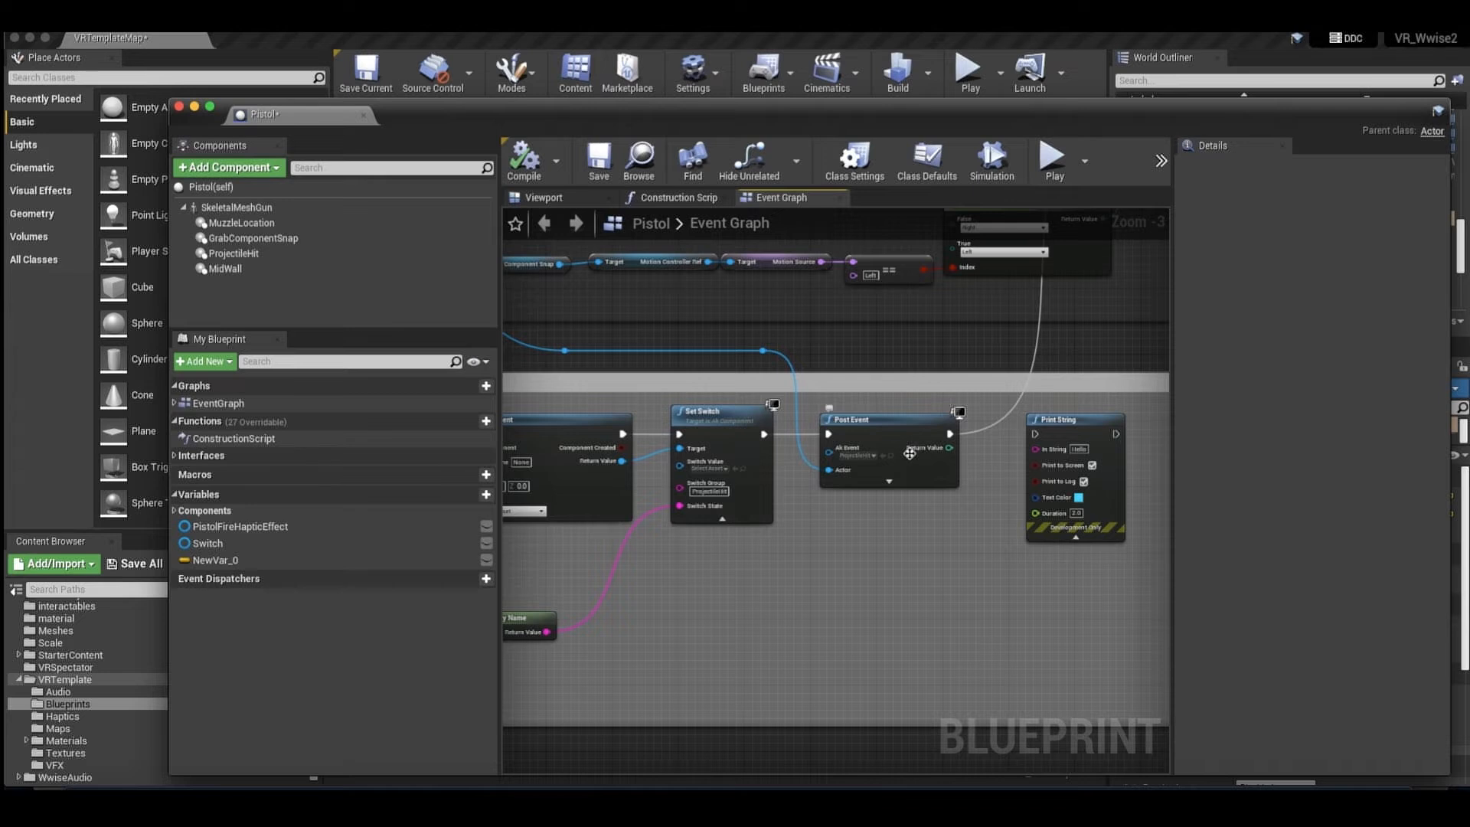
# Follow the execution from Post Event to Play Haptic Effect and examine the controller, haptic effect and hand selection feeding it.
pyautogui.scroll(1, 957, 467)
pyautogui.scroll(3, 903, 457)
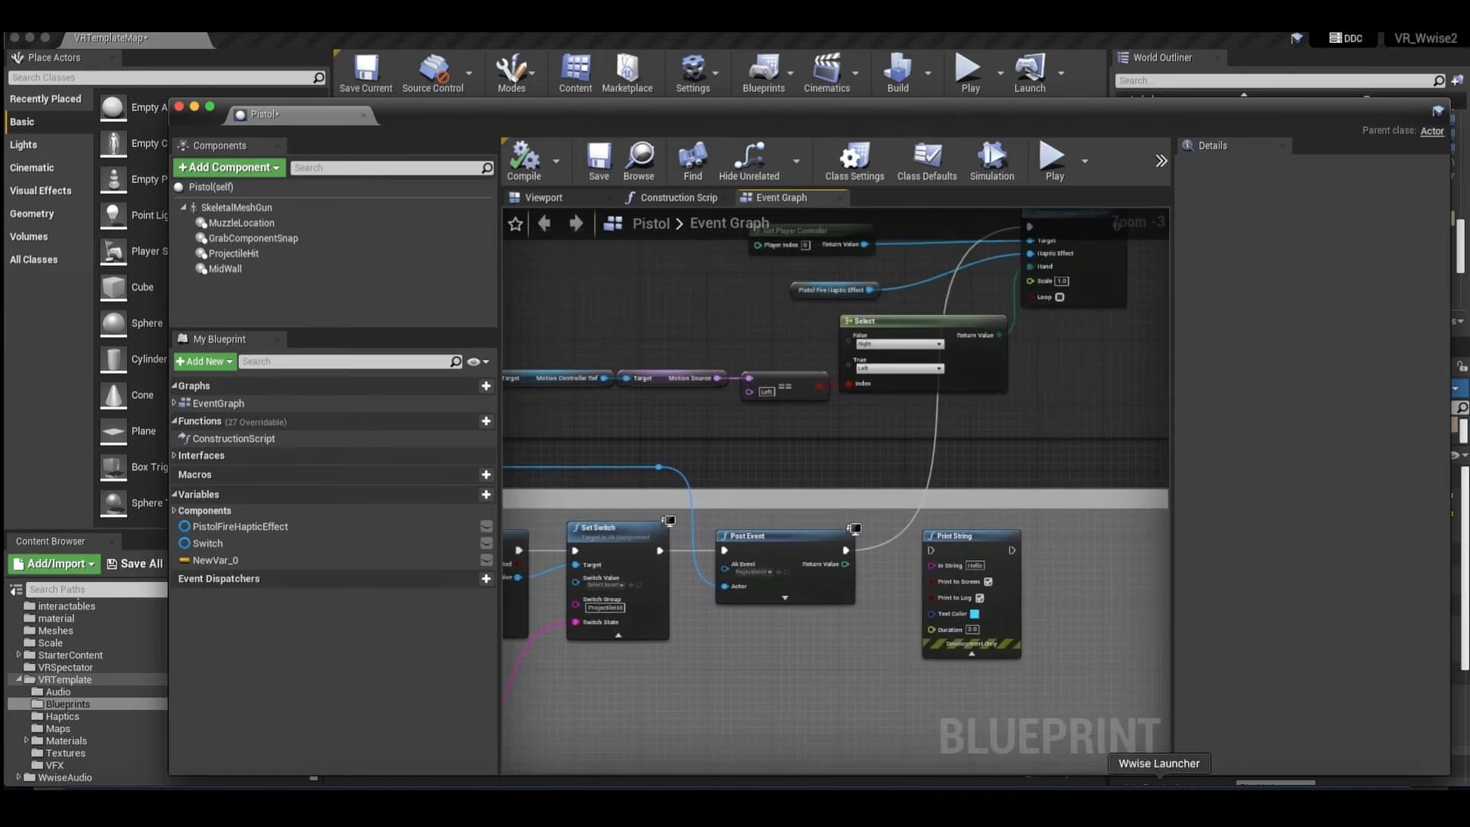
pyautogui.hscroll(3, 833, 511)
pyautogui.scroll(1, 833, 511)
pyautogui.scroll(1, 833, 511)
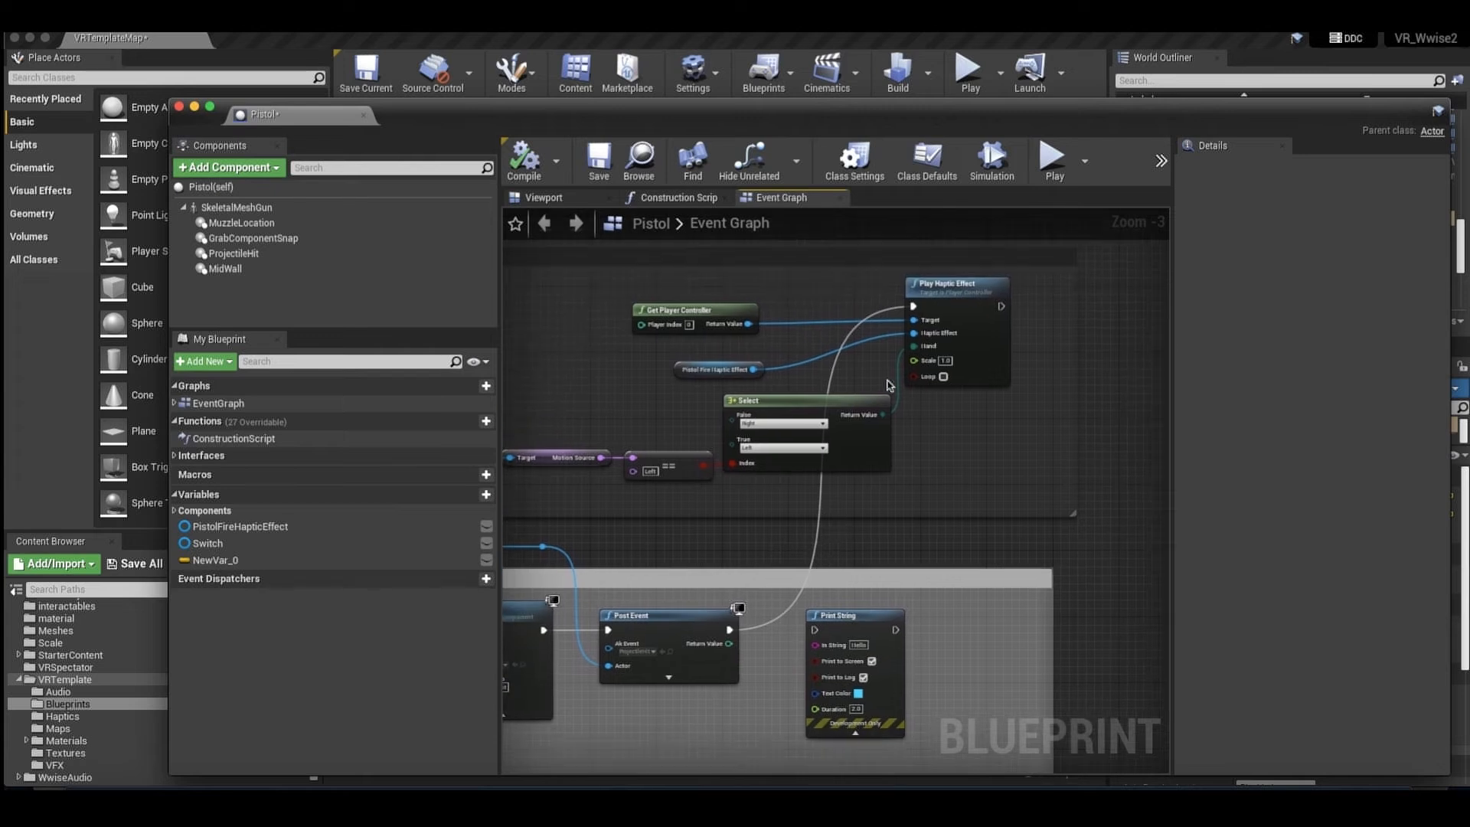
pyautogui.scroll(-4, 940, 504)
pyautogui.scroll(1, 940, 504)
pyautogui.scroll(-2, 941, 503)
pyautogui.hscroll(-3, 941, 503)
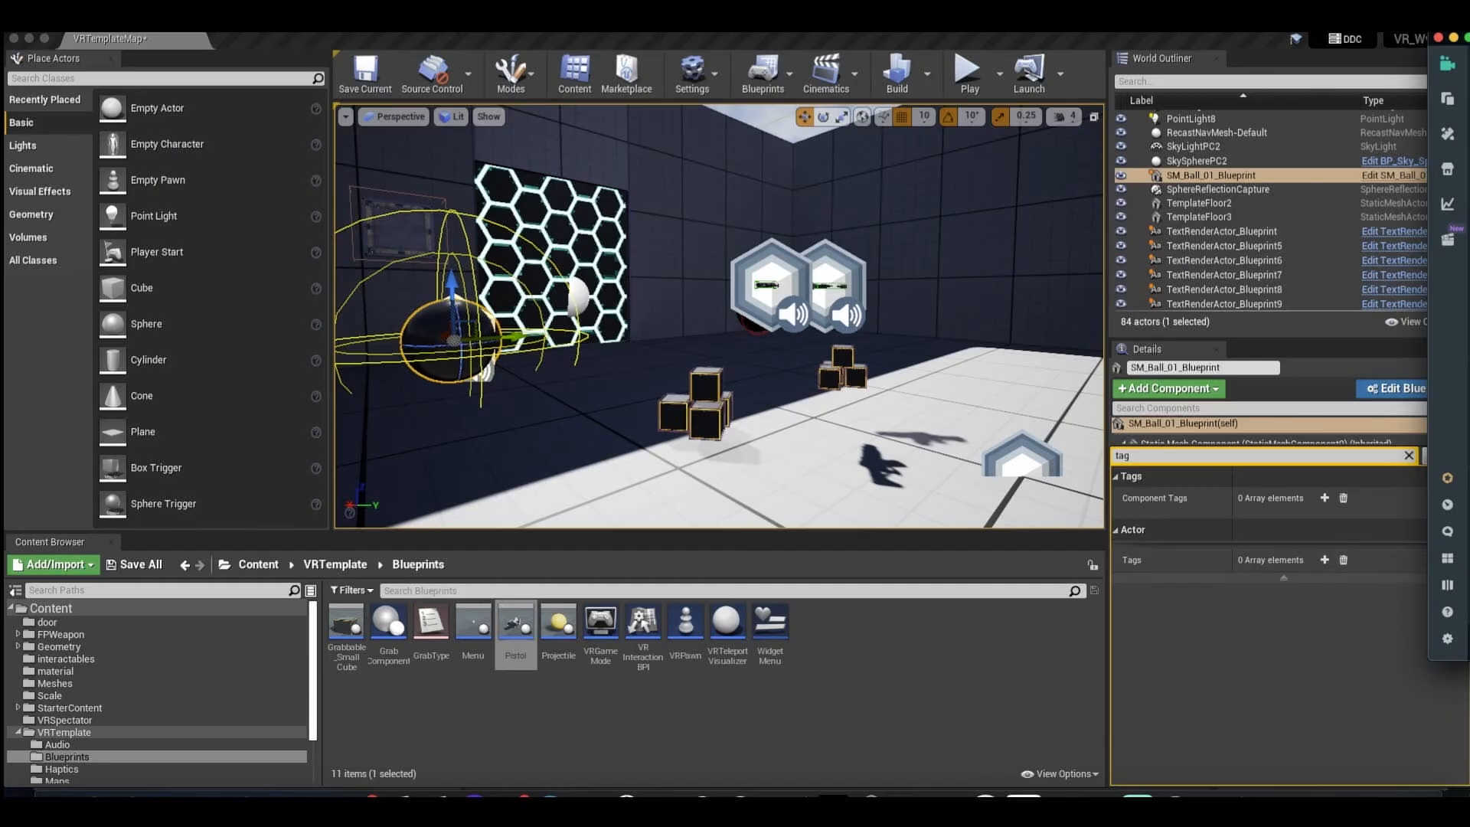
# Find the stacked small cubes in the level, select the upper grabbable cube and open its Blueprint.
pyautogui.click(894, 457)
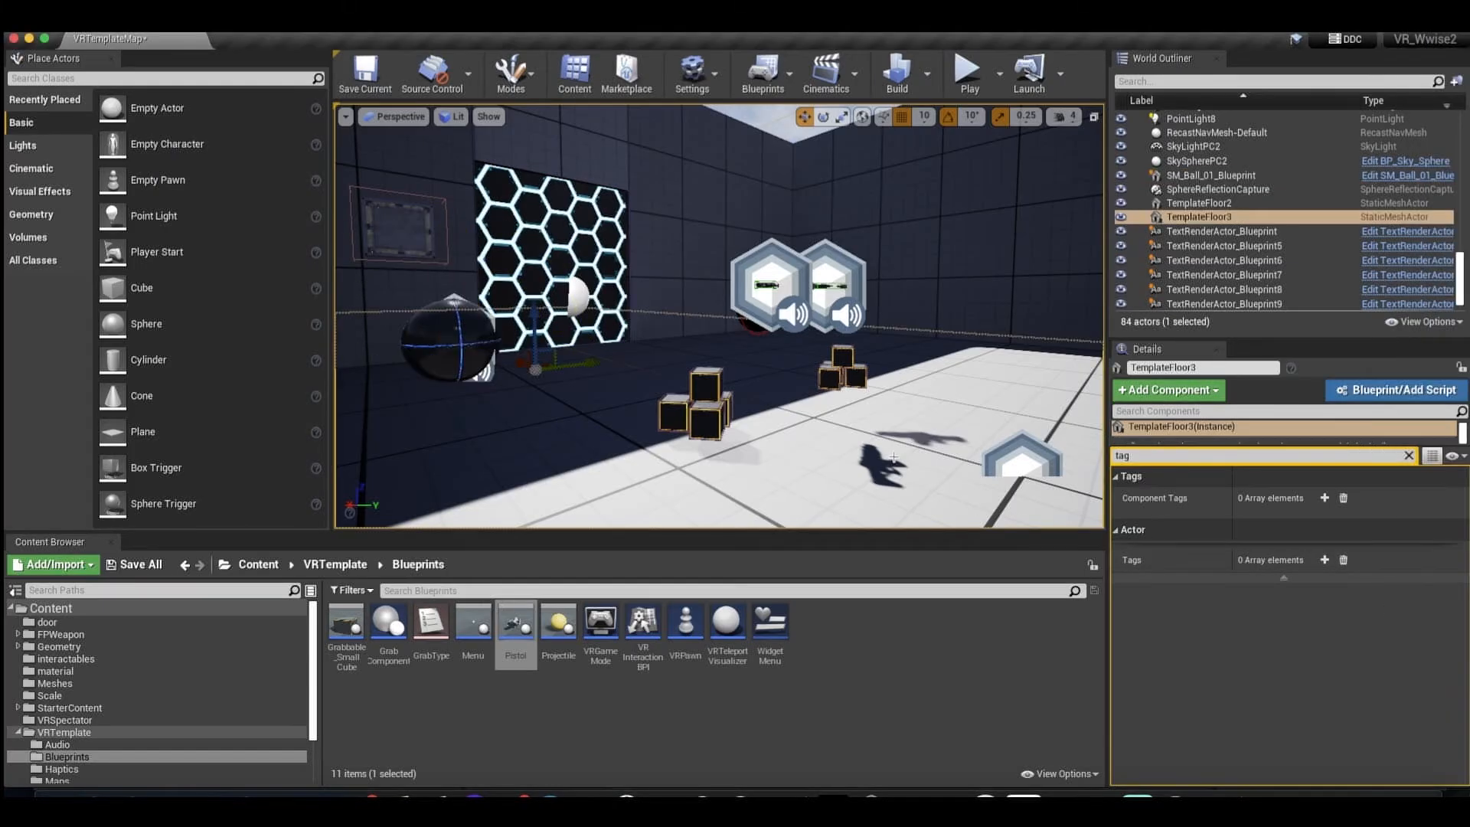
pyautogui.moveTo(844, 436); pyautogui.dragTo(693, 426, button='right')
pyautogui.click(795, 380)
pyautogui.moveTo(791, 420); pyautogui.dragTo(728, 426, button='right')
pyautogui.click(791, 417)
pyautogui.click(862, 382)
pyautogui.moveTo(861, 383); pyautogui.dragTo(866, 383, button='right')
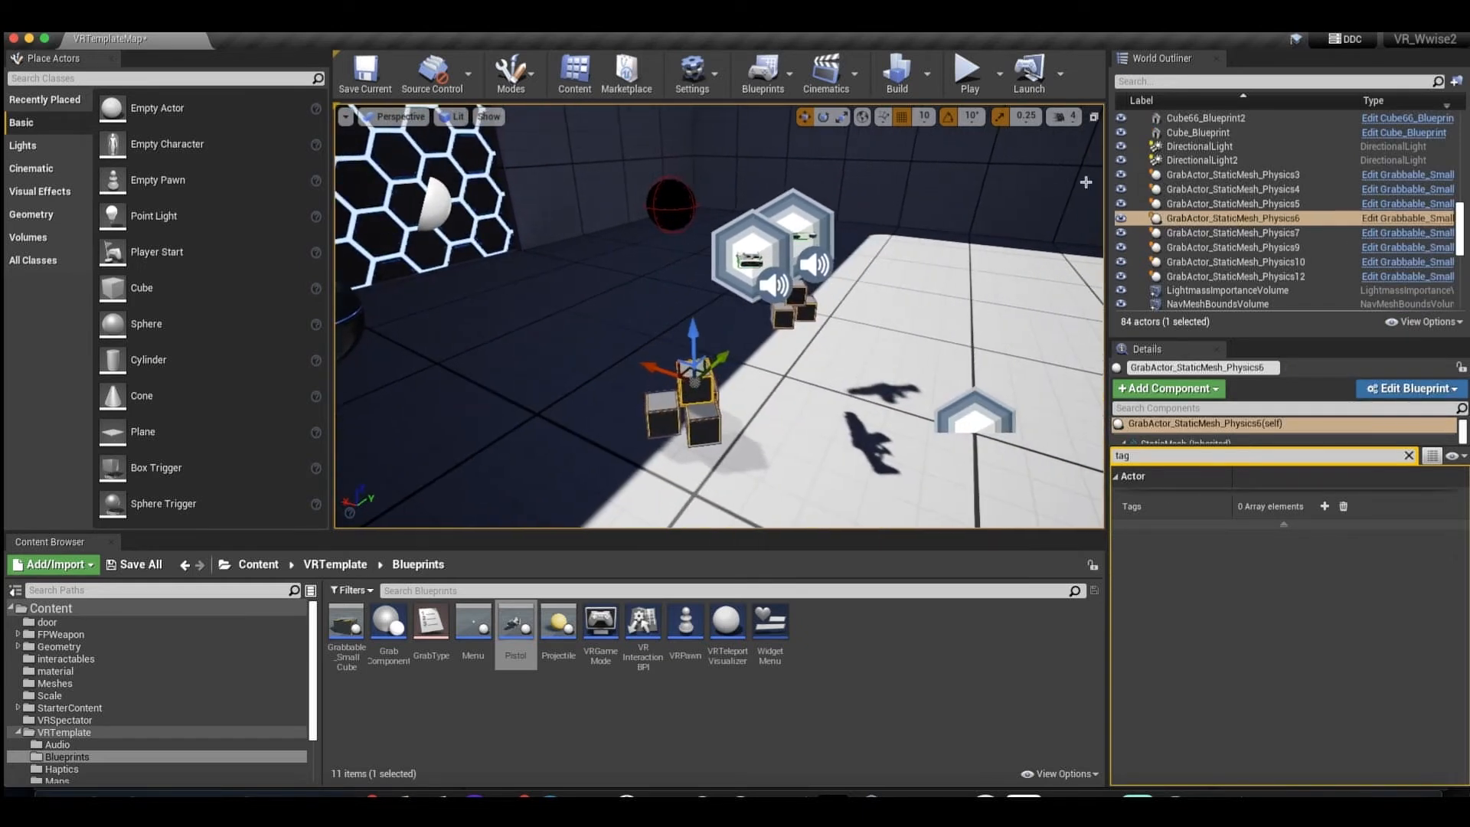
pyautogui.click(1394, 218)
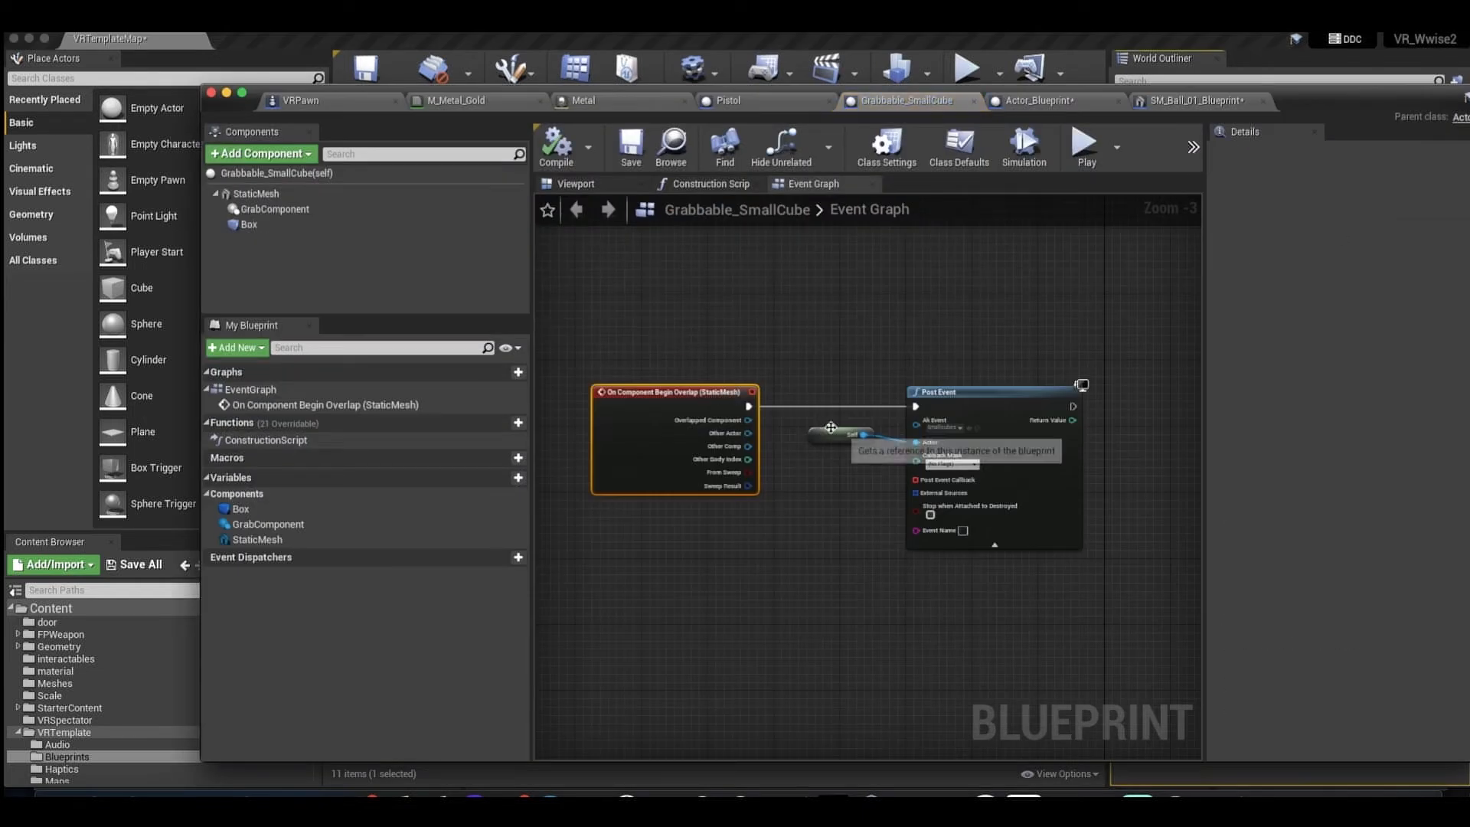
# Inspect the small cube's Box component with its available events, and the On Component Begin Overlap node in the graph.
pyautogui.click(246, 226)
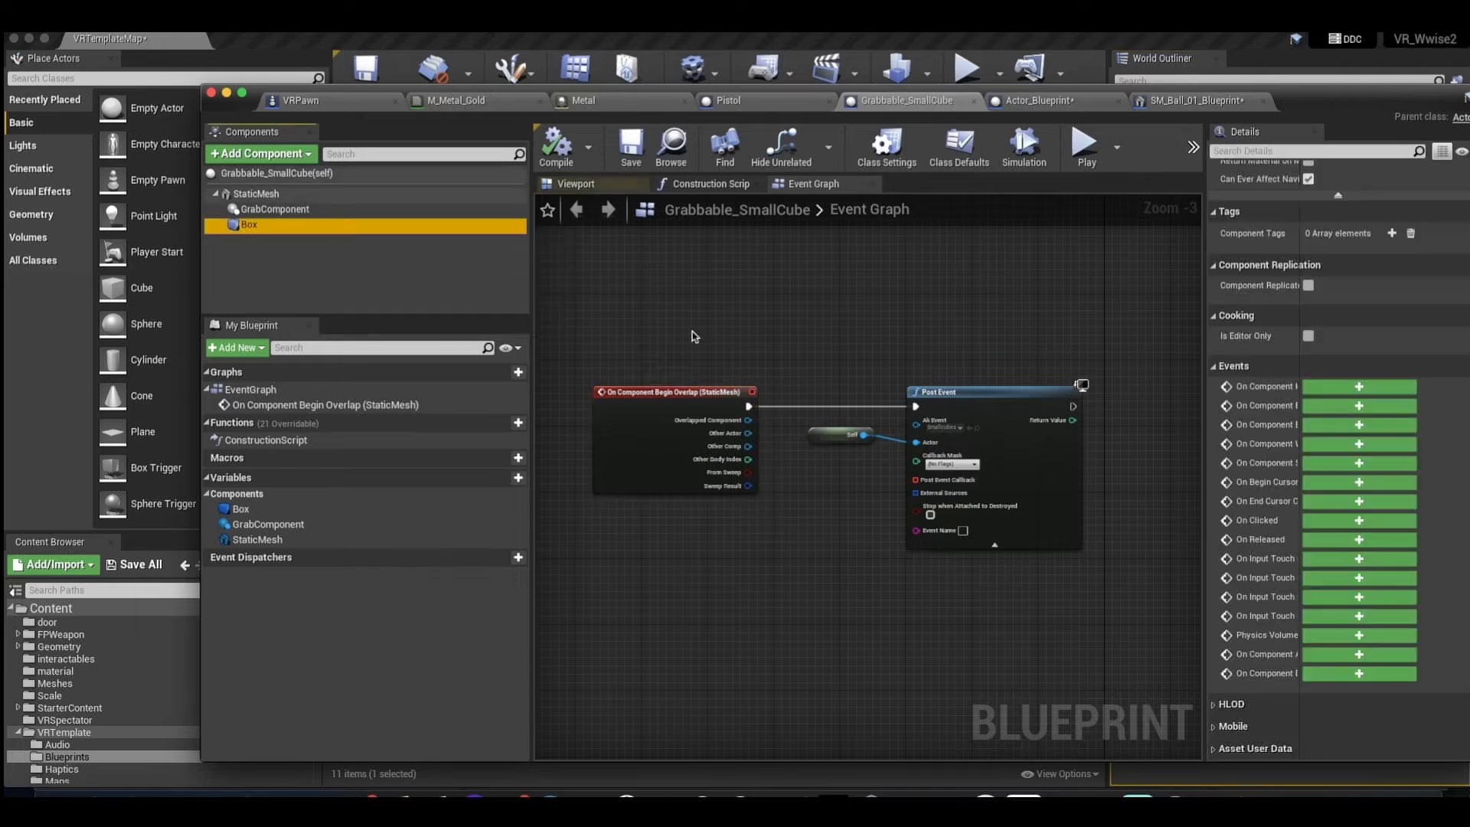
pyautogui.click(668, 389)
pyautogui.click(724, 352)
pyautogui.click(693, 395)
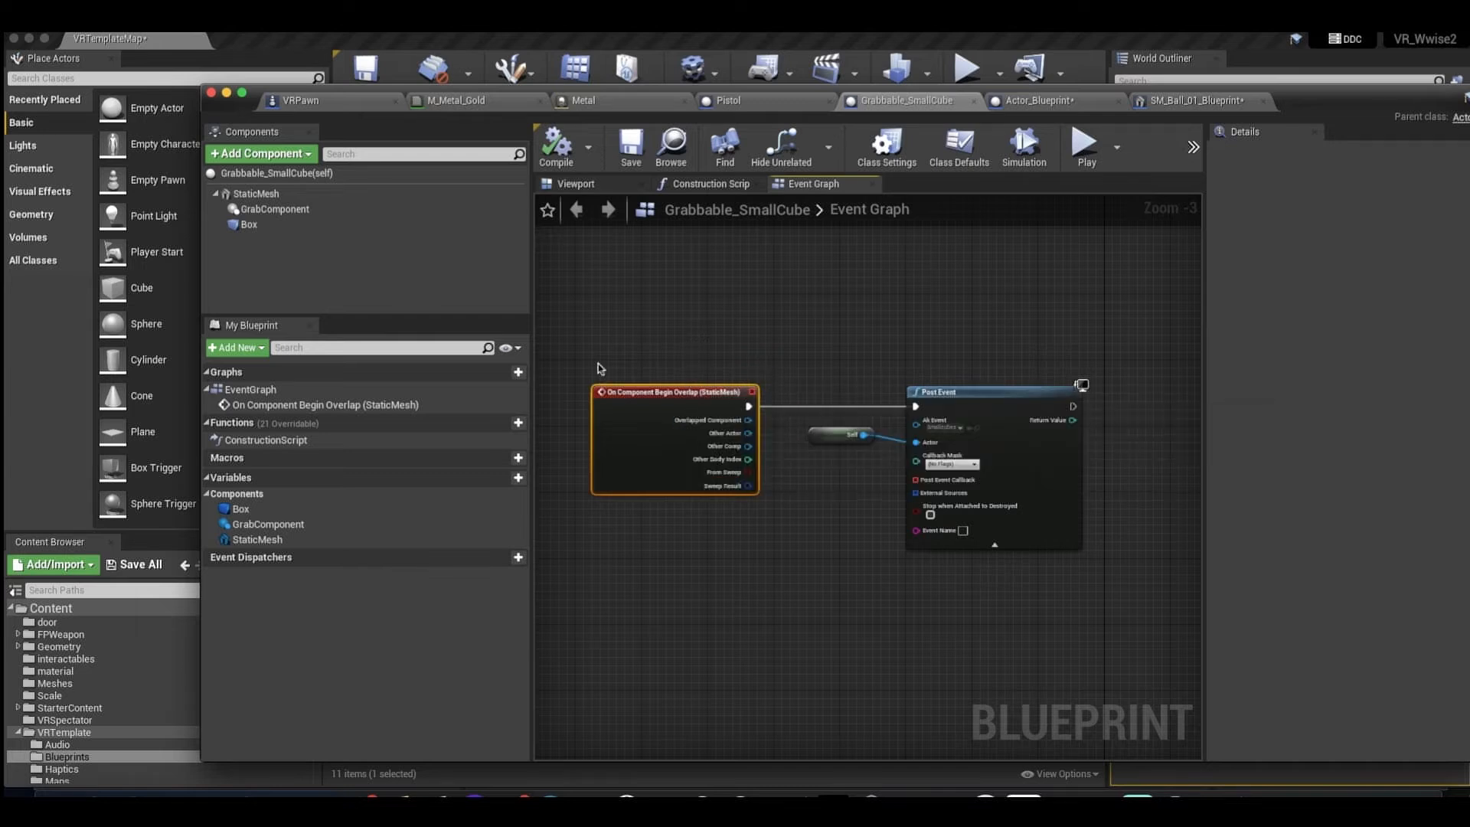
pyautogui.click(337, 225)
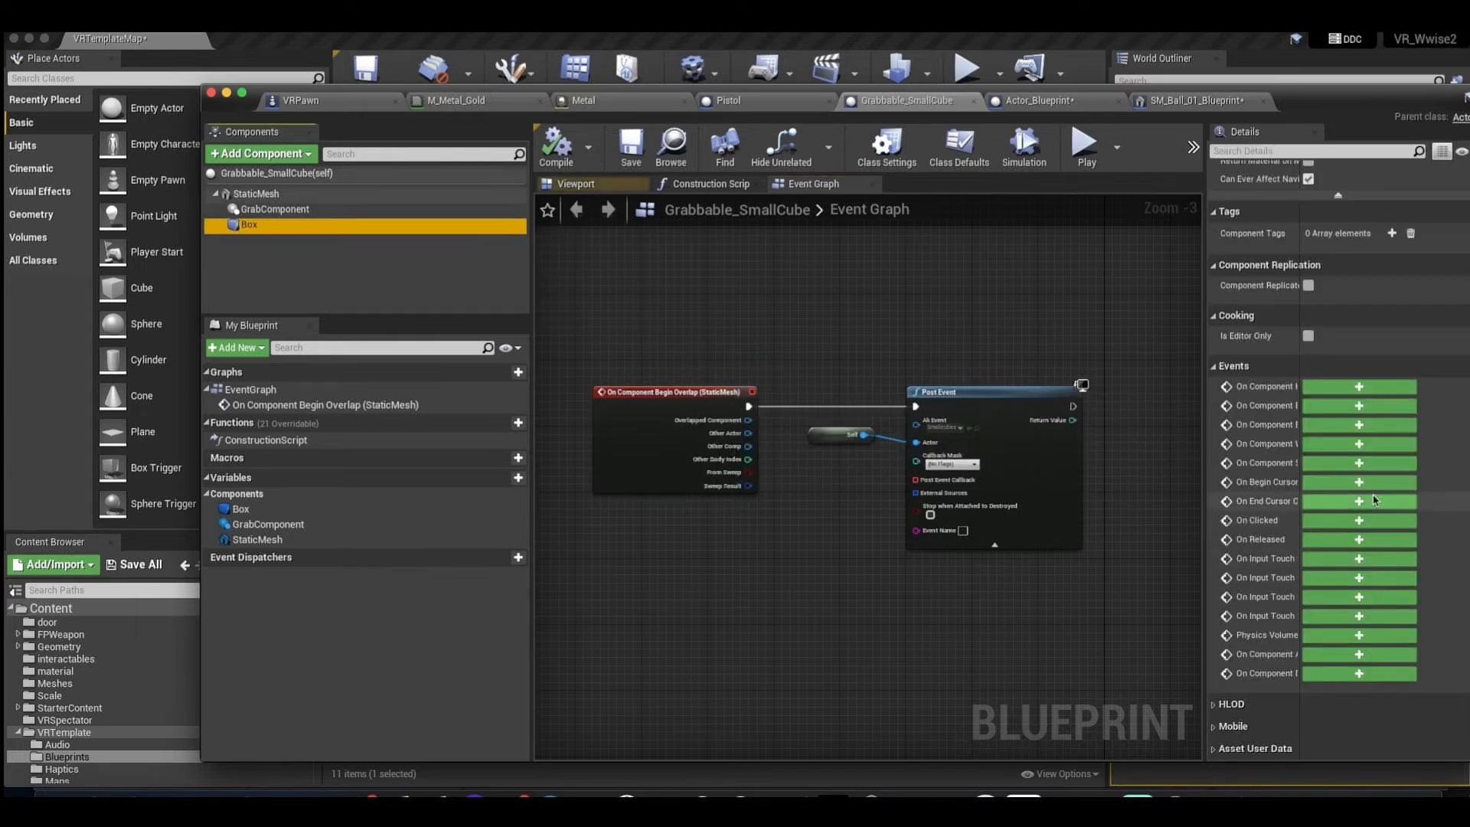
# Examine the Smallcubes Ak Event on the Post Event node, and line up the Self node with the Actor input.
pyautogui.moveTo(832, 329); pyautogui.dragTo(924, 399)
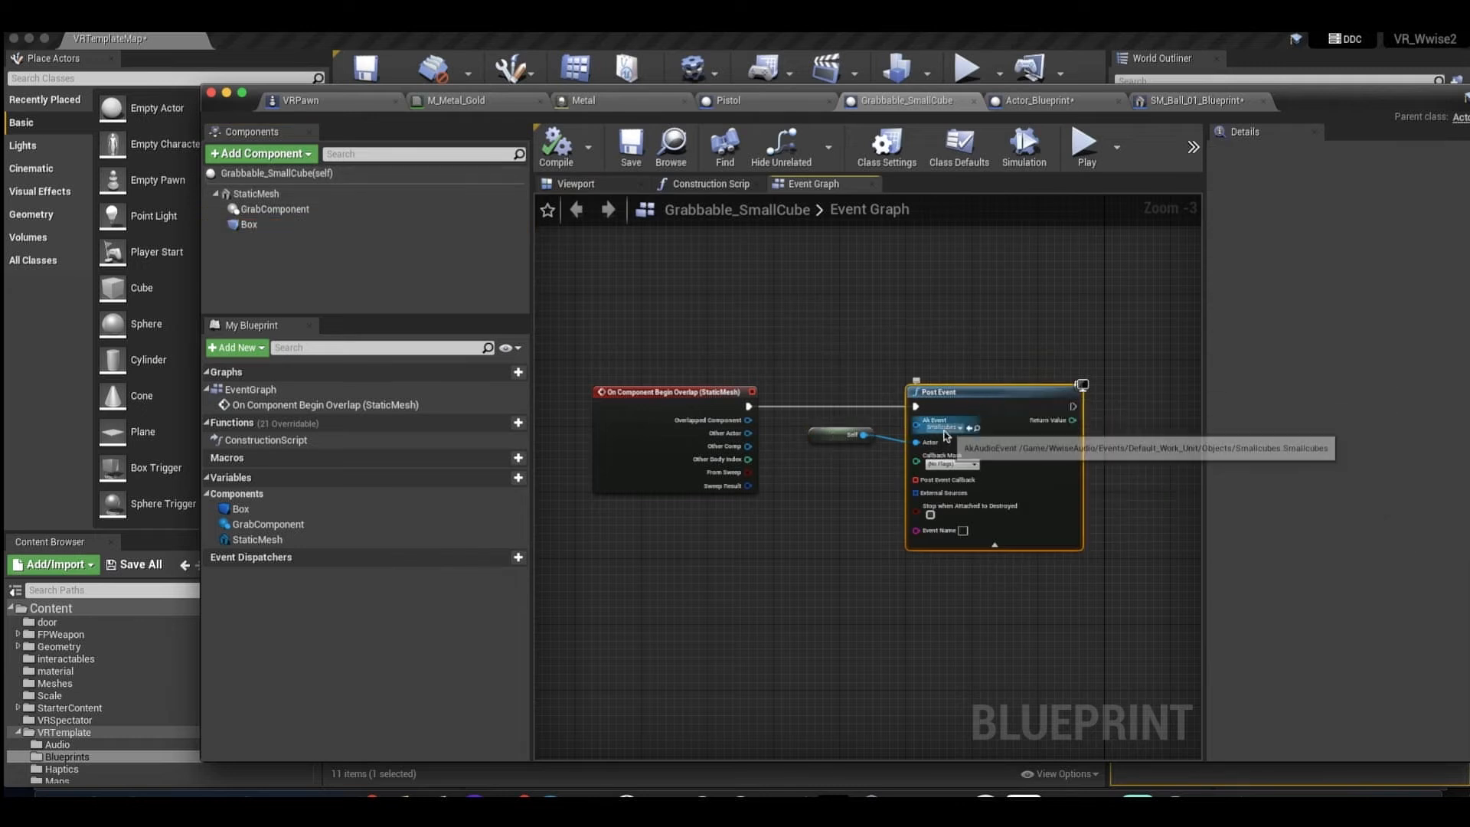
pyautogui.click(946, 428)
pyautogui.click(944, 369)
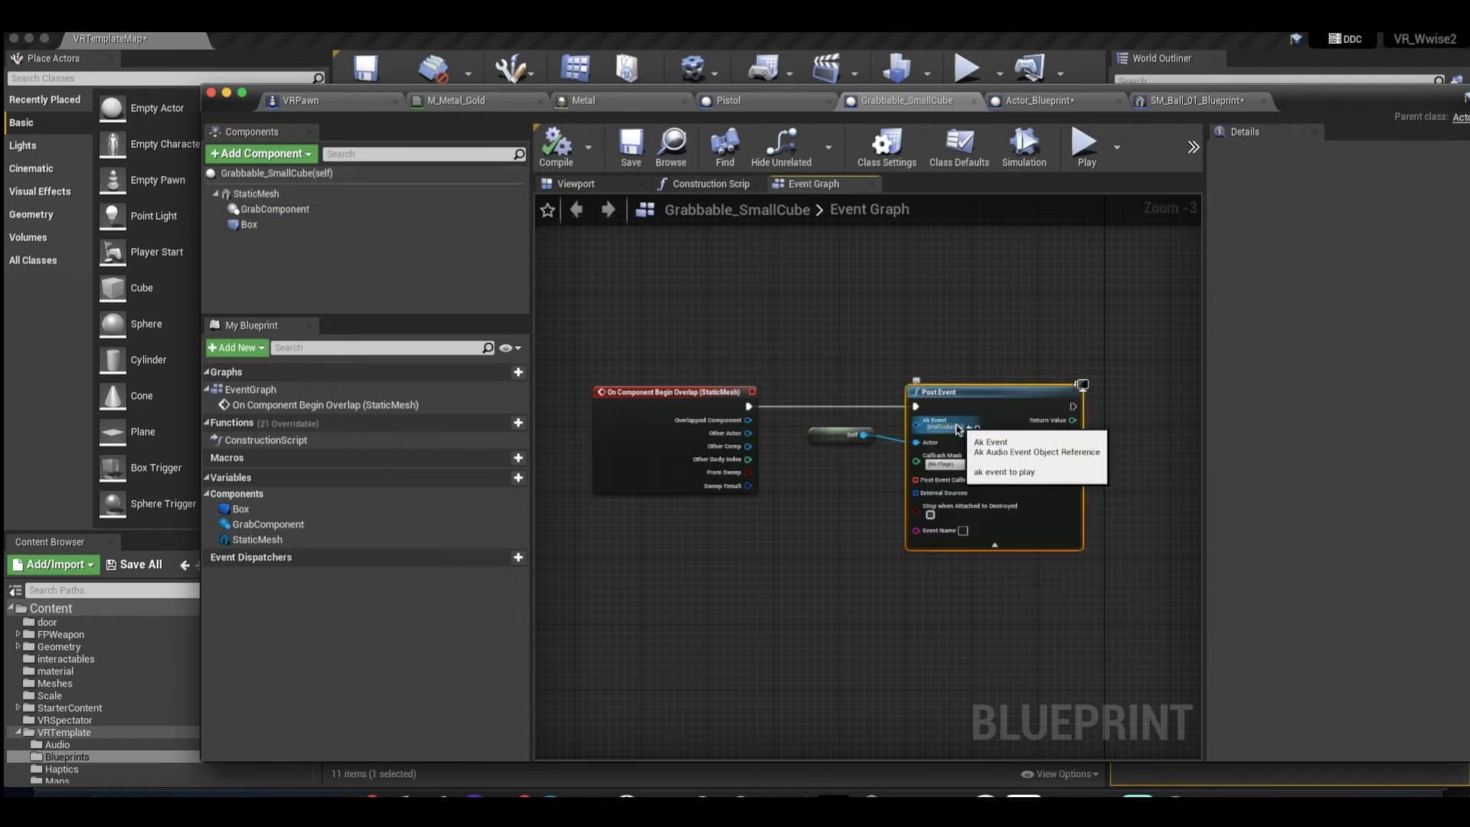
pyautogui.moveTo(841, 435); pyautogui.dragTo(833, 443)
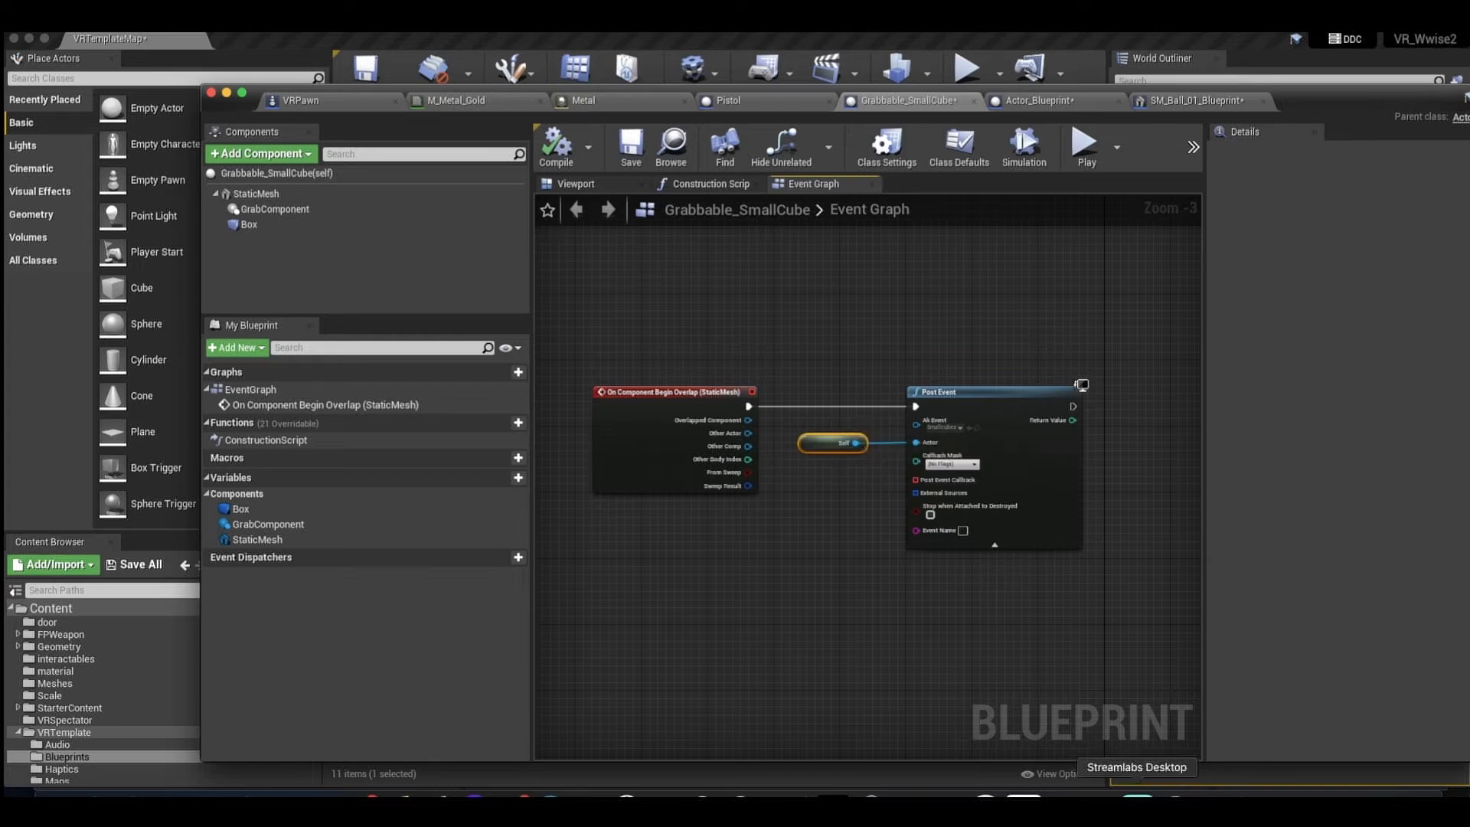
# Switch to Wwise and view the Smallcubes event with its Play action targeting Meow.
pyautogui.click(1216, 798)
pyautogui.click(95, 167)
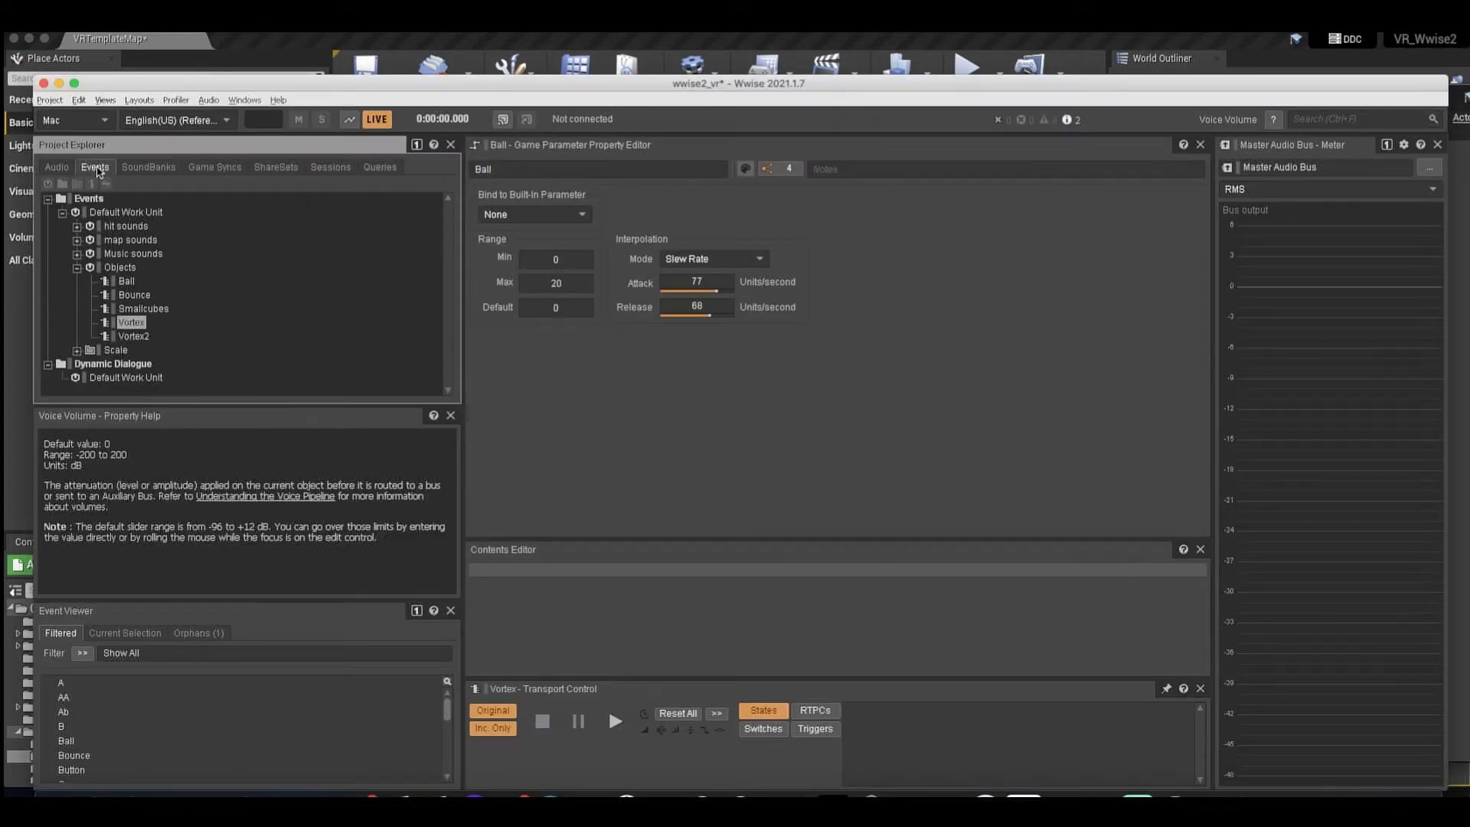
pyautogui.click(135, 308)
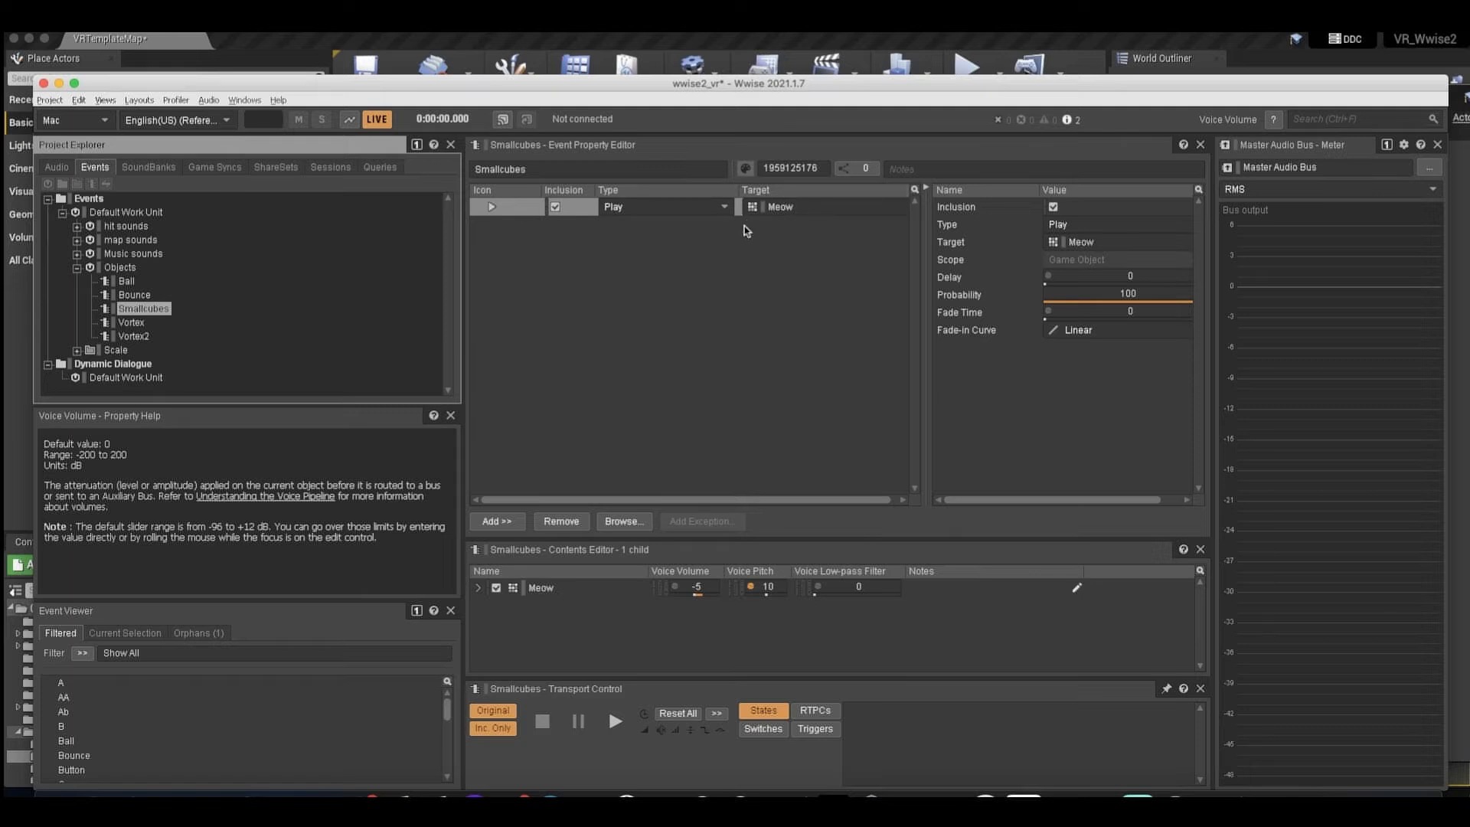
# View the Meow random container and its child sounds in the audio hierarchy, and audition the Smallcubes event.
pyautogui.click(54, 168)
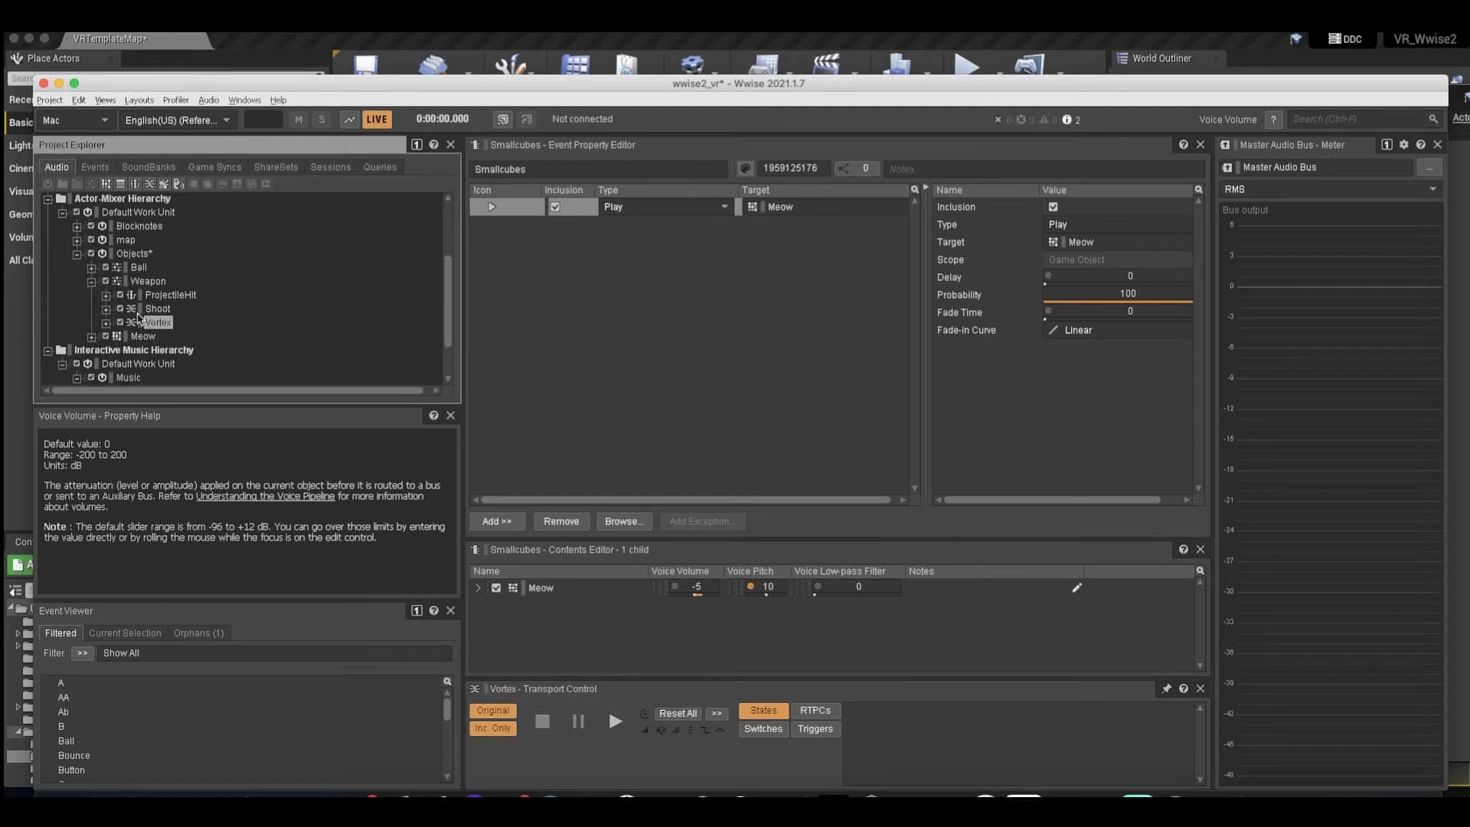
pyautogui.click(91, 281)
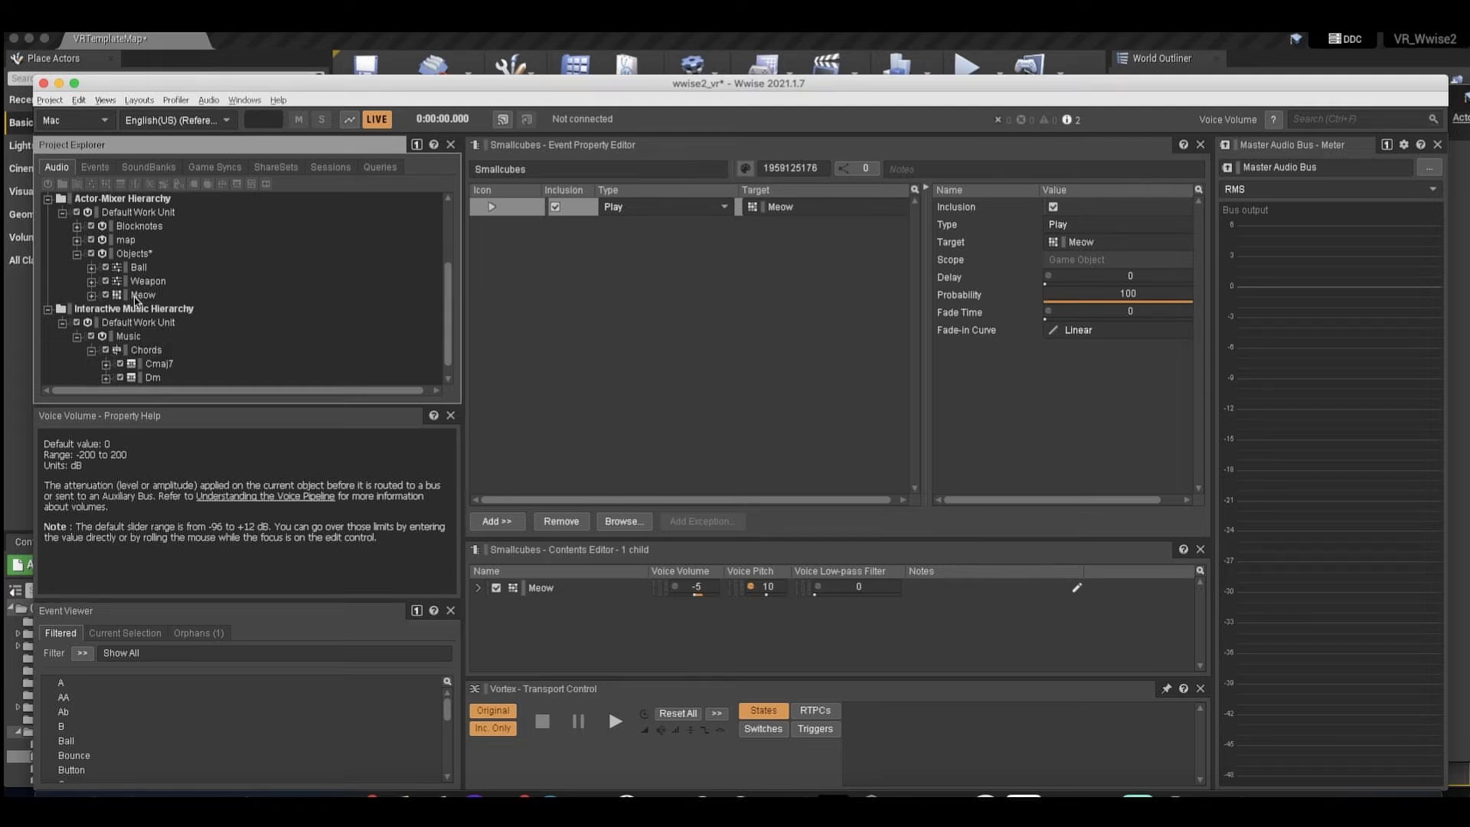
pyautogui.click(139, 296)
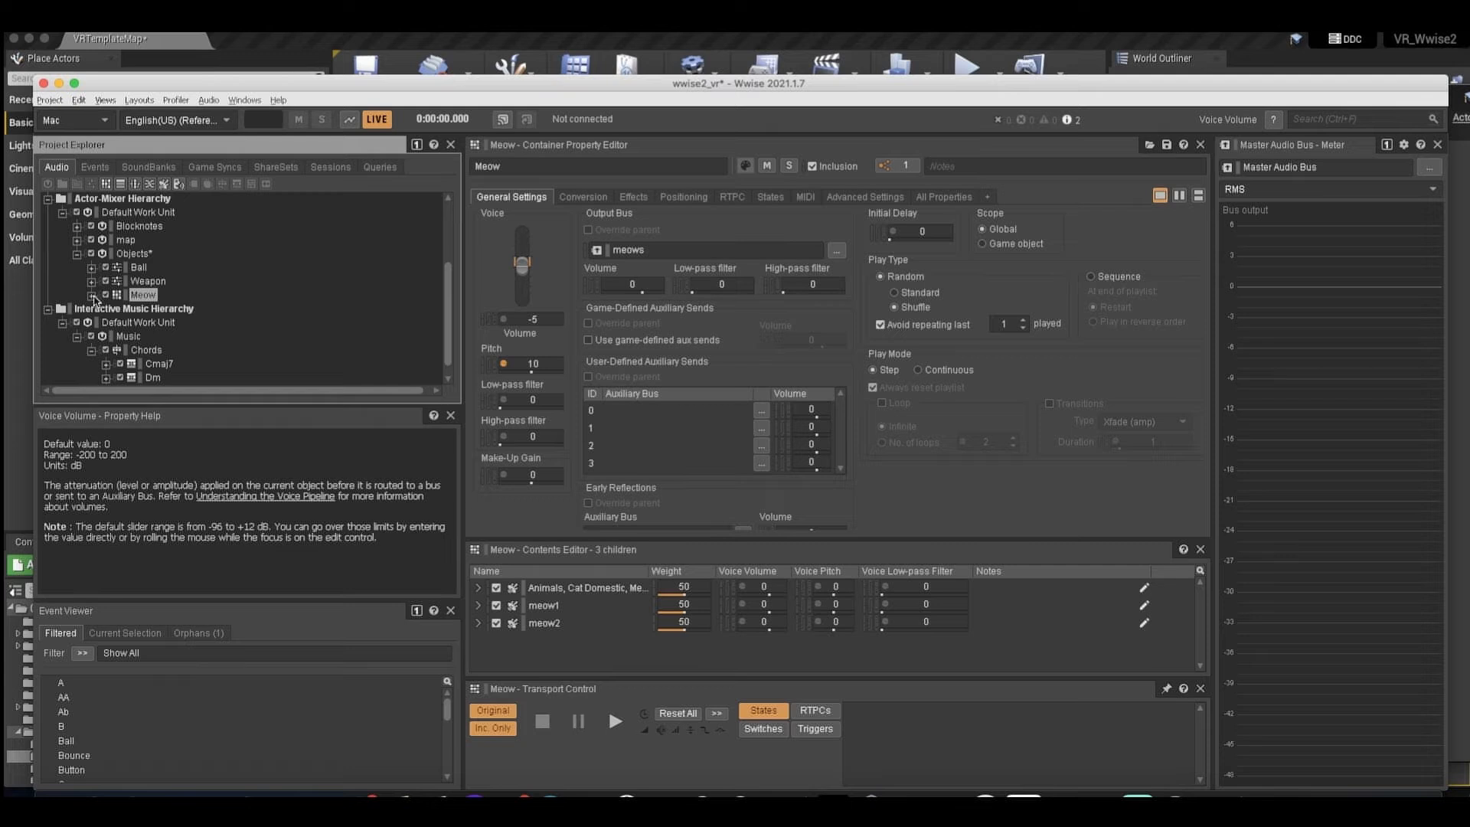
pyautogui.click(92, 295)
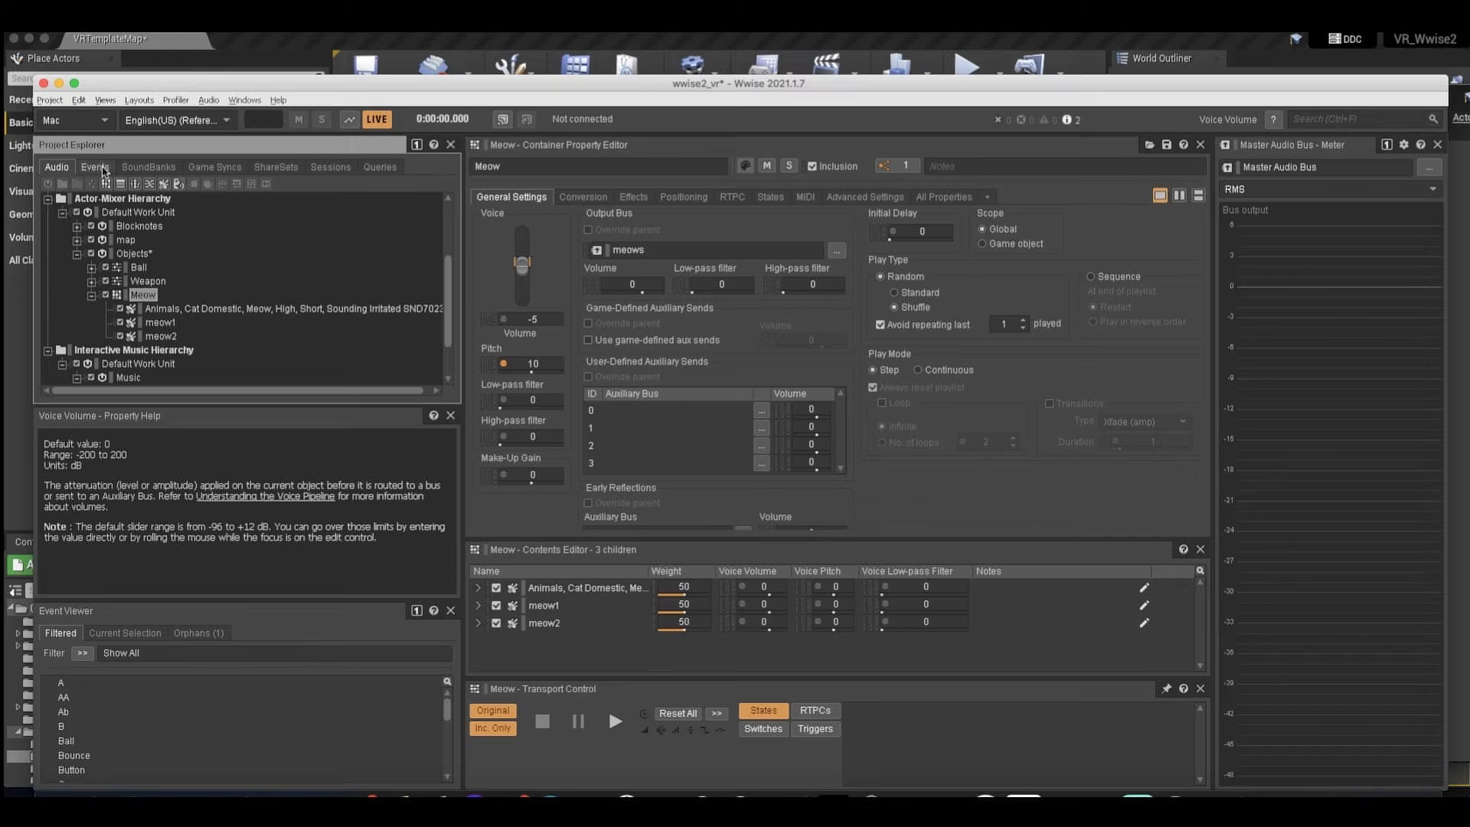
pyautogui.click(95, 167)
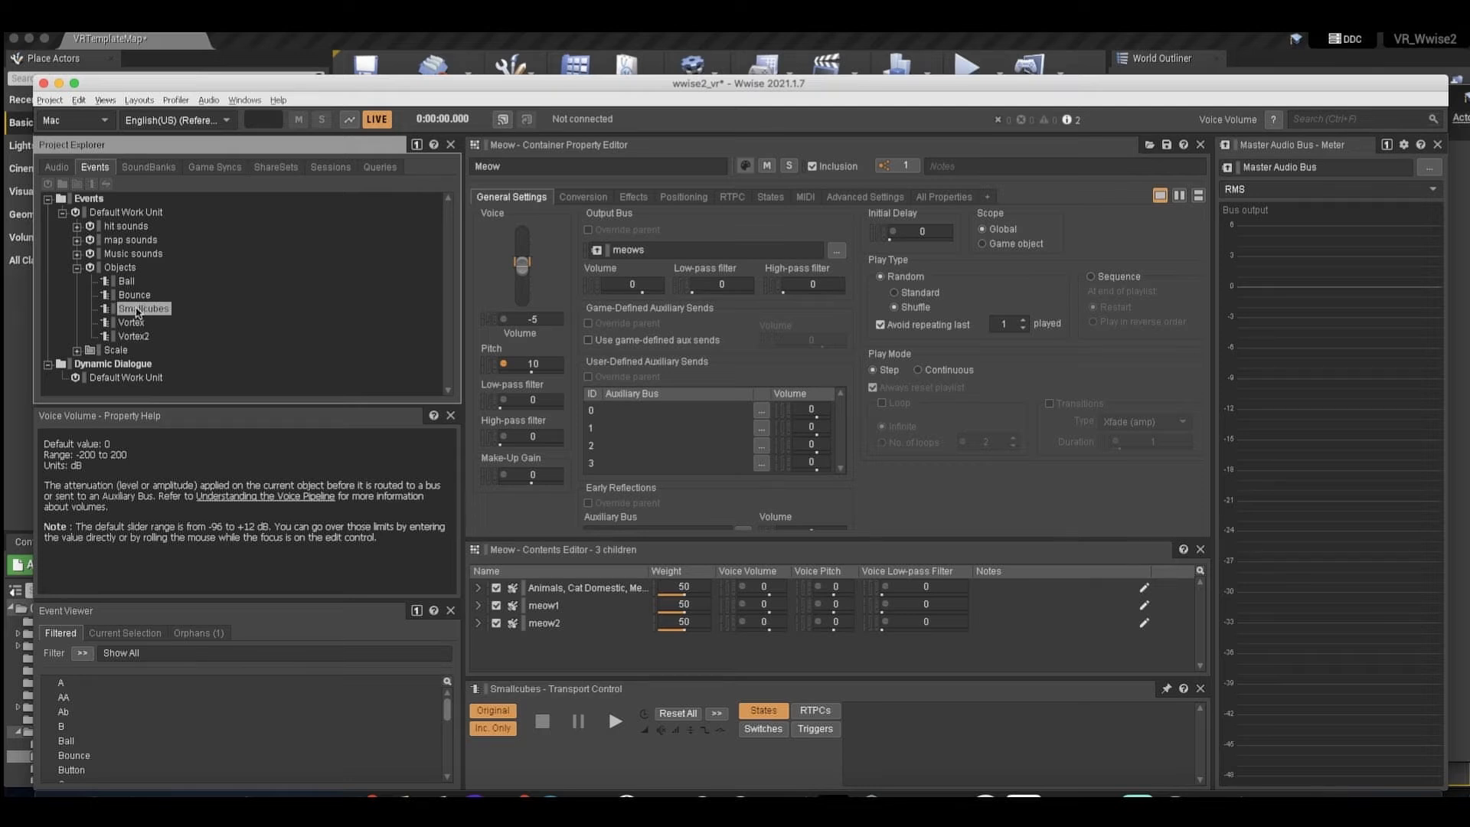
pyautogui.press('space')
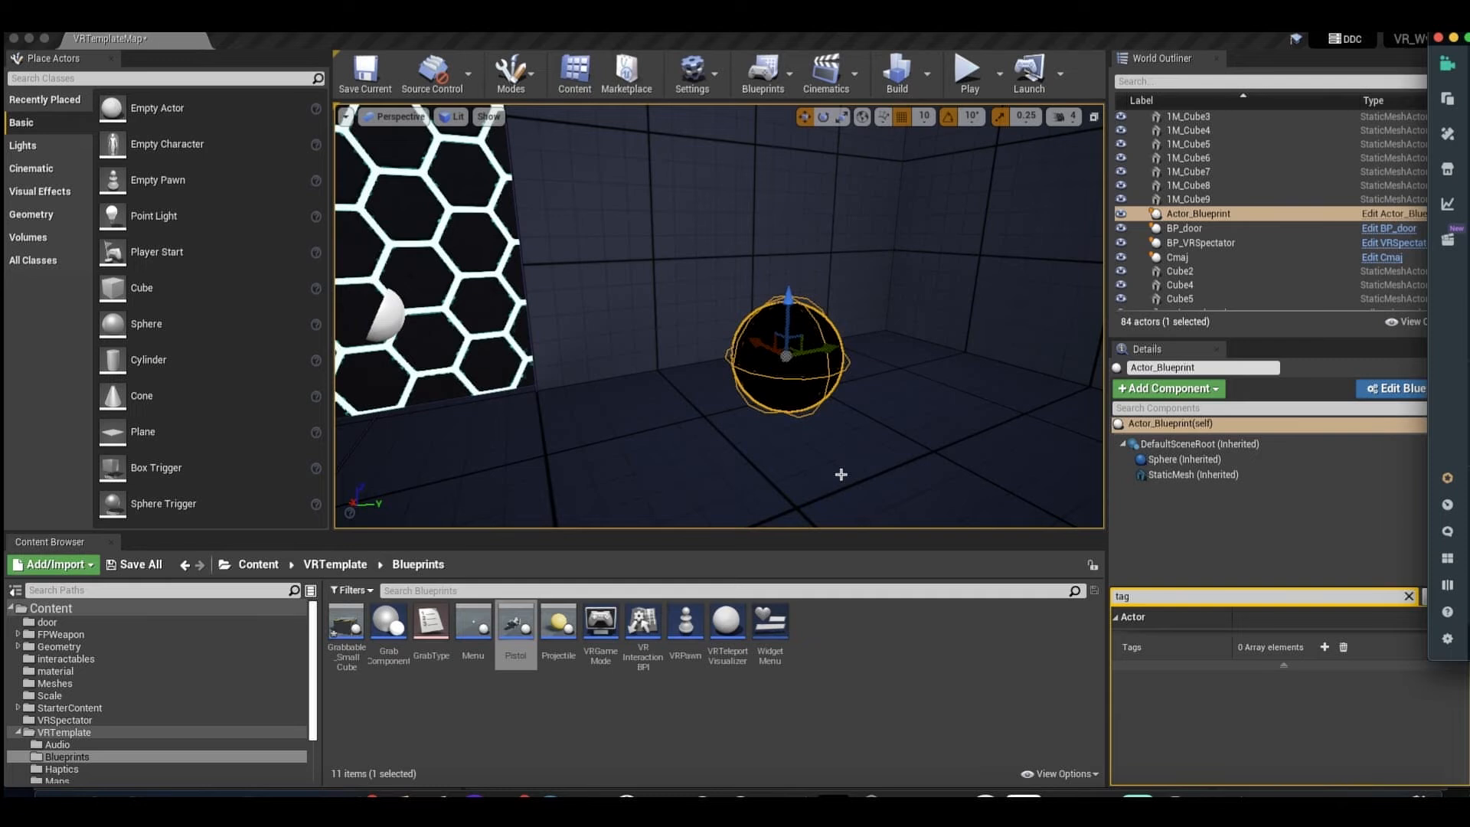
# Open the black sphere's Actor_Blueprint in Unreal and inspect its Sphere component and Event ActorBeginOverlap node.
pyautogui.moveTo(817, 461); pyautogui.dragTo(807, 457, button='right')
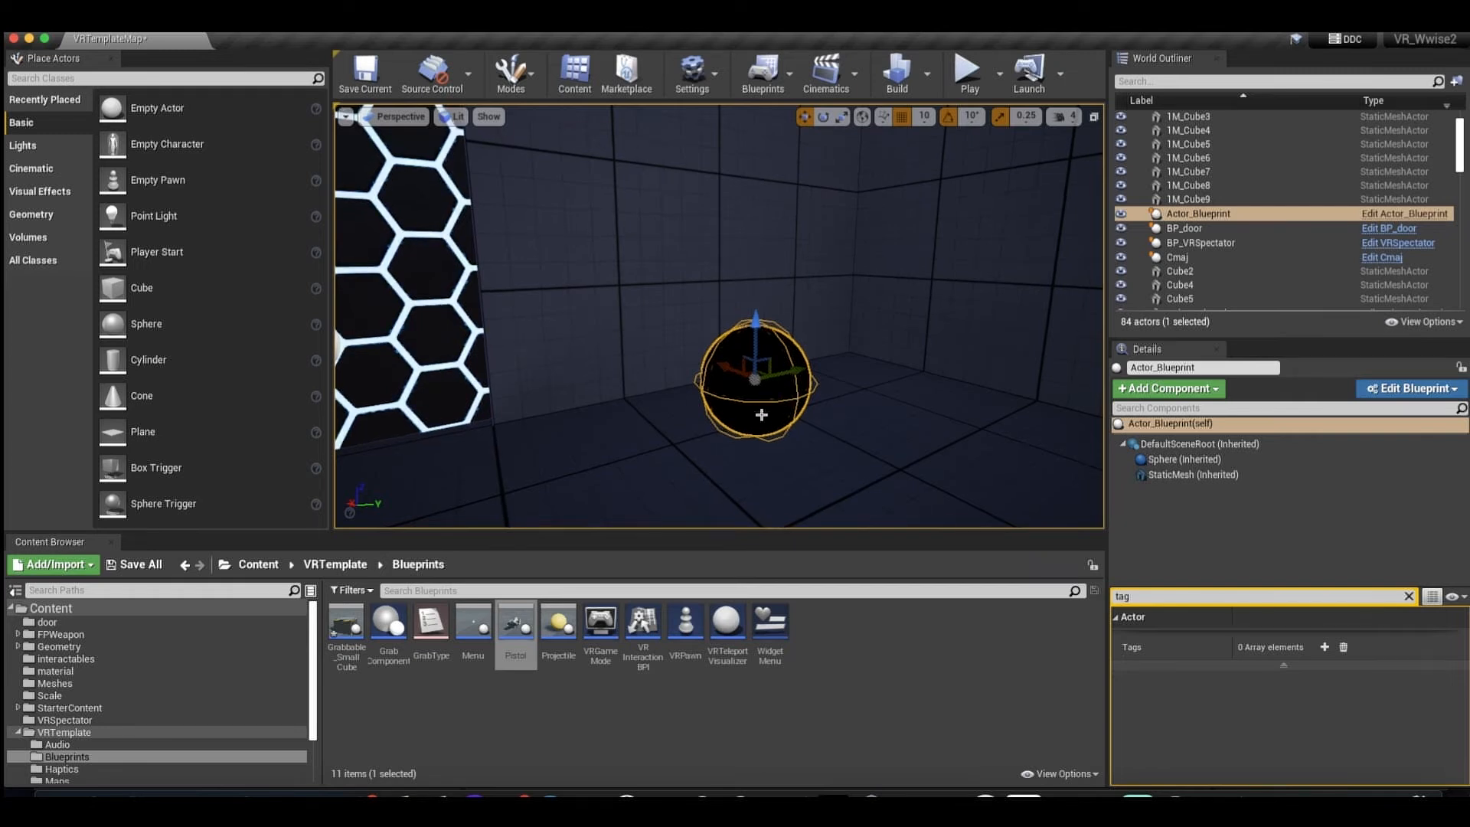
pyautogui.click(1384, 218)
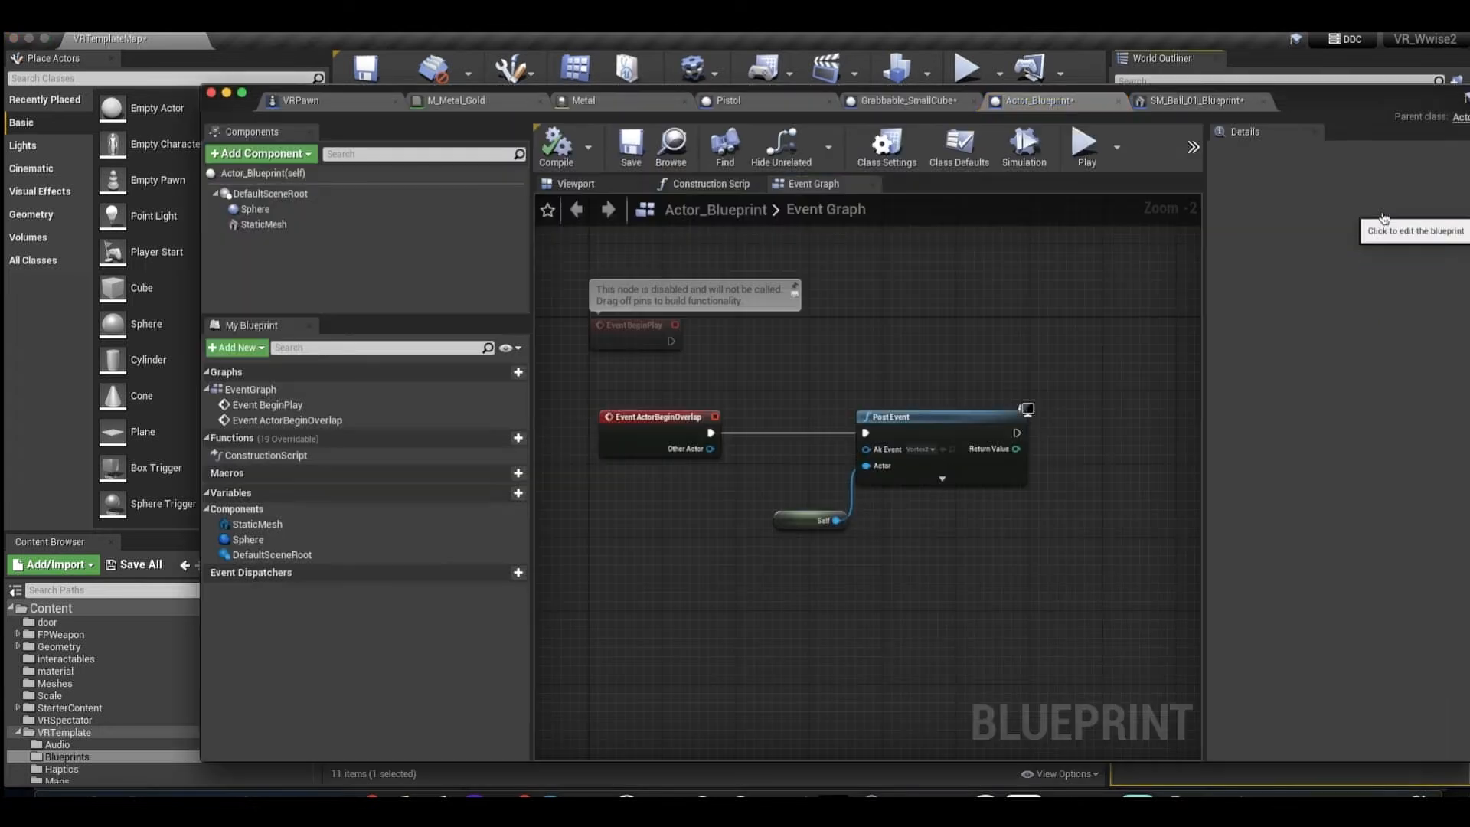
pyautogui.click(305, 212)
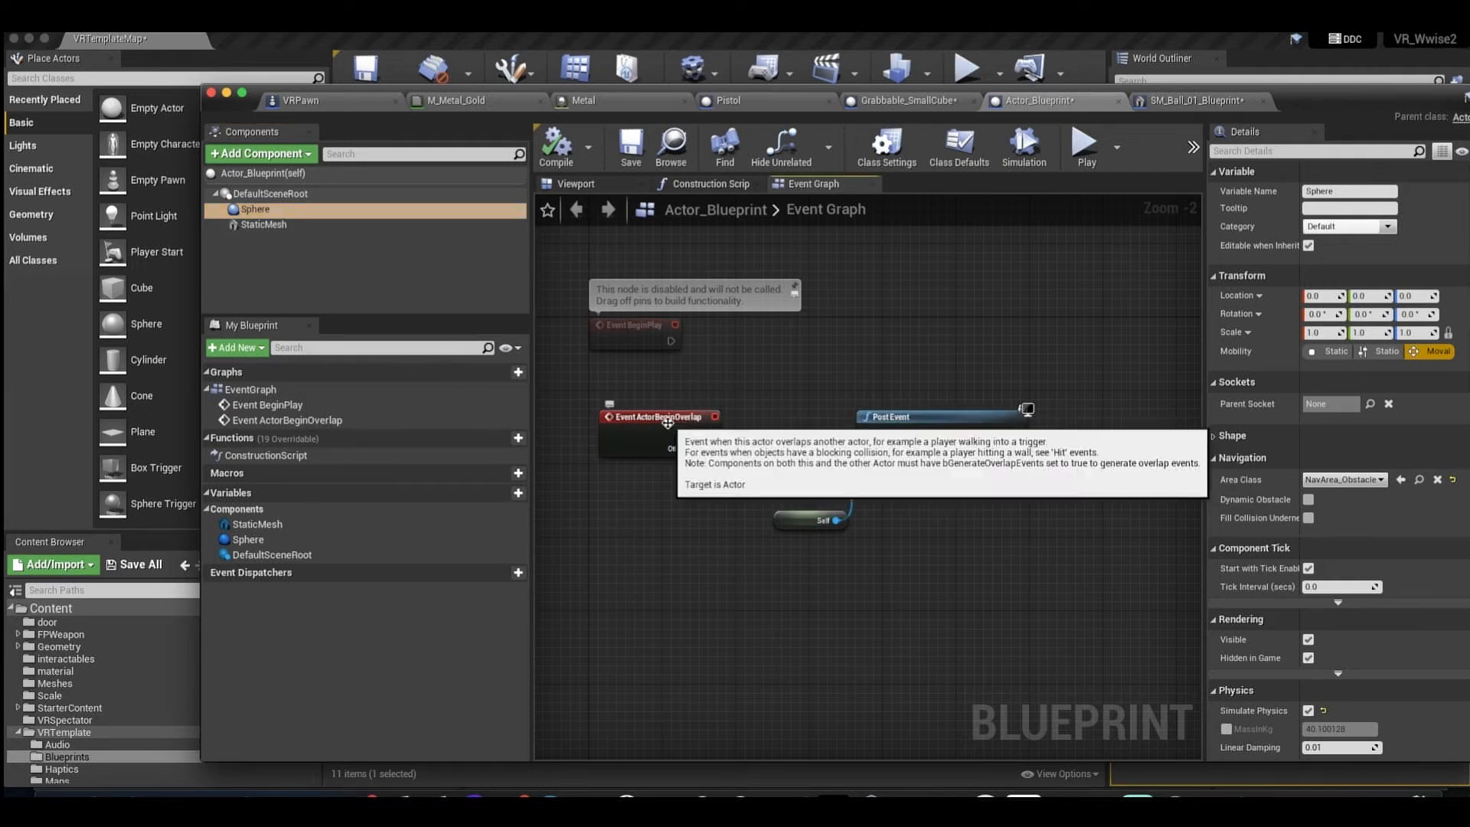
pyautogui.click(677, 425)
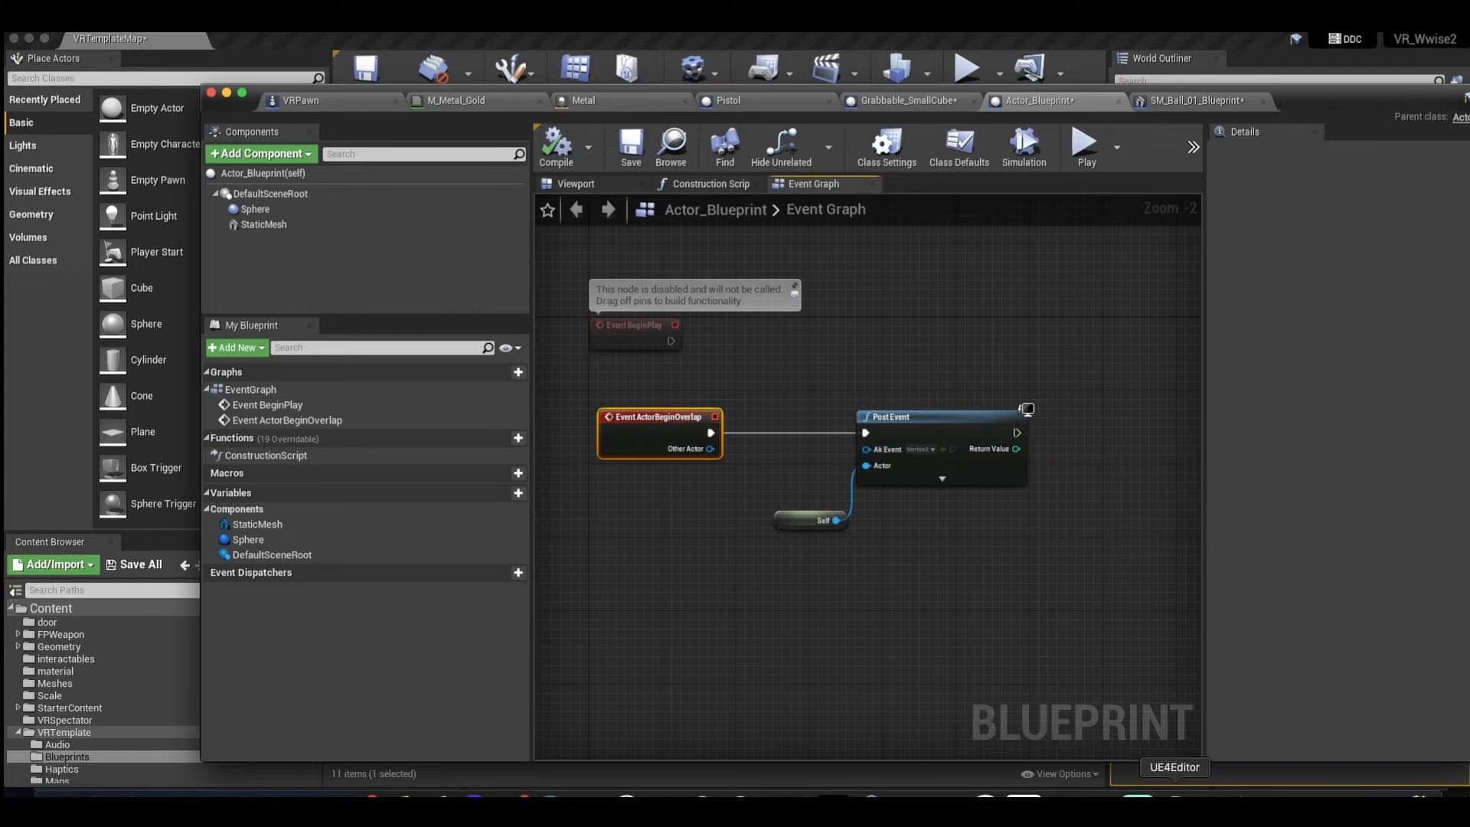
# Switch to Wwise, locate the Vortex2 event, and expand the Weapon's Vortex blend container in the audio hierarchy.
pyautogui.click(1175, 808)
pyautogui.click(95, 167)
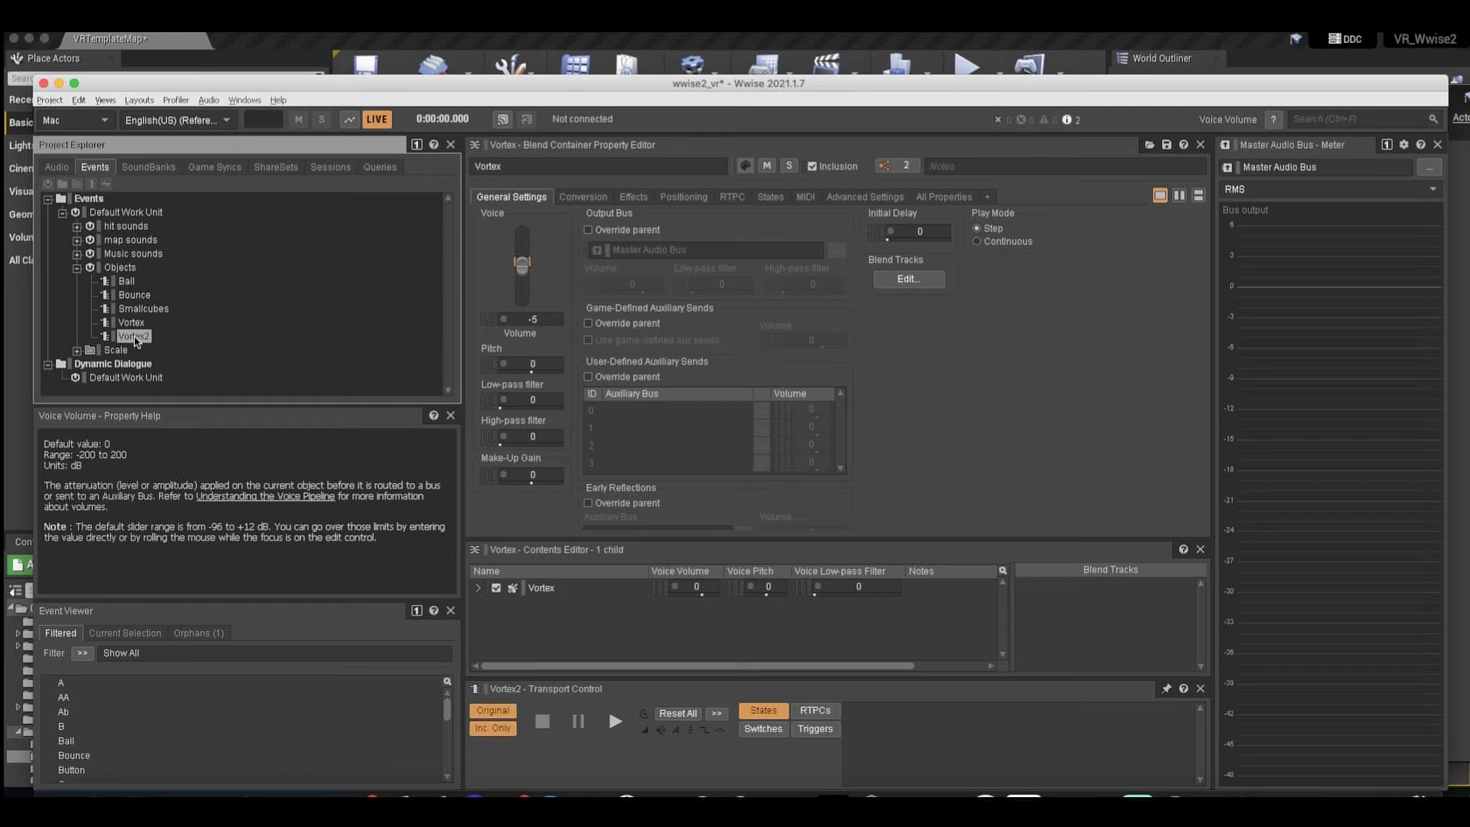
pyautogui.click(57, 167)
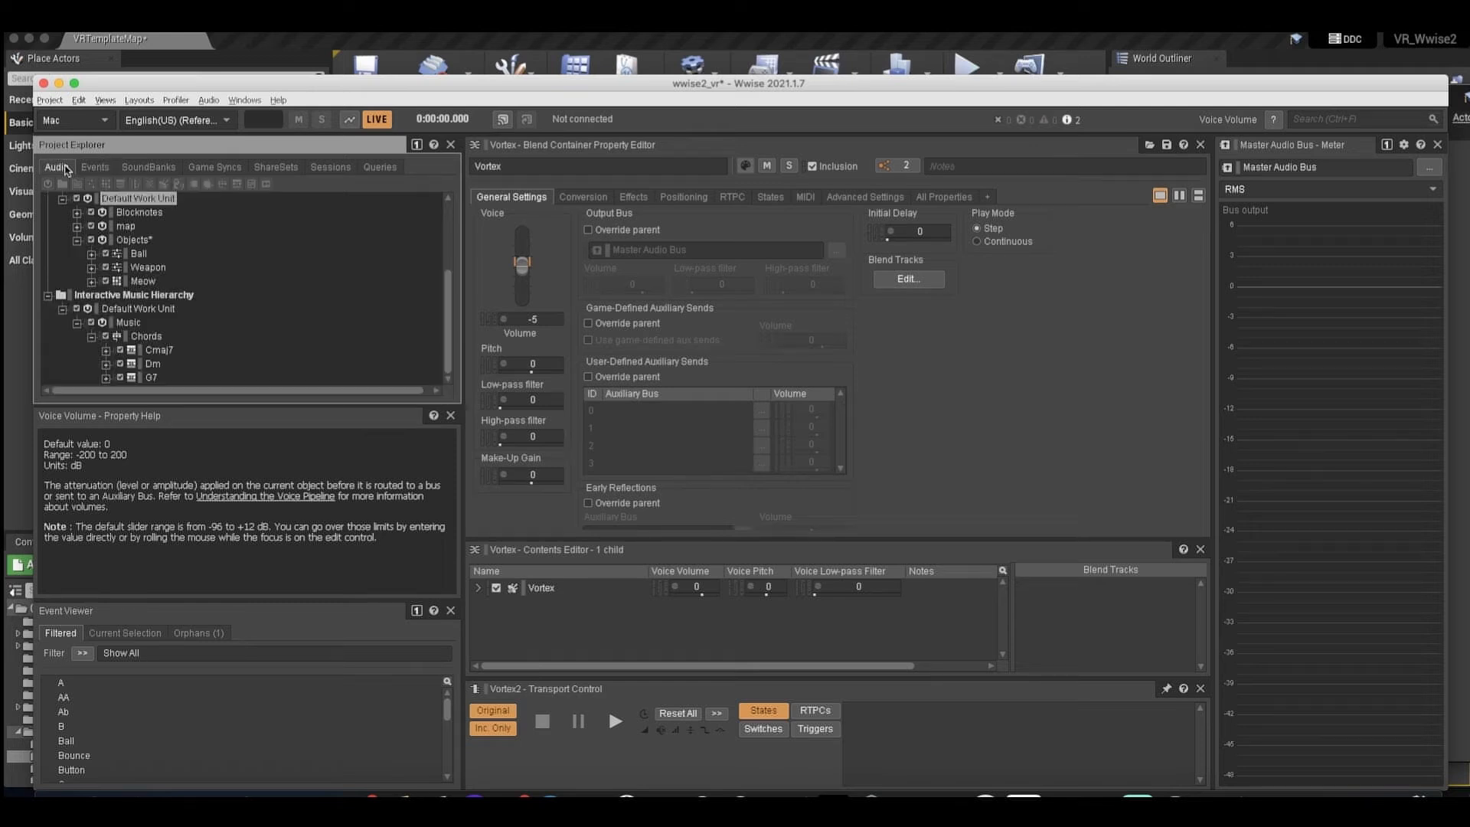
pyautogui.click(95, 268)
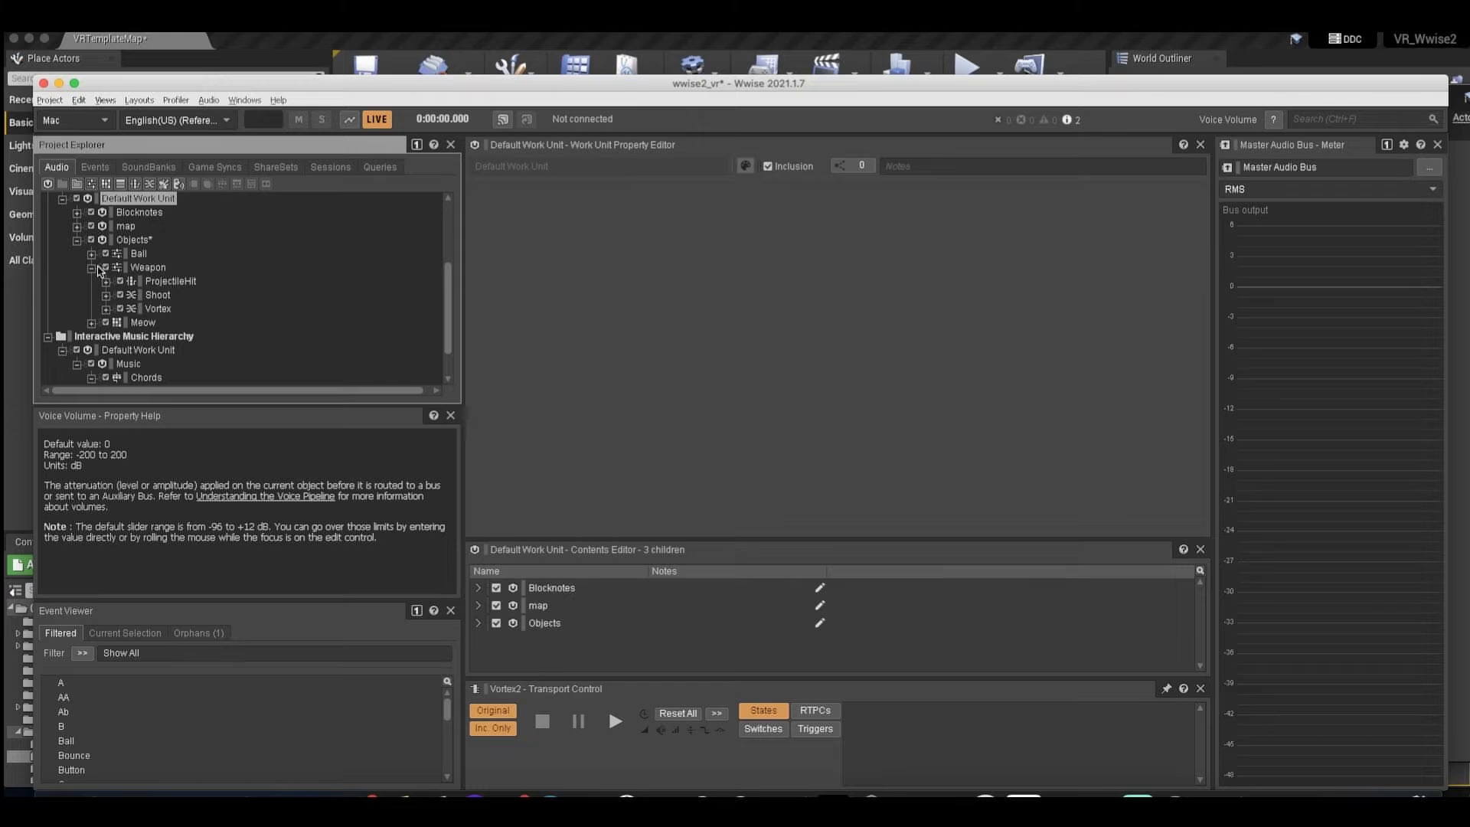
pyautogui.click(157, 309)
pyautogui.click(107, 310)
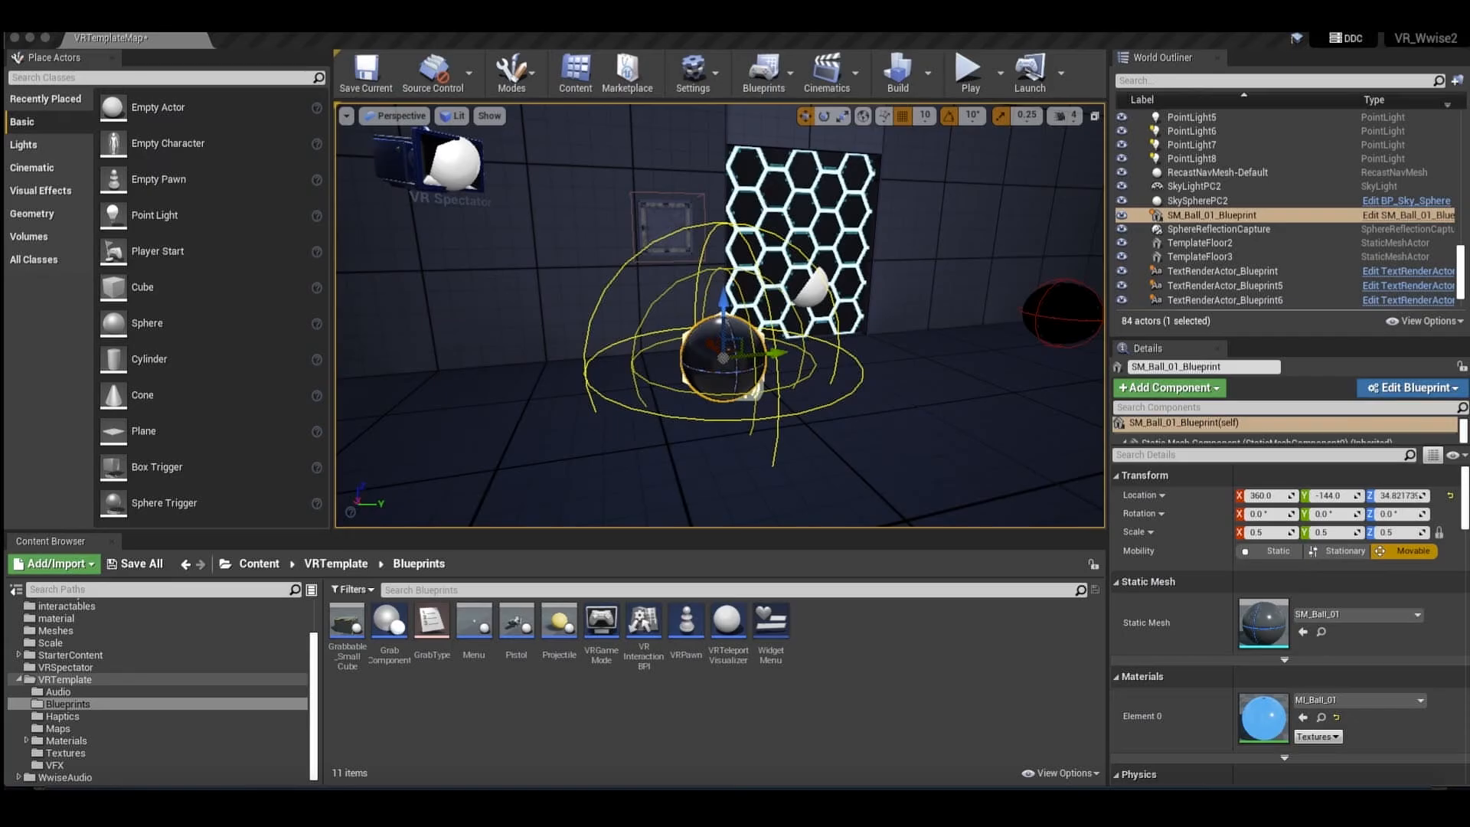
# Return to the Unreal level, select the SM_Ball_01_Blueprint ball and focus the view on it.
pyautogui.click(906, 409)
pyautogui.scroll(5, 899, 407)
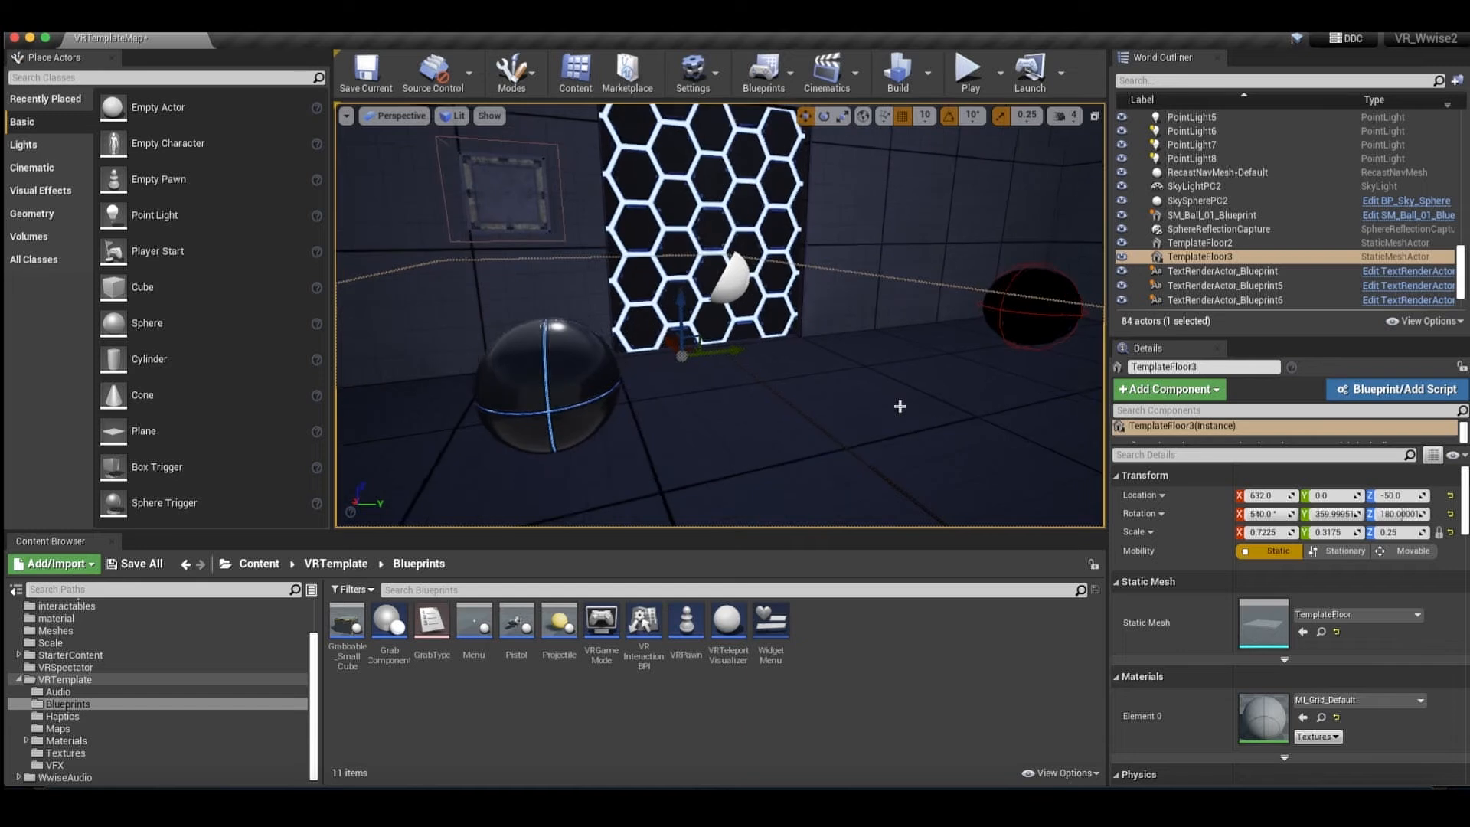
pyautogui.click(562, 419)
pyautogui.press('f')
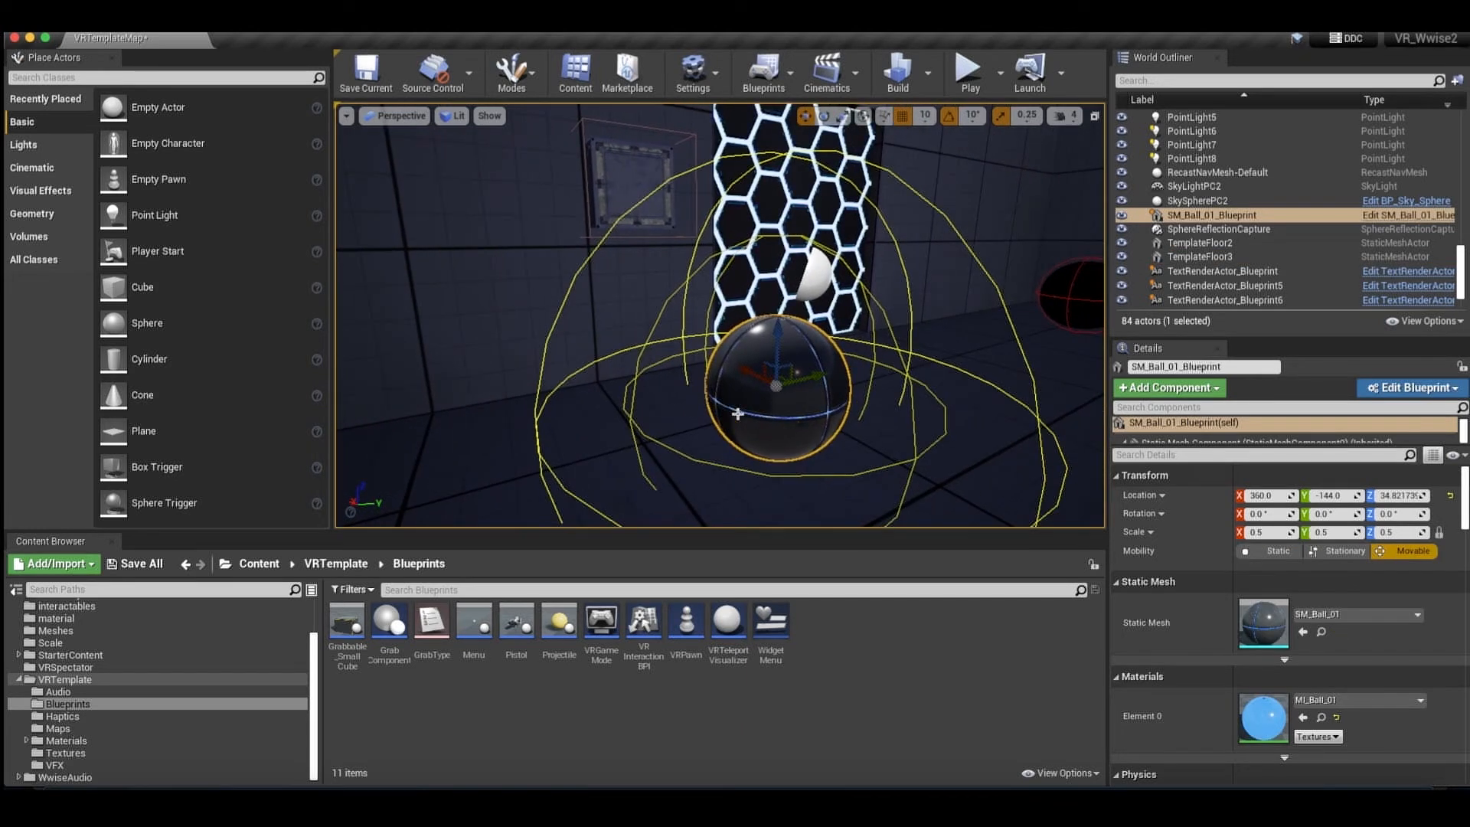
pyautogui.moveTo(921, 331); pyautogui.dragTo(924, 330, button='right')
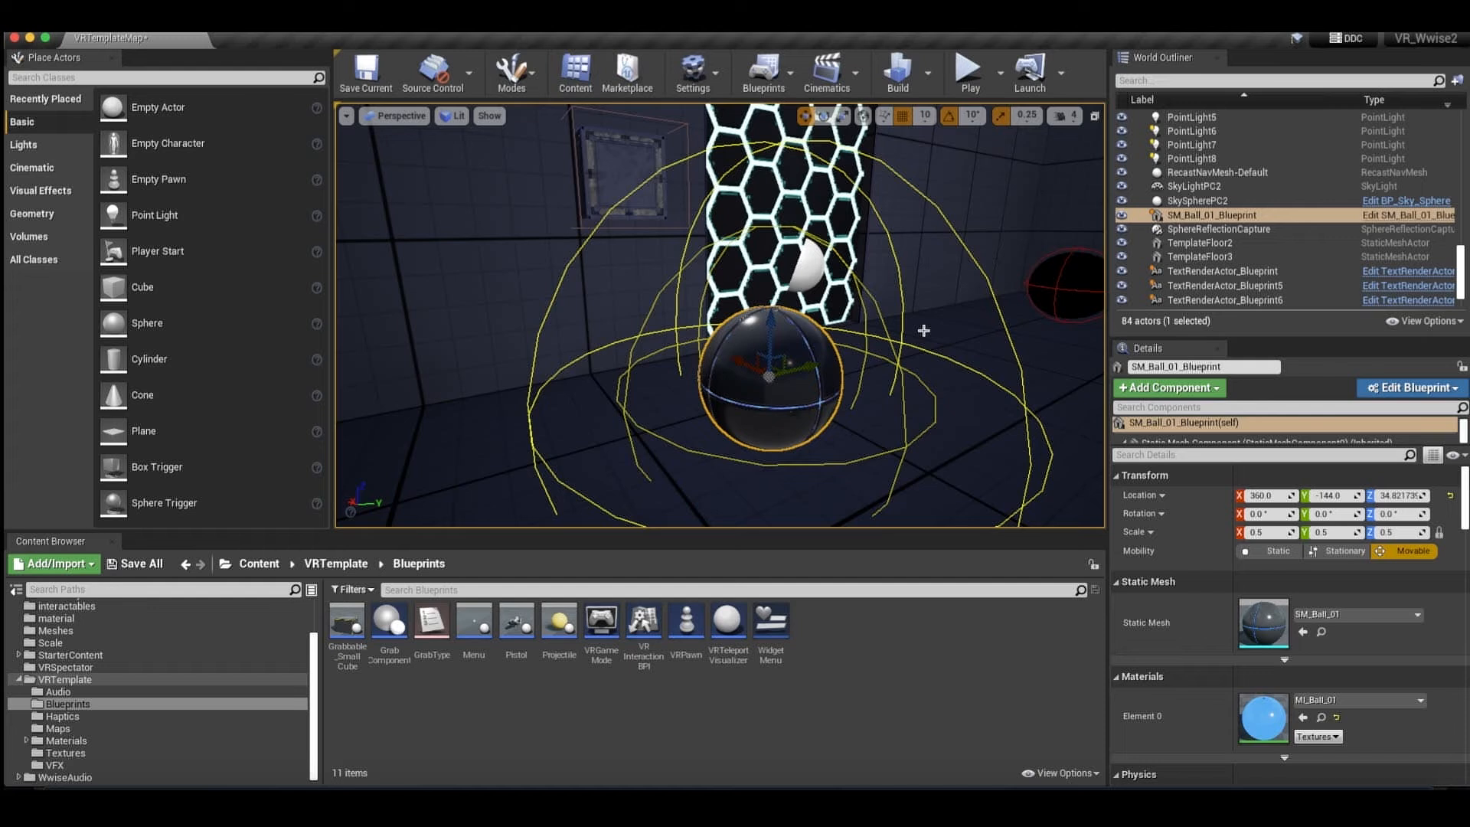
pyautogui.moveTo(923, 331); pyautogui.dragTo(923, 330, button='right')
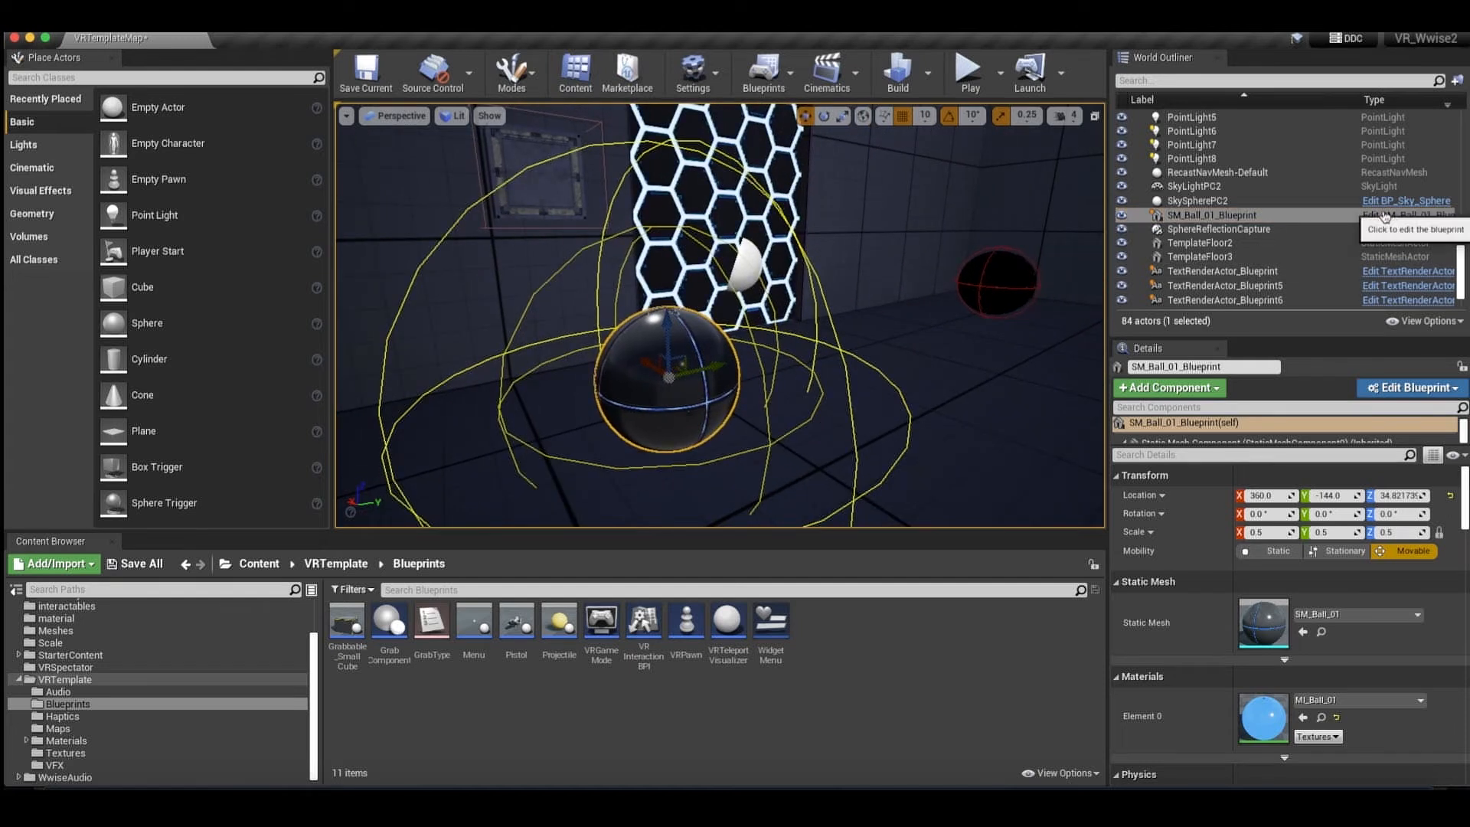
# Open the SM_Ball_01_Blueprint event graph and inspect the Event Tick node in the Set RTPC section.
pyautogui.click(1383, 216)
pyautogui.scroll(-3, 817, 358)
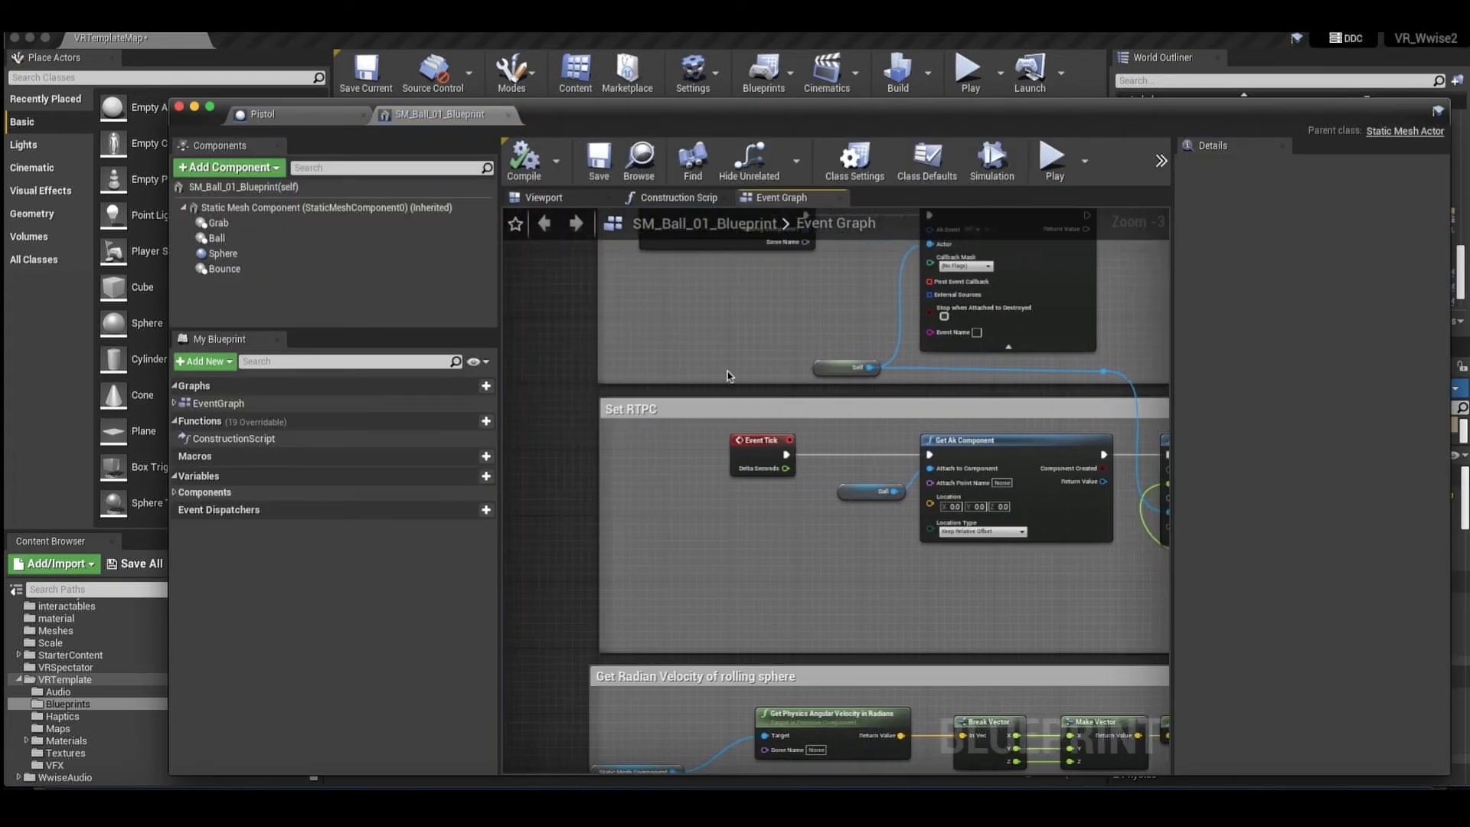
pyautogui.scroll(2, 625, 392)
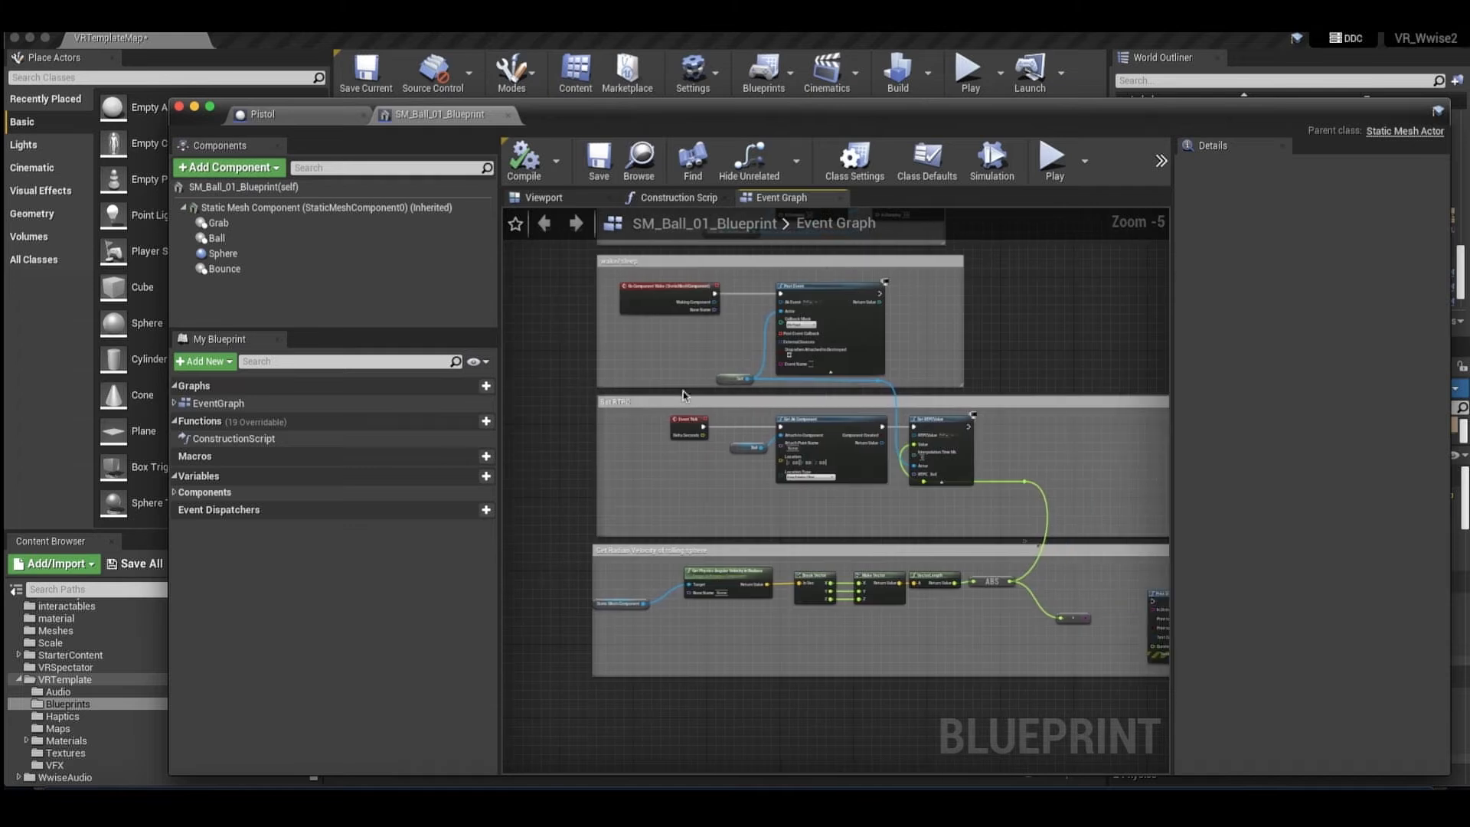
pyautogui.moveTo(611, 399); pyautogui.dragTo(576, 400, button='right')
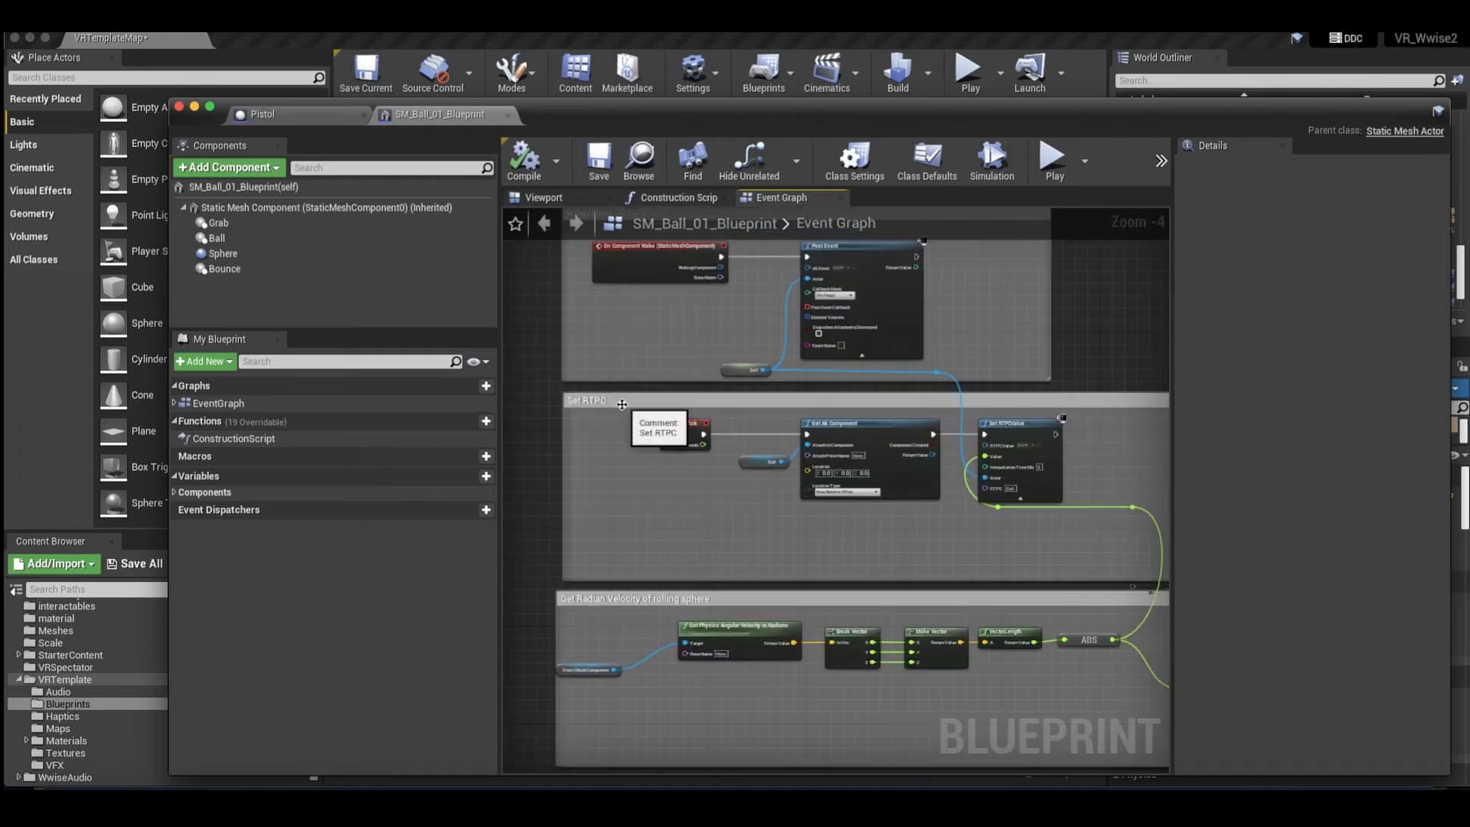
pyautogui.scroll(1, 684, 437)
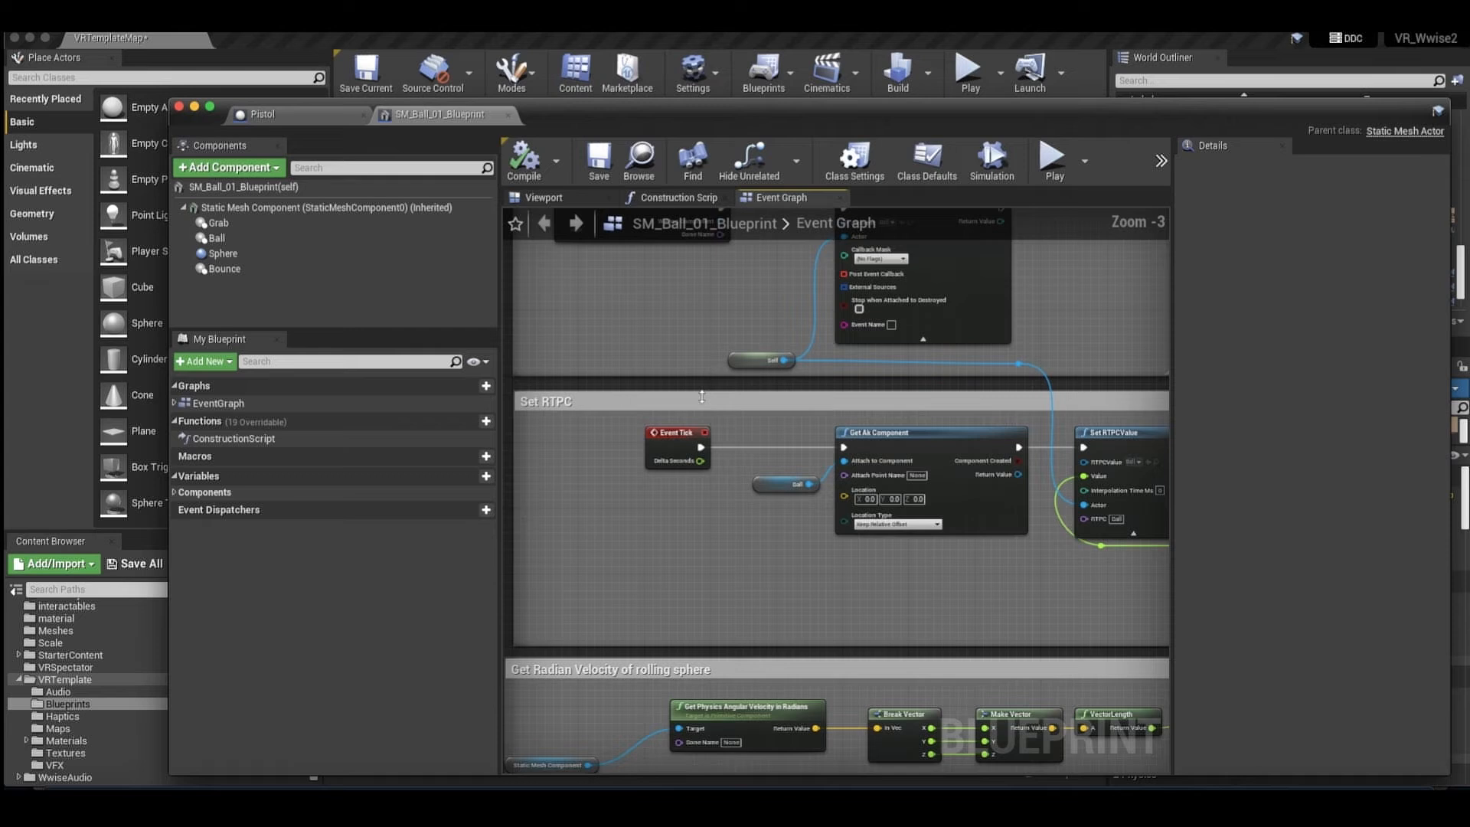
pyautogui.click(684, 441)
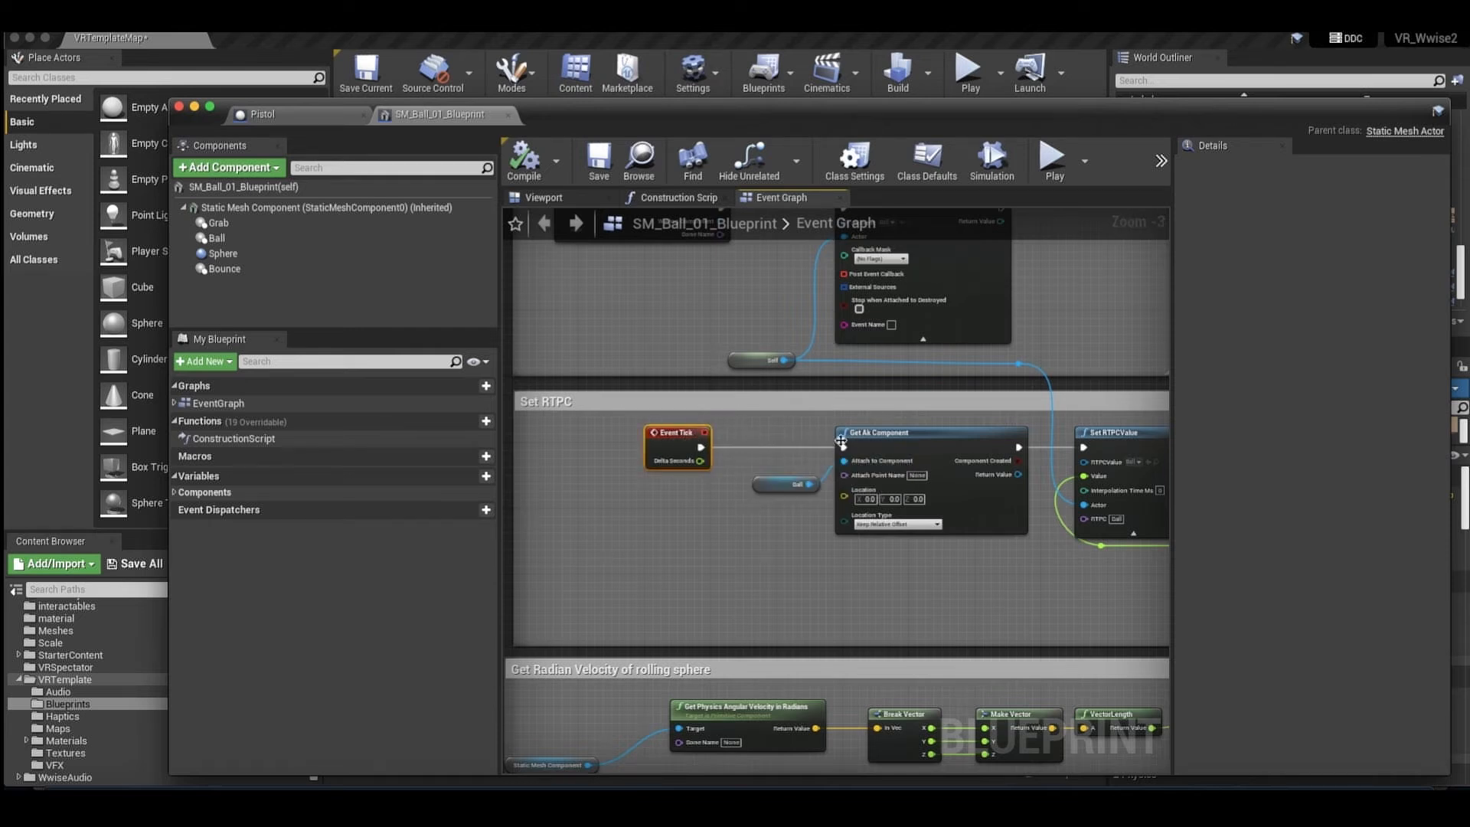
# Inspect the Ball reference, Get Ak Component and Set RTPCValue nodes in the Set RTPC section.
pyautogui.moveTo(841, 441); pyautogui.dragTo(807, 440, button='right')
pyautogui.moveTo(773, 483); pyautogui.dragTo(775, 484)
pyautogui.moveTo(832, 476); pyautogui.dragTo(827, 476, button='right')
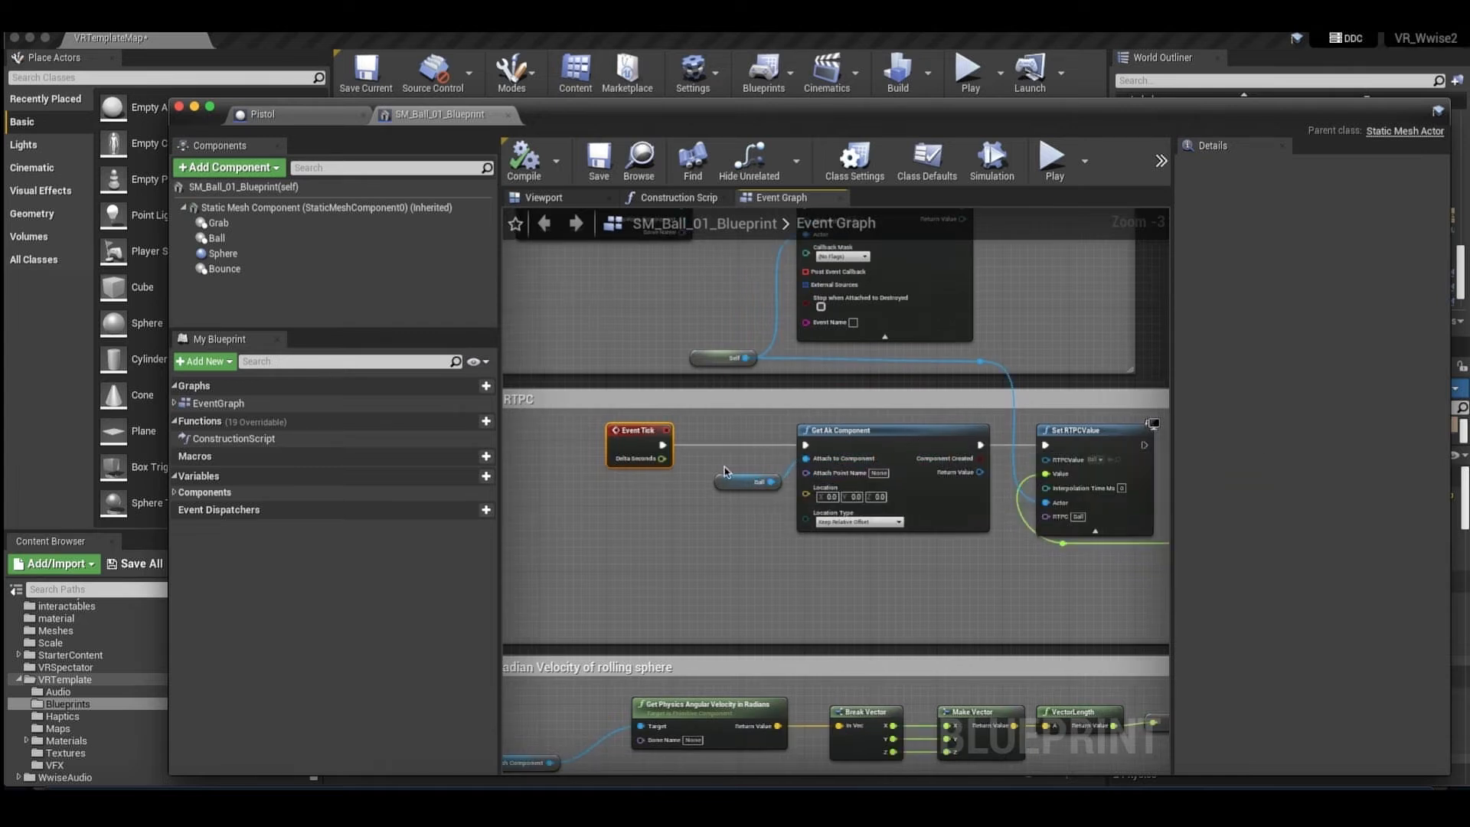
pyautogui.click(737, 481)
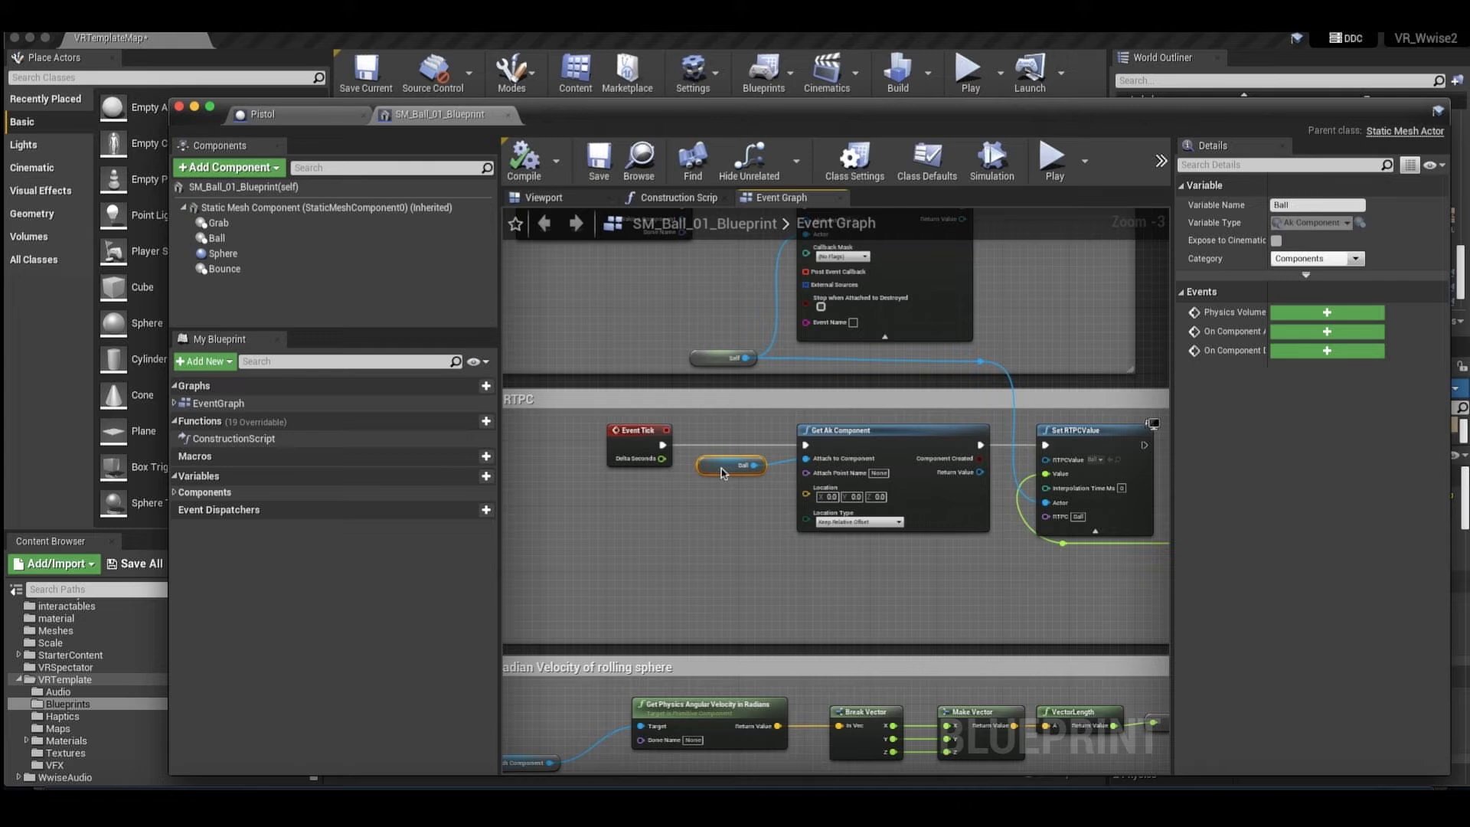
pyautogui.moveTo(1009, 464); pyautogui.dragTo(962, 463, button='right')
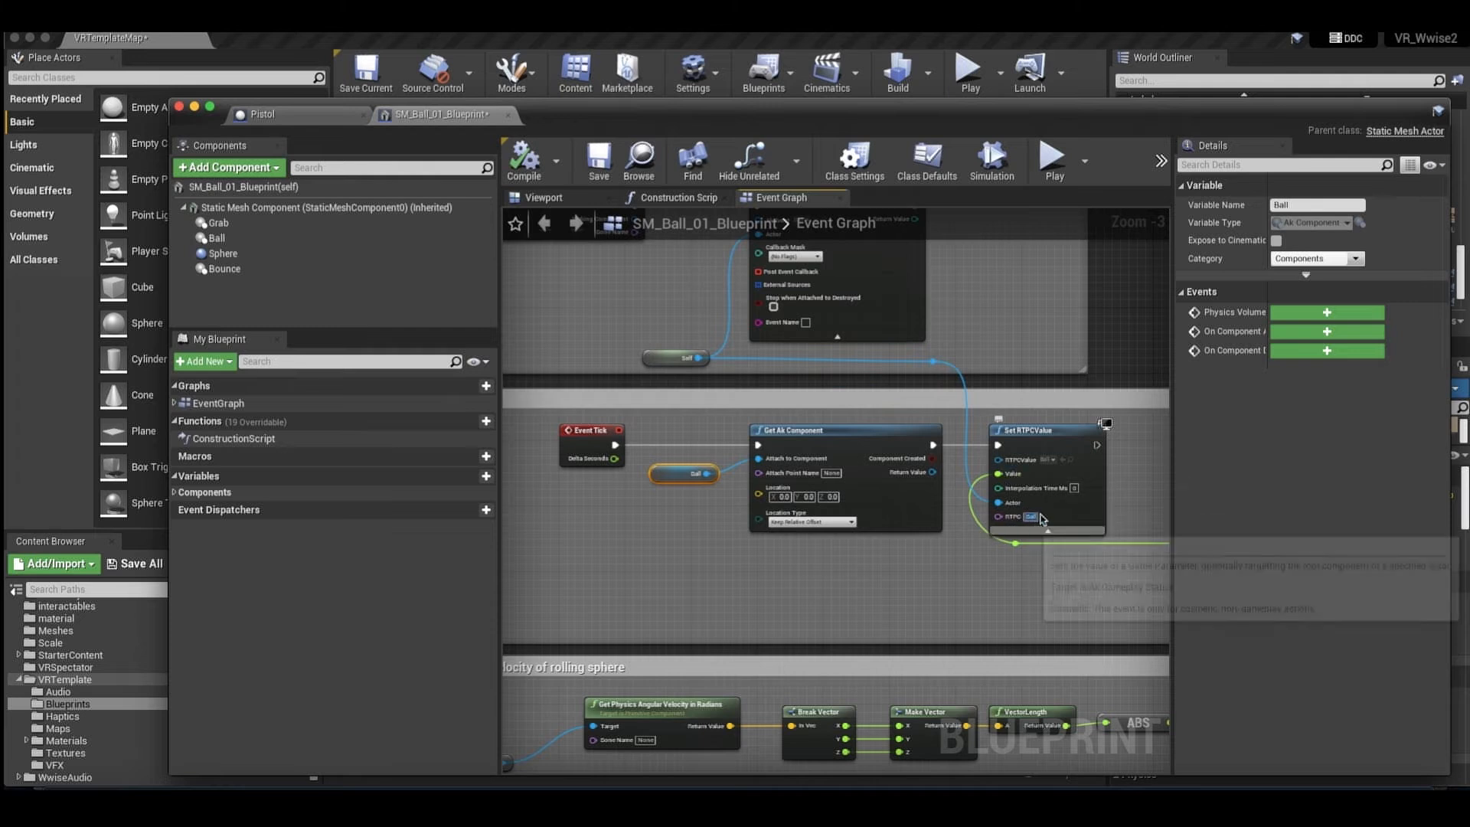
pyautogui.hscroll(2, 1048, 596)
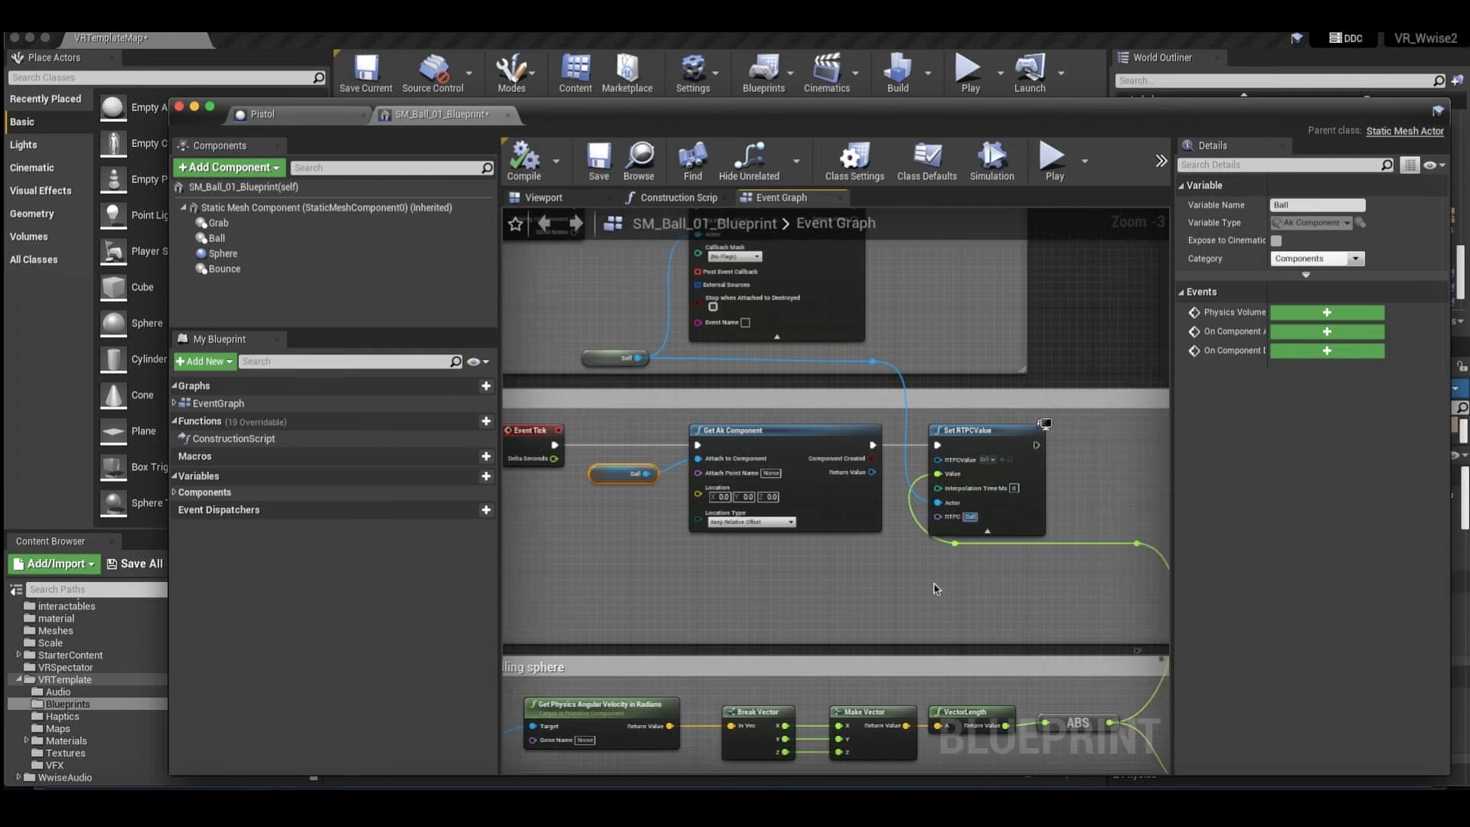
pyautogui.hscroll(3, 934, 590)
# Move the Static Mesh Component node level with the Target input of Get Physics Angular Velocity in Radians, and select that velocity node.
pyautogui.scroll(-2, 1082, 695)
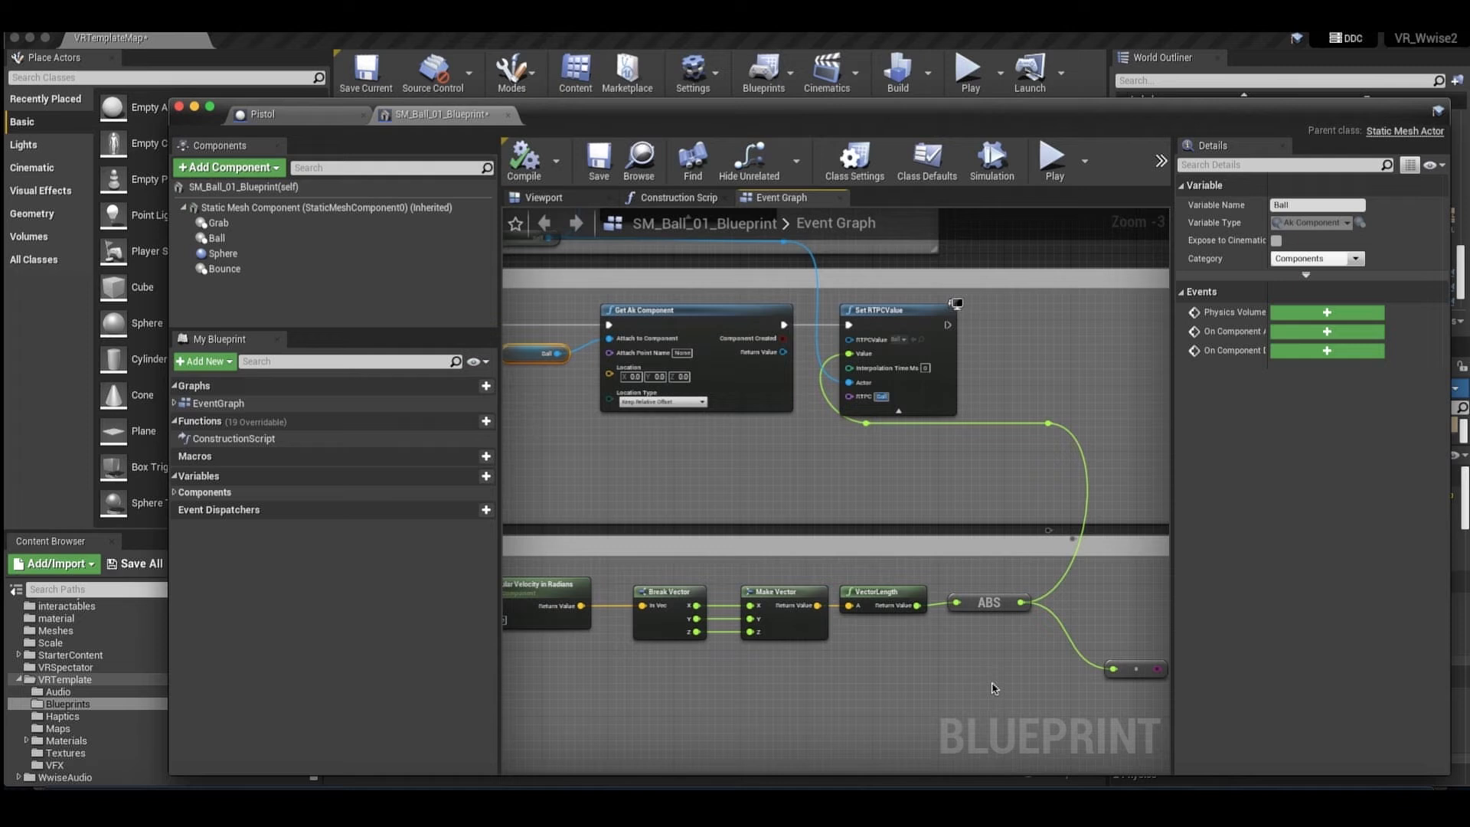
pyautogui.hscroll(-4, 957, 686)
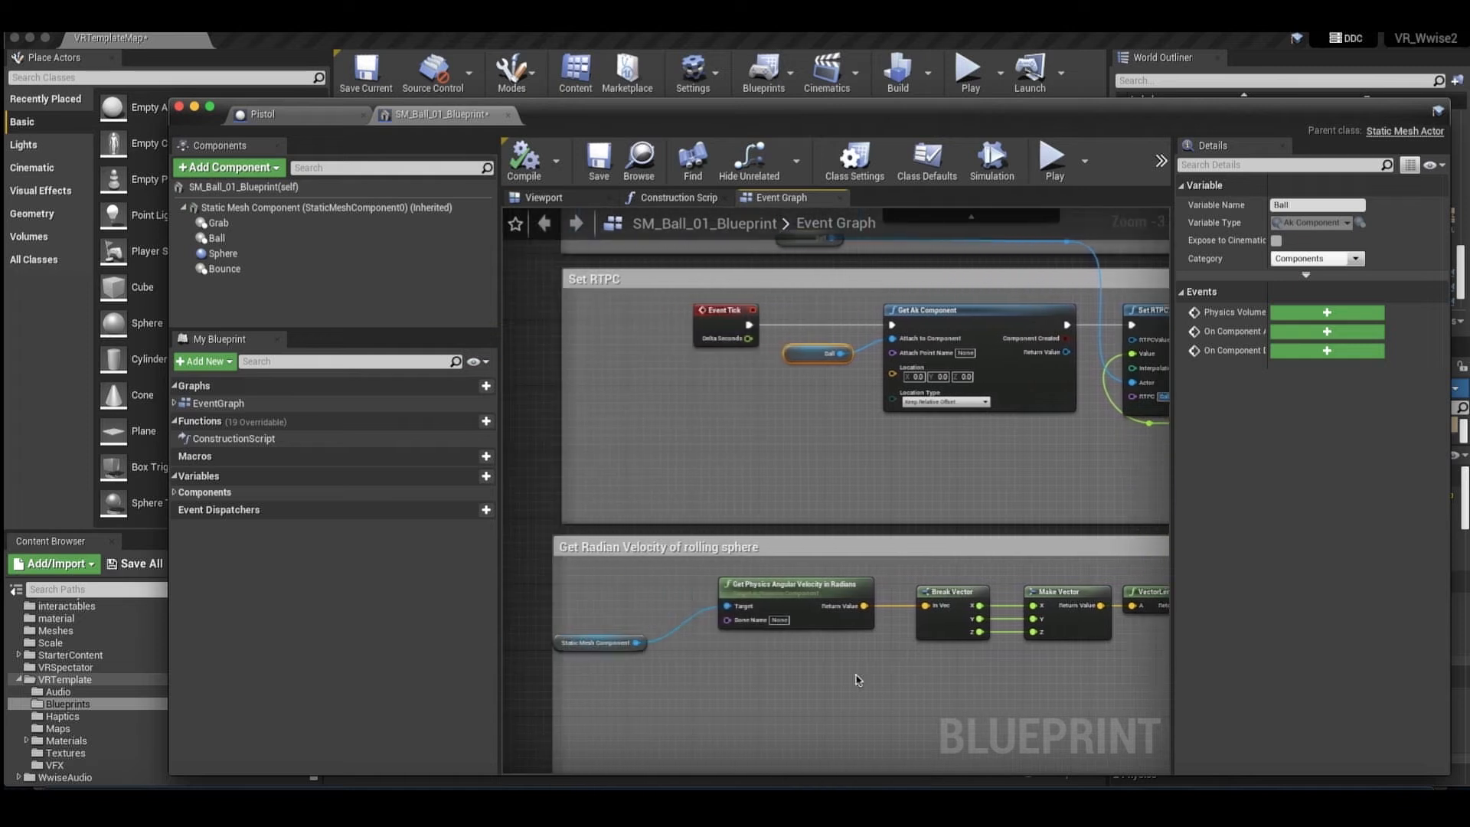
pyautogui.click(599, 643)
pyautogui.moveTo(599, 643); pyautogui.dragTo(623, 610)
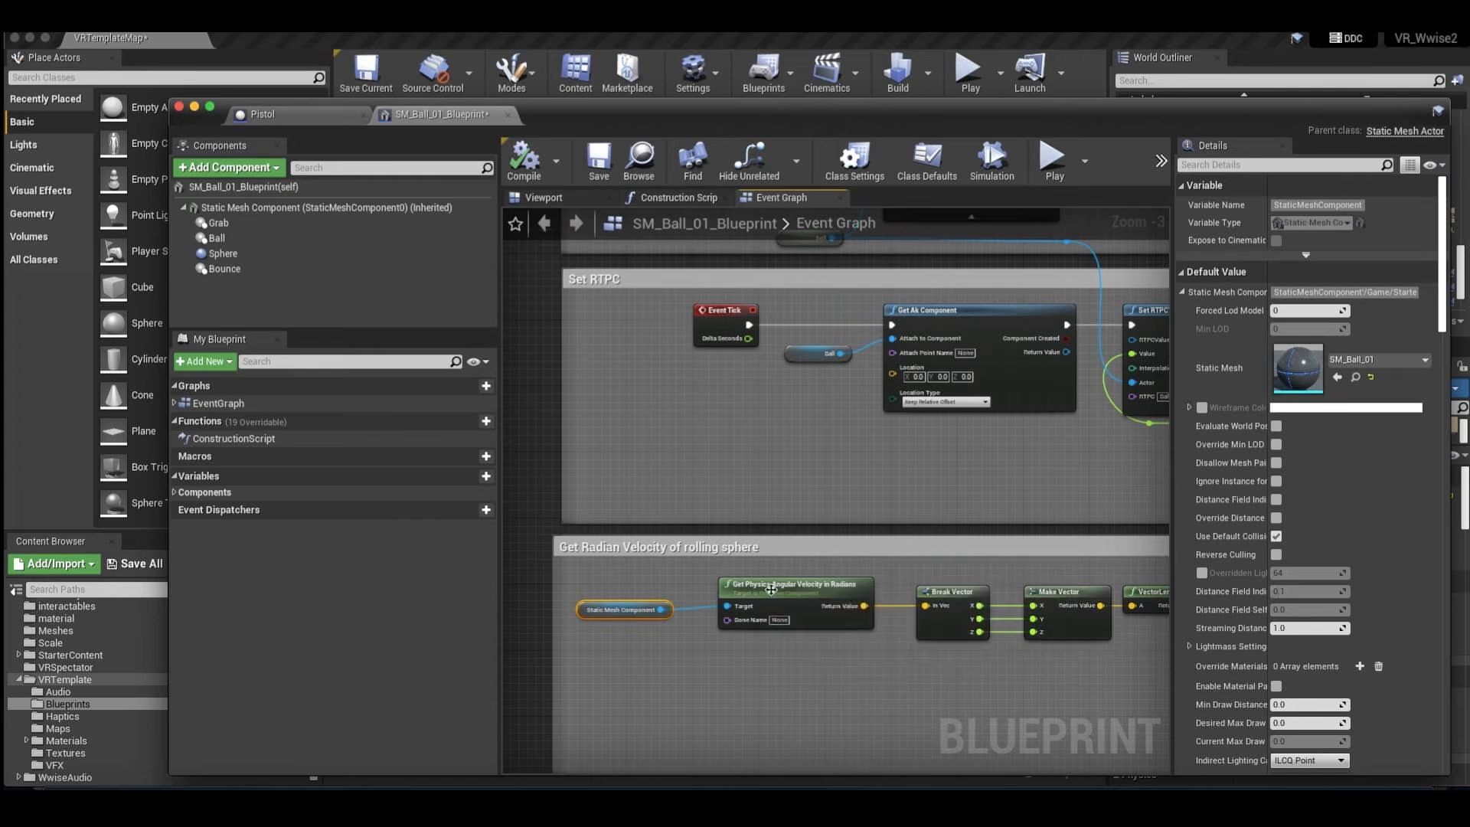
pyautogui.click(782, 600)
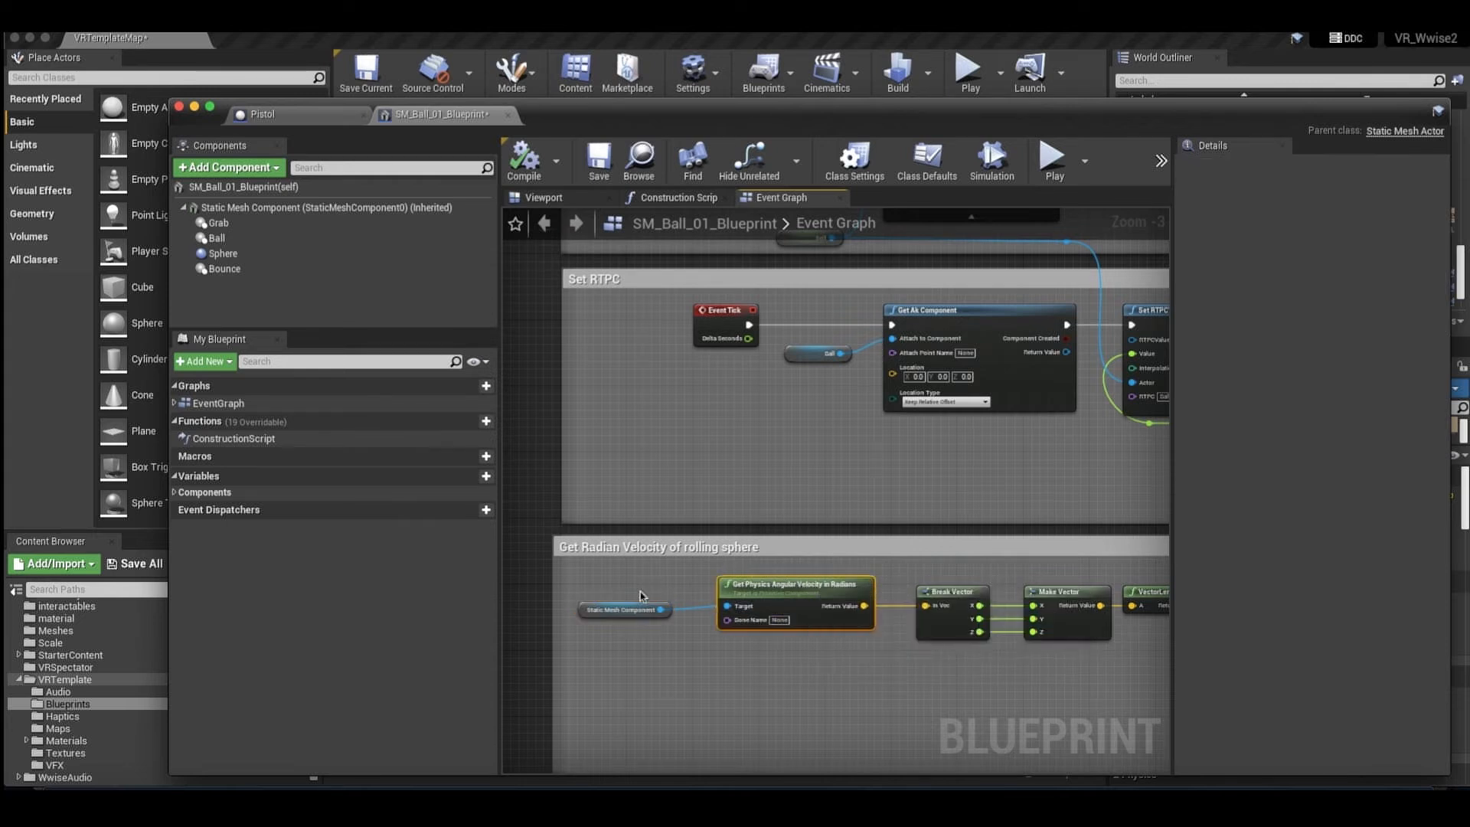
# Inspect the Break Vector, Make Vector and VectorLength nodes in the rolling sphere's radian velocity chain.
pyautogui.hscroll(3, 886, 660)
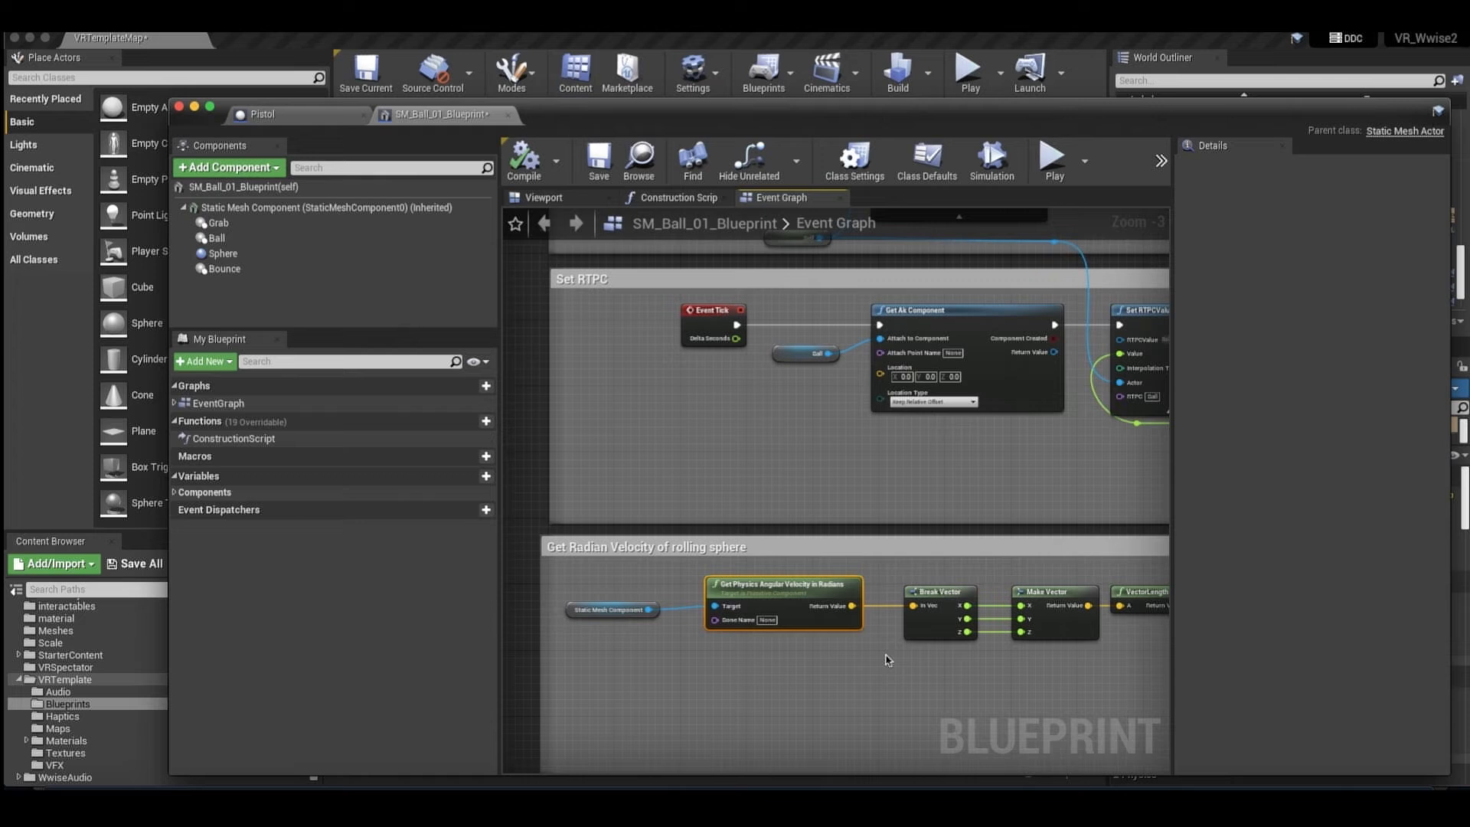
pyautogui.click(851, 597)
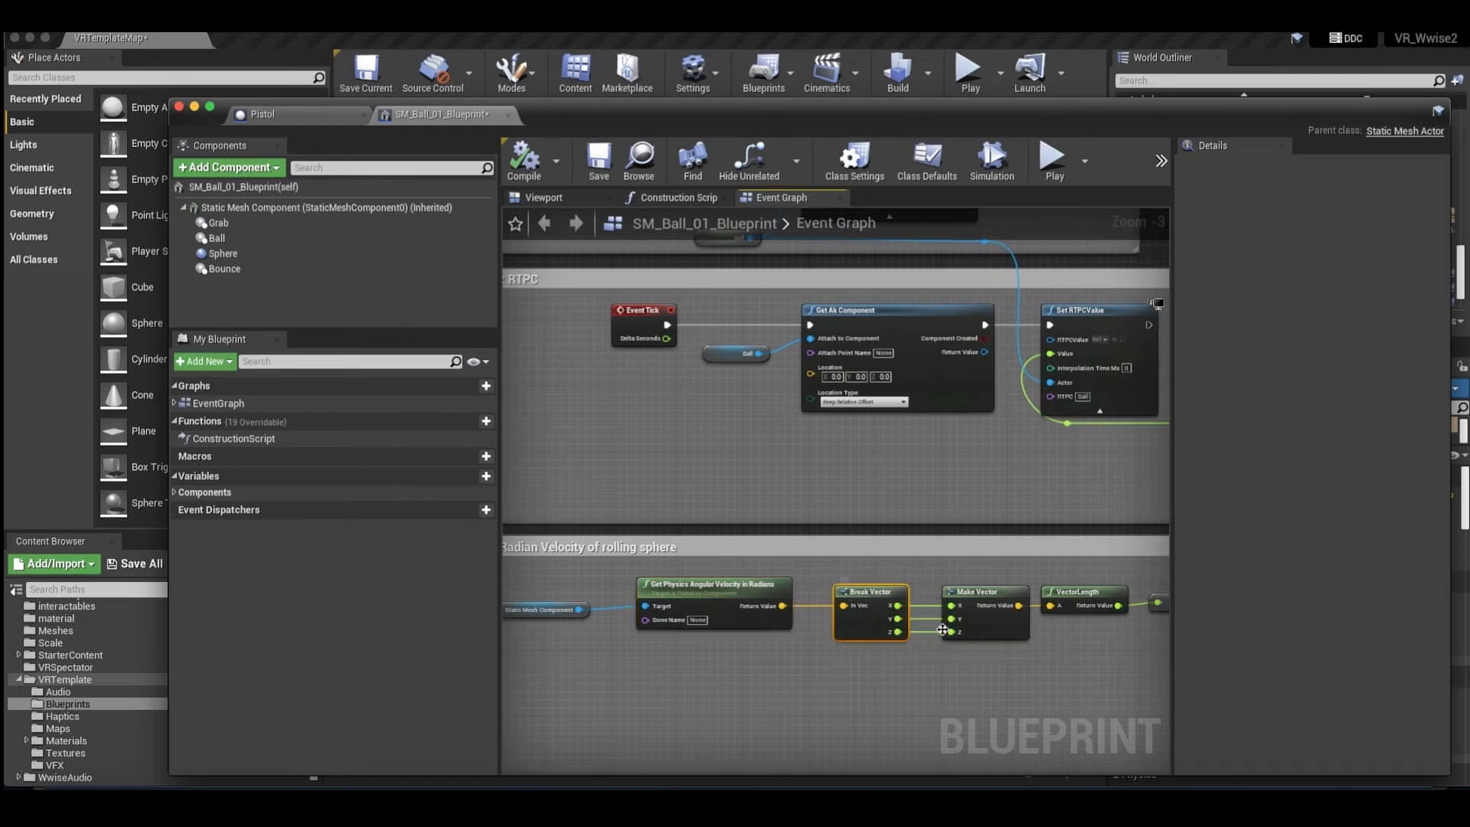
pyautogui.hscroll(3, 873, 600)
pyautogui.click(886, 601)
pyautogui.hscroll(2, 876, 606)
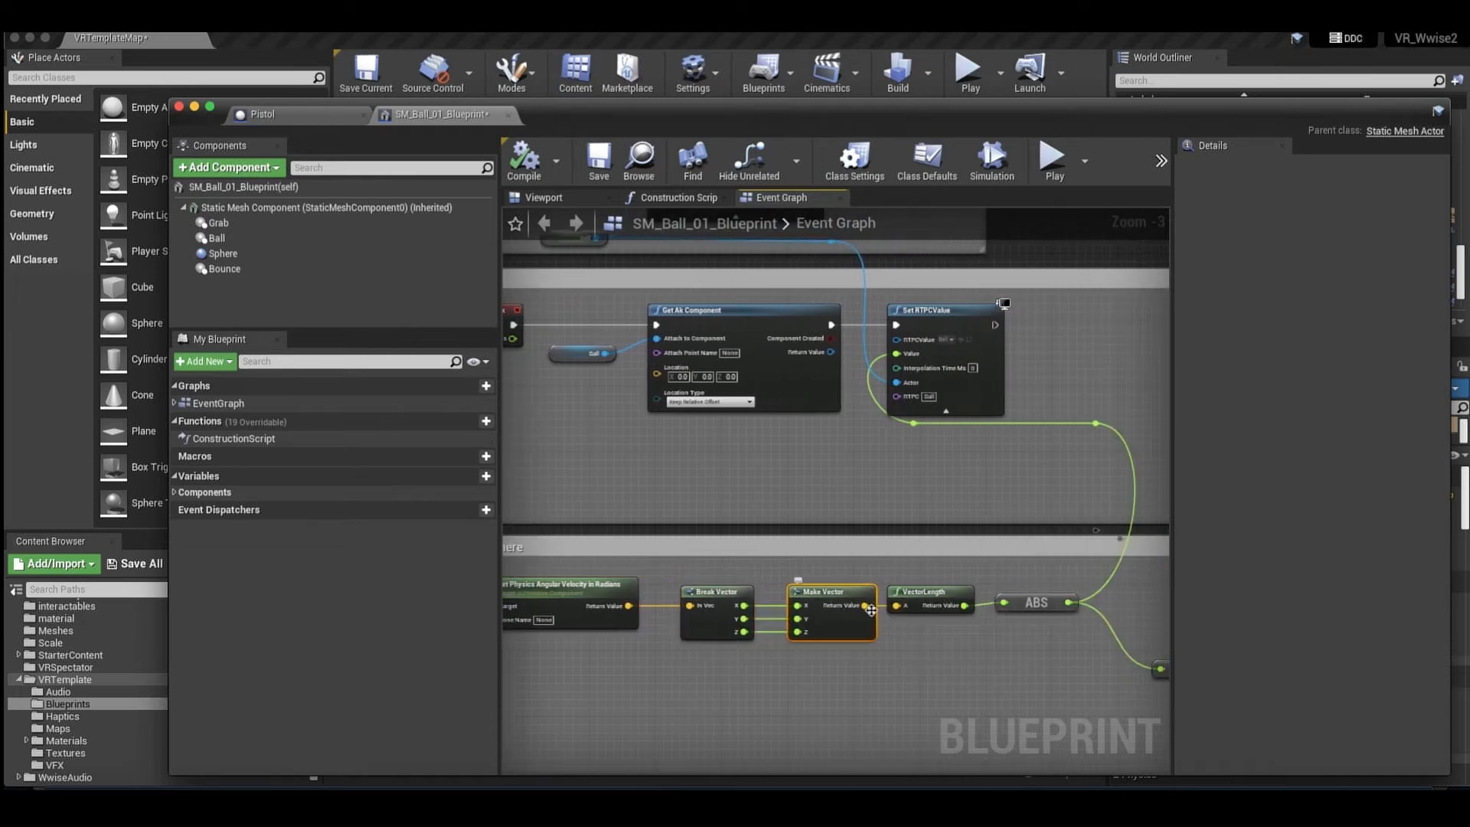
pyautogui.click(919, 601)
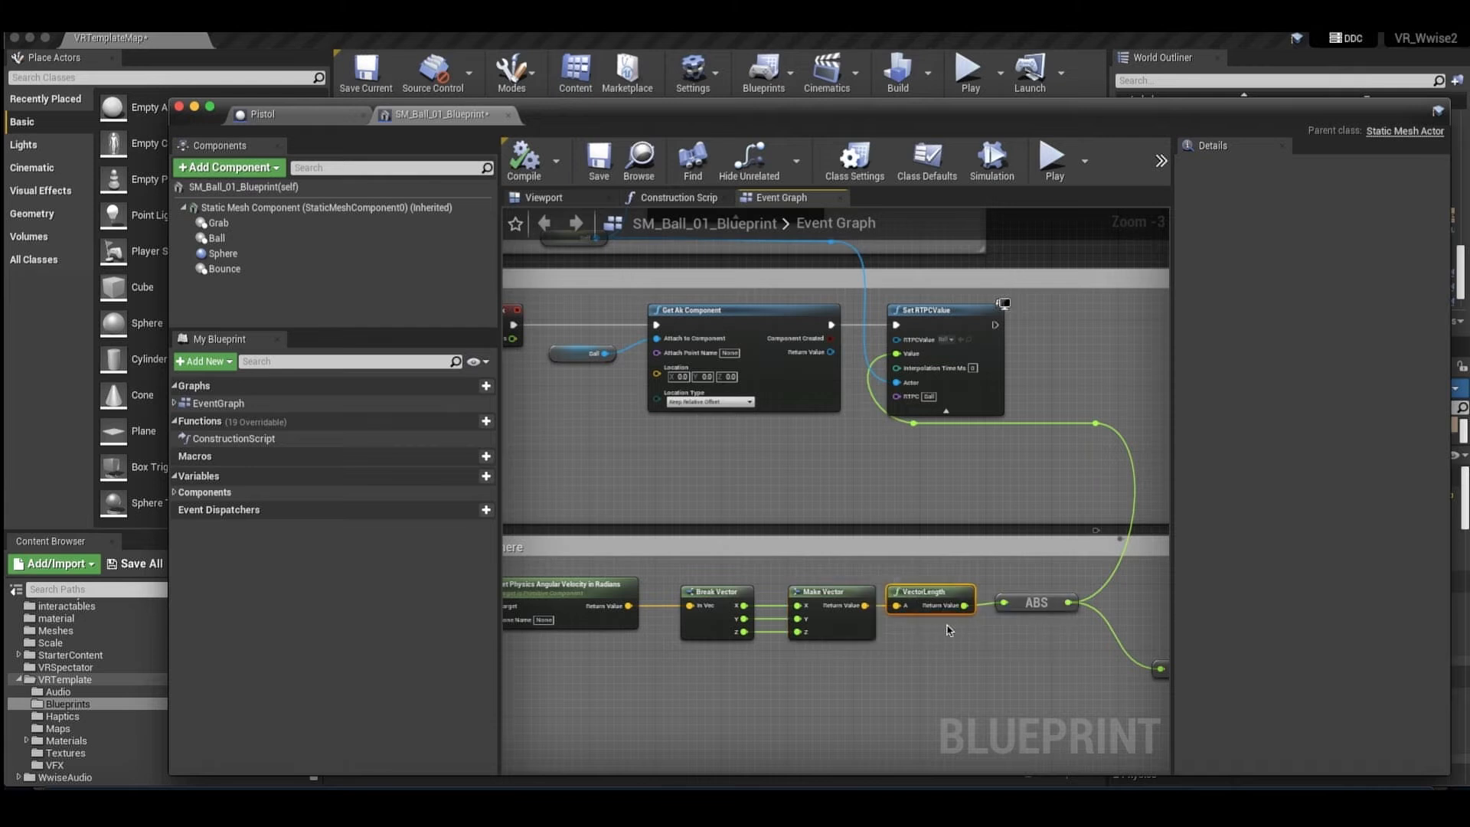
pyautogui.hscroll(1, 944, 630)
pyautogui.hscroll(2, 926, 624)
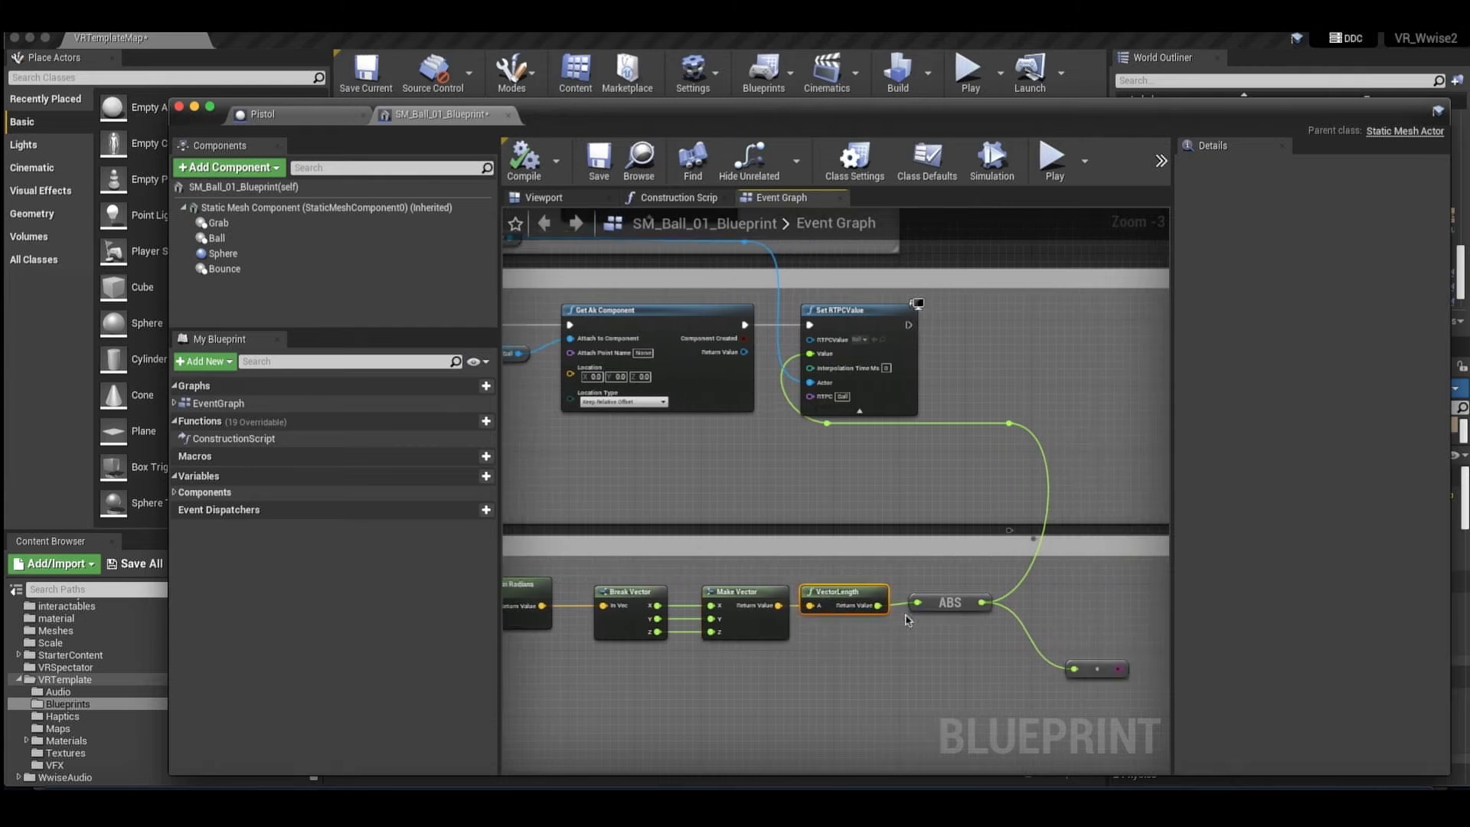
# Inspect the ABS node and its connections to Set RTPCValue and the float-to-string conversion beside Print String.
pyautogui.click(944, 605)
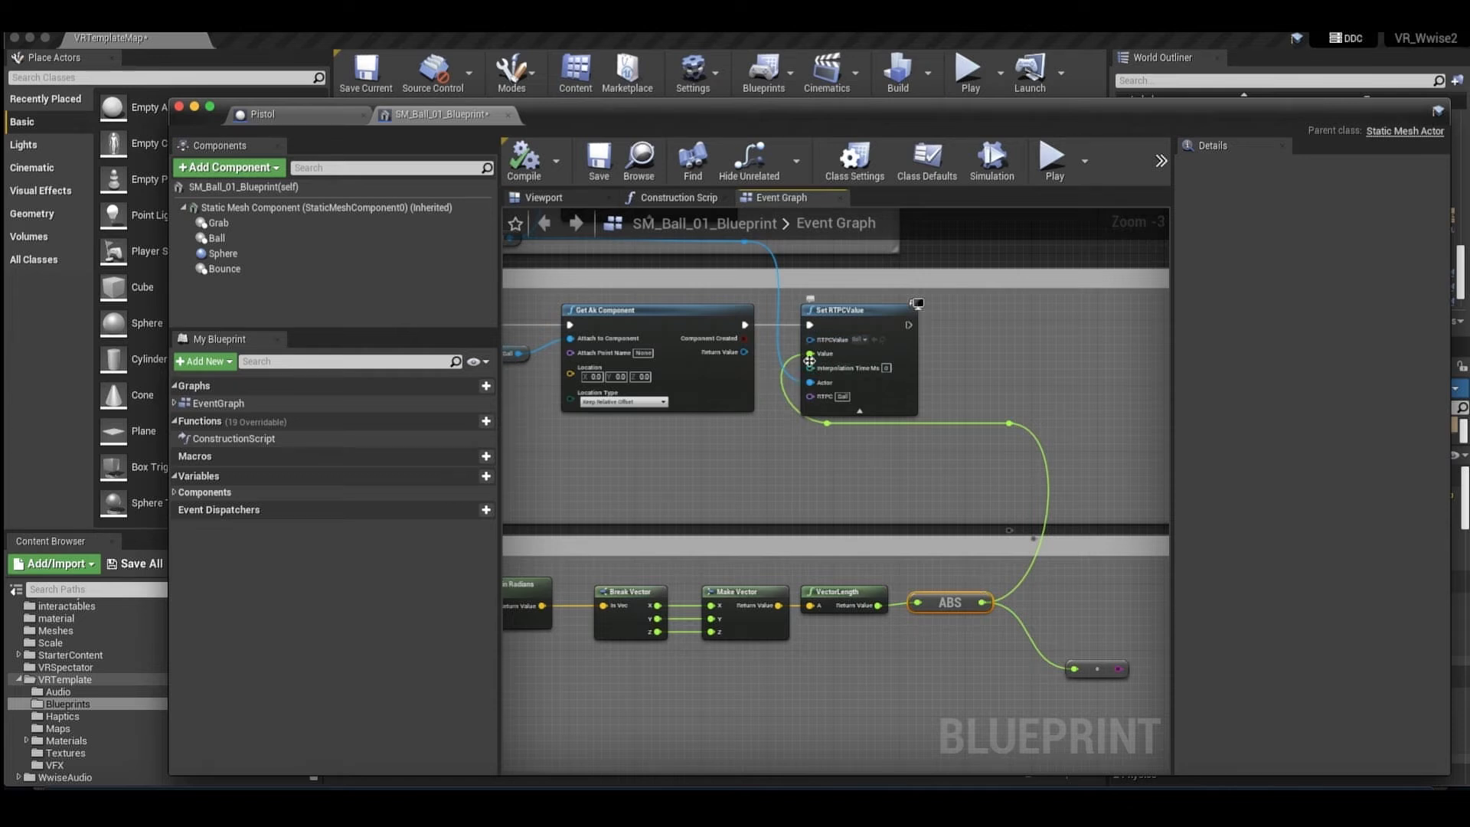
pyautogui.hscroll(3, 876, 452)
pyautogui.hscroll(-2, 875, 451)
pyautogui.scroll(-3, 868, 458)
pyautogui.hscroll(2, 868, 458)
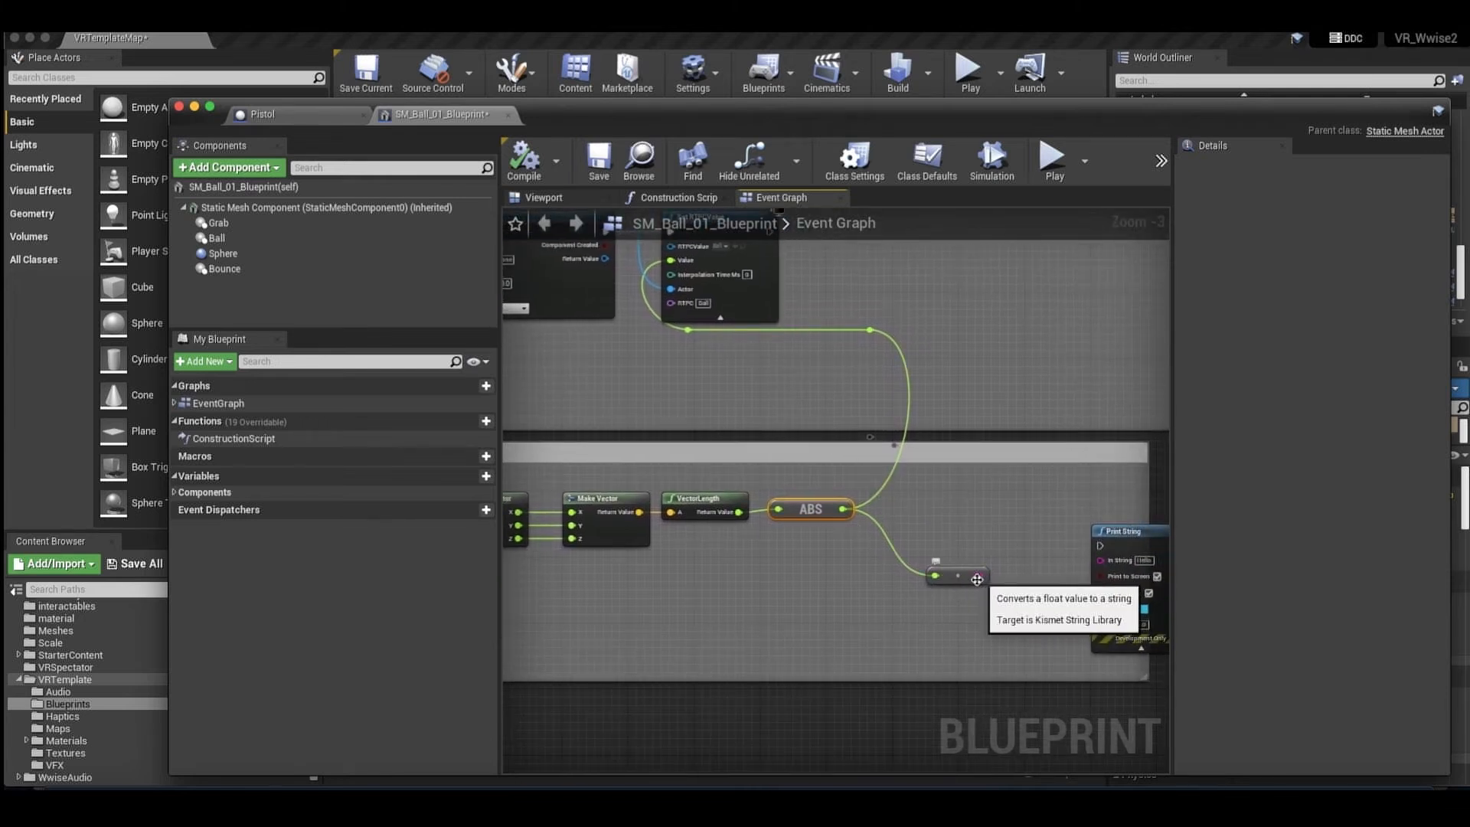
pyautogui.moveTo(980, 580); pyautogui.dragTo(843, 509)
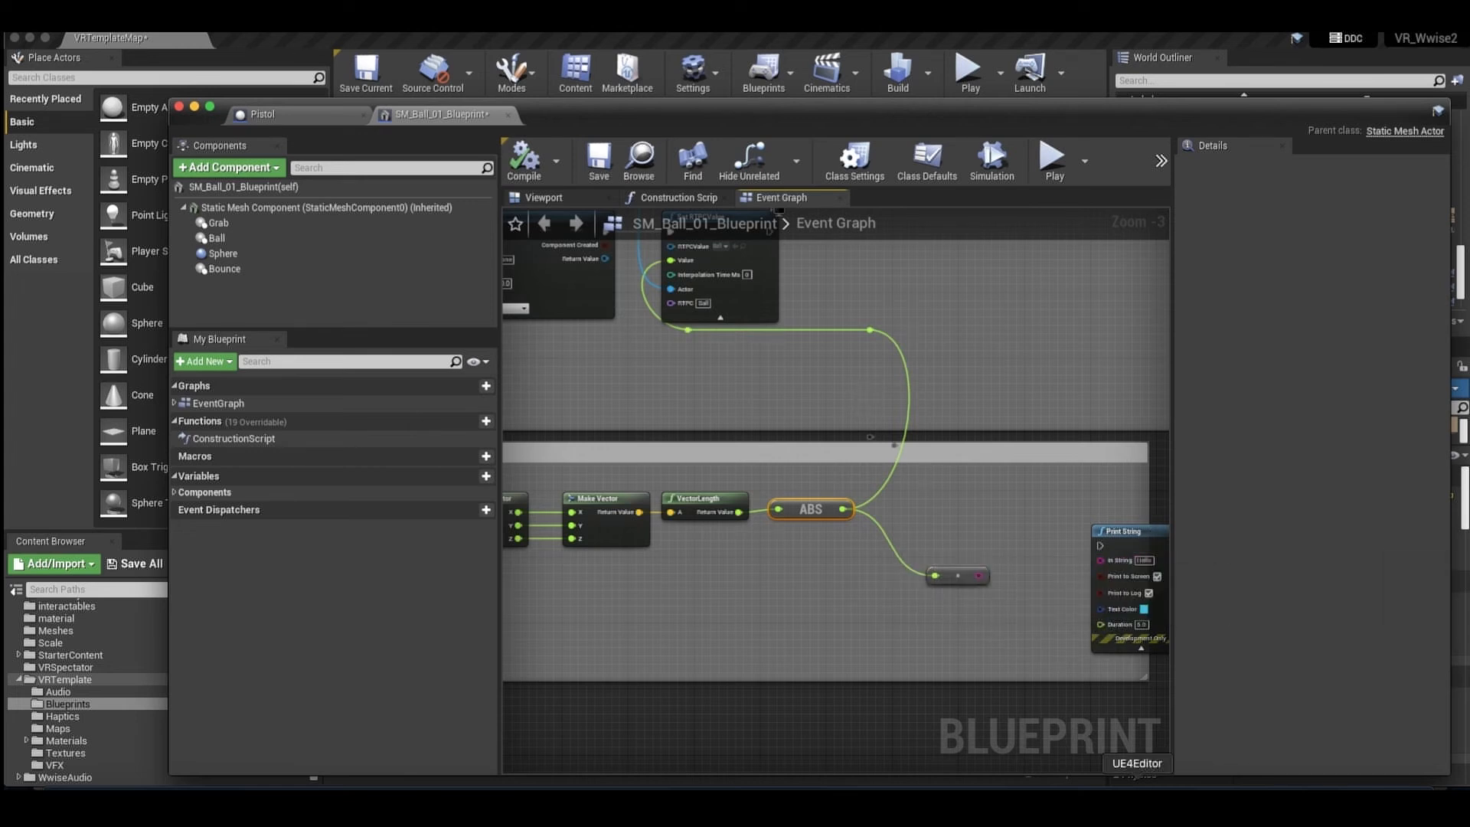
# Switch to Wwise, open the Ball game parameter under Sphere, and check its minimum and maximum range.
pyautogui.click(1180, 793)
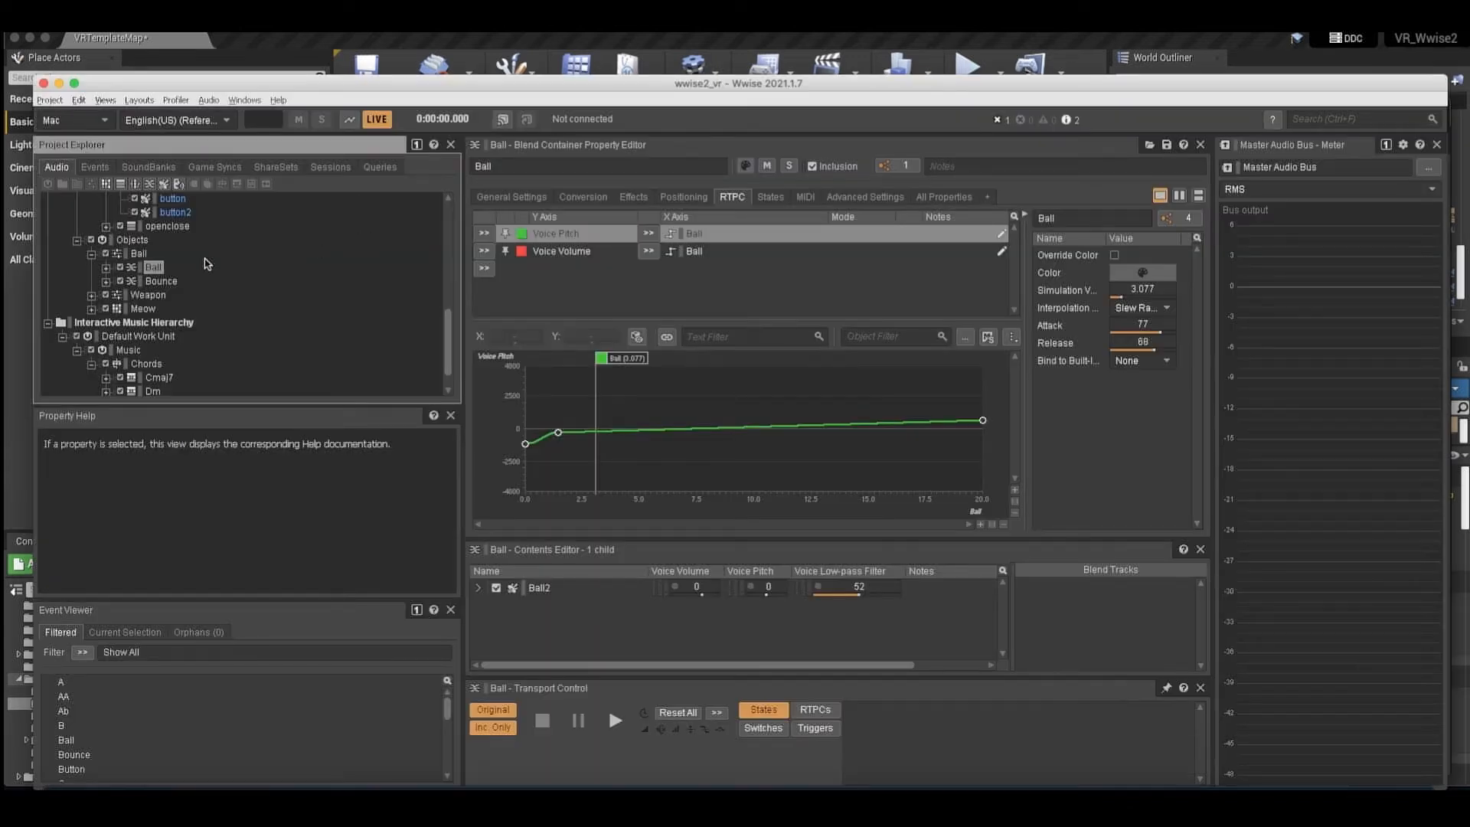
pyautogui.click(214, 173)
pyautogui.click(127, 351)
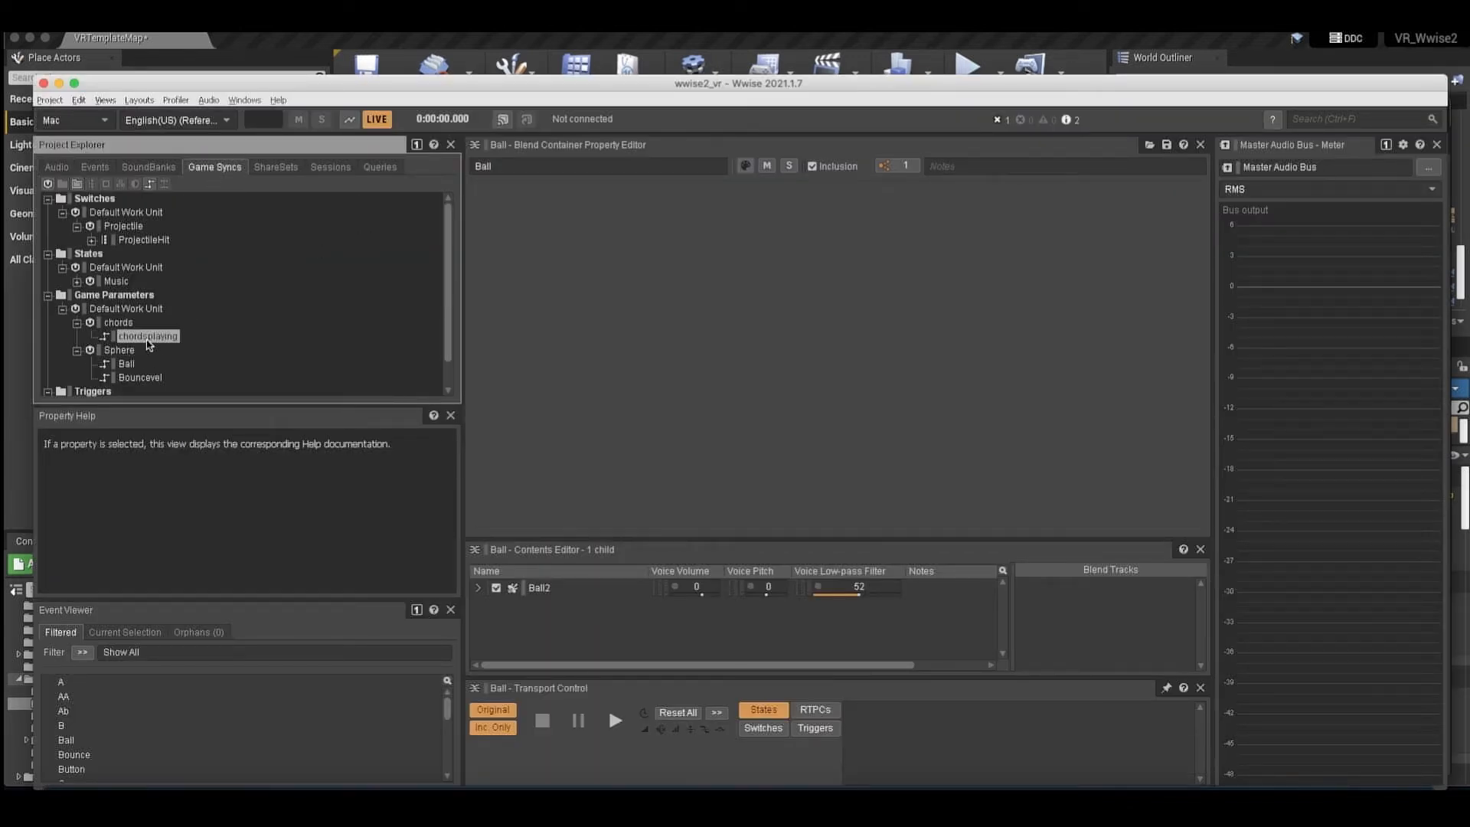
pyautogui.click(126, 364)
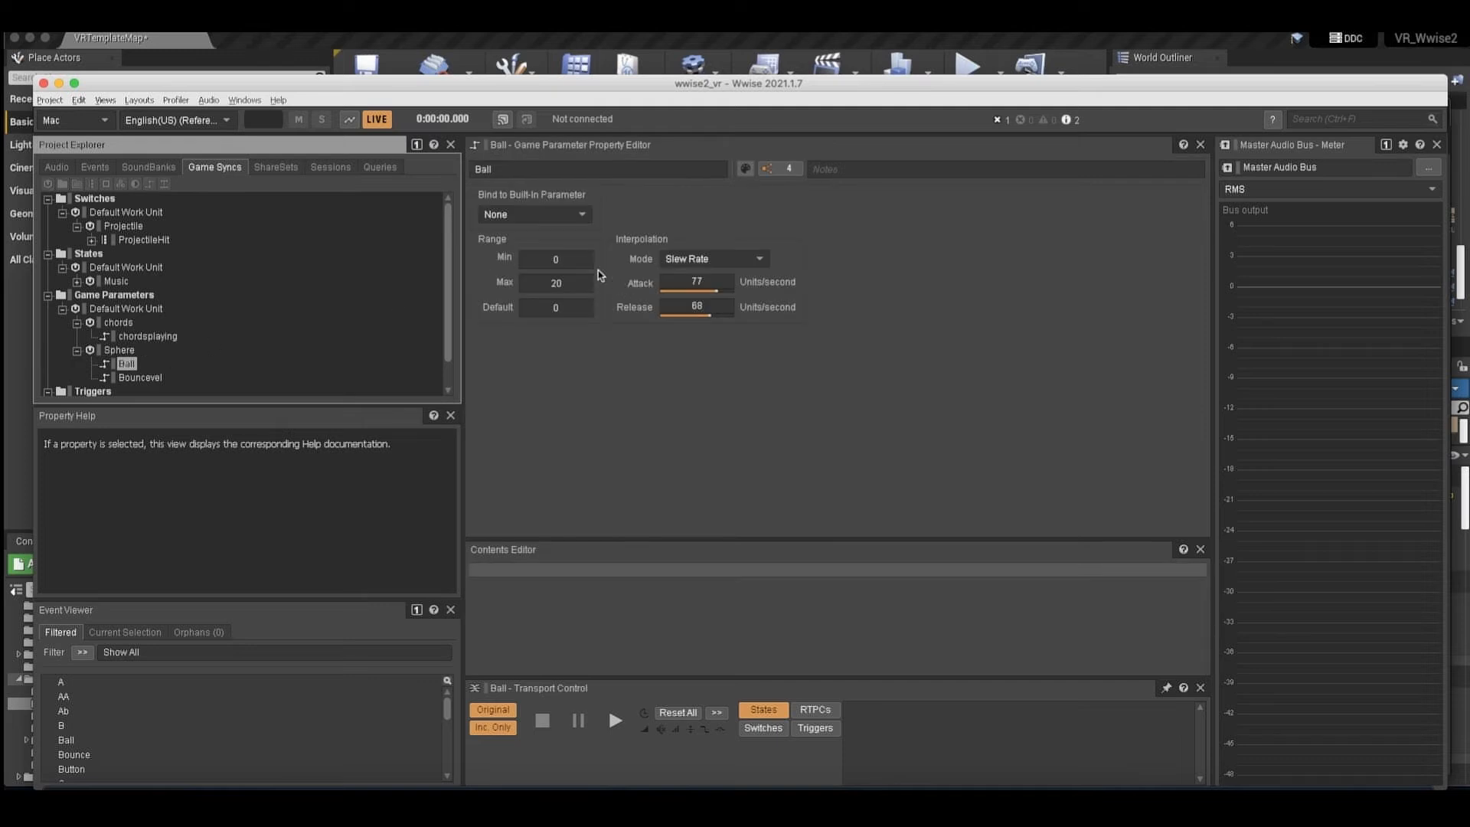
pyautogui.click(575, 261)
pyautogui.click(563, 283)
pyautogui.click(561, 261)
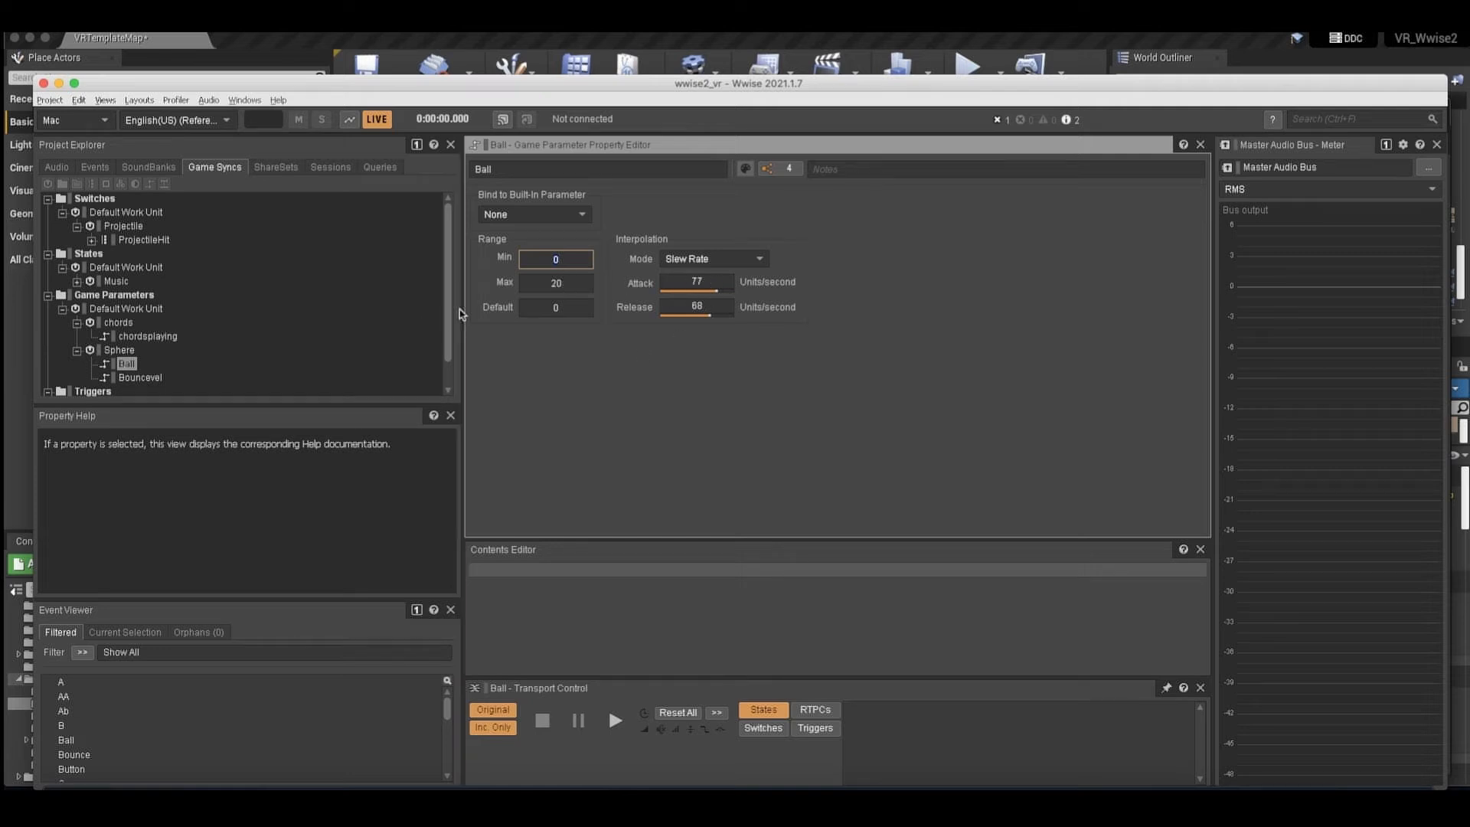
# Return to the Ball blend container in the audio hierarchy and view its Voice Pitch and Voice Volume RTPC curves.
pyautogui.click(55, 168)
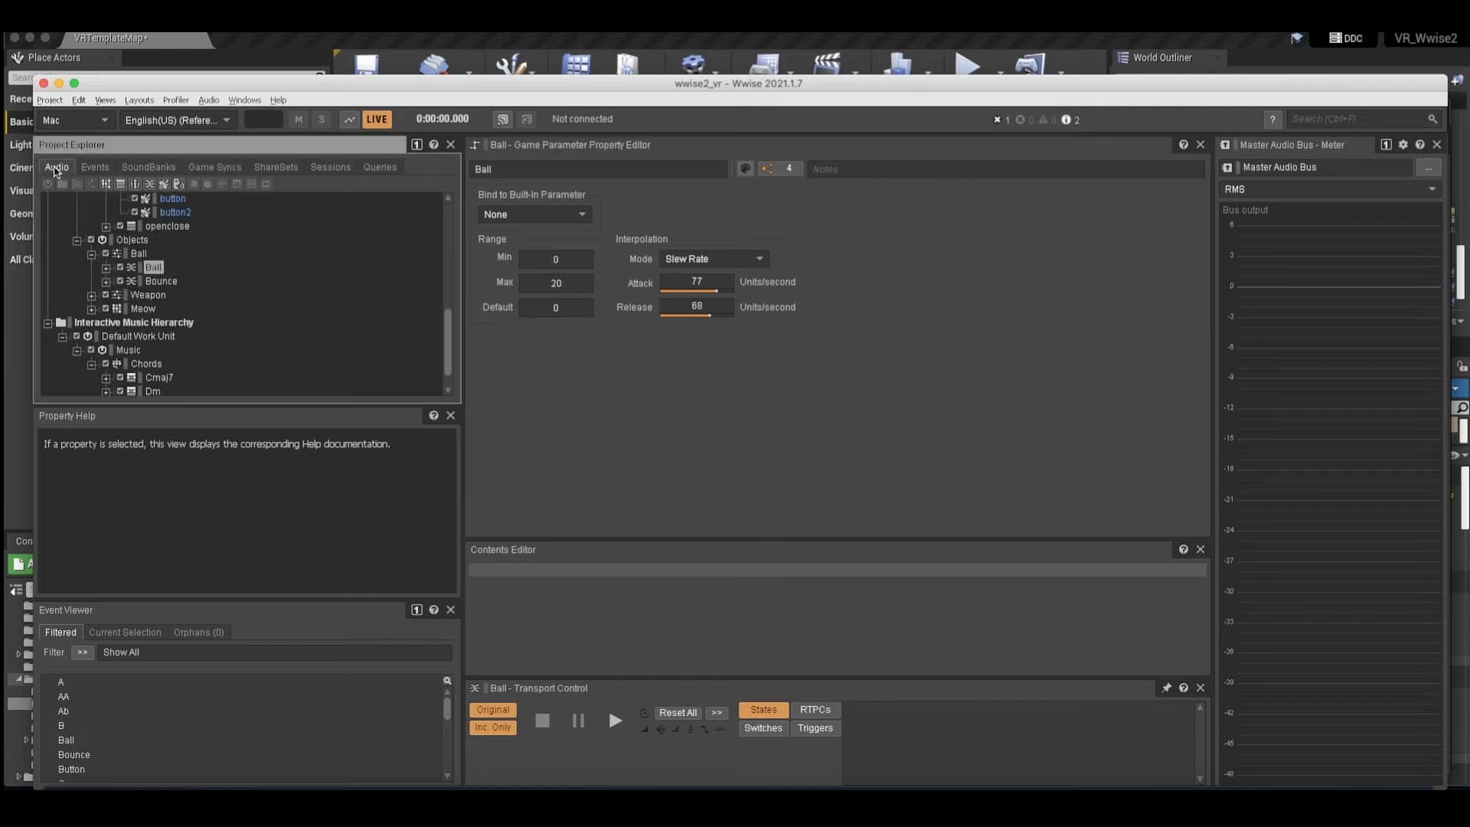
pyautogui.click(140, 257)
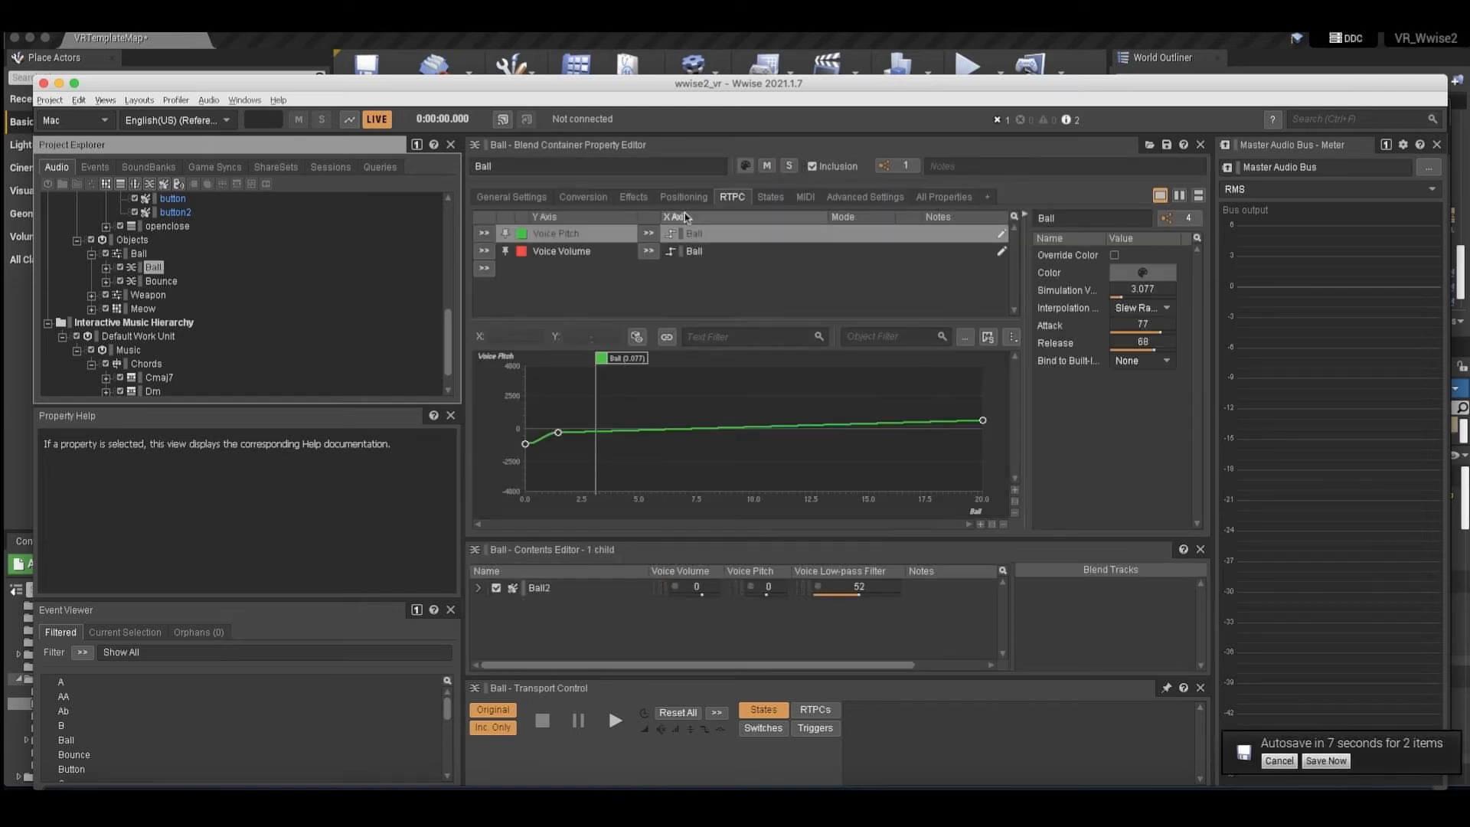
pyautogui.click(600, 253)
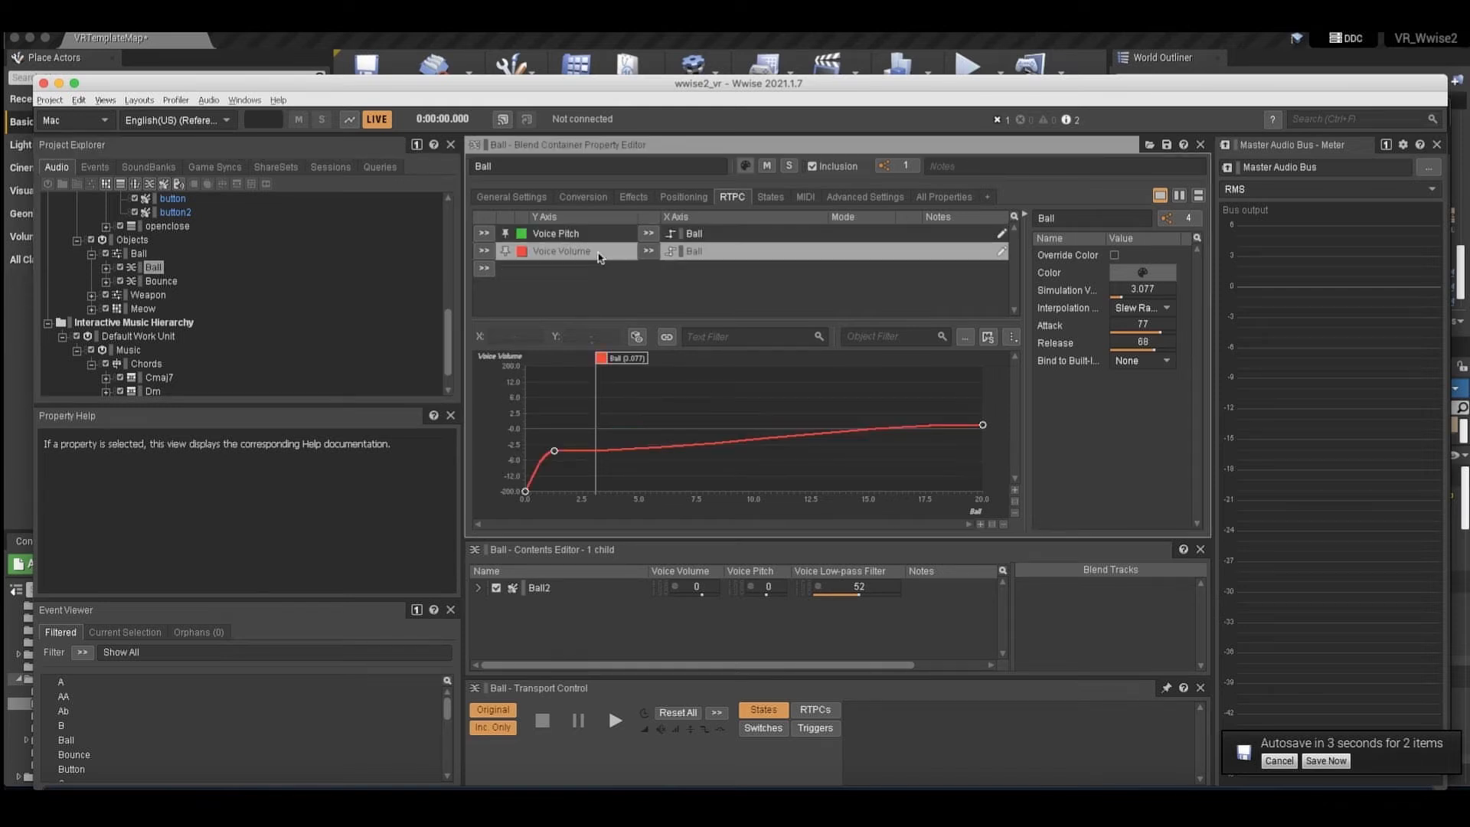
# Move the simulated Ball value on the Voice Volume curve to about 11 and audition the Ball container.
pyautogui.moveTo(611, 360); pyautogui.dragTo(574, 359)
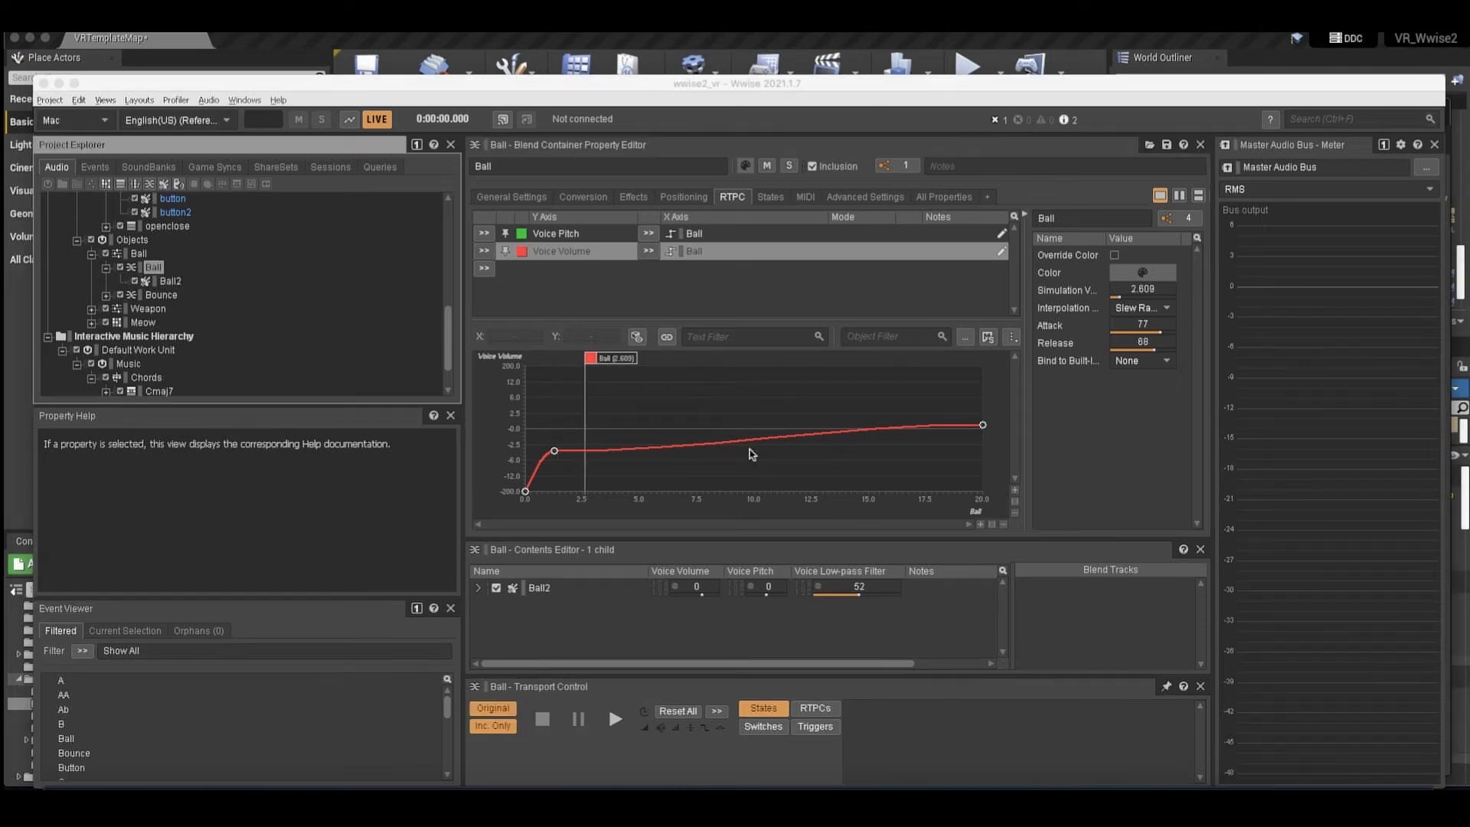
pyautogui.moveTo(611, 360); pyautogui.dragTo(776, 387)
pyautogui.press('space')
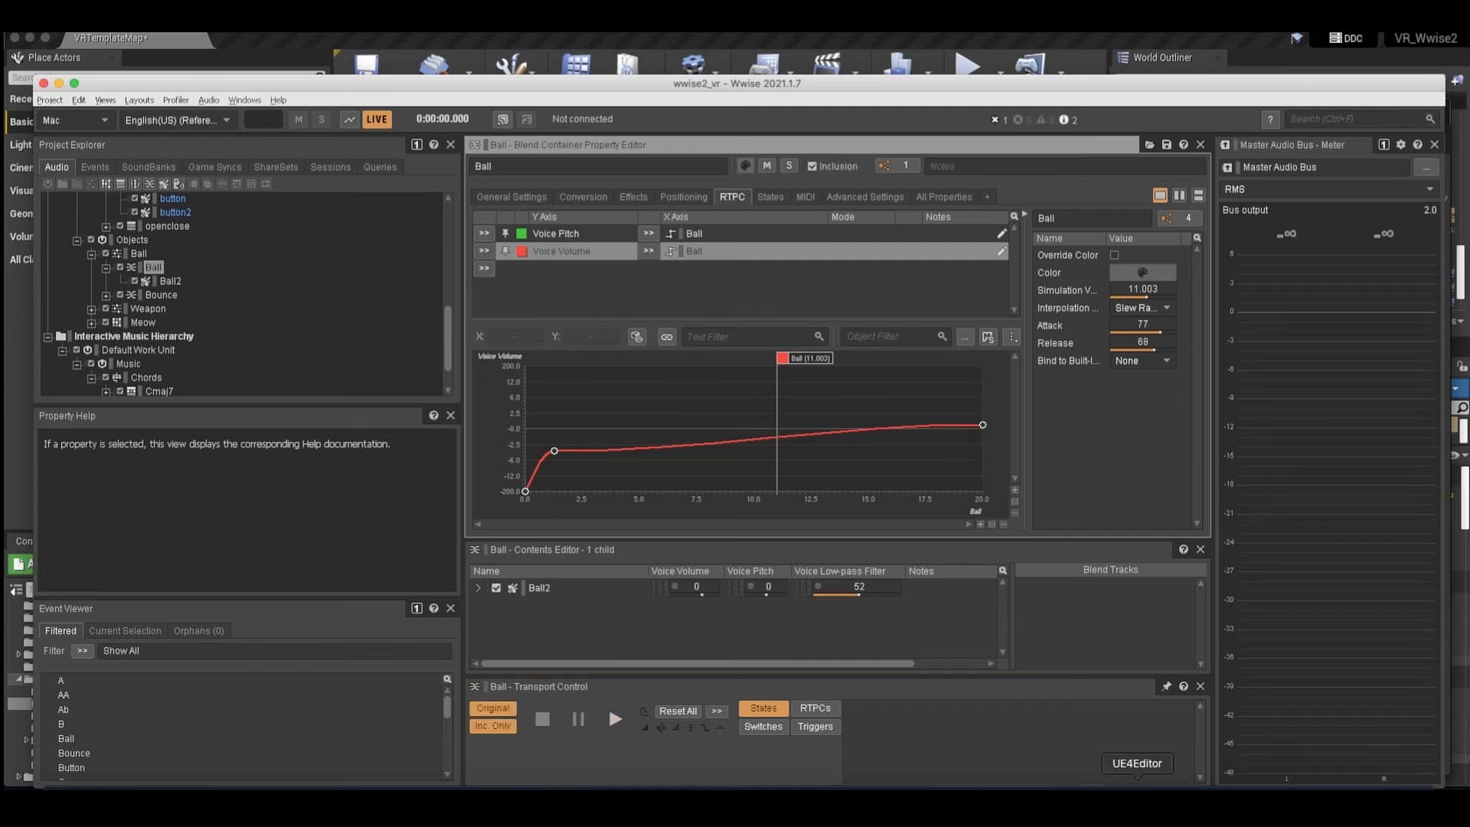
# Switch back to Unreal and inspect the Post Event node in the ball blueprint's wake/sleep section.
pyautogui.click(1137, 801)
pyautogui.hscroll(-1, 628, 452)
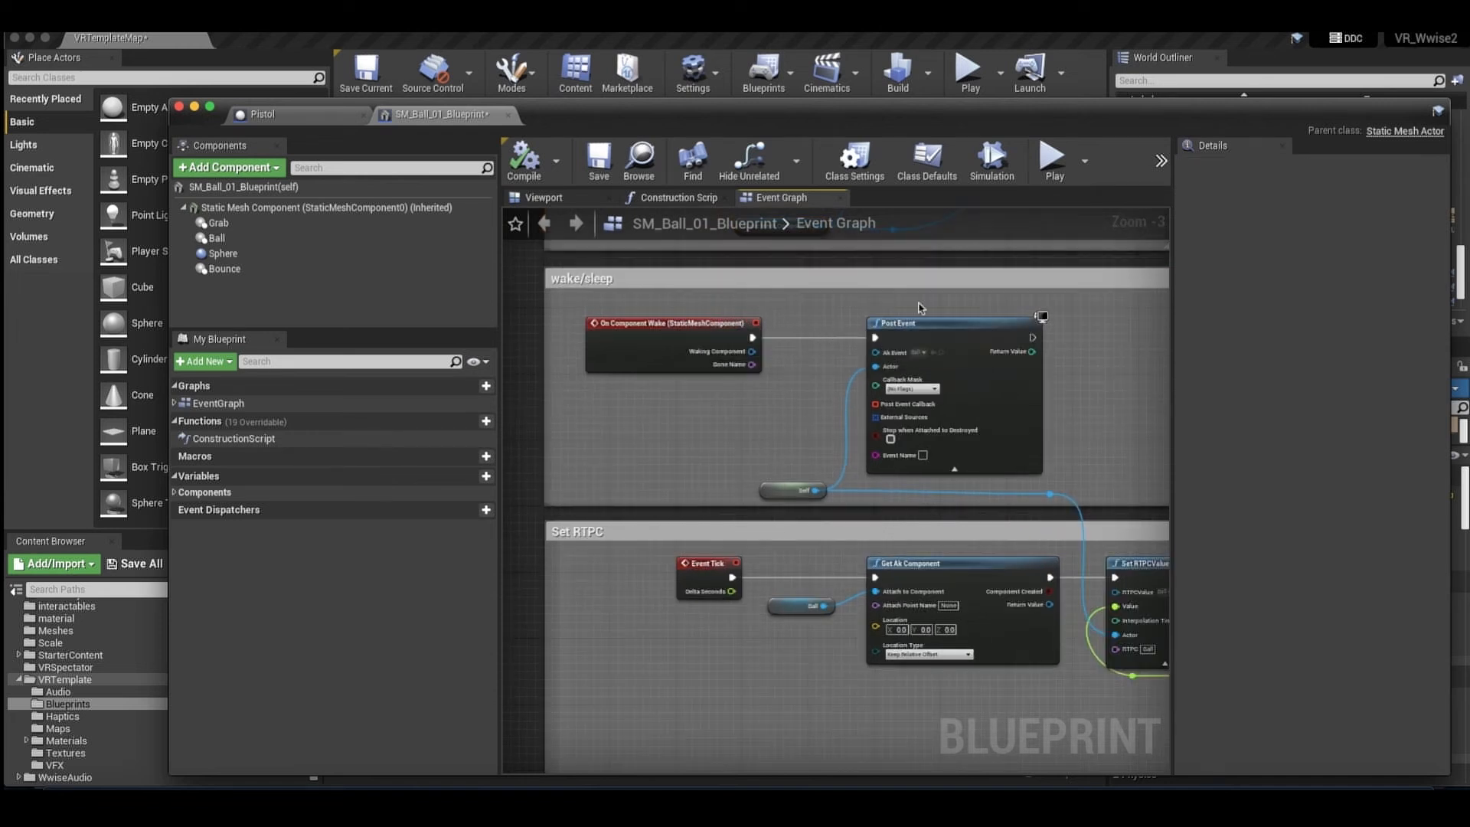
pyautogui.click(917, 320)
pyautogui.scroll(1, 900, 396)
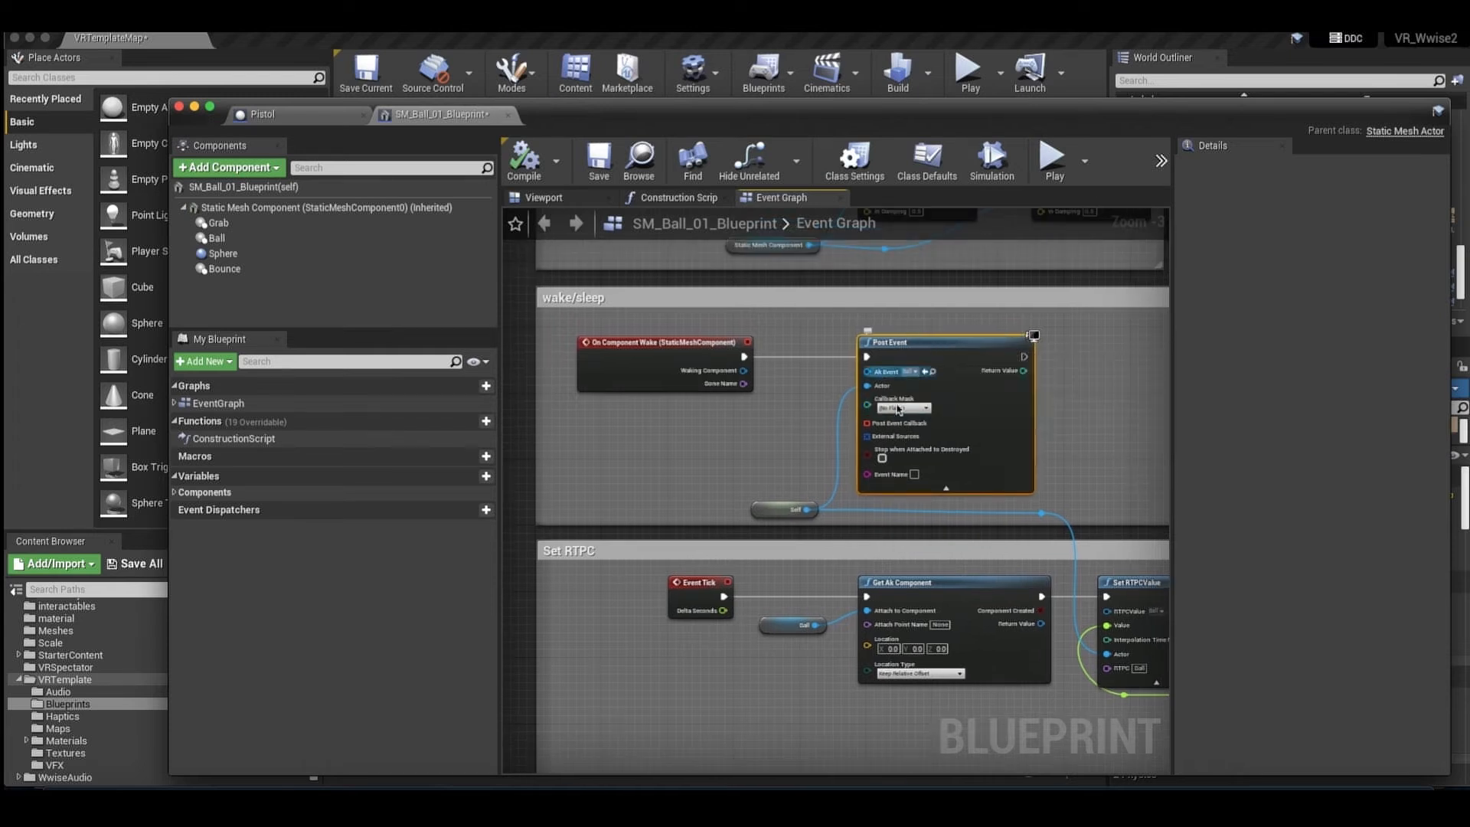
pyautogui.hscroll(1, 924, 374)
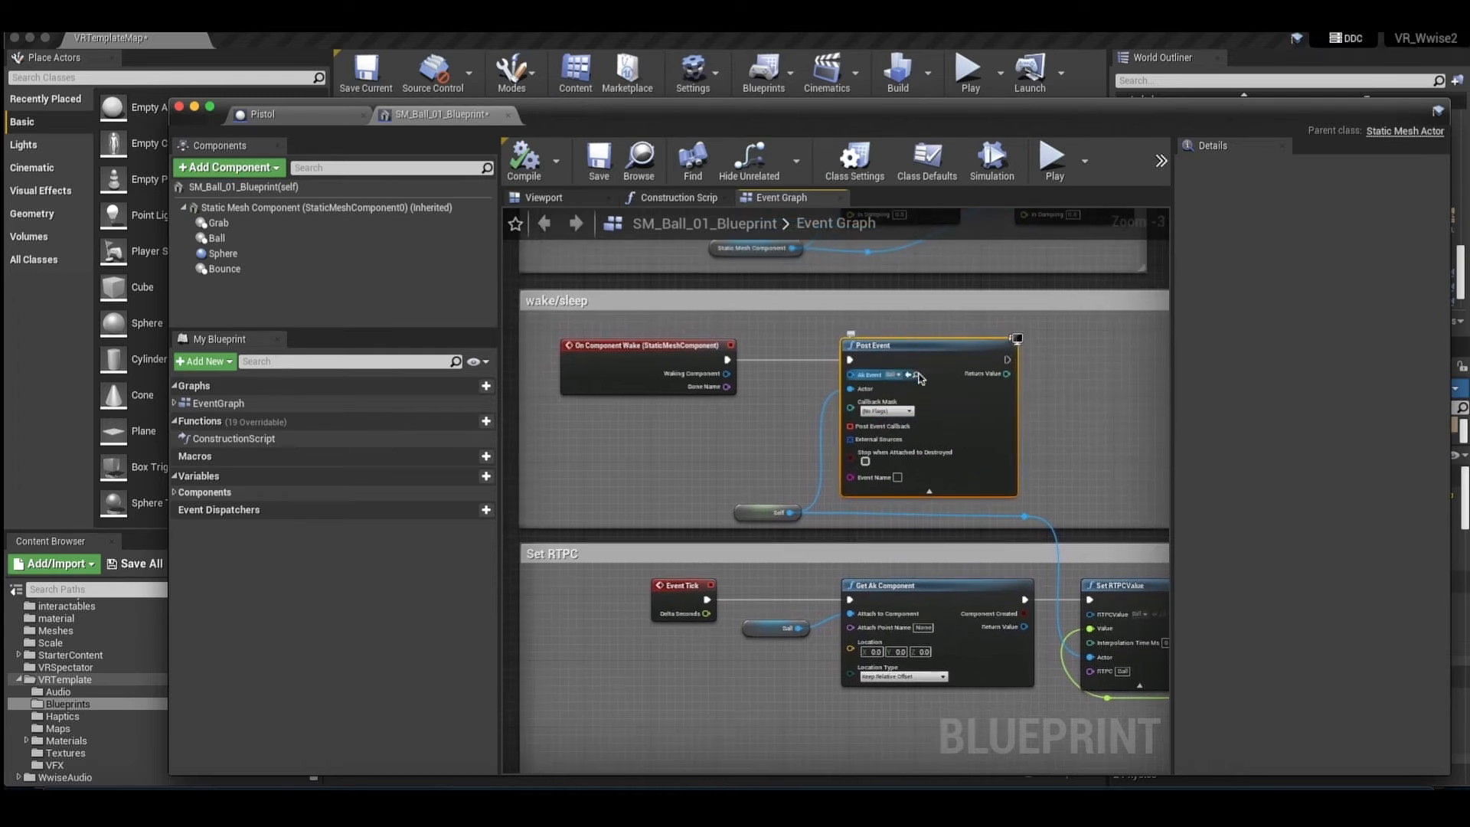
# Switch to Wwise and open the Ball2 sound's general settings to check its loop options.
pyautogui.click(1187, 795)
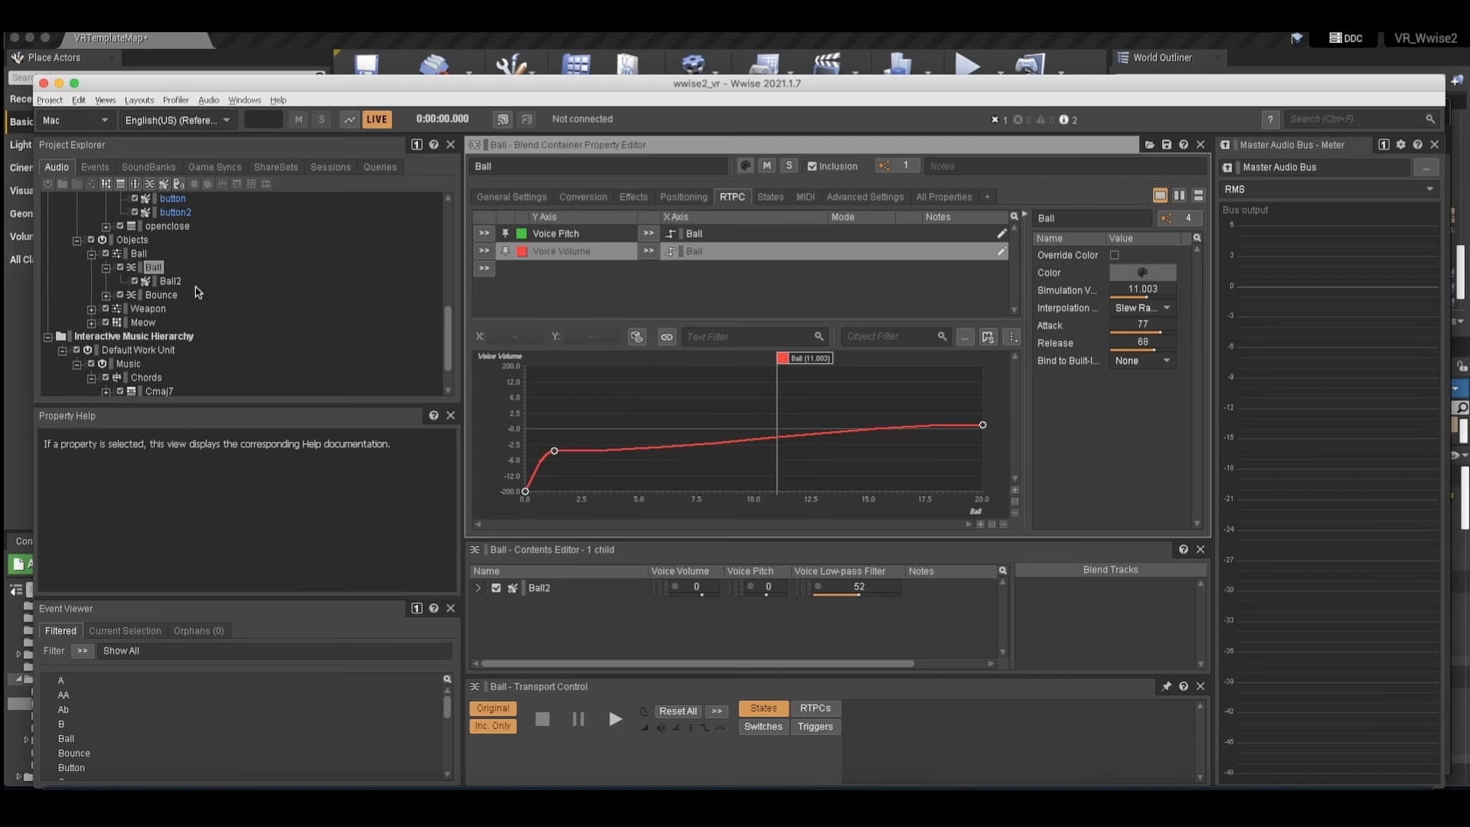
pyautogui.click(170, 282)
pyautogui.click(511, 197)
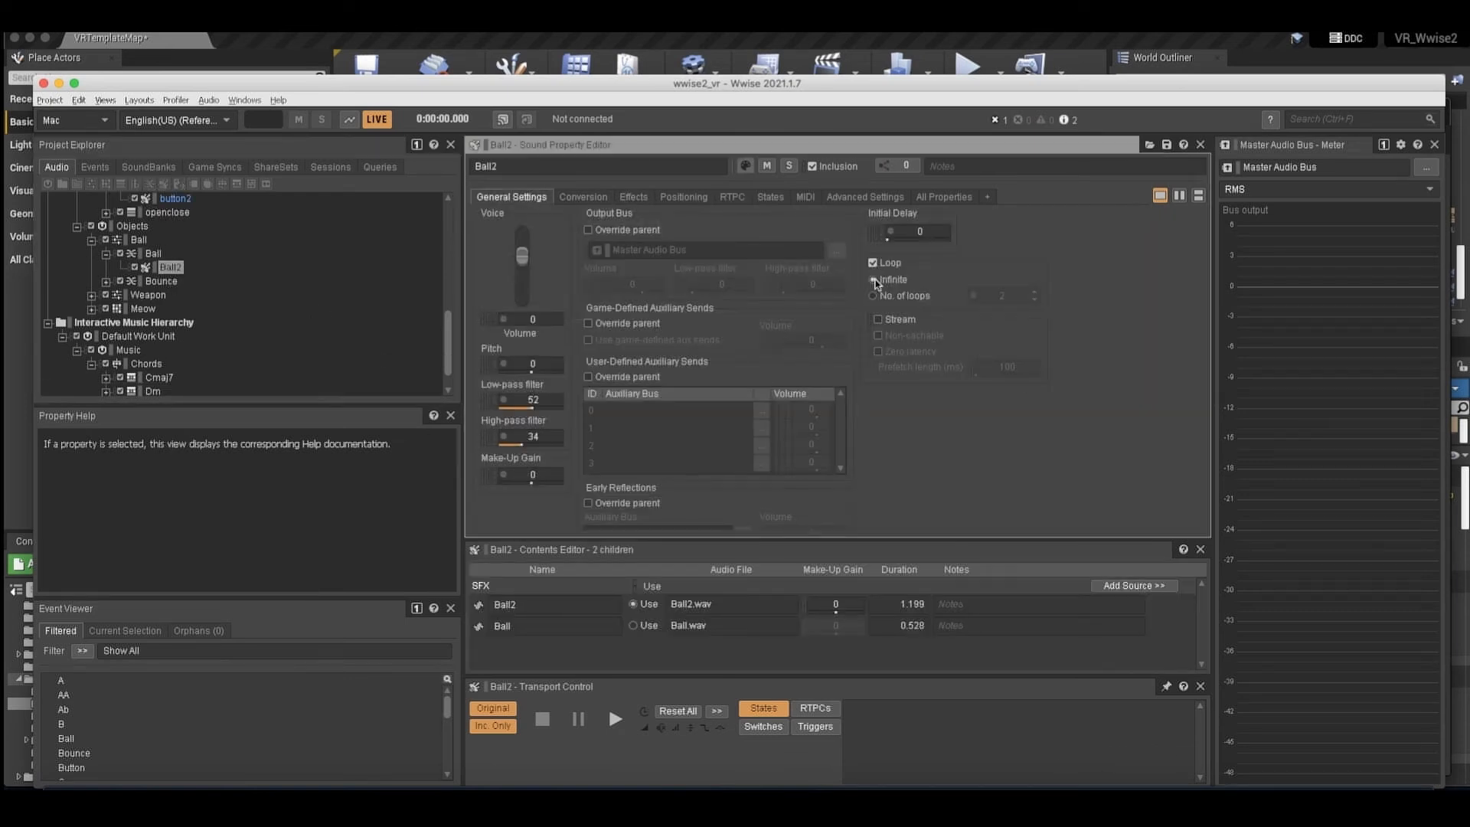
# Audition the looping Ball2 sound and switch back to Unreal to view the ball blueprint's Damping section.
pyautogui.press('space')
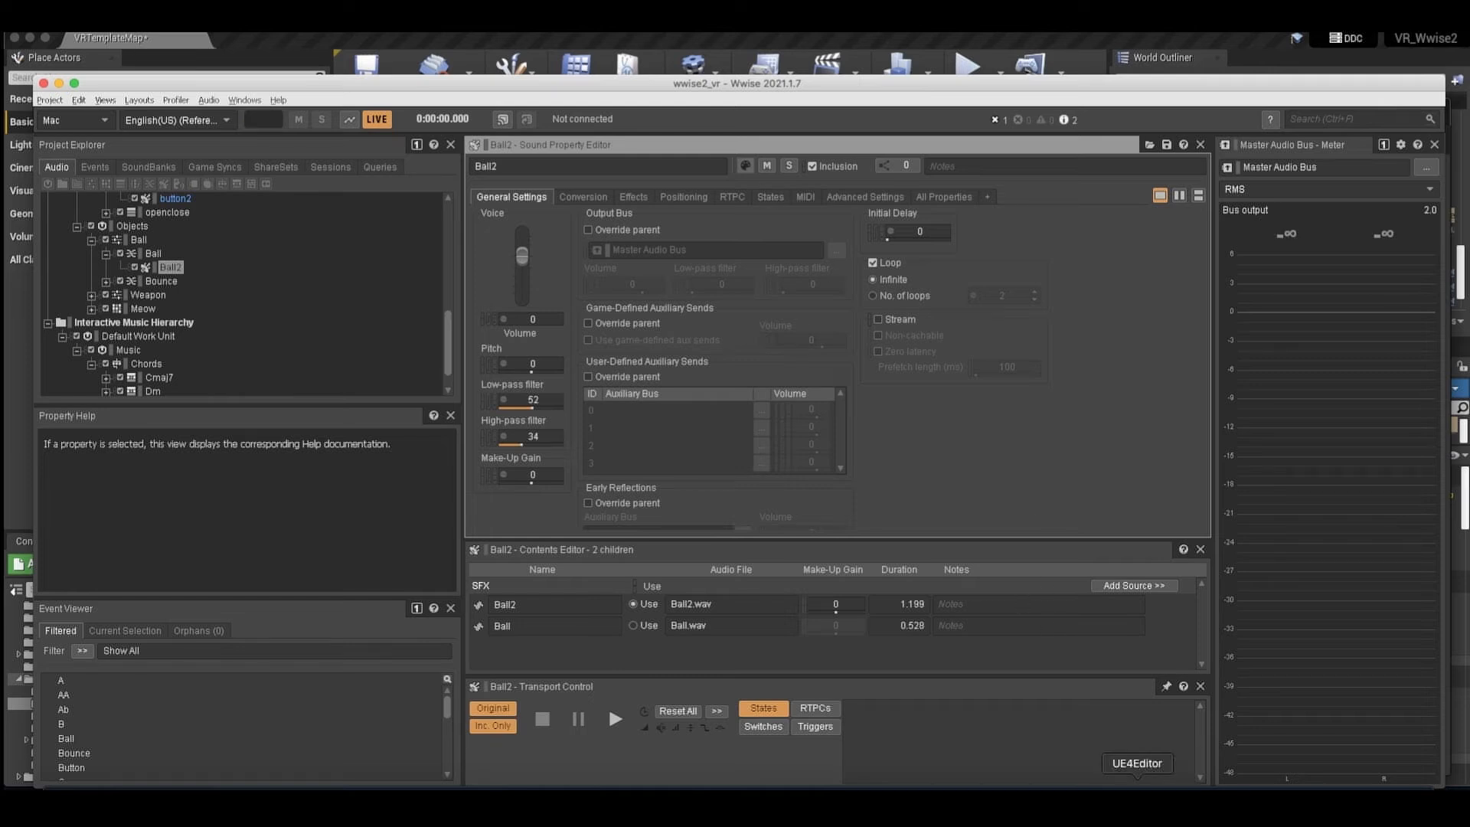
pyautogui.click(1138, 802)
pyautogui.scroll(5, 653, 331)
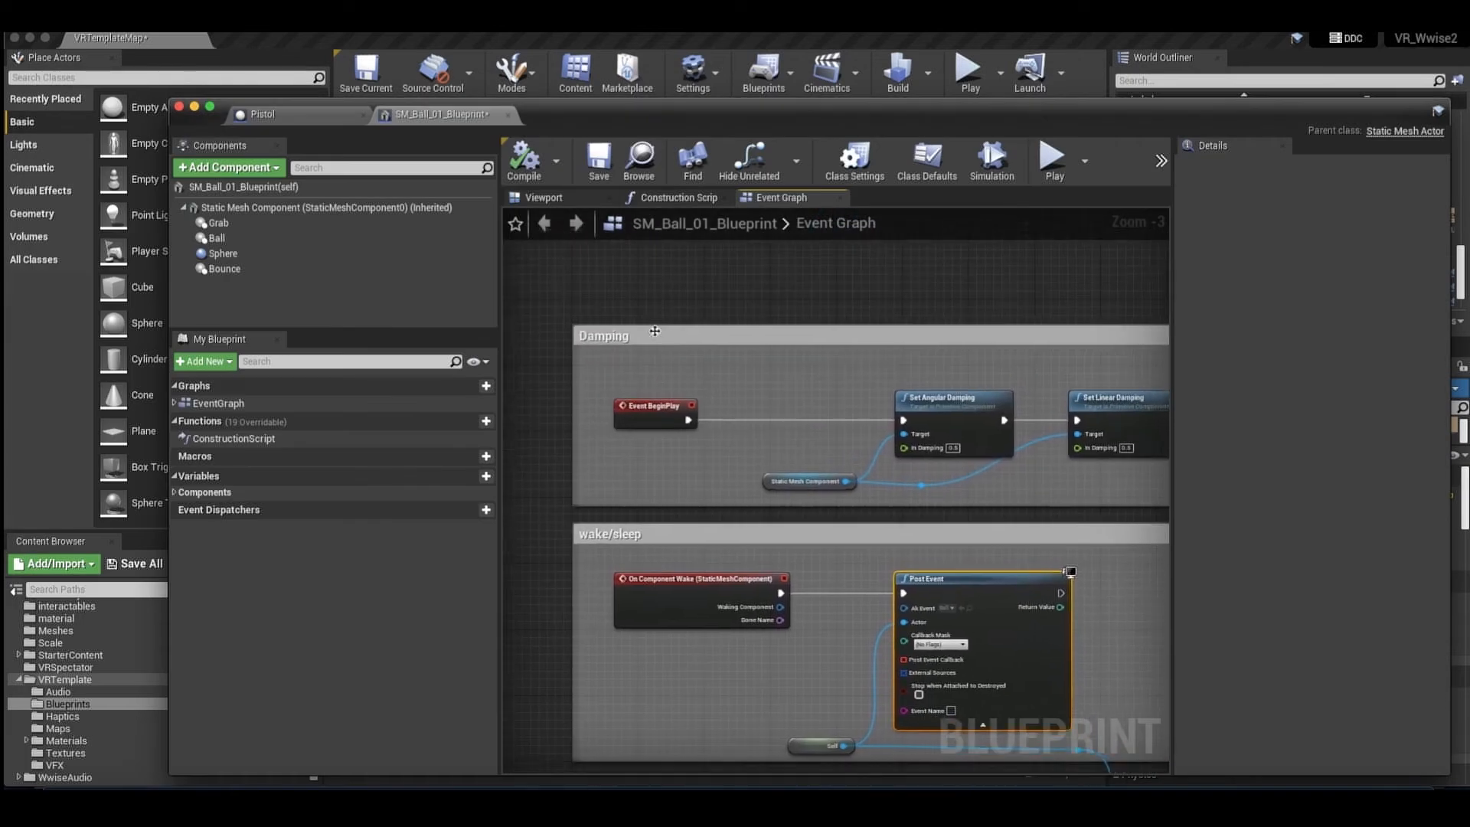
pyautogui.moveTo(654, 331); pyautogui.dragTo(643, 324, button='right')
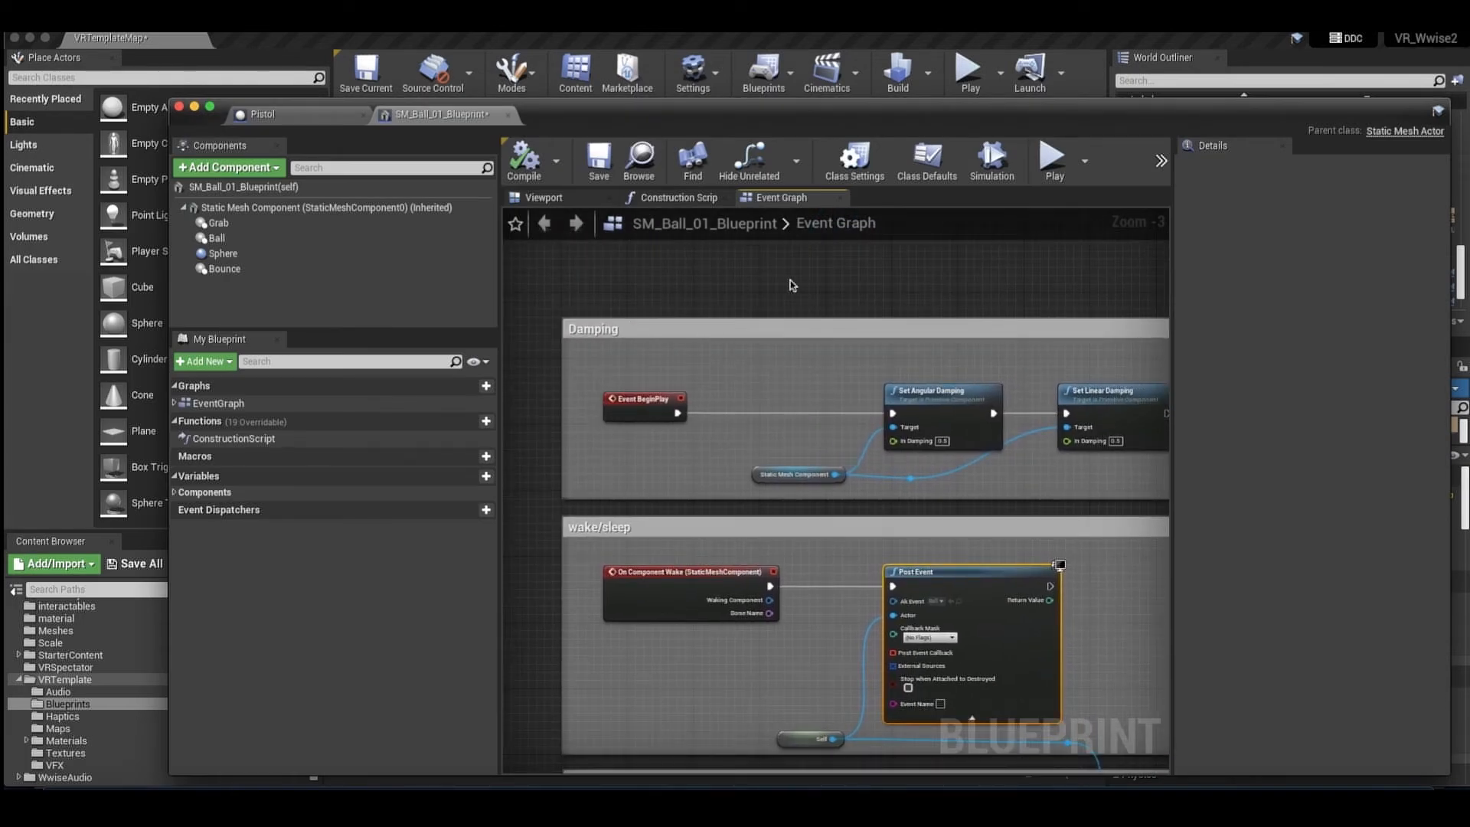
pyautogui.hscroll(2, 793, 286)
pyautogui.moveTo(773, 276); pyautogui.dragTo(955, 410)
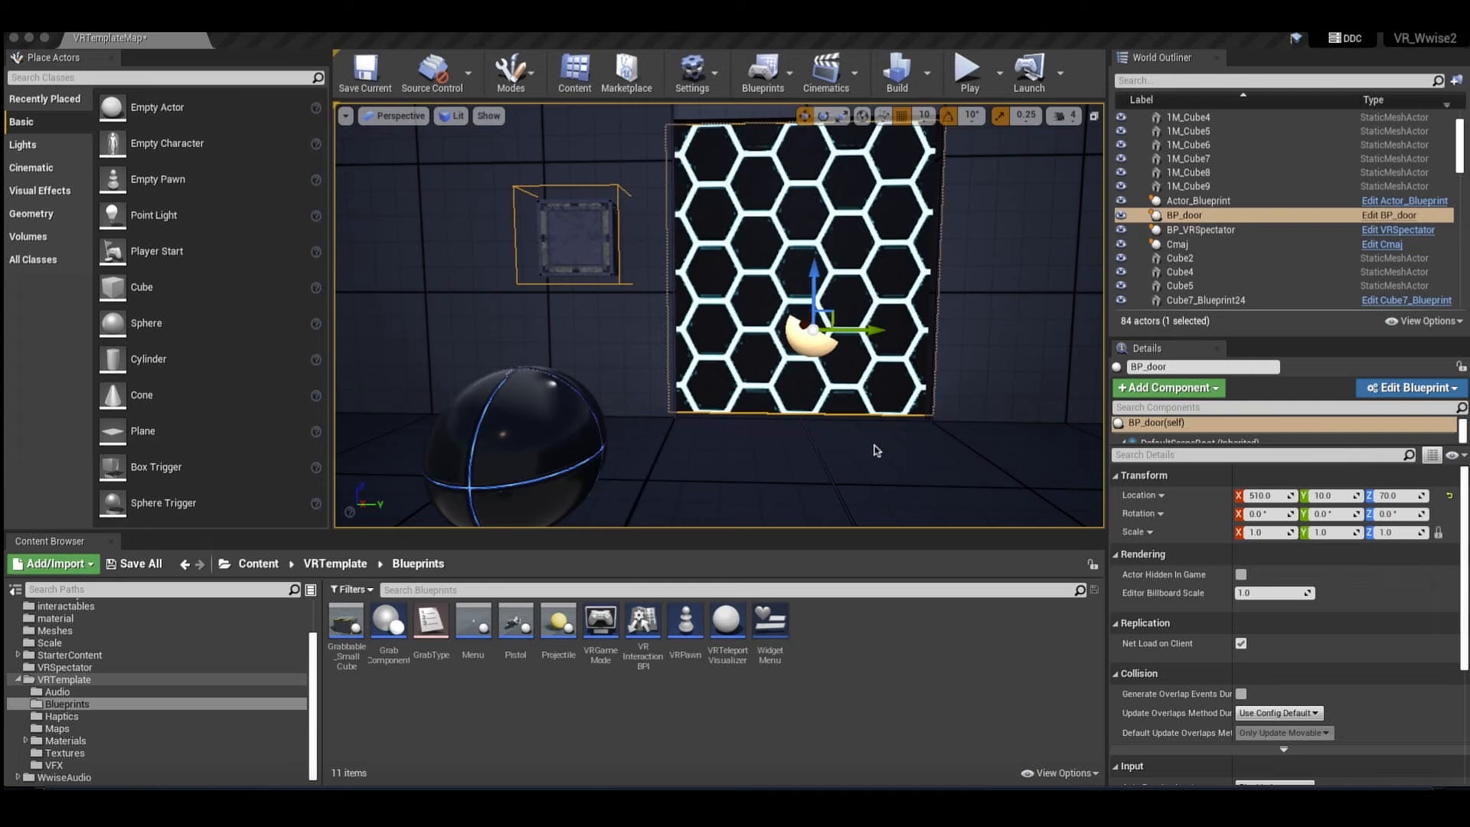
# Select the hexagon-patterned BP_door actor in the level and look over the door and its trigger box.
pyautogui.hscroll(-5, 879, 438)
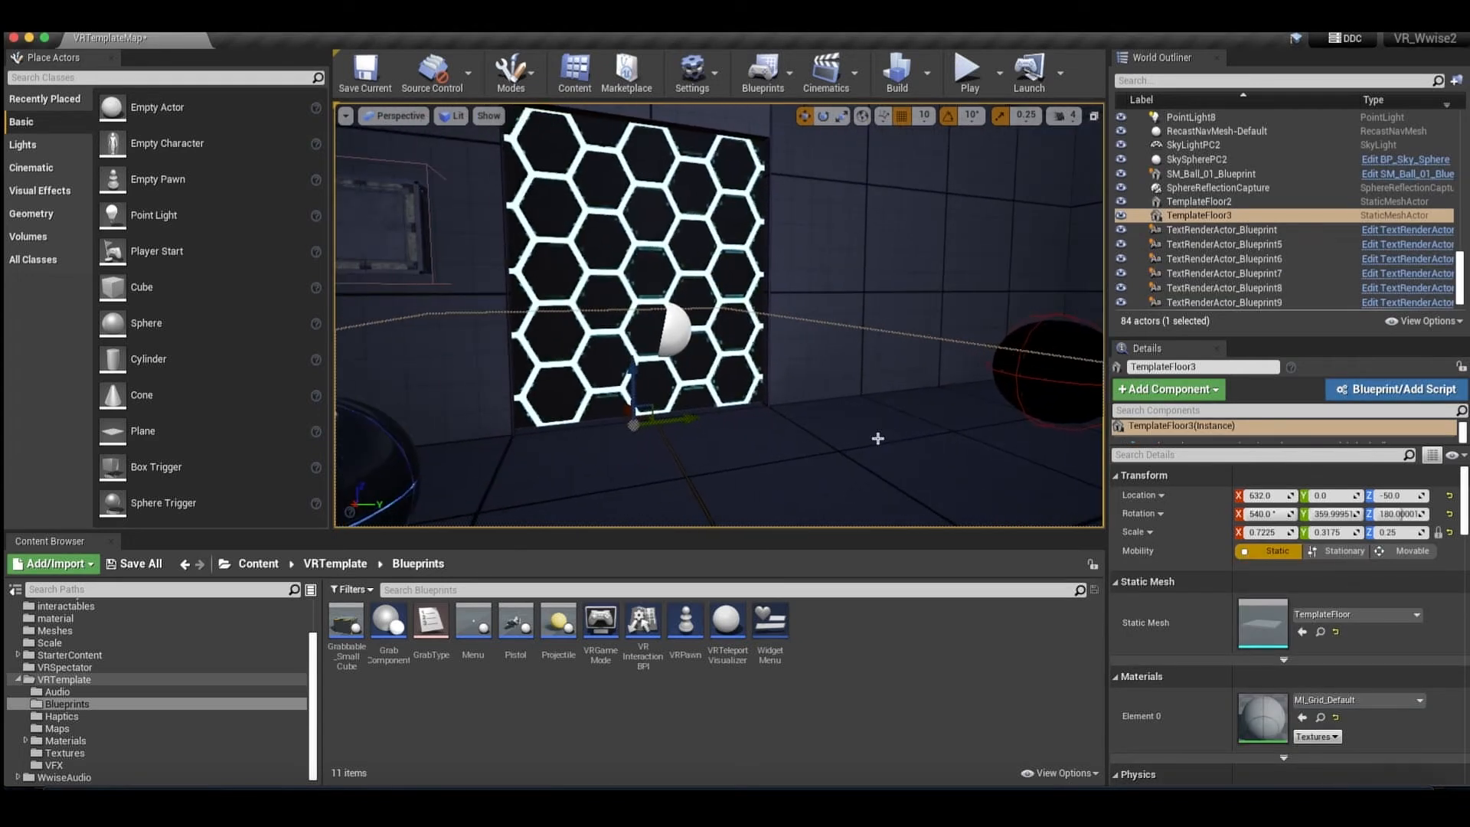
pyautogui.hscroll(-1, 878, 439)
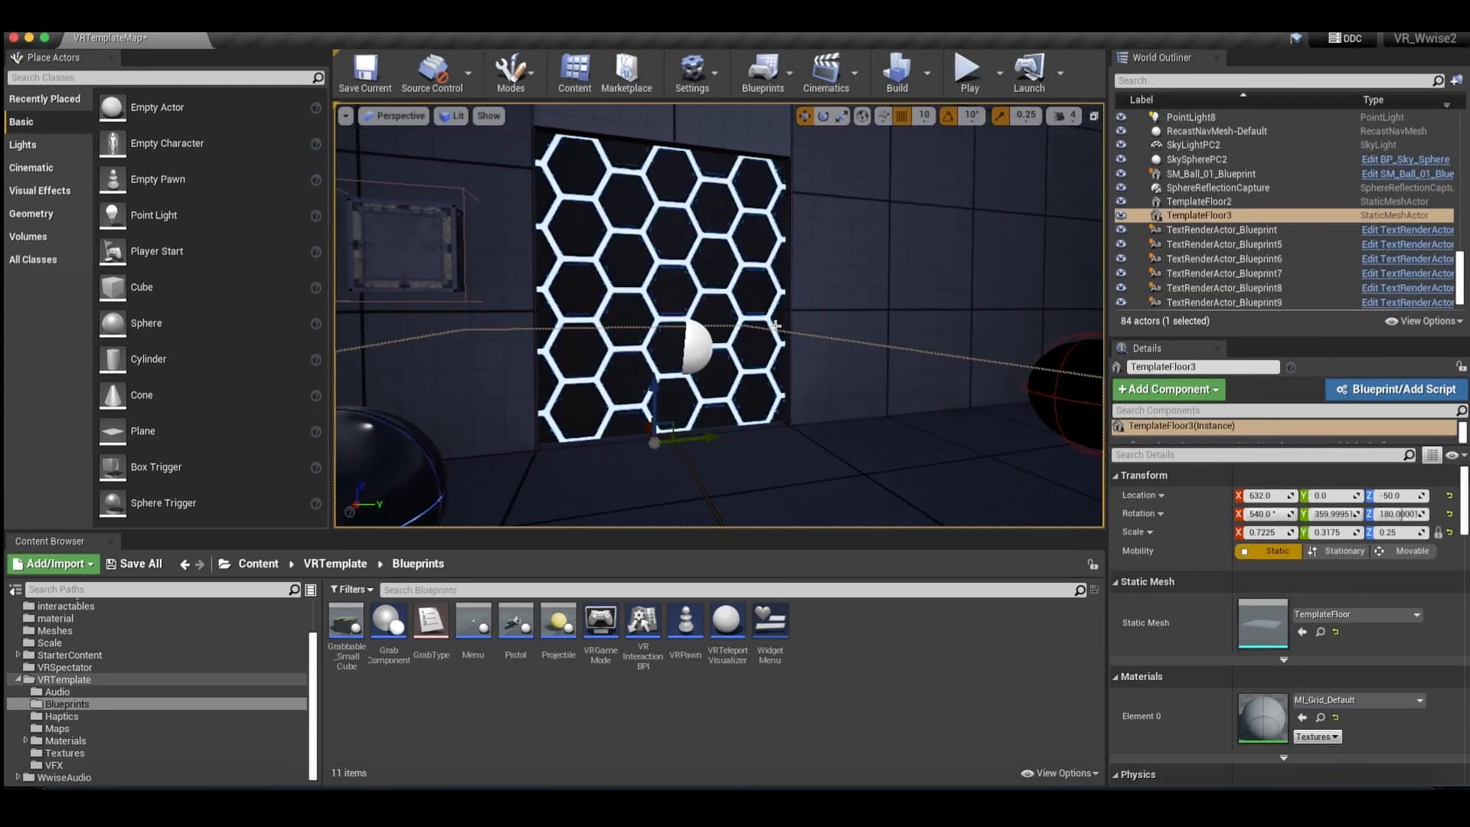
pyautogui.hscroll(-2, 728, 292)
pyautogui.hscroll(1, 727, 291)
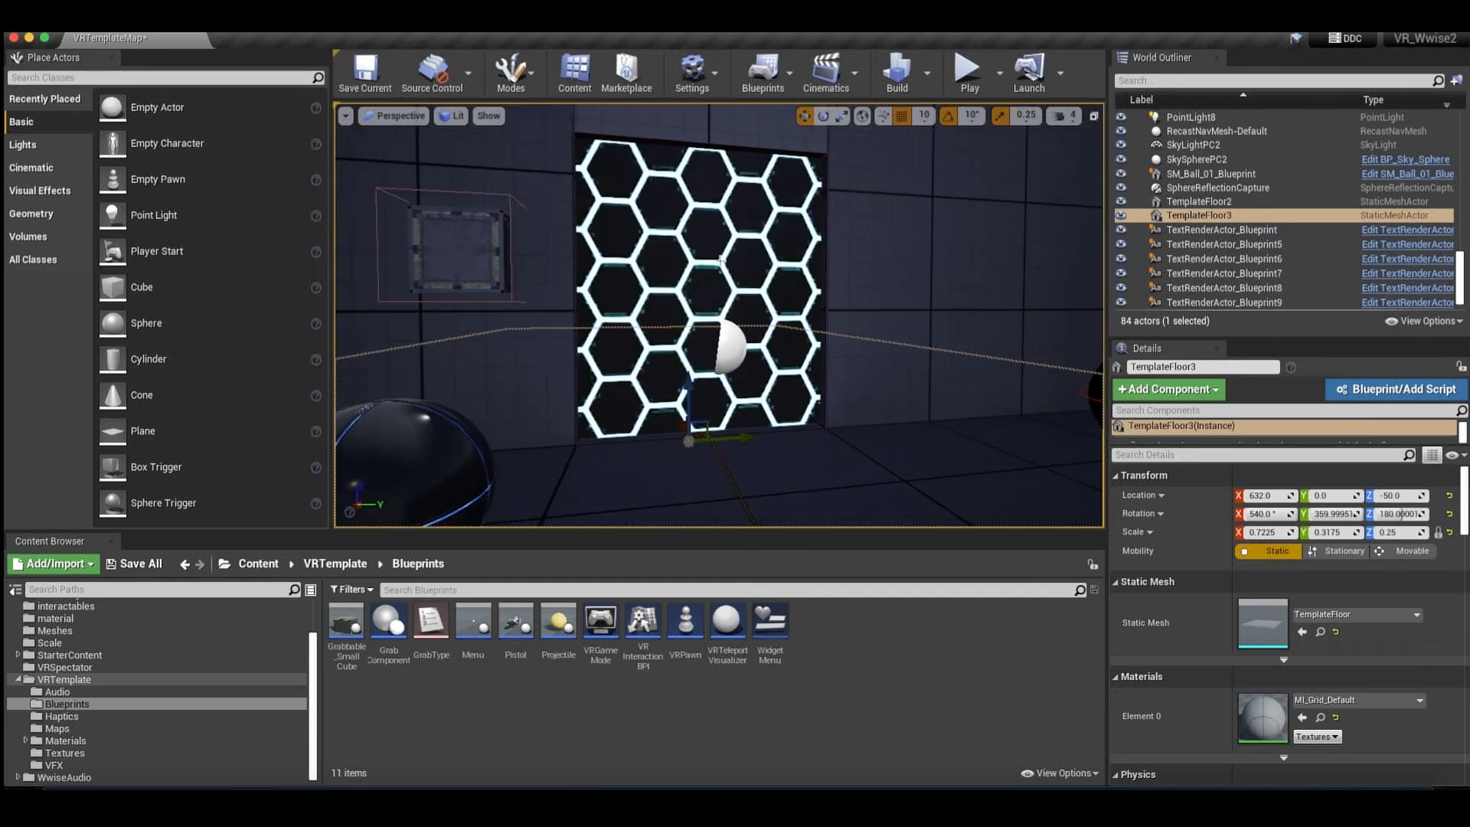
pyautogui.click(690, 243)
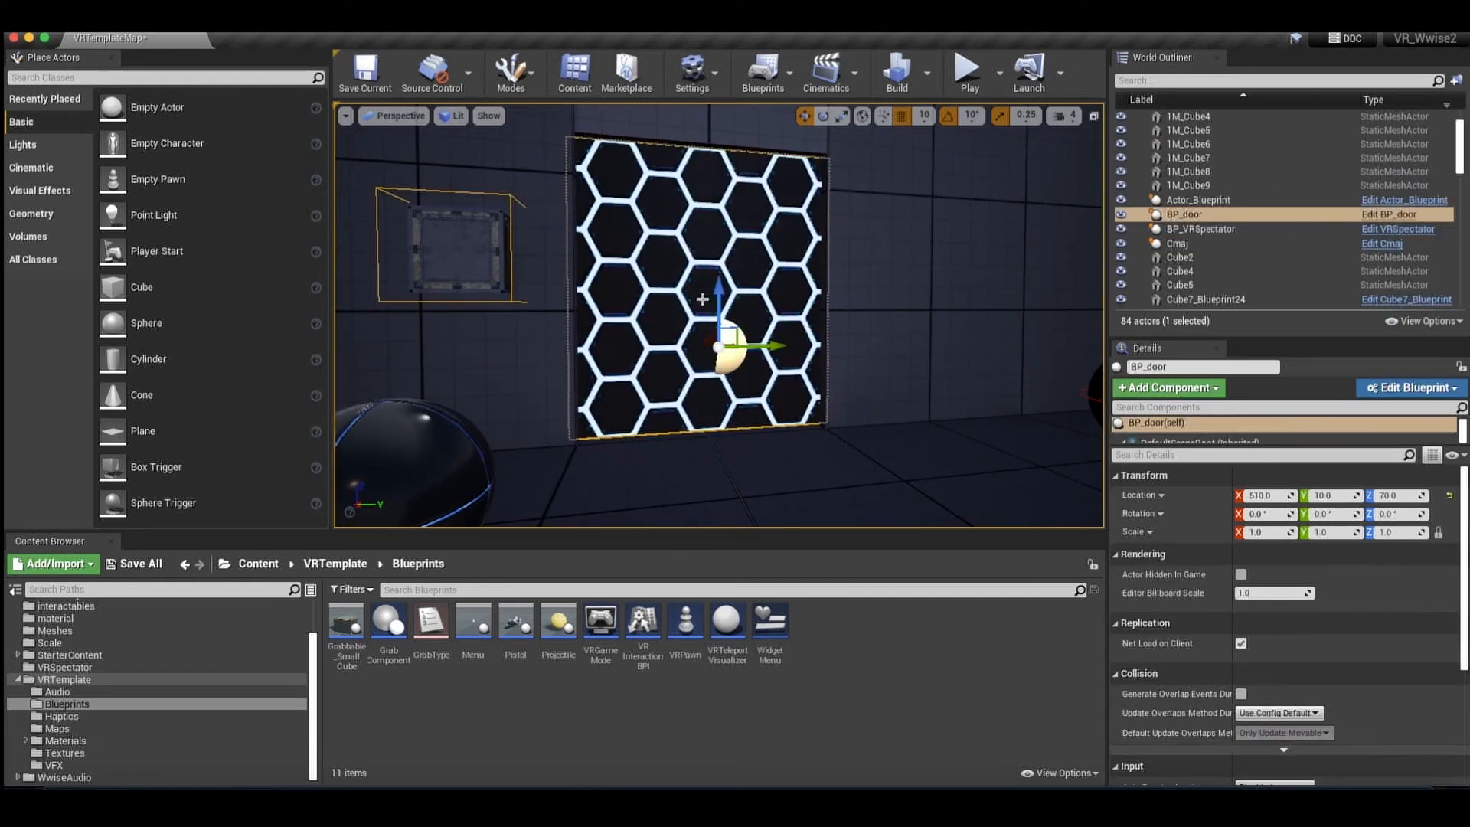
pyautogui.hscroll(-8, 702, 299)
pyautogui.hscroll(2, 702, 299)
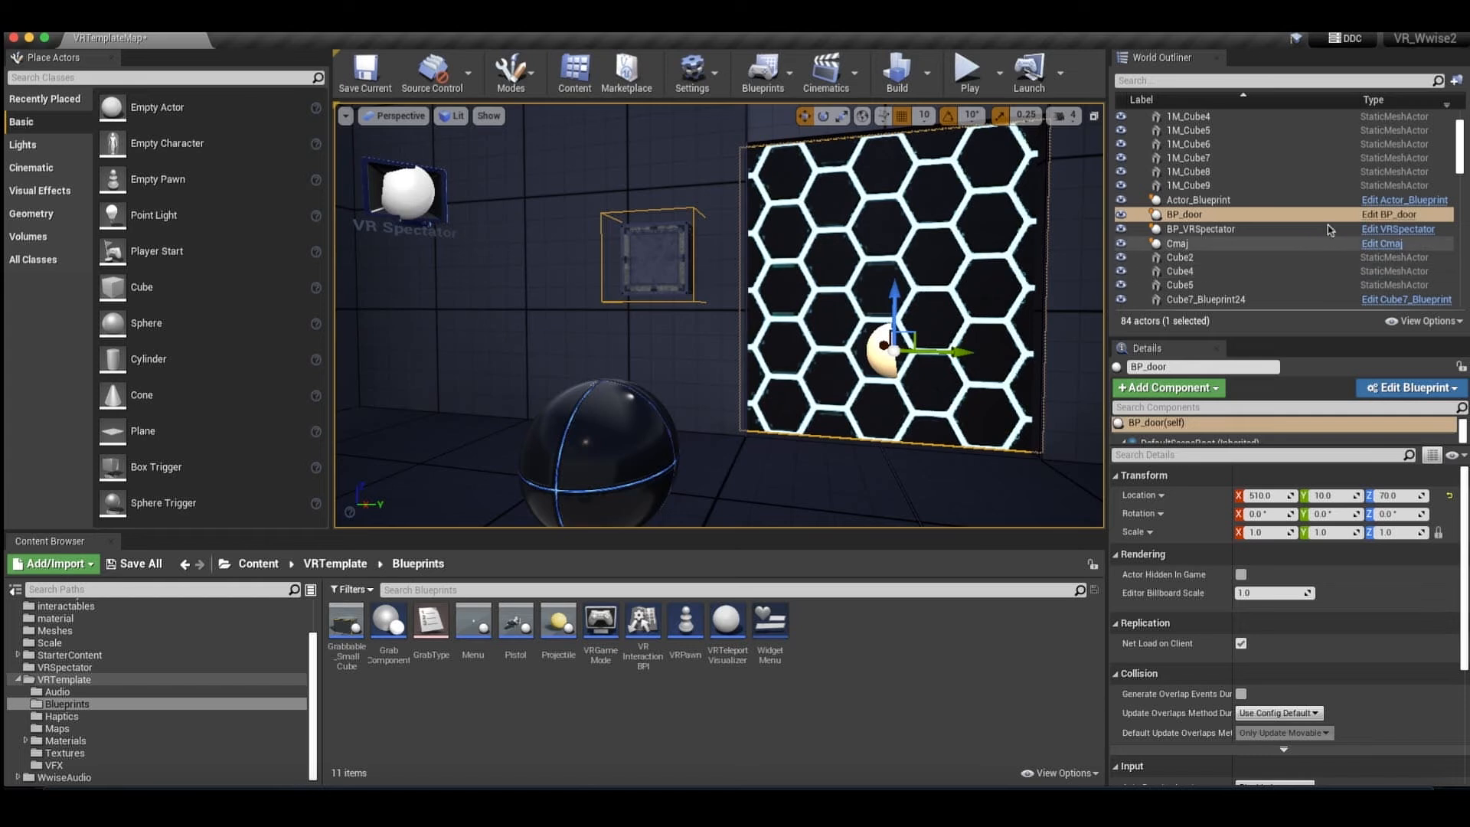
pyautogui.click(1373, 220)
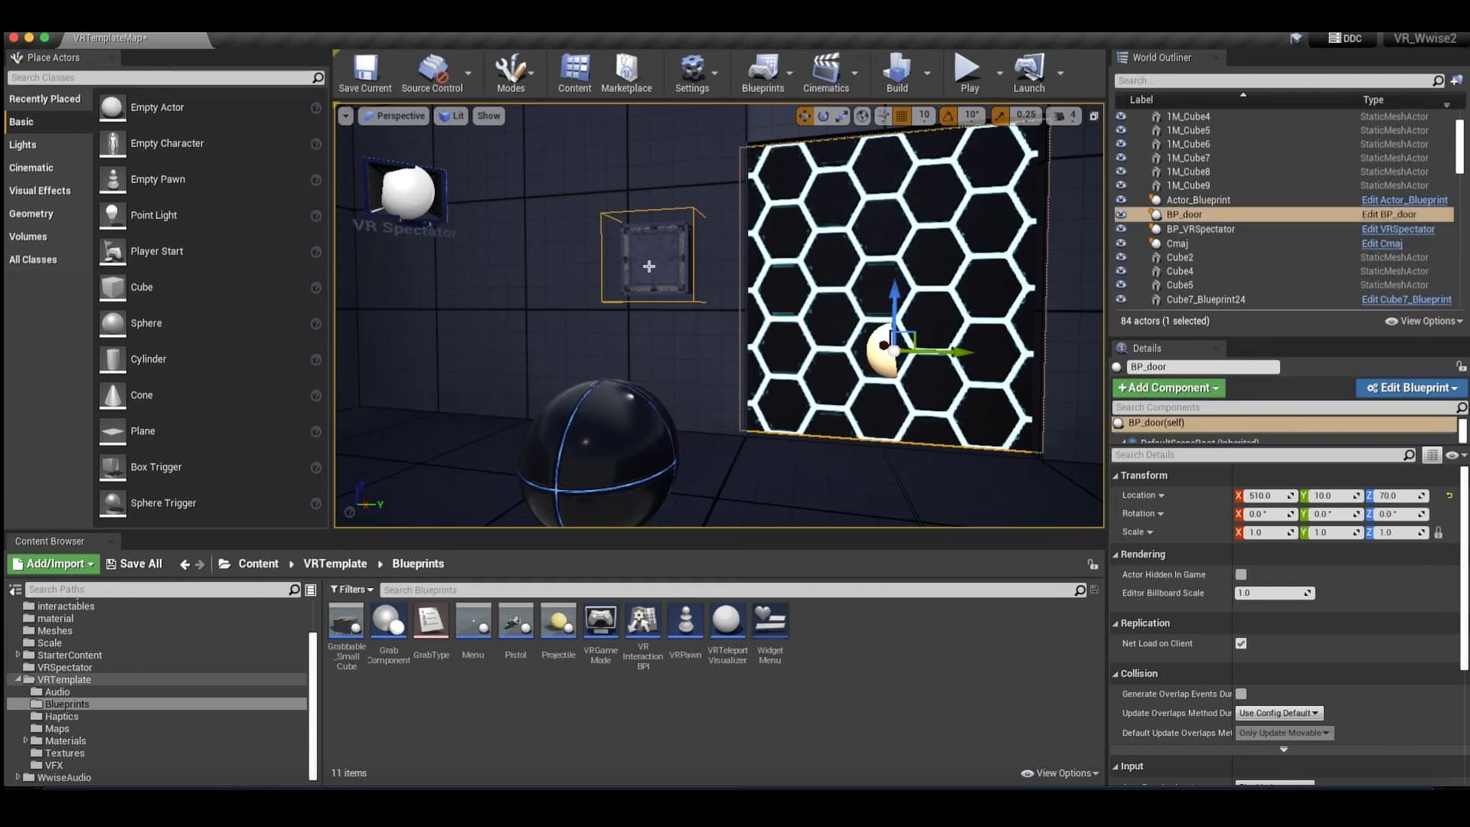
pyautogui.moveTo(826, 244); pyautogui.dragTo(823, 243, button='middle')
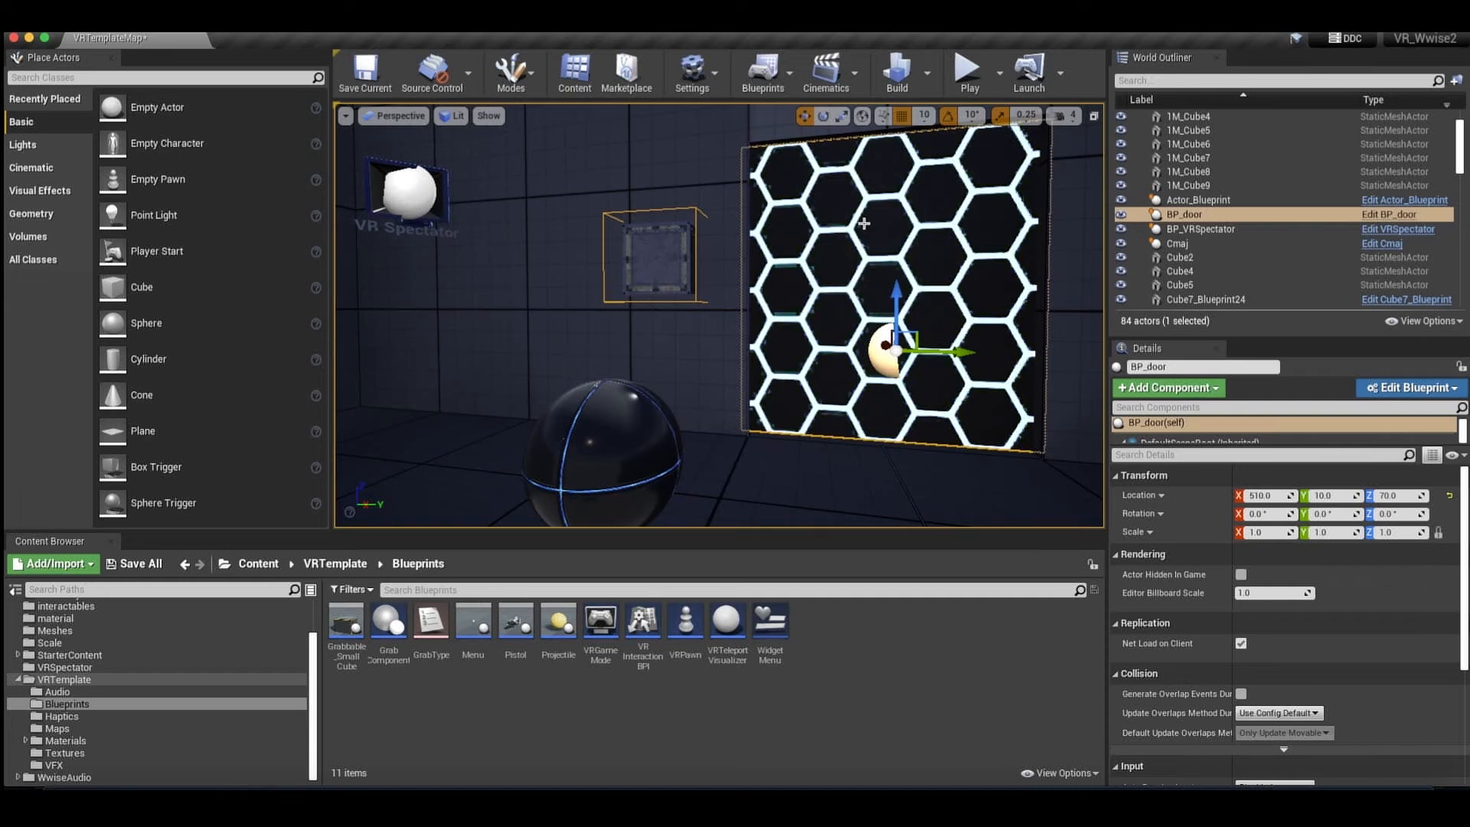
# Open the BP_door blueprint for editing, select its Box component and reposition the blueprint window to show the event graph.
pyautogui.click(1394, 215)
pyautogui.moveTo(609, 100); pyautogui.dragTo(1234, 305)
pyautogui.click(925, 443)
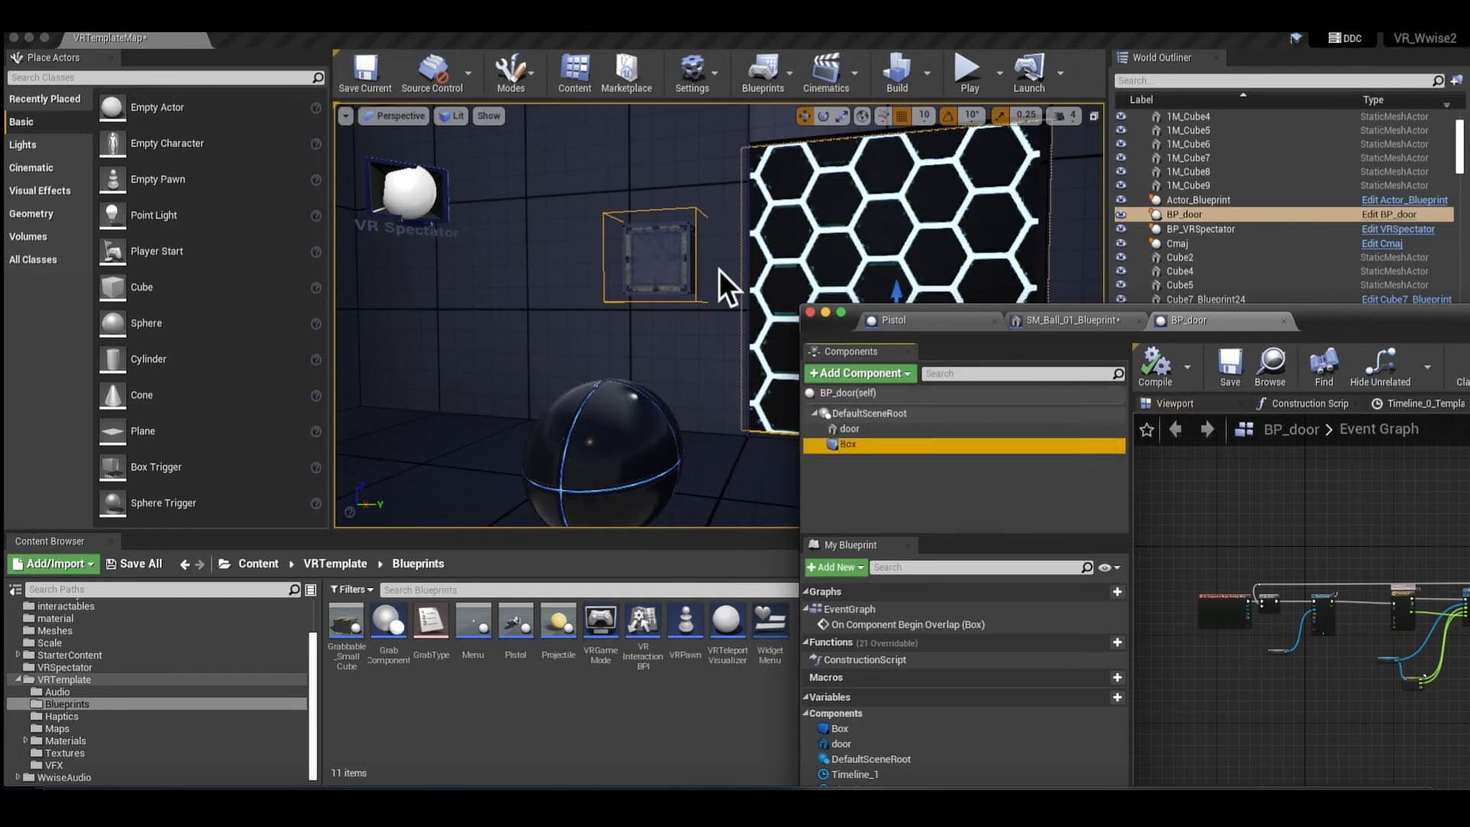
pyautogui.moveTo(1354, 323); pyautogui.dragTo(968, 325)
pyautogui.moveTo(1137, 330); pyautogui.dragTo(1107, 306)
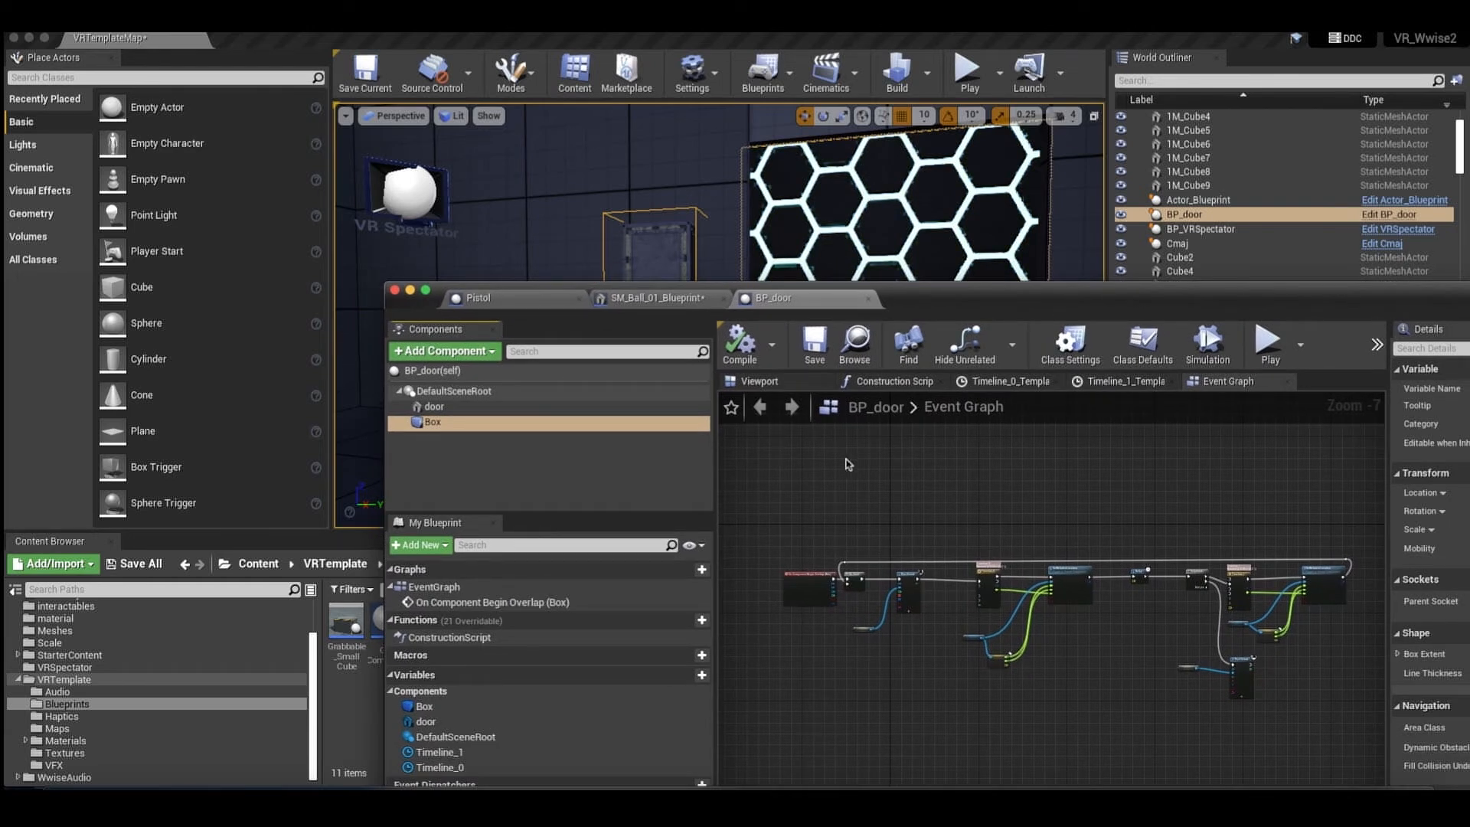
# Examine the On Component Begin Overlap (Box) event at the start of the BP_door event graph.
pyautogui.scroll(2, 847, 467)
pyautogui.moveTo(938, 298); pyautogui.dragTo(927, 248)
pyautogui.scroll(1, 831, 466)
pyautogui.scroll(-4, 829, 482)
pyautogui.hscroll(-2, 829, 482)
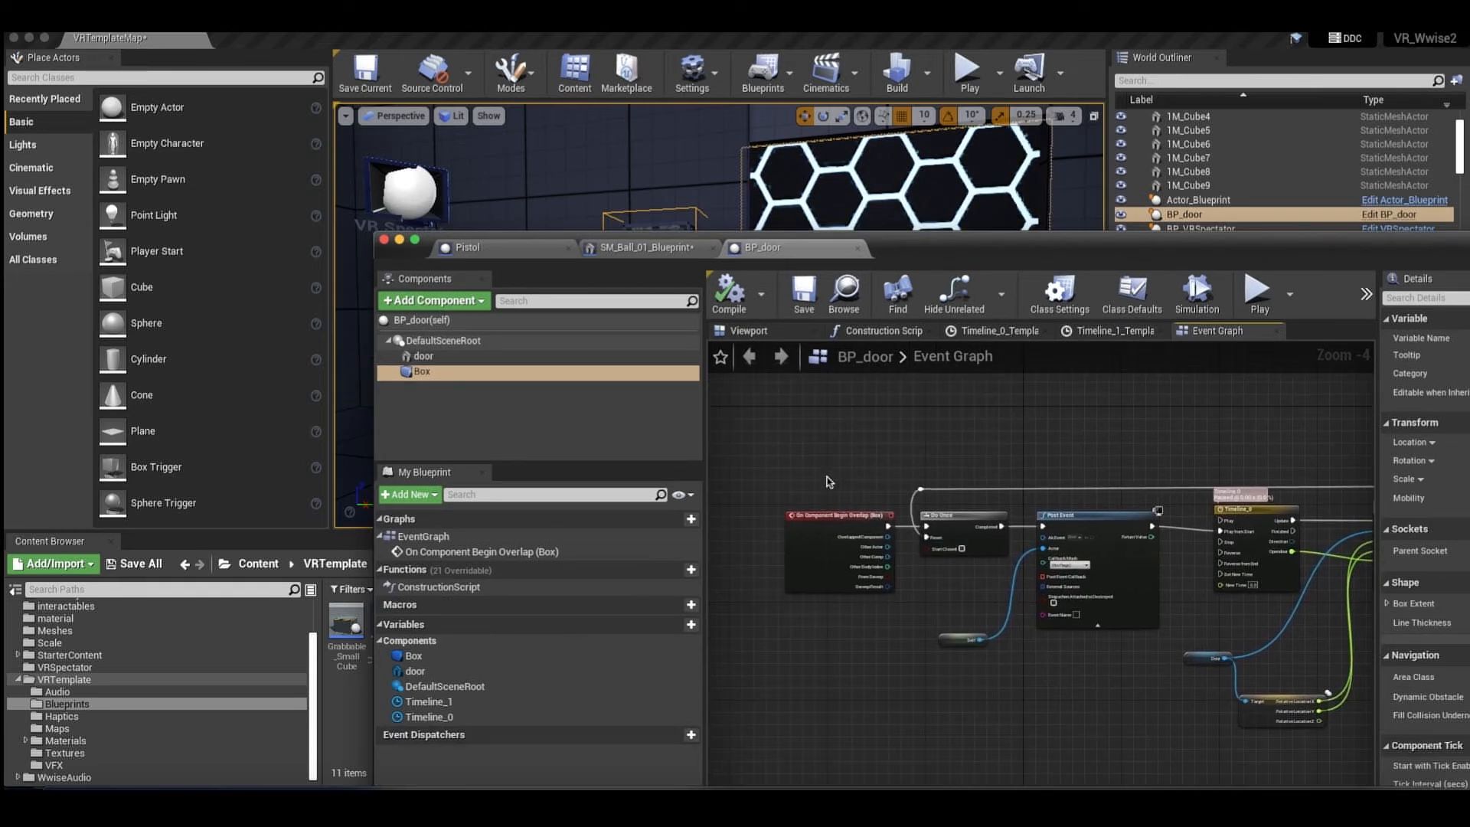
pyautogui.click(822, 503)
pyautogui.scroll(1, 837, 433)
pyautogui.moveTo(837, 432); pyautogui.dragTo(819, 360, button='right')
pyautogui.click(790, 432)
pyautogui.moveTo(789, 434); pyautogui.dragTo(801, 494)
pyautogui.hscroll(2, 833, 451)
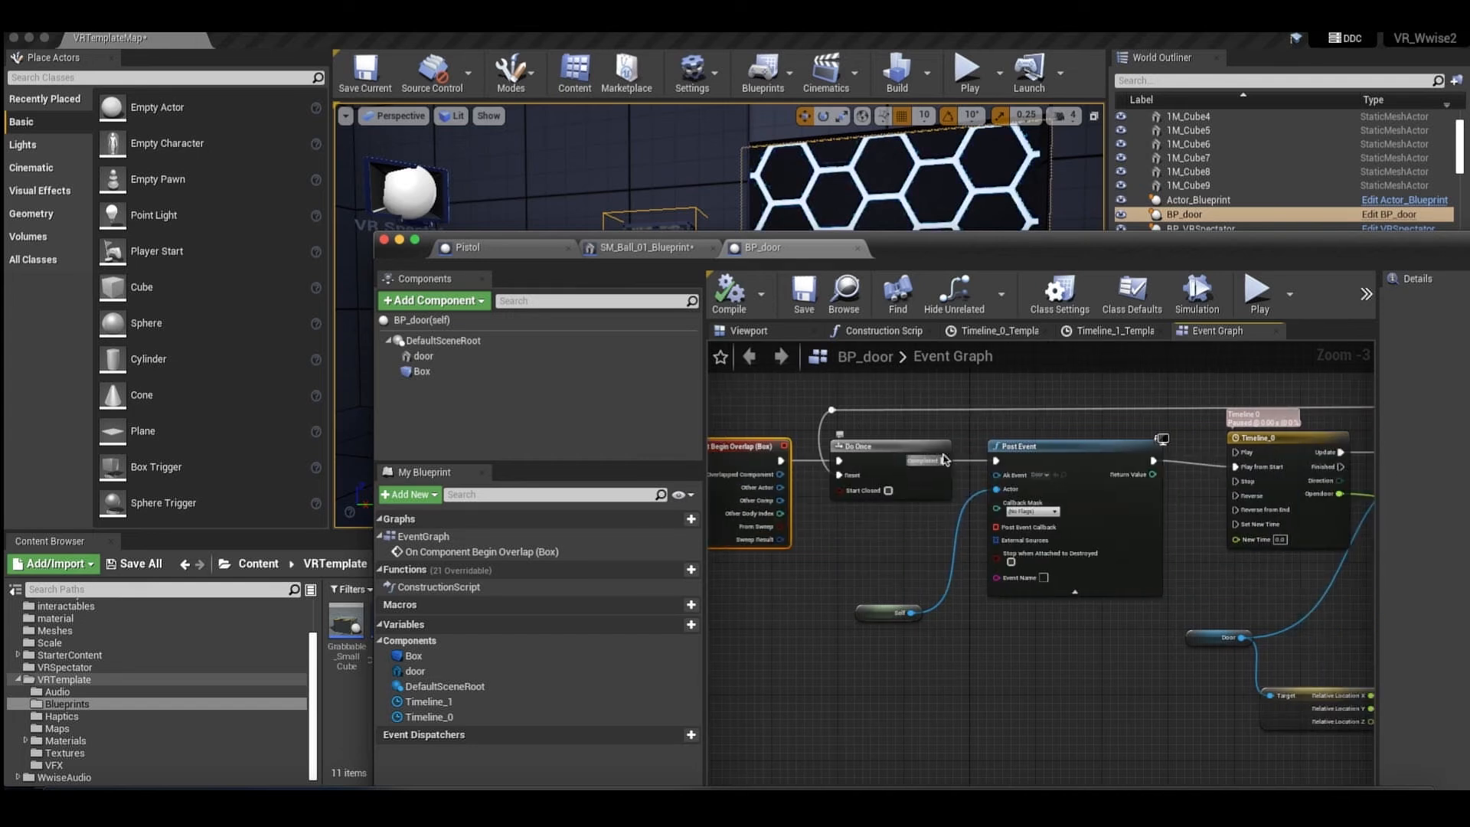
# Inspect the Do Once node and the first Post Event node with its Ak Event in the door graph.
pyautogui.hscroll(-1, 761, 457)
pyautogui.scroll(-1, 761, 457)
pyautogui.scroll(1, 761, 457)
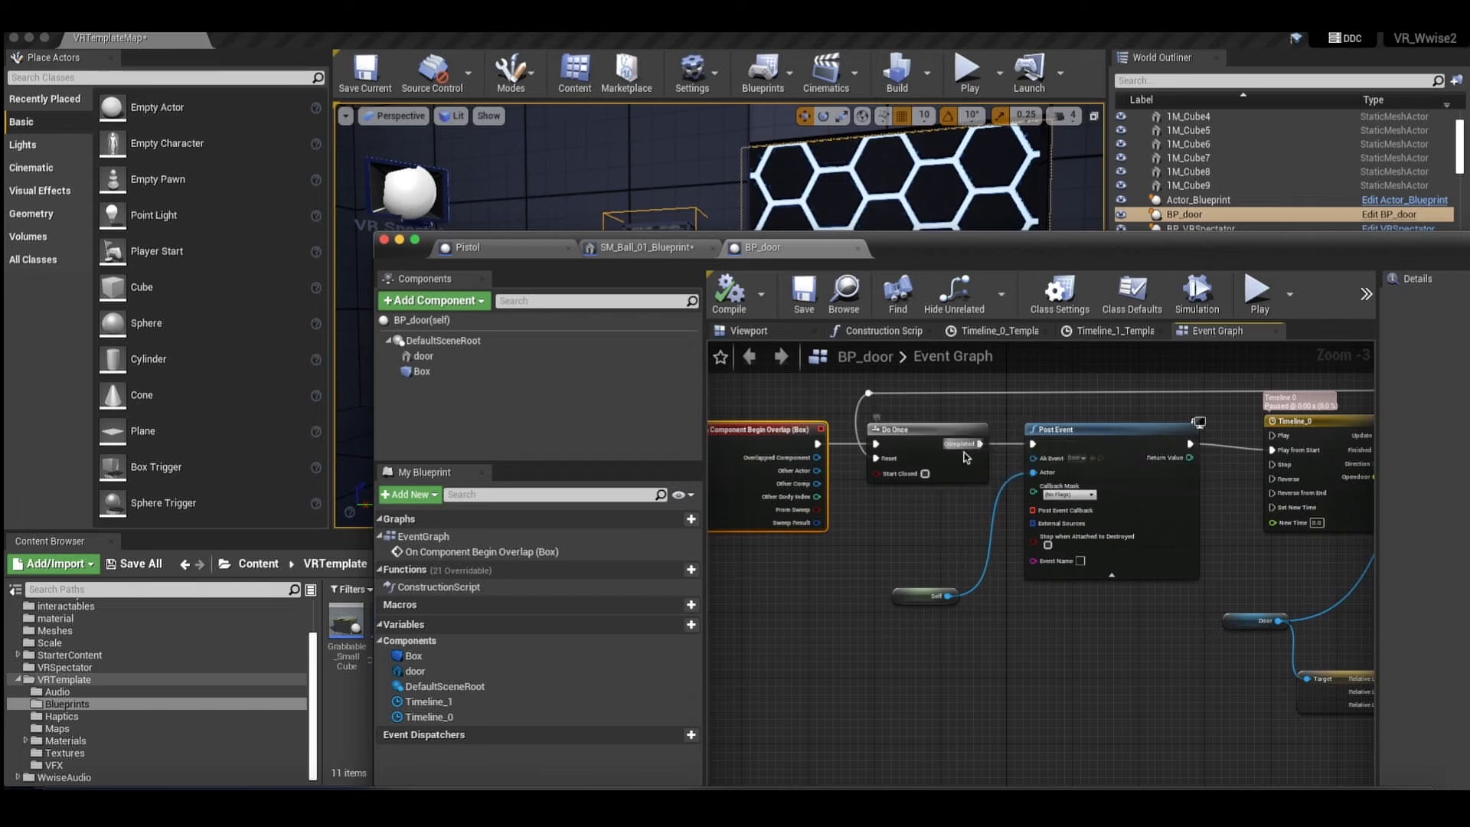
pyautogui.hscroll(1, 1030, 448)
pyautogui.hscroll(2, 1036, 450)
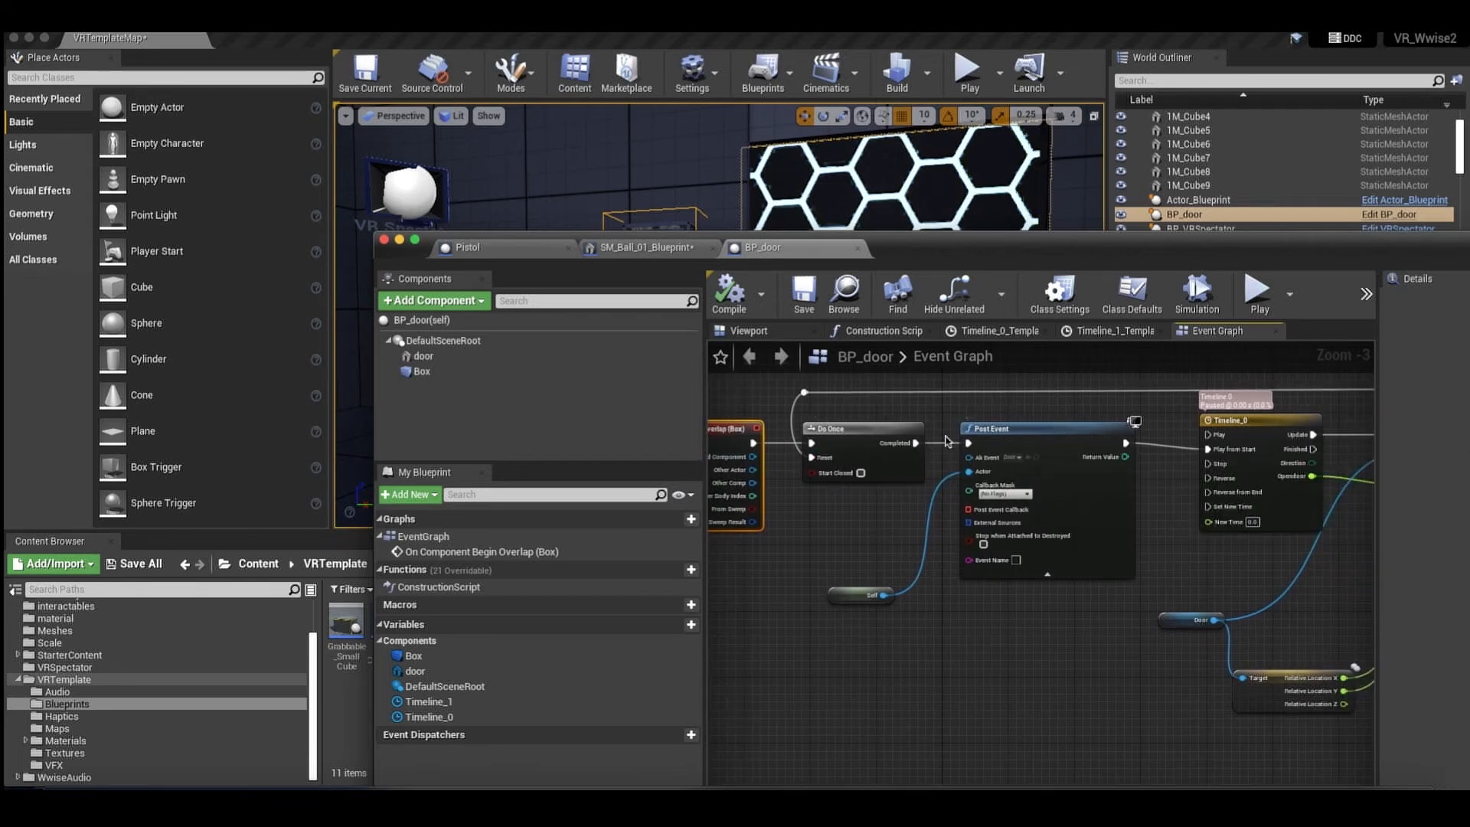
pyautogui.hscroll(3, 947, 443)
pyautogui.hscroll(2, 947, 445)
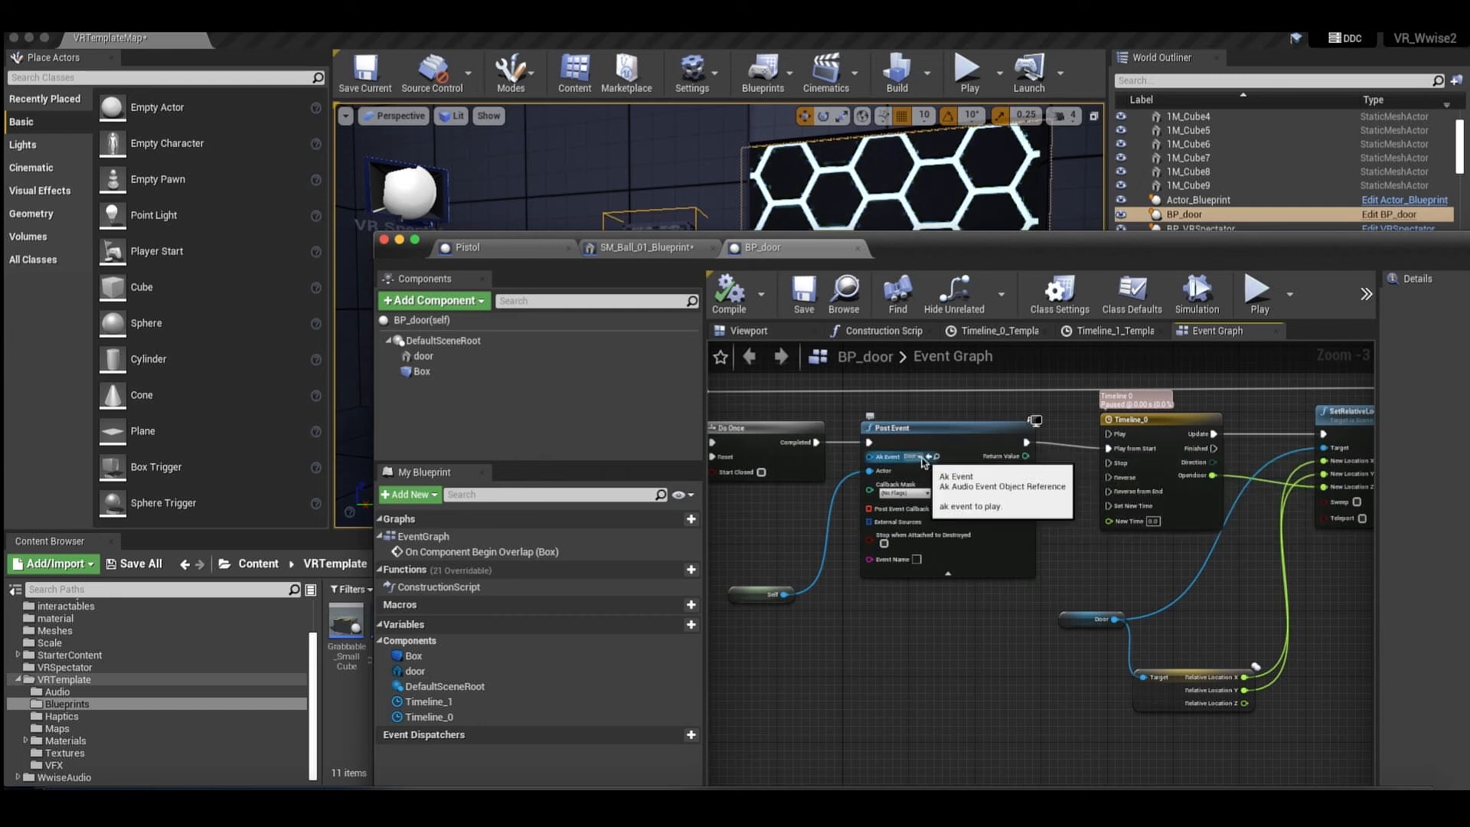
pyautogui.hscroll(3, 924, 459)
pyautogui.hscroll(2, 831, 453)
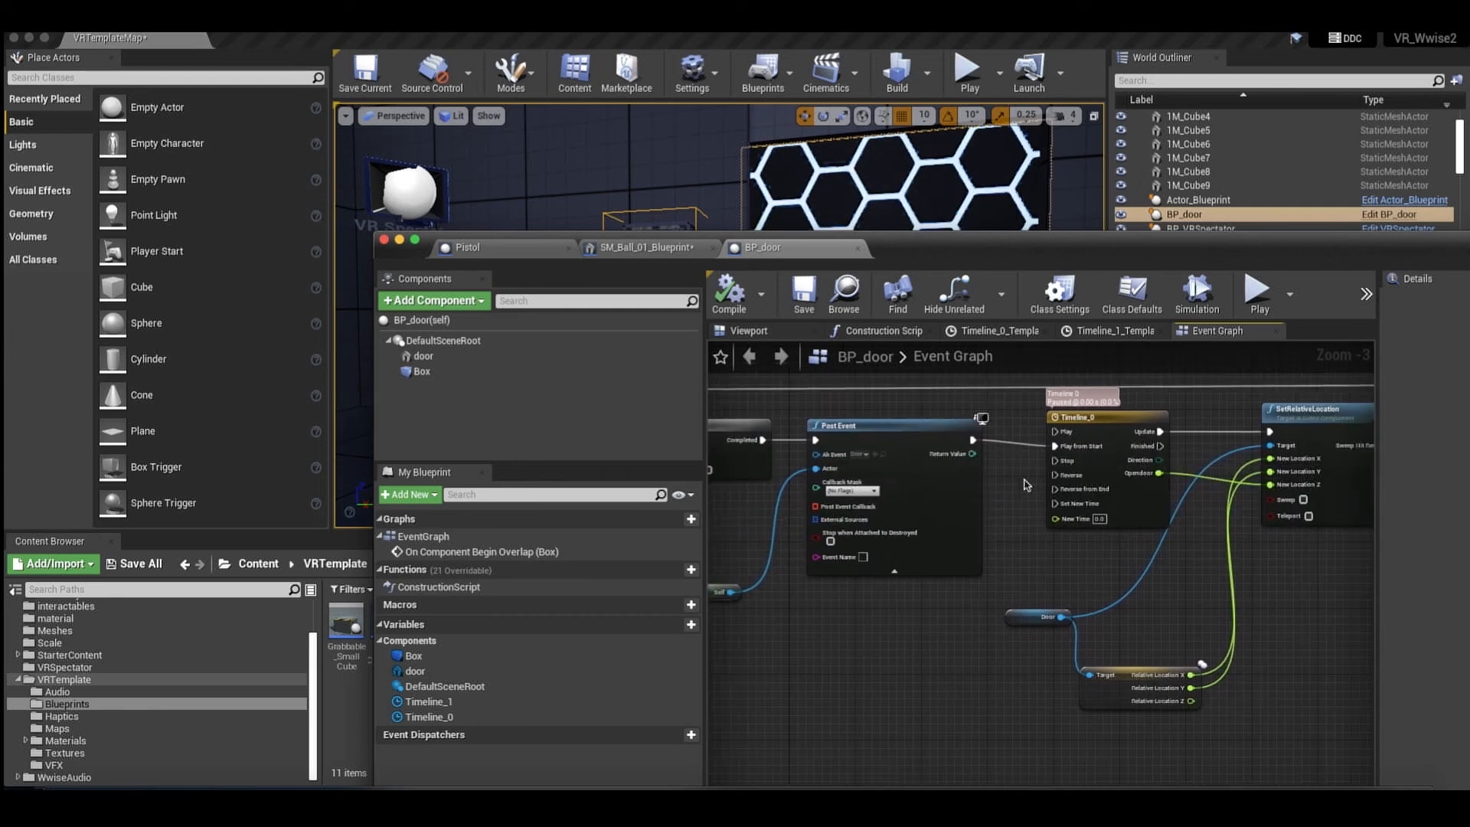
# Inspect the Timeline_0 and SetRelativeLocation nodes that open the door.
pyautogui.hscroll(3, 1031, 473)
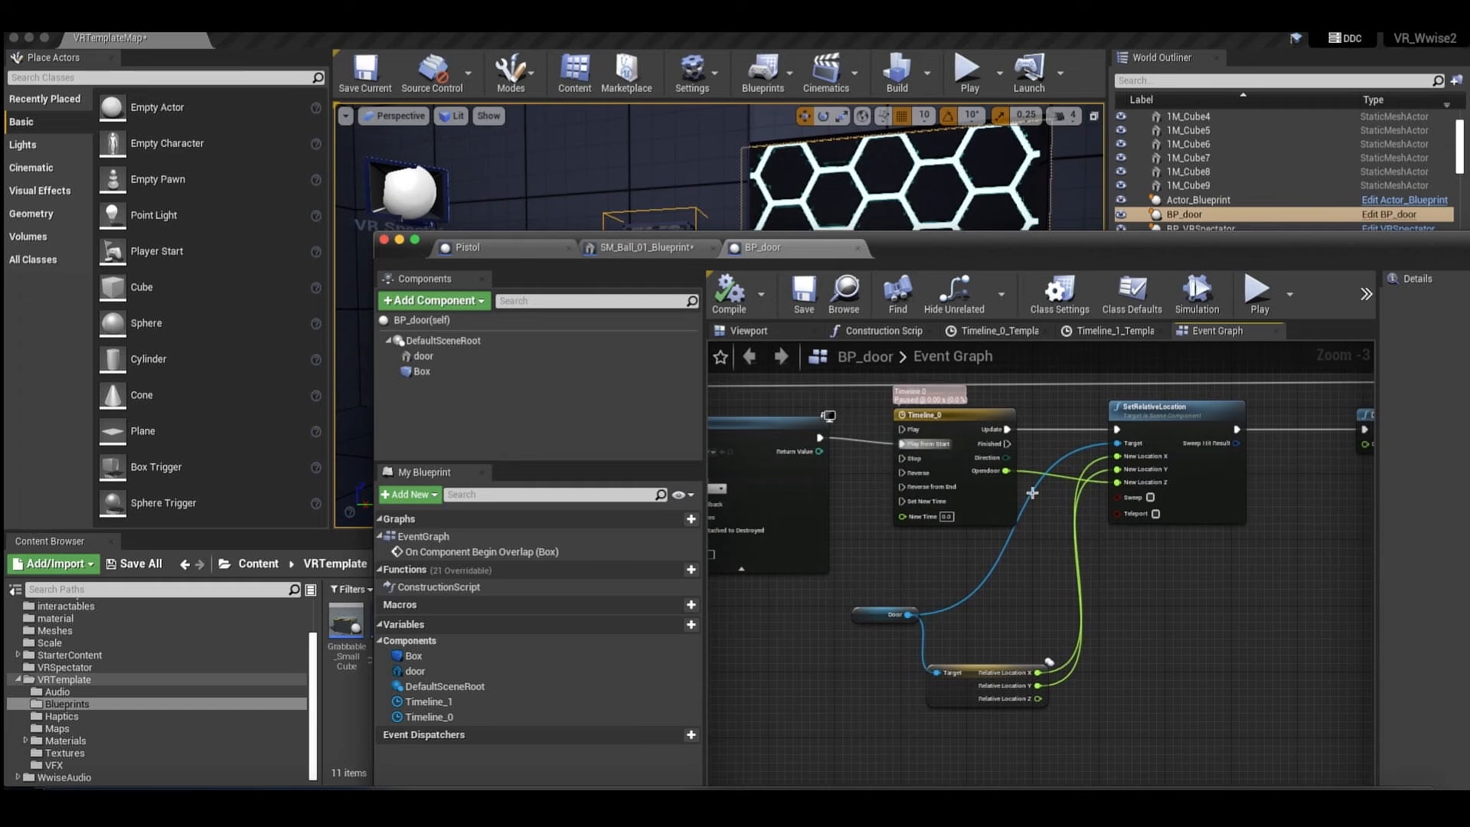
pyautogui.hscroll(2, 1032, 493)
pyautogui.moveTo(909, 634); pyautogui.dragTo(910, 635)
pyautogui.hscroll(3, 1214, 636)
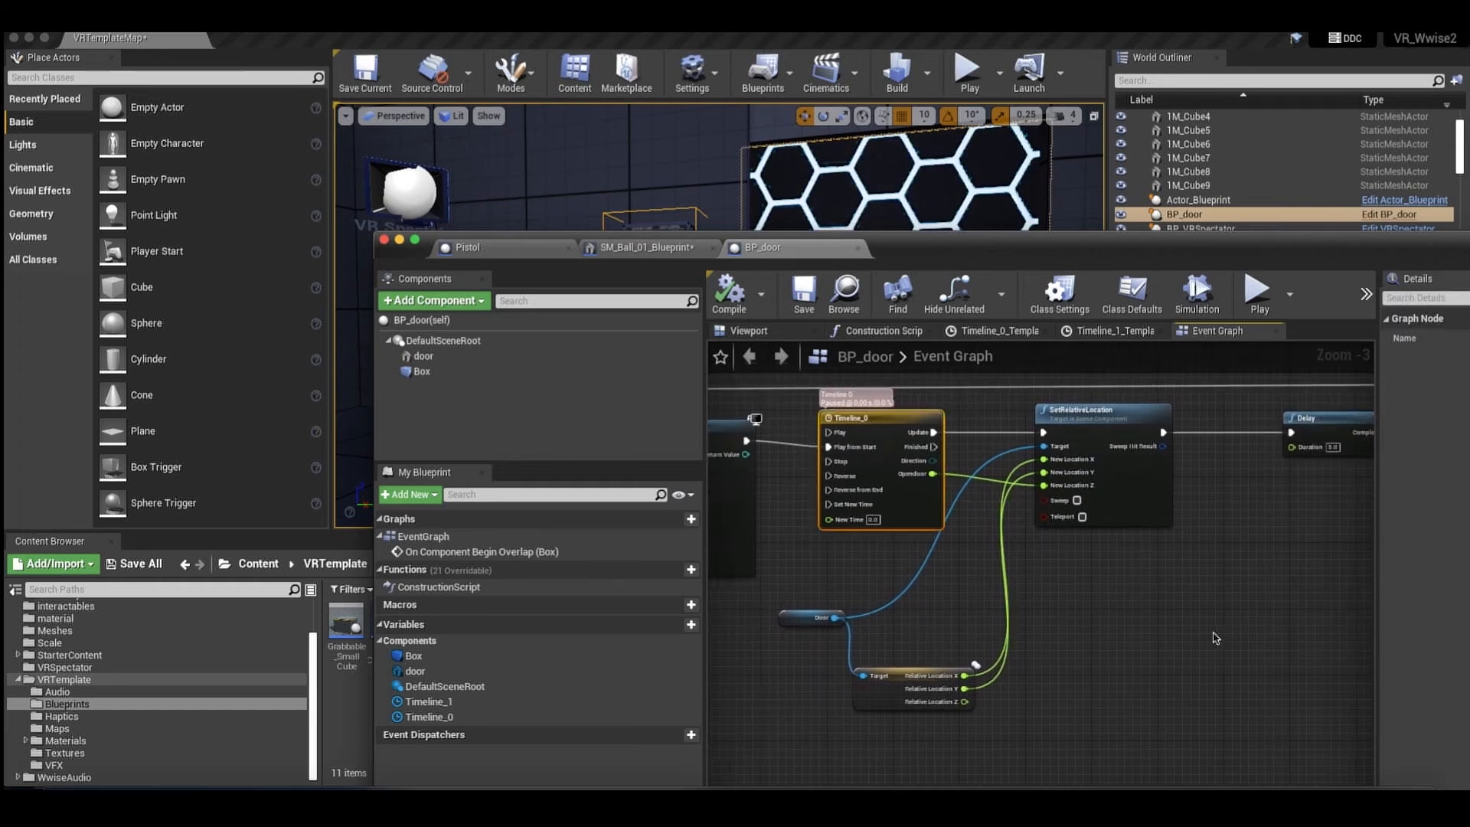
pyautogui.moveTo(1199, 507); pyautogui.dragTo(1084, 591)
# Follow the door graph through the Delay, Sequence and Timeline_1 nodes and select the closing Post Event node.
pyautogui.hscroll(5, 1084, 592)
pyautogui.hscroll(1, 1087, 595)
pyautogui.hscroll(-3, 1087, 595)
pyautogui.hscroll(5, 1087, 595)
pyautogui.hscroll(5, 1063, 492)
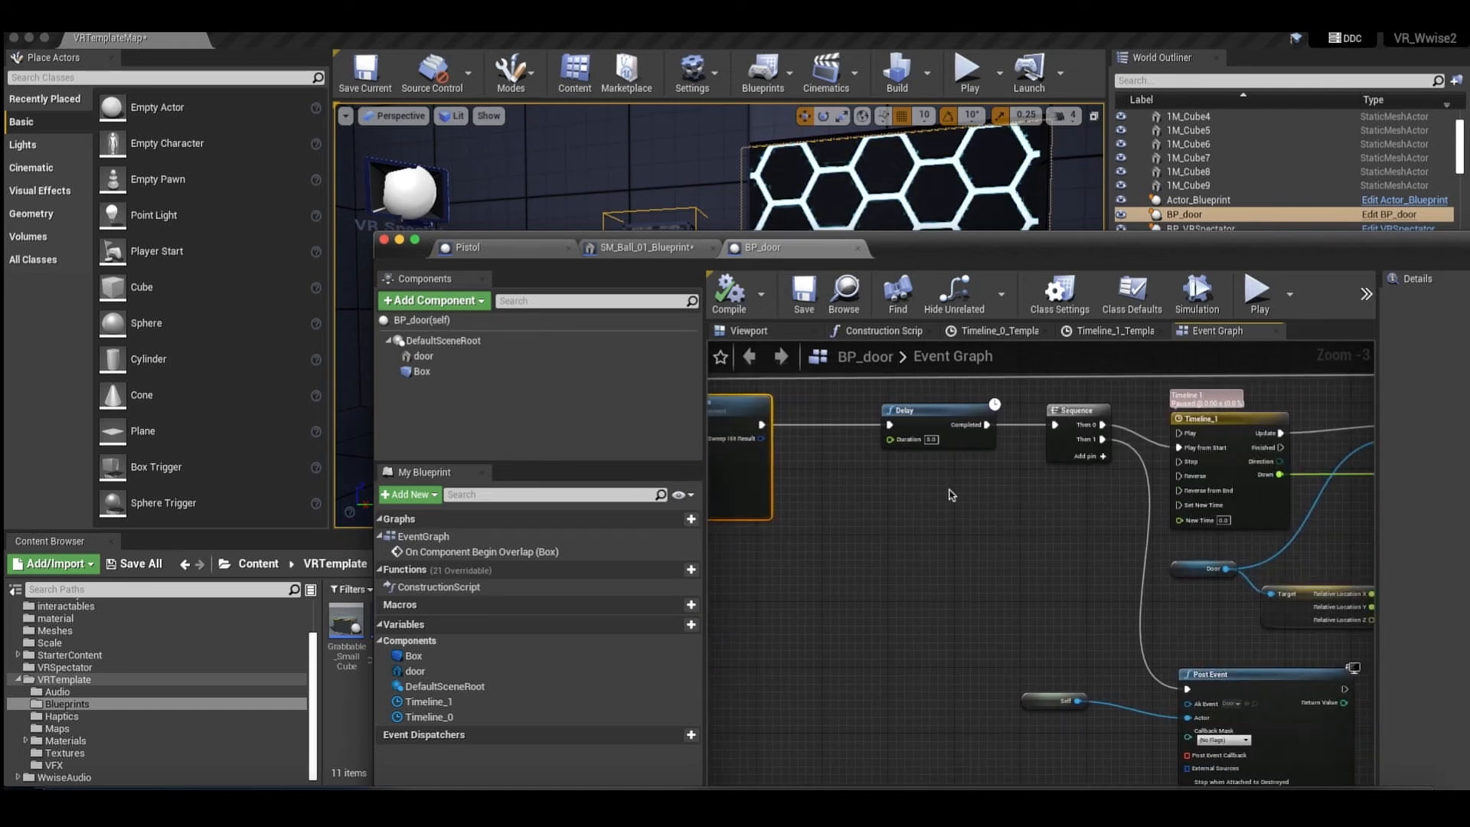
pyautogui.hscroll(10, 993, 496)
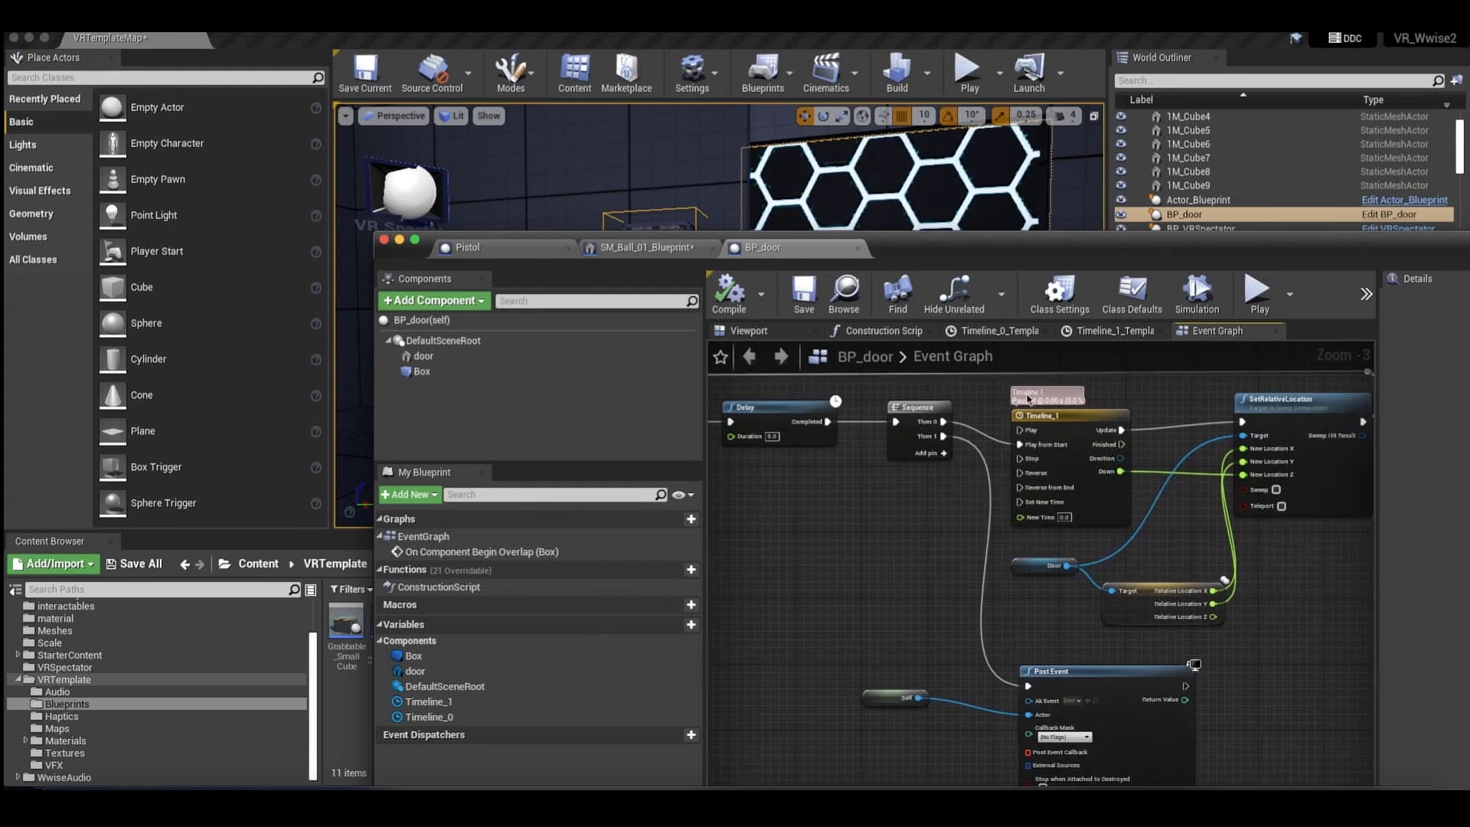
pyautogui.scroll(-3, 1037, 519)
pyautogui.hscroll(2, 1037, 519)
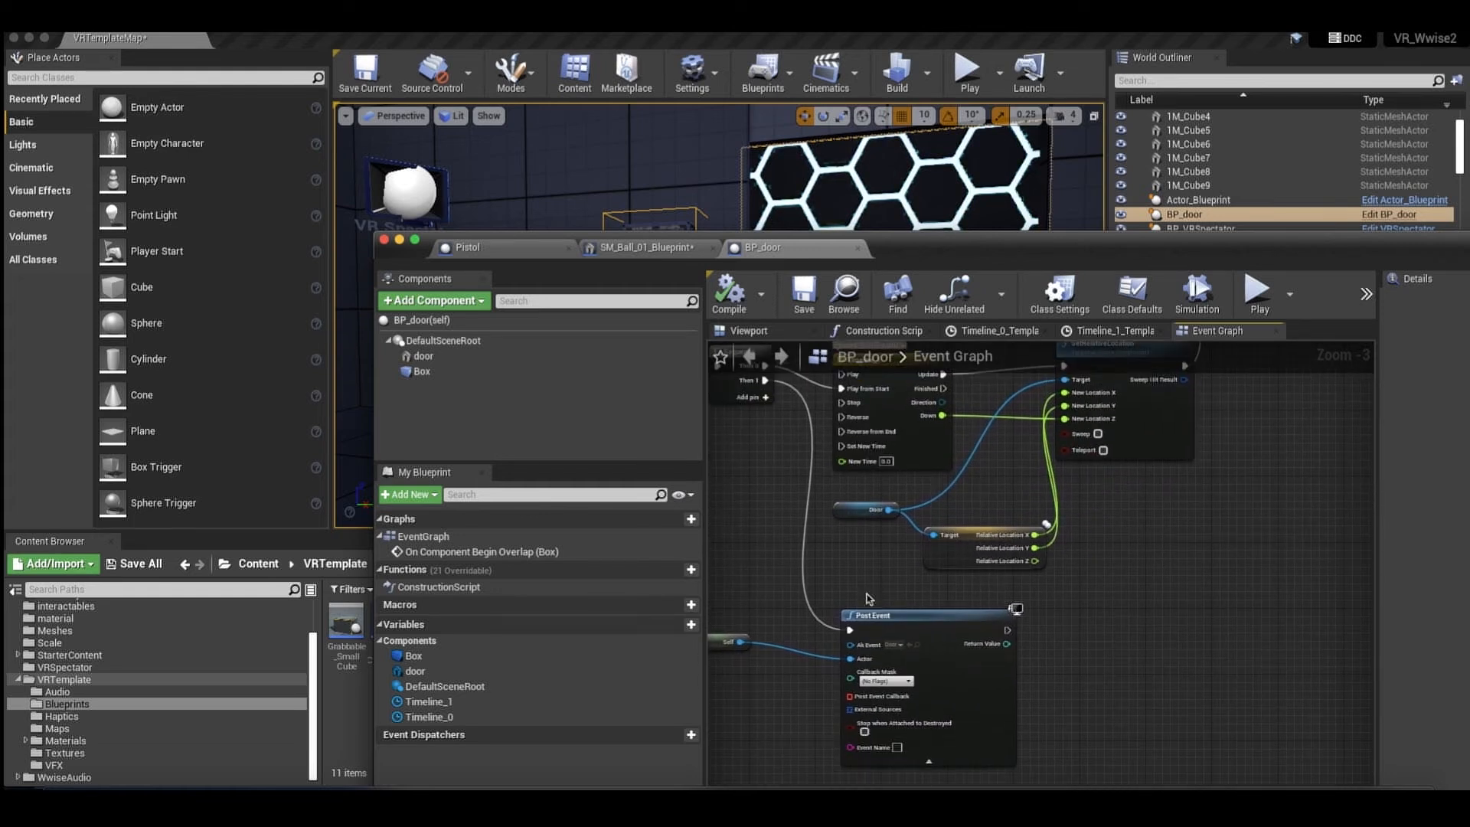
pyautogui.click(907, 590)
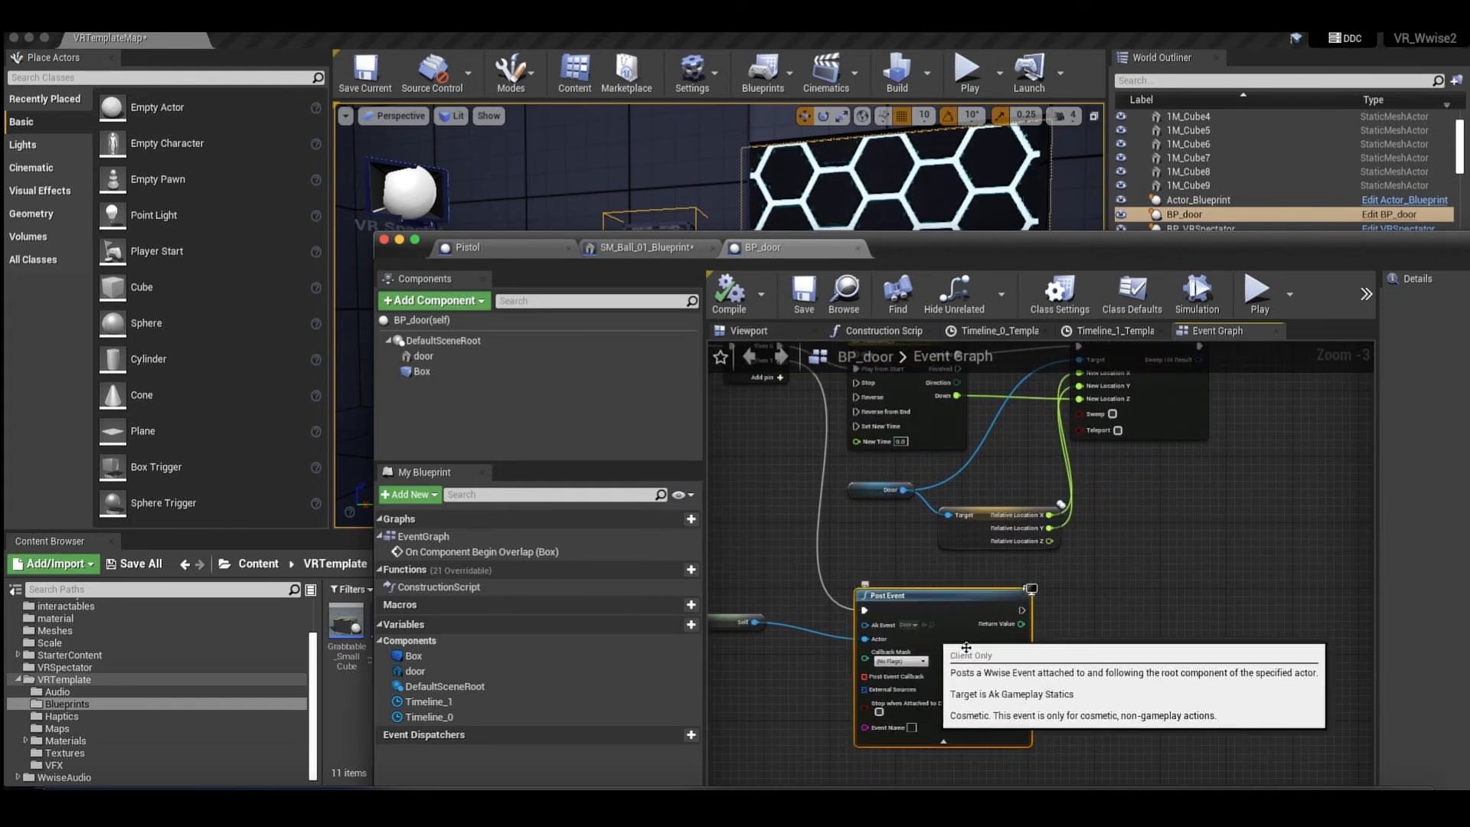
# Switch to Wwise and open the Button container under Door in the map work unit.
pyautogui.click(1177, 805)
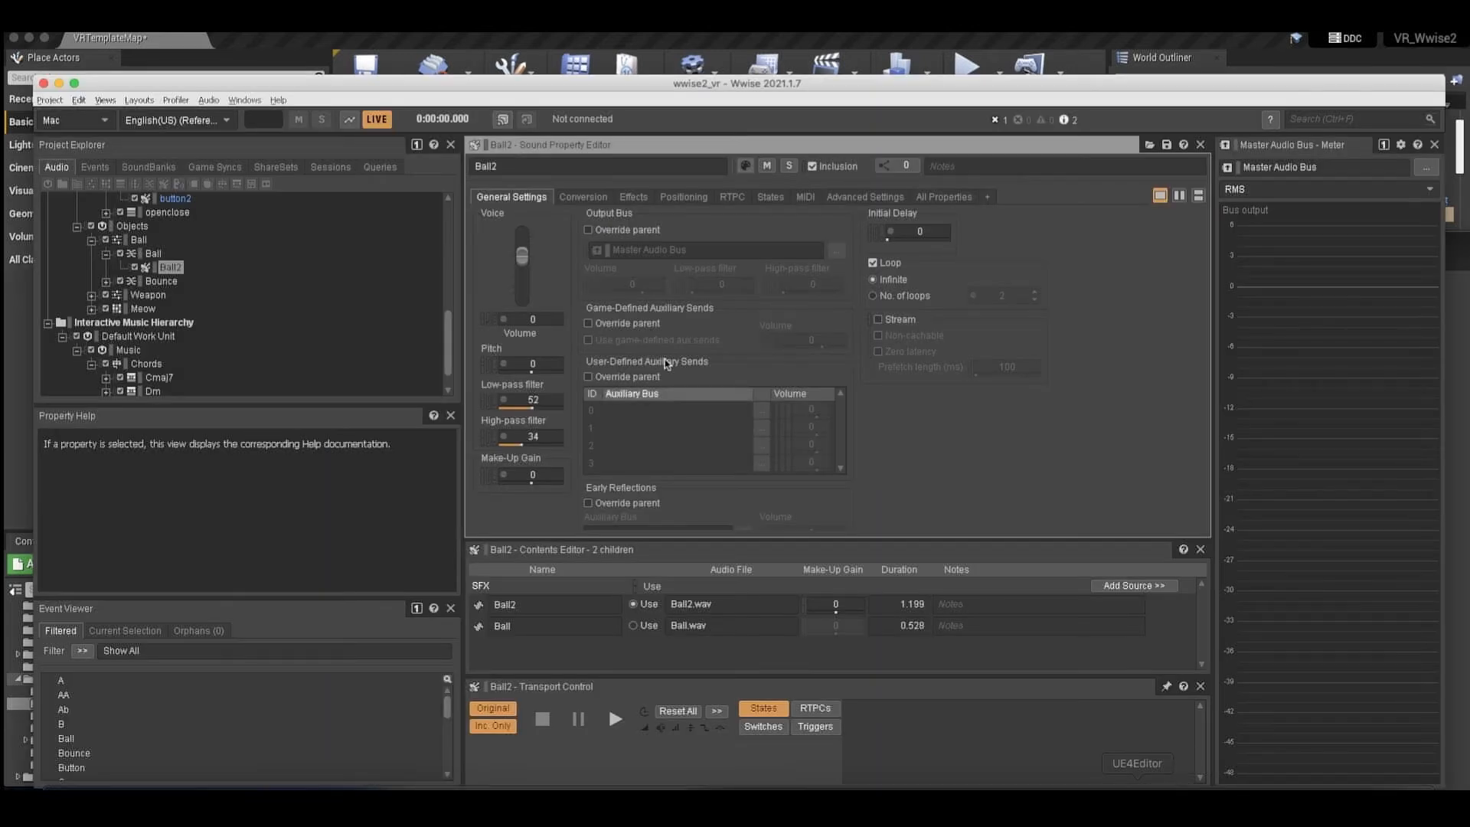
pyautogui.click(153, 253)
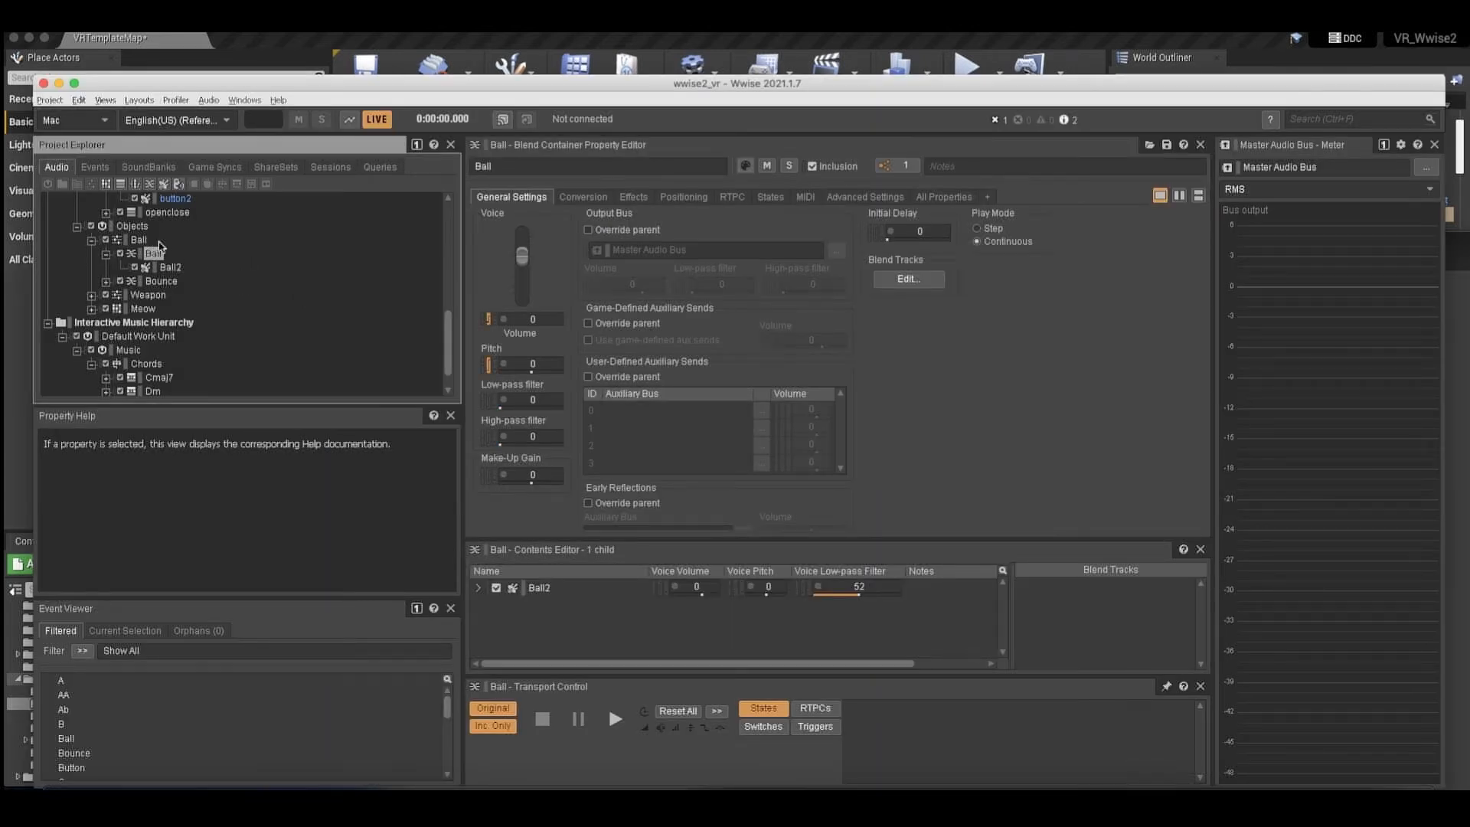
pyautogui.scroll(3, 181, 266)
pyautogui.scroll(3, 181, 267)
pyautogui.scroll(-4, 180, 267)
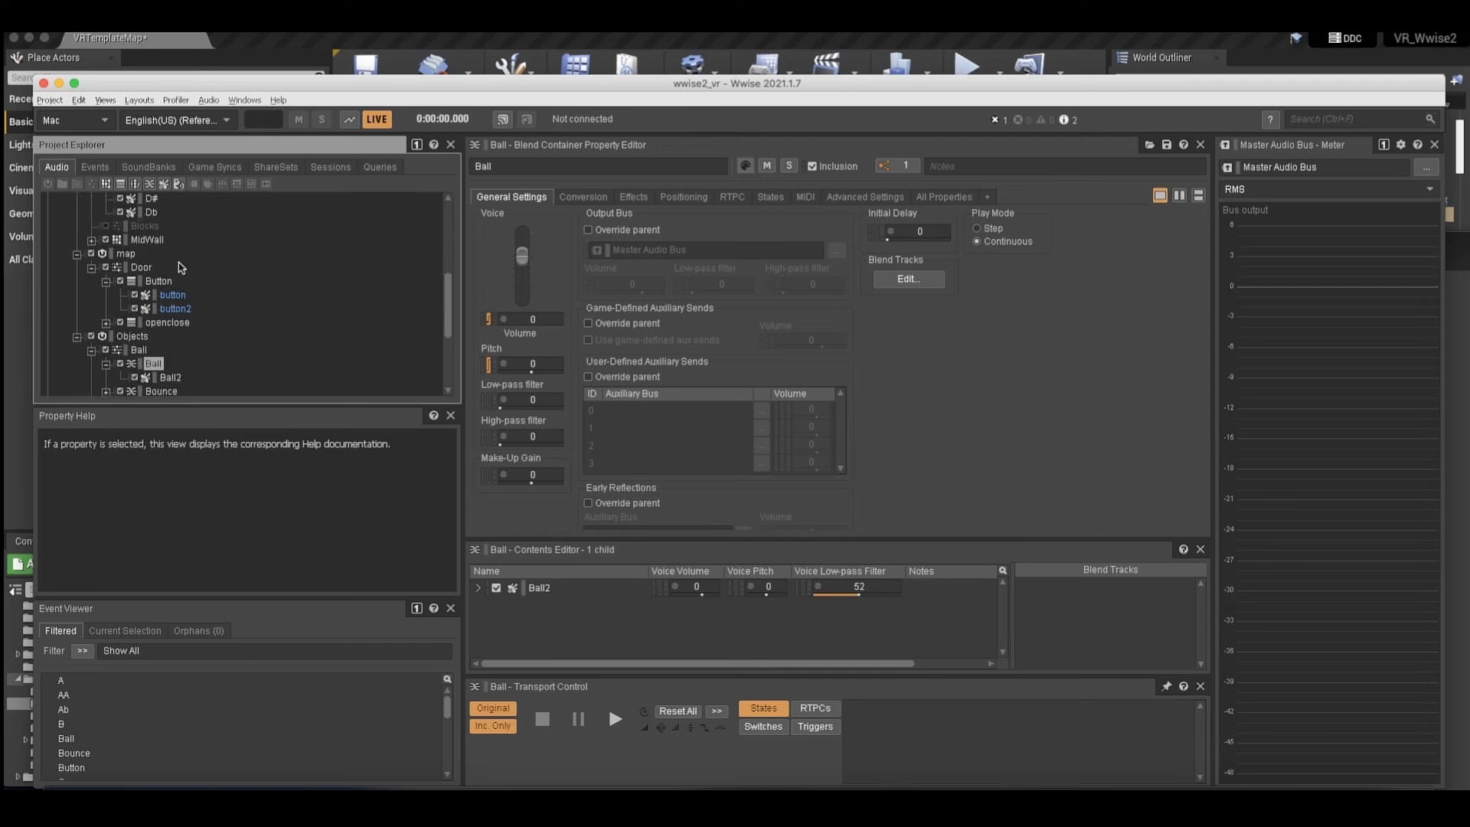
pyautogui.scroll(1, 165, 268)
pyautogui.scroll(-1, 165, 269)
pyautogui.click(158, 268)
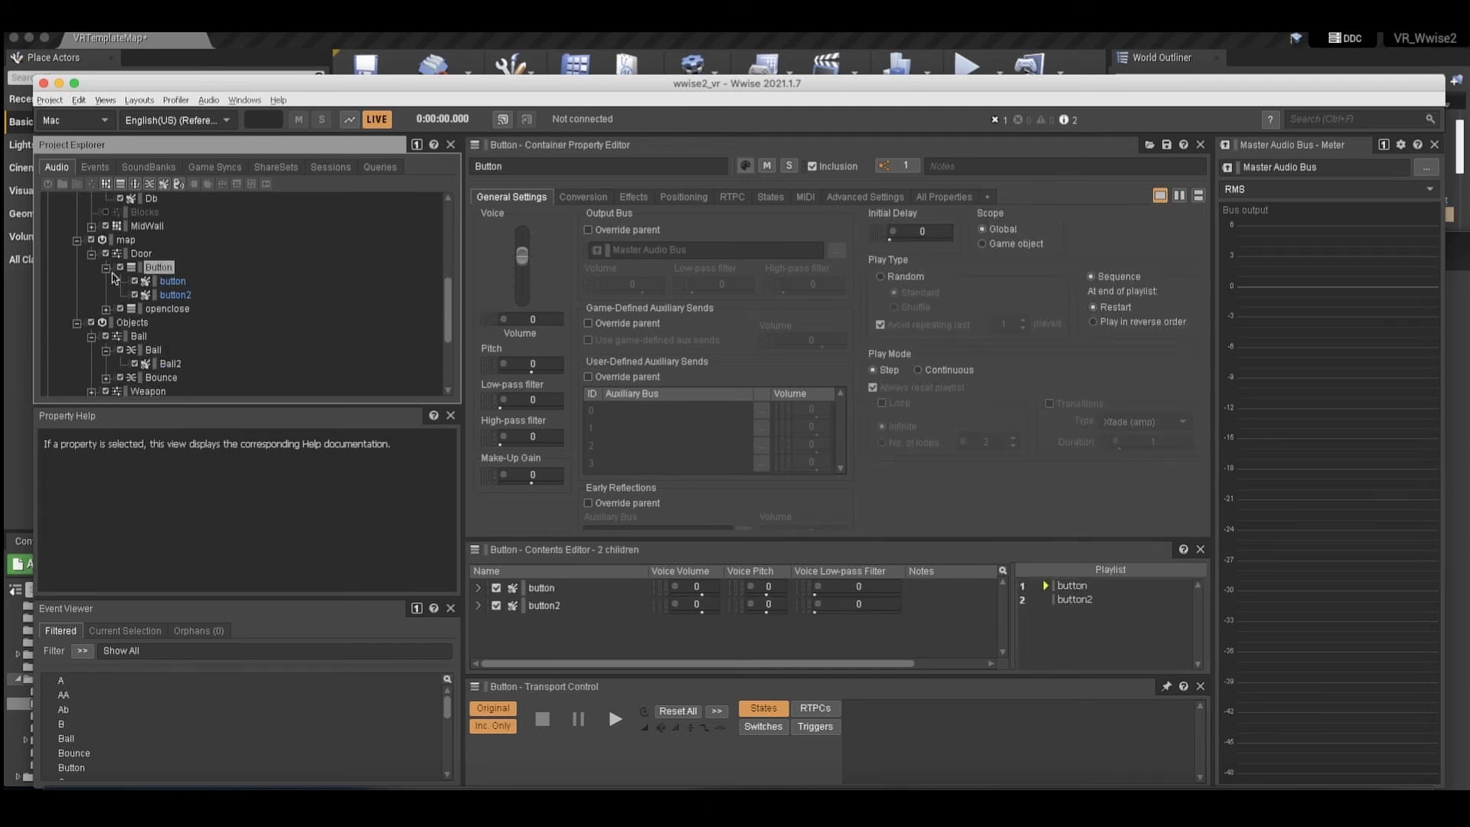
# Collapse the Button container, expand the openclose container and check the dooropen and doorclose order in its playlist.
pyautogui.click(106, 268)
pyautogui.click(166, 282)
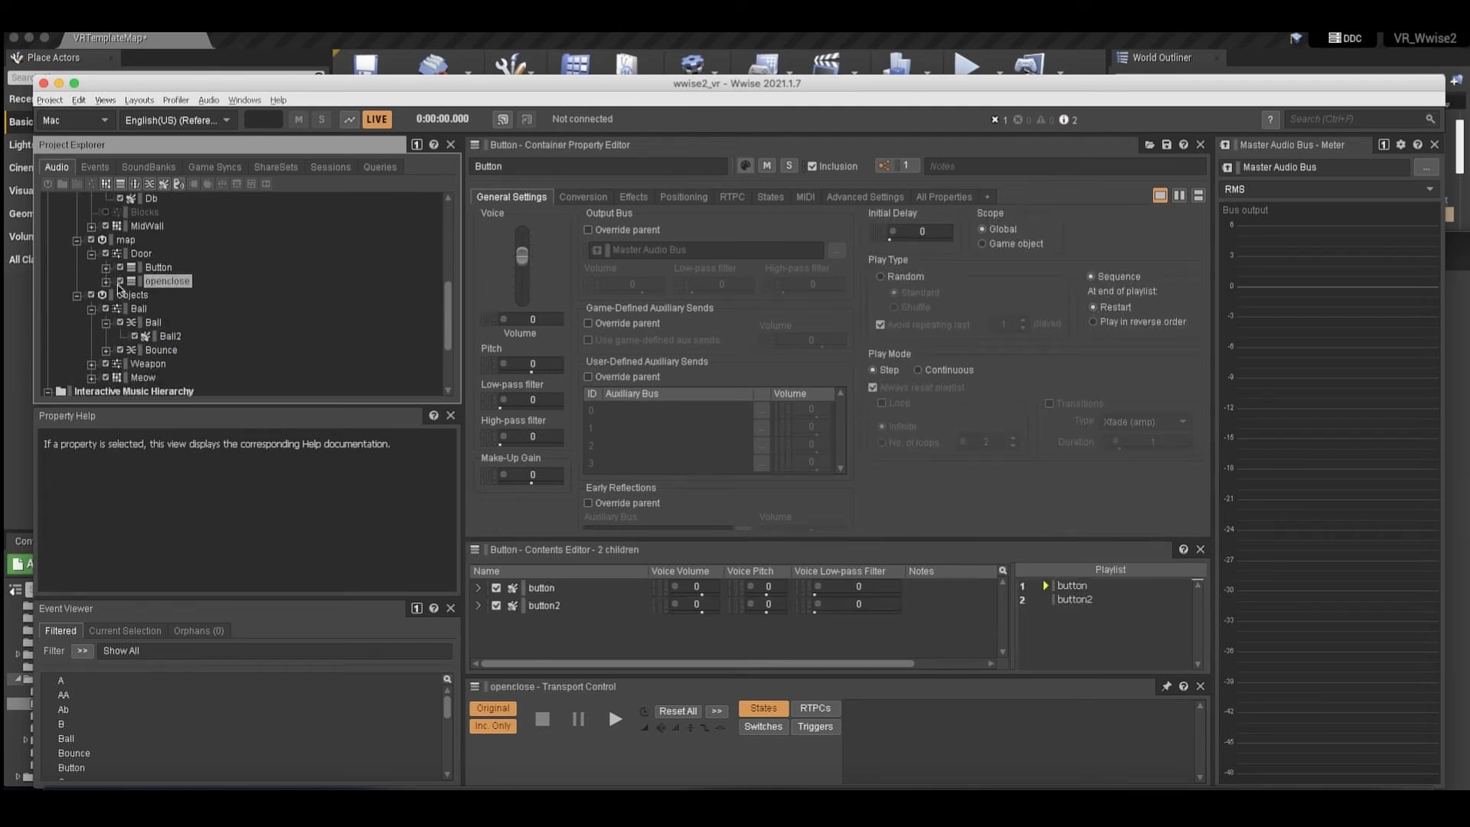
pyautogui.click(108, 282)
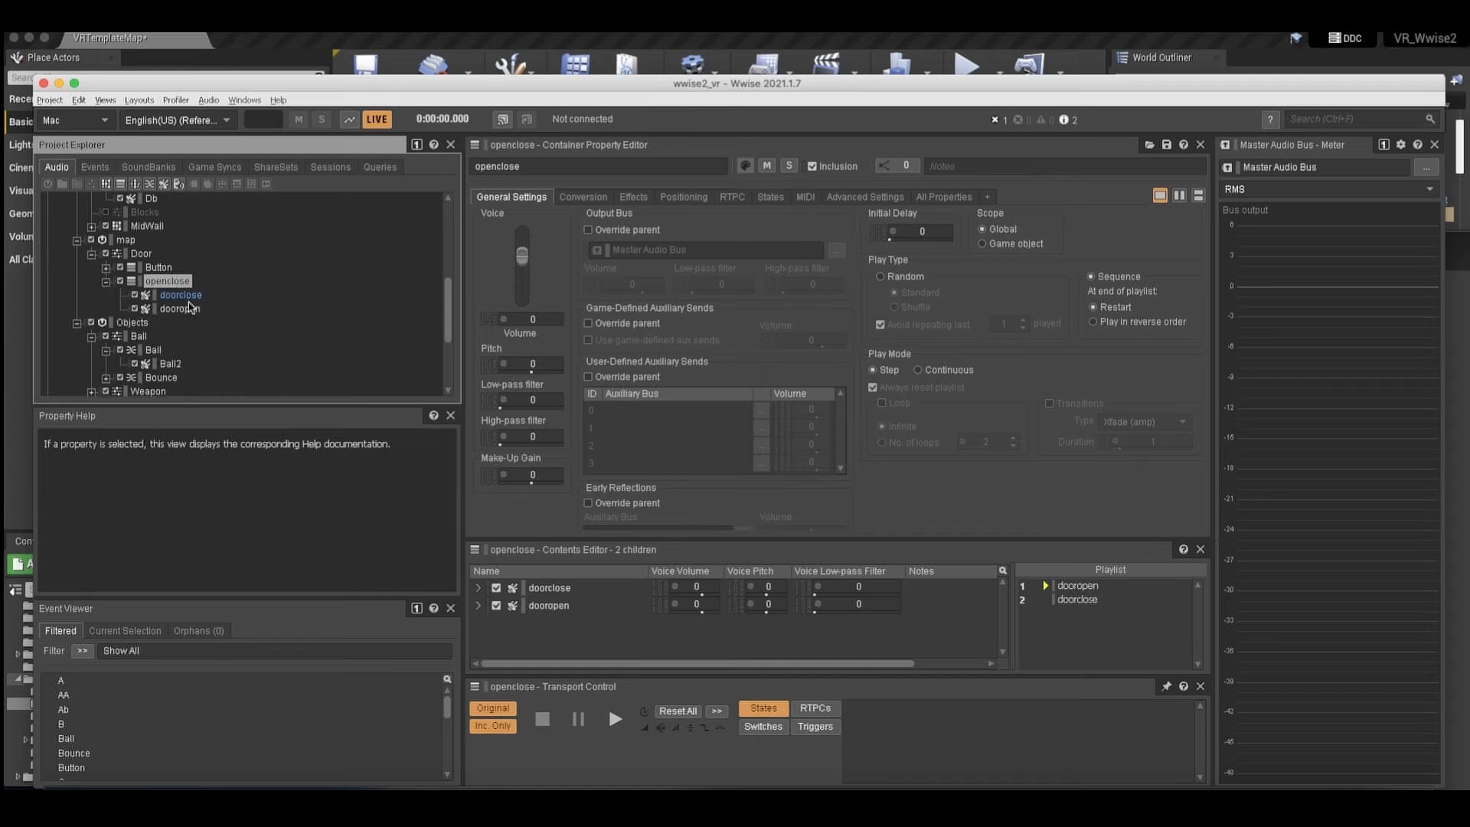
pyautogui.moveTo(1099, 596); pyautogui.dragTo(1076, 585)
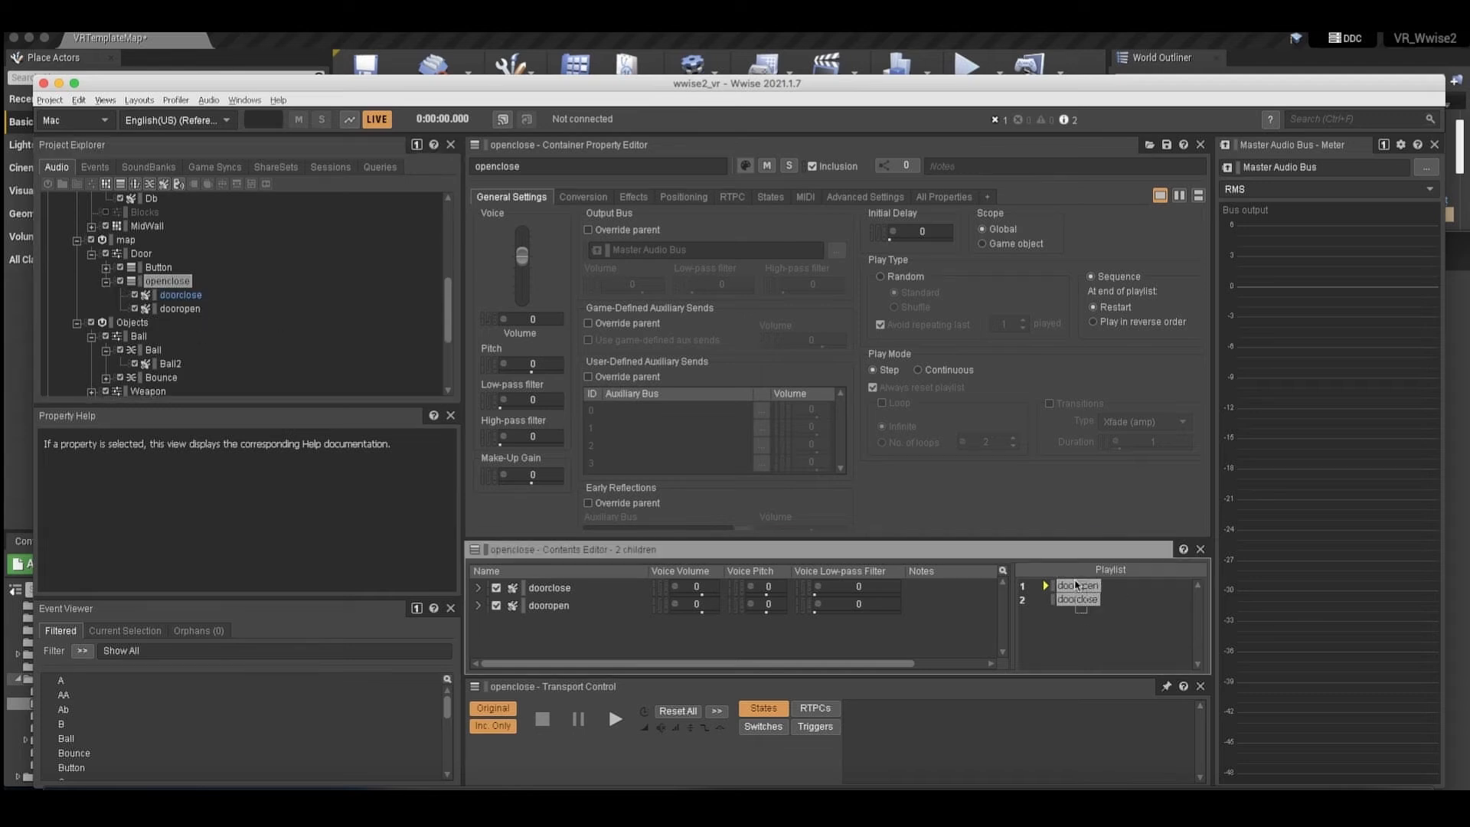
# Audition the openclose container twice to hear both sounds of its sequence.
pyautogui.click(175, 285)
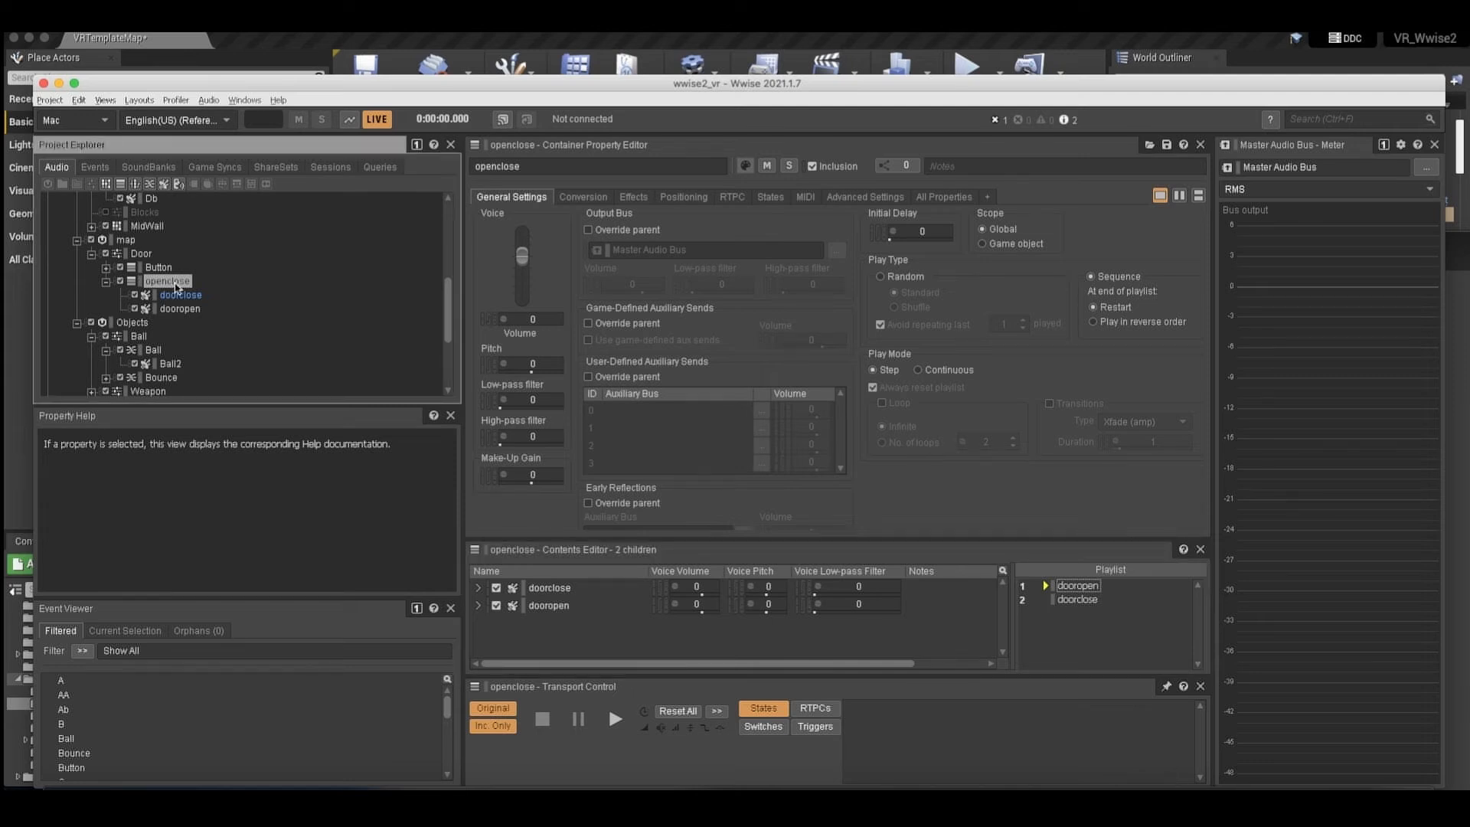
pyautogui.press('space')
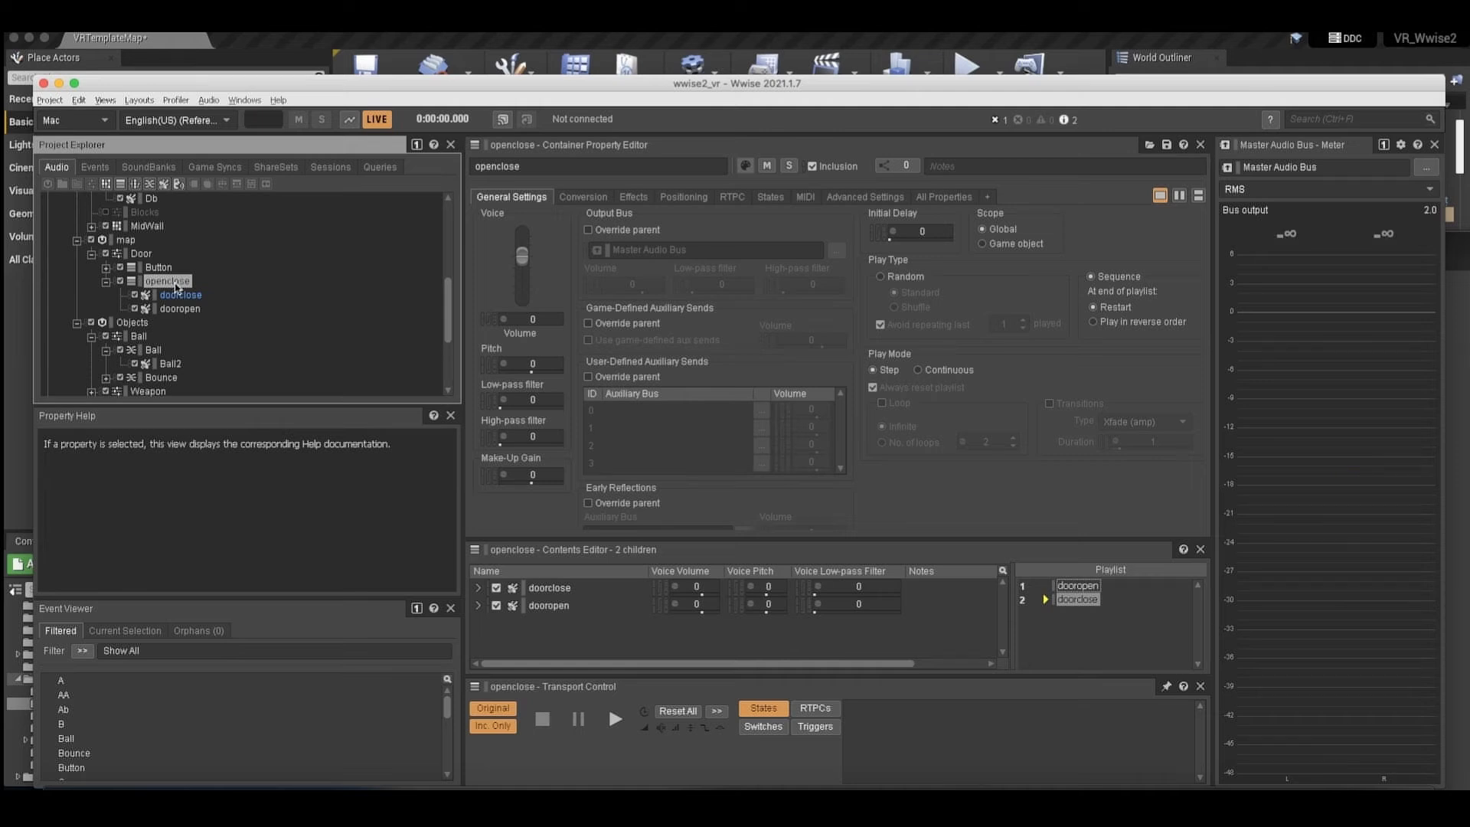
pyautogui.press('space')
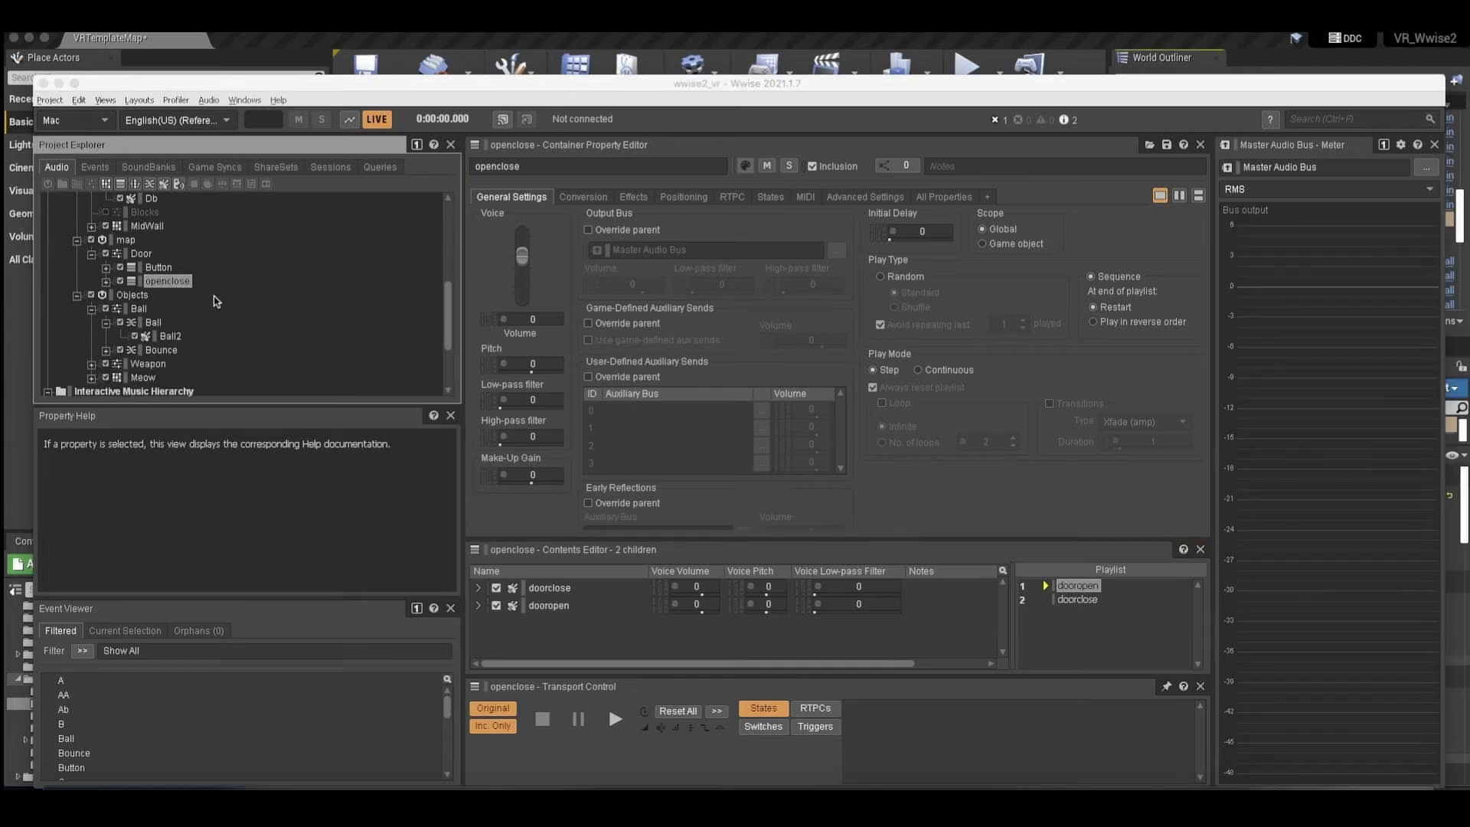
# Open the Button container under Door in Wwise and expand it to review its button and button2 sounds.
pyautogui.click(159, 268)
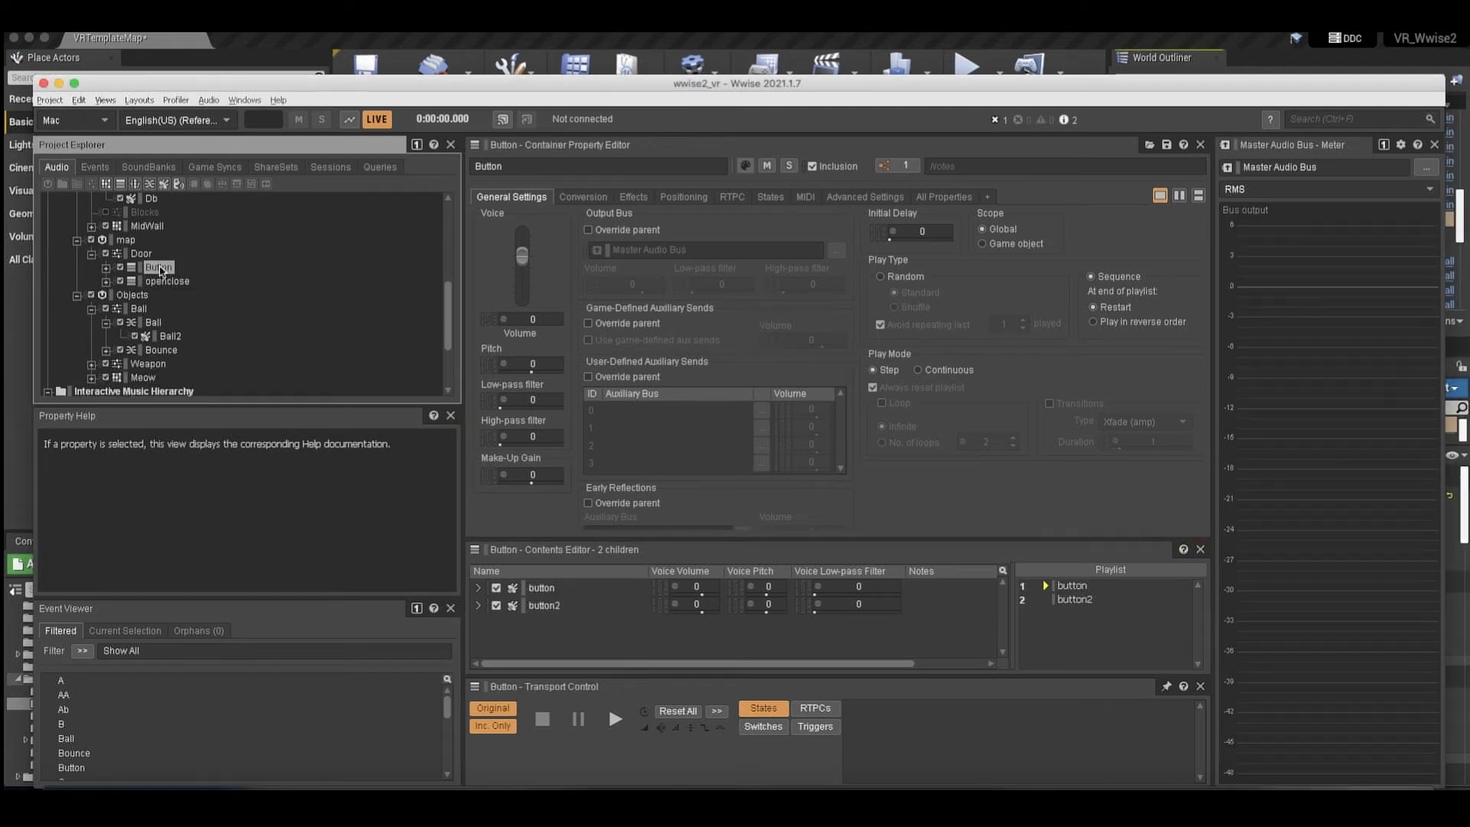
pyautogui.moveTo(303, 94); pyautogui.dragTo(369, 236)
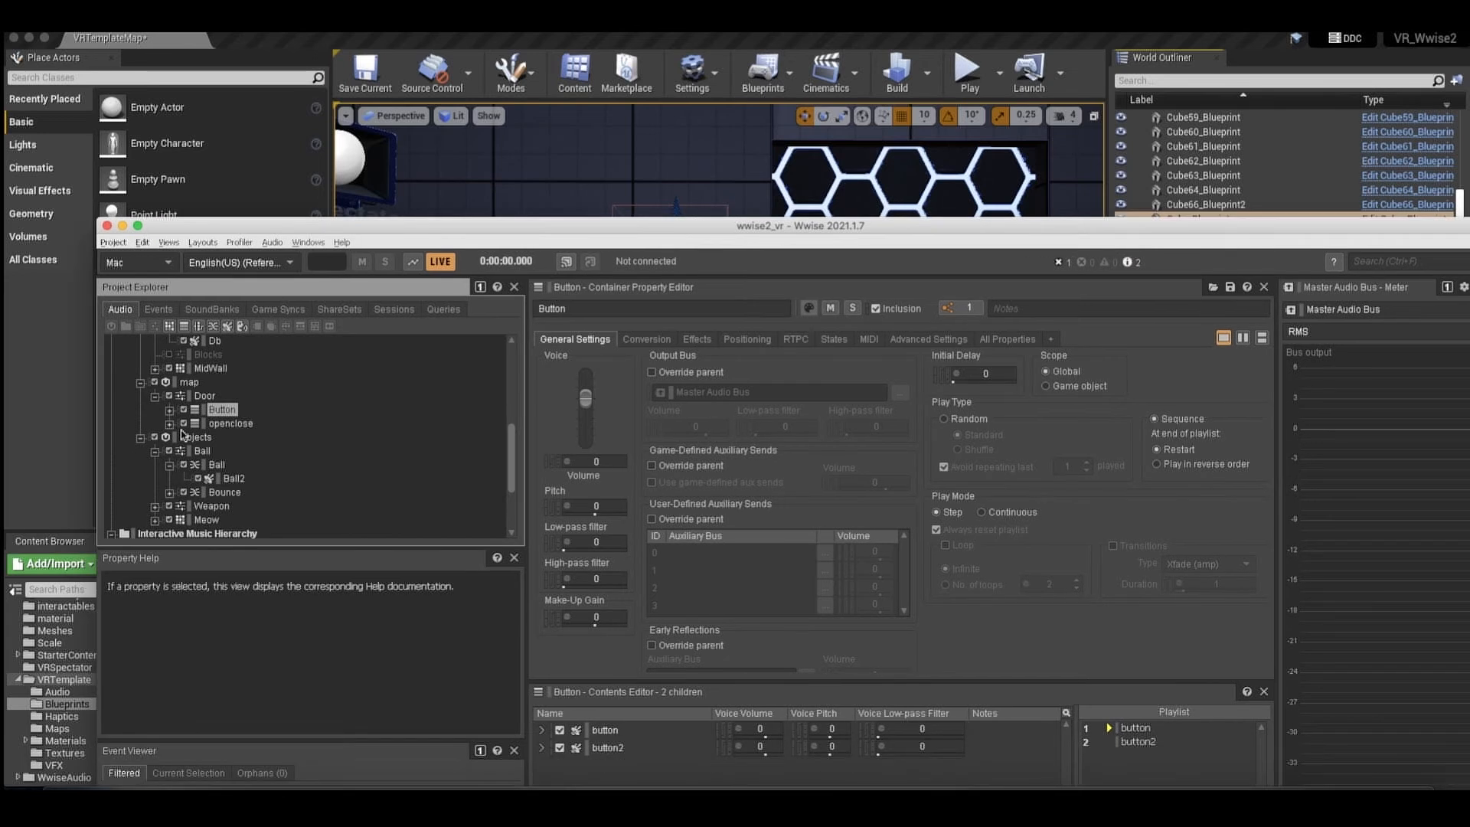
pyautogui.click(169, 411)
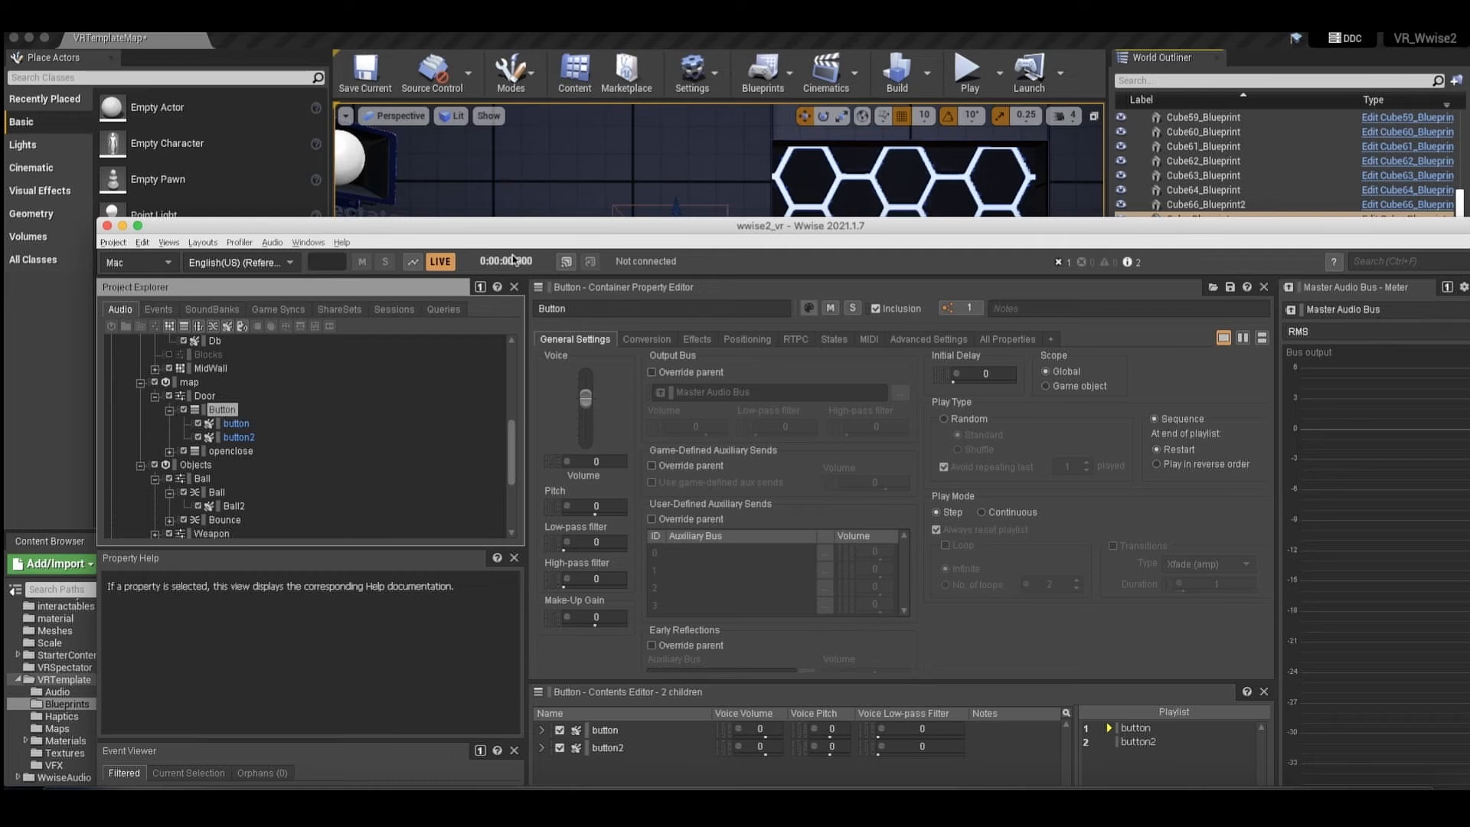
pyautogui.press('space')
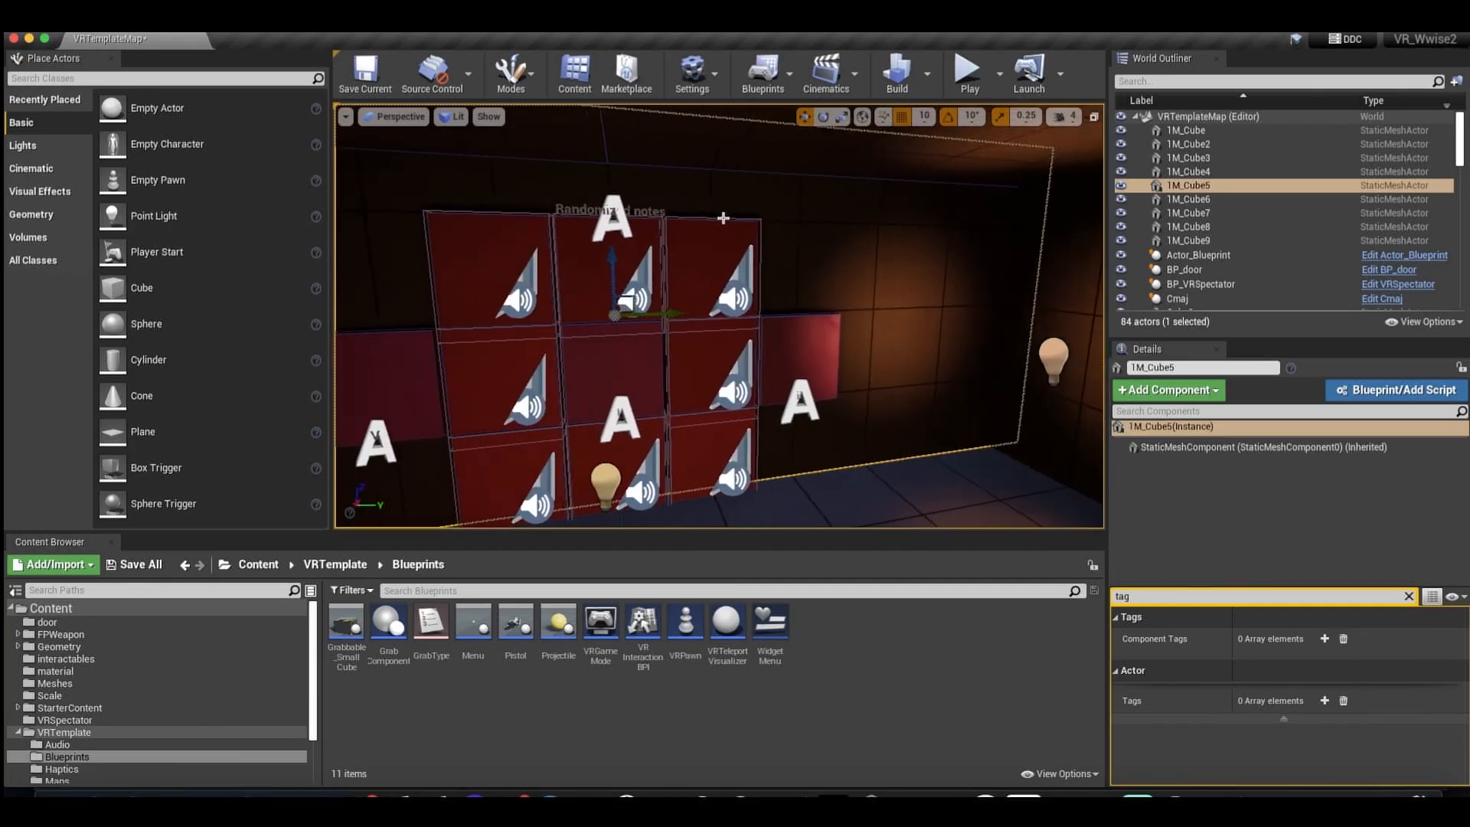
# In the Unreal level, select several red cubes of the Randomized notes wall in turn, ending on its upper-left cube.
pyautogui.press('Left')
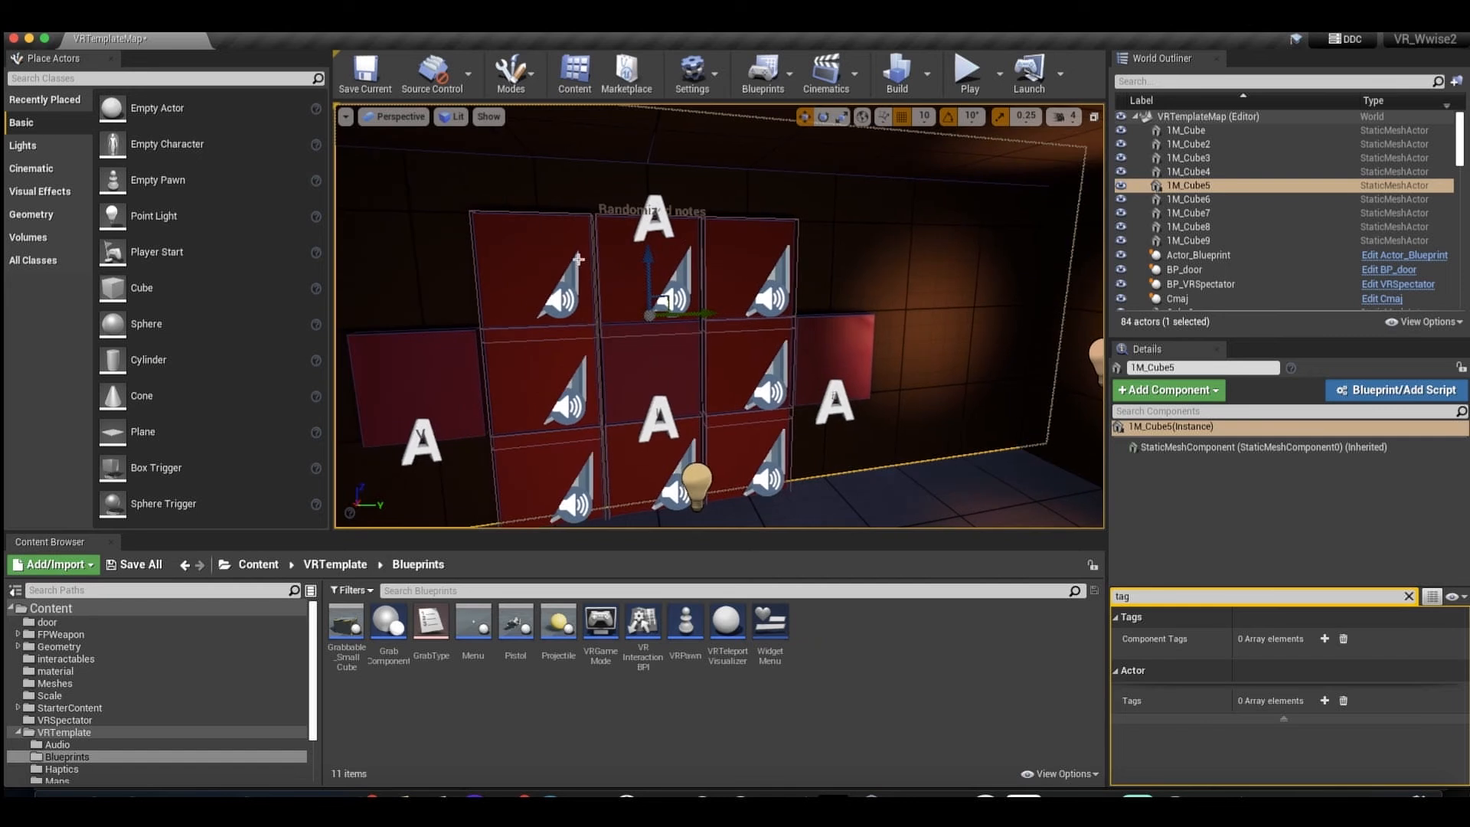
pyautogui.click(567, 282)
pyautogui.click(668, 277)
pyautogui.click(761, 277)
pyautogui.click(758, 371)
pyautogui.click(556, 274)
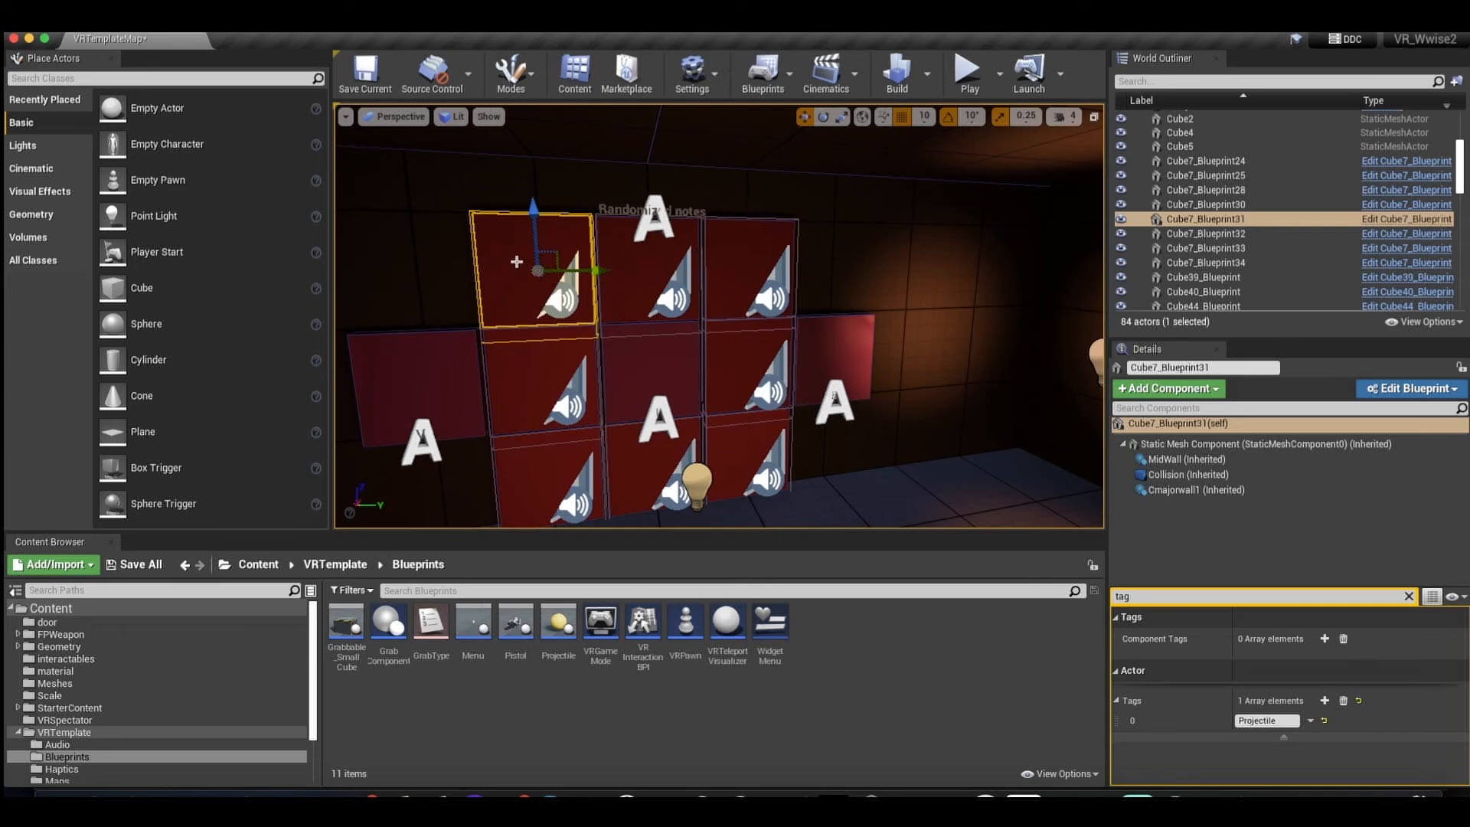
# Open Cube7_Blueprint and follow its event graph from On Component Hit through Sequence to the Post Event node.
pyautogui.click(1406, 219)
pyautogui.hscroll(-9, 696, 449)
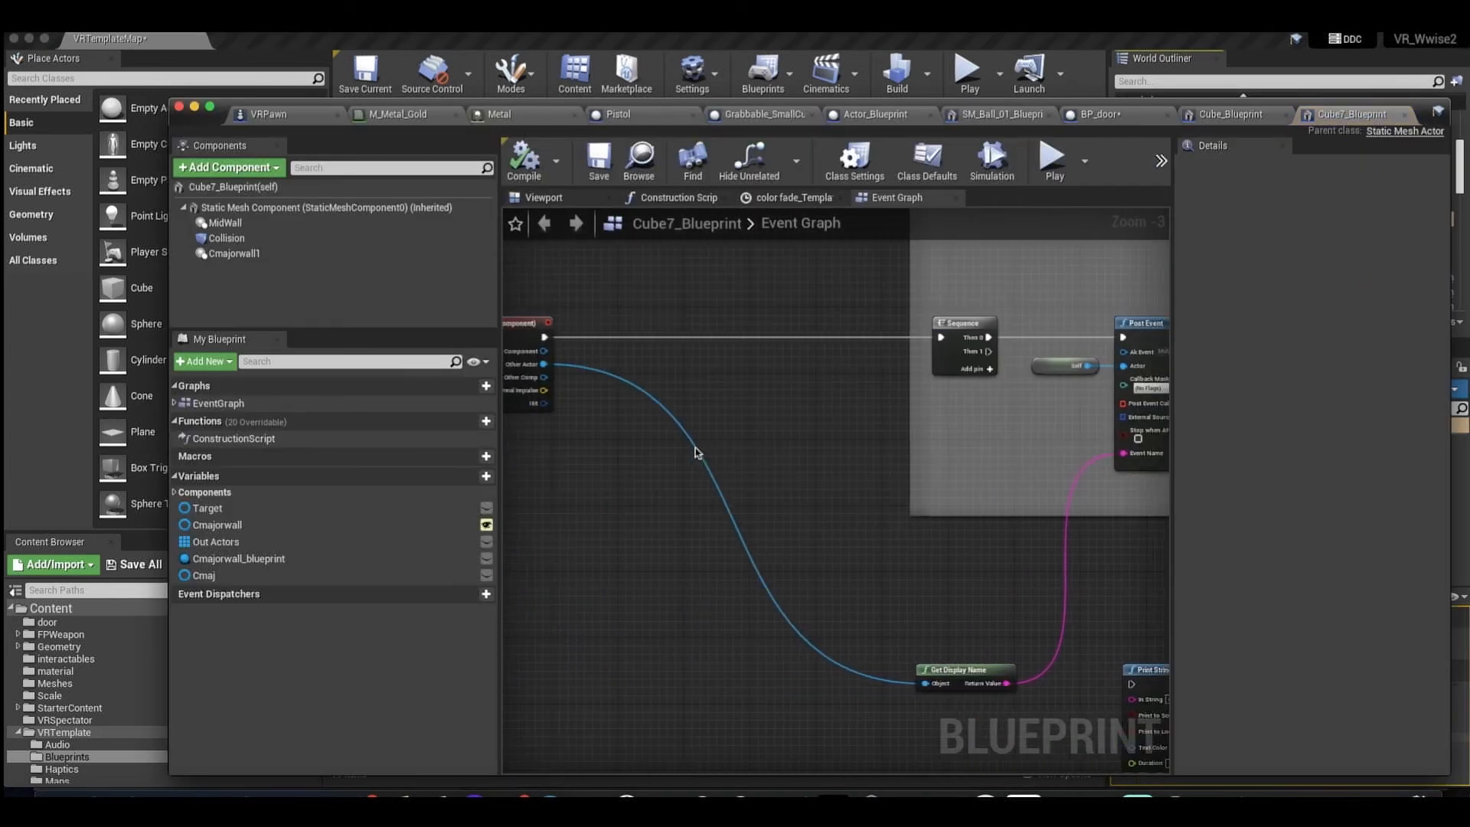
pyautogui.moveTo(599, 318); pyautogui.dragTo(667, 318)
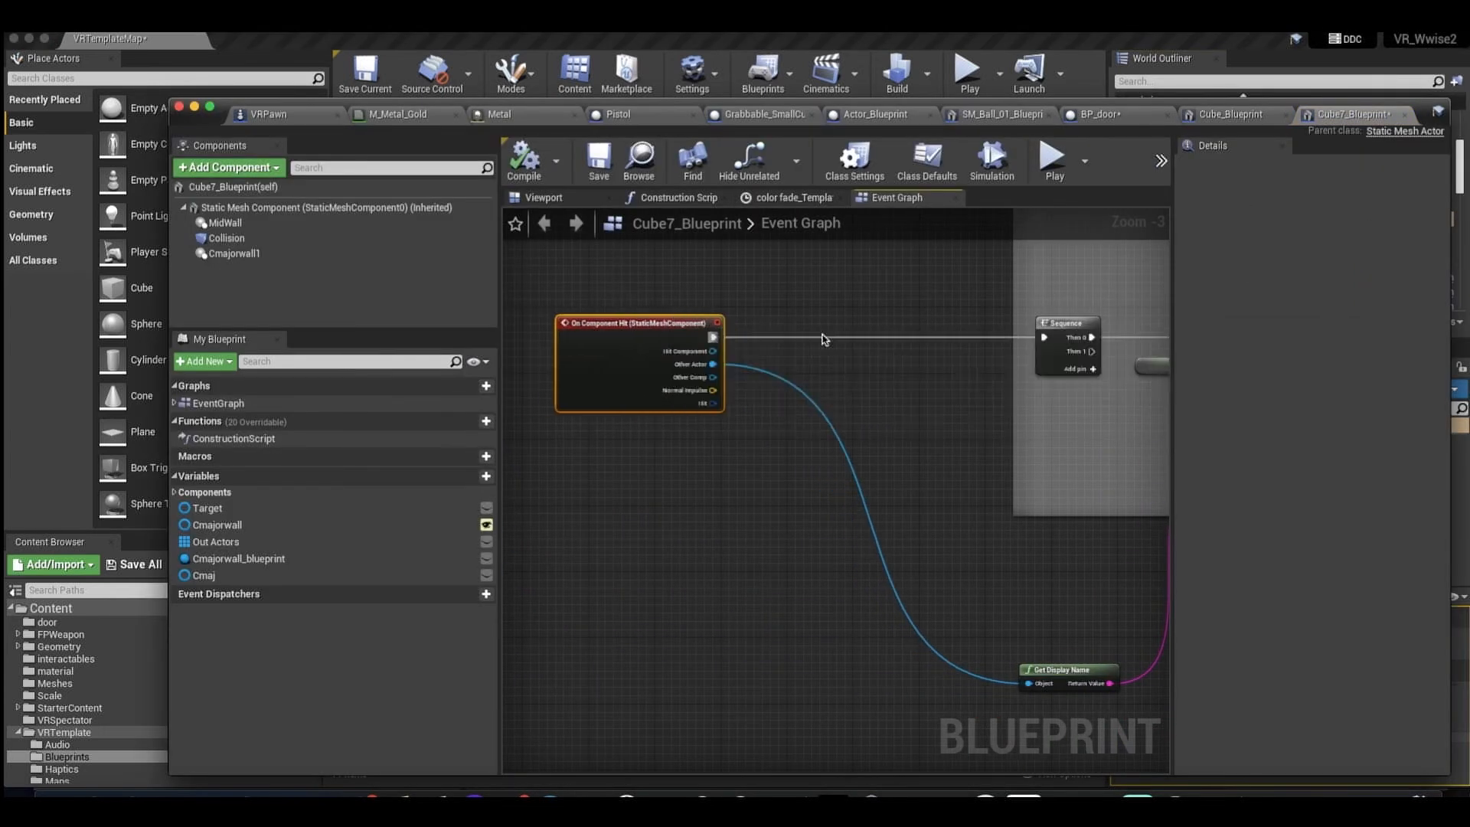
pyautogui.hscroll(4, 827, 340)
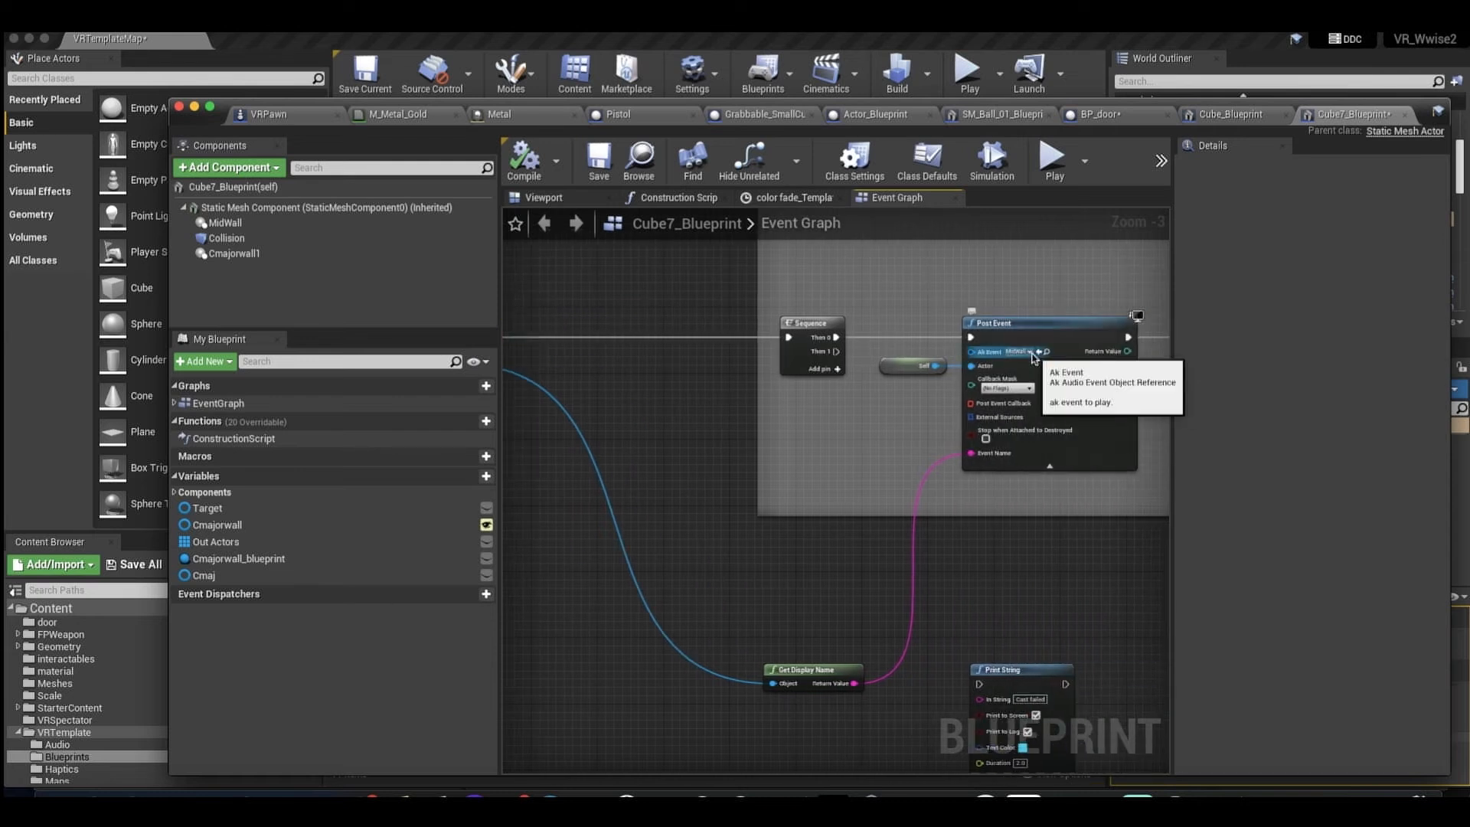
pyautogui.hscroll(1, 1012, 354)
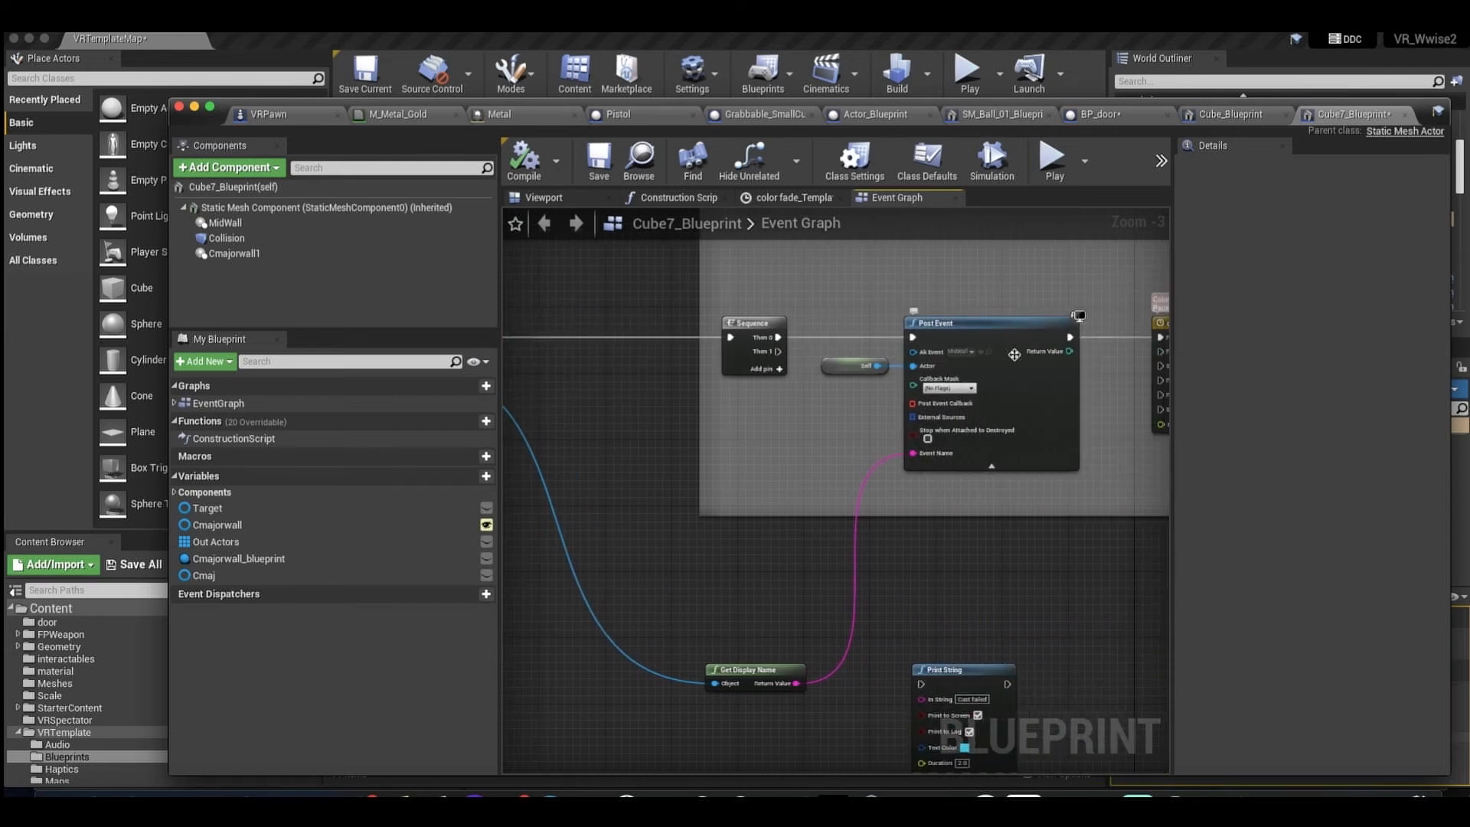
# Switch to Wwise and open the MidWall event in the Music sounds work unit.
pyautogui.click(1213, 798)
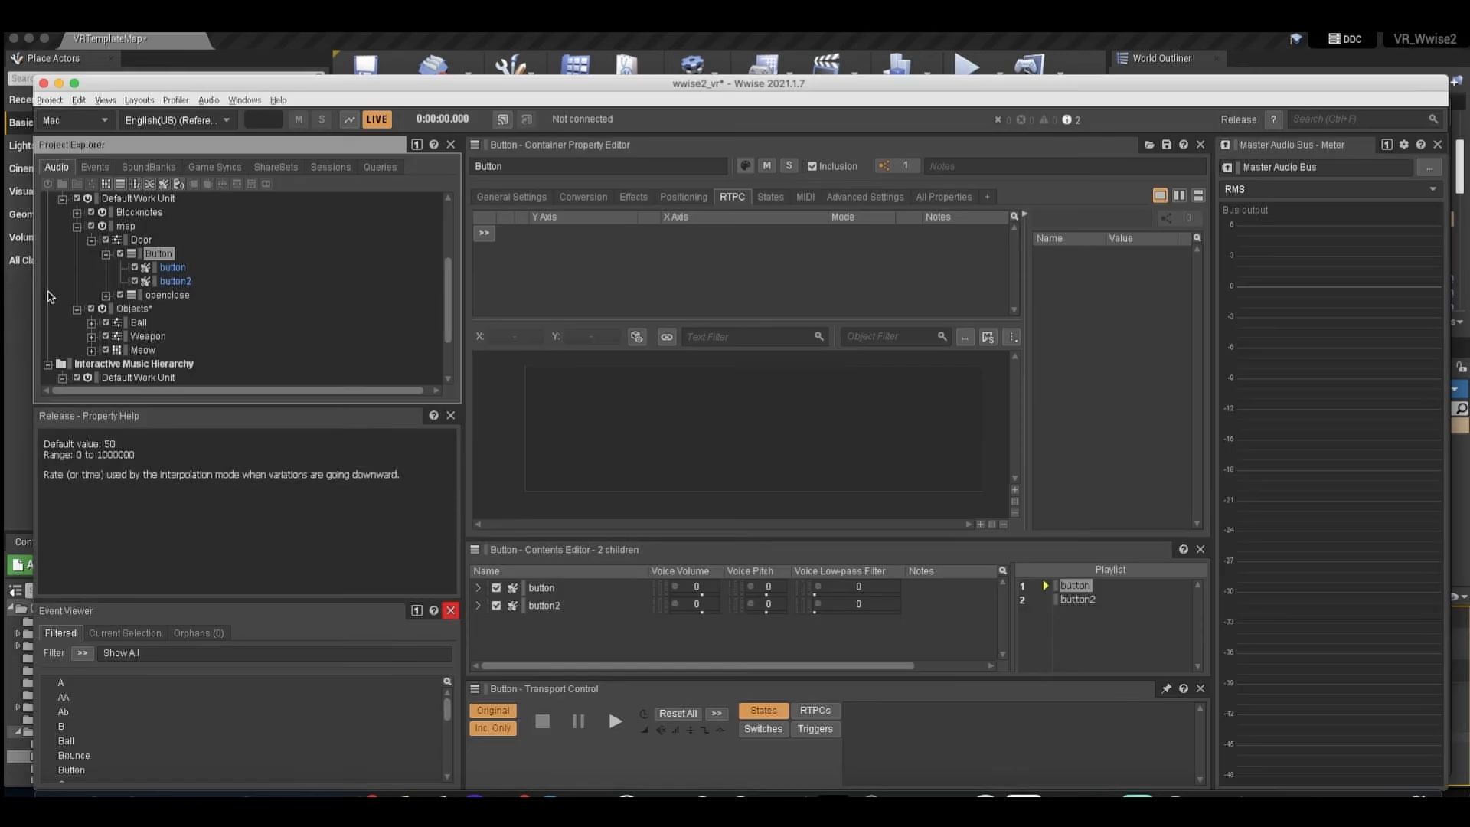
pyautogui.click(92, 166)
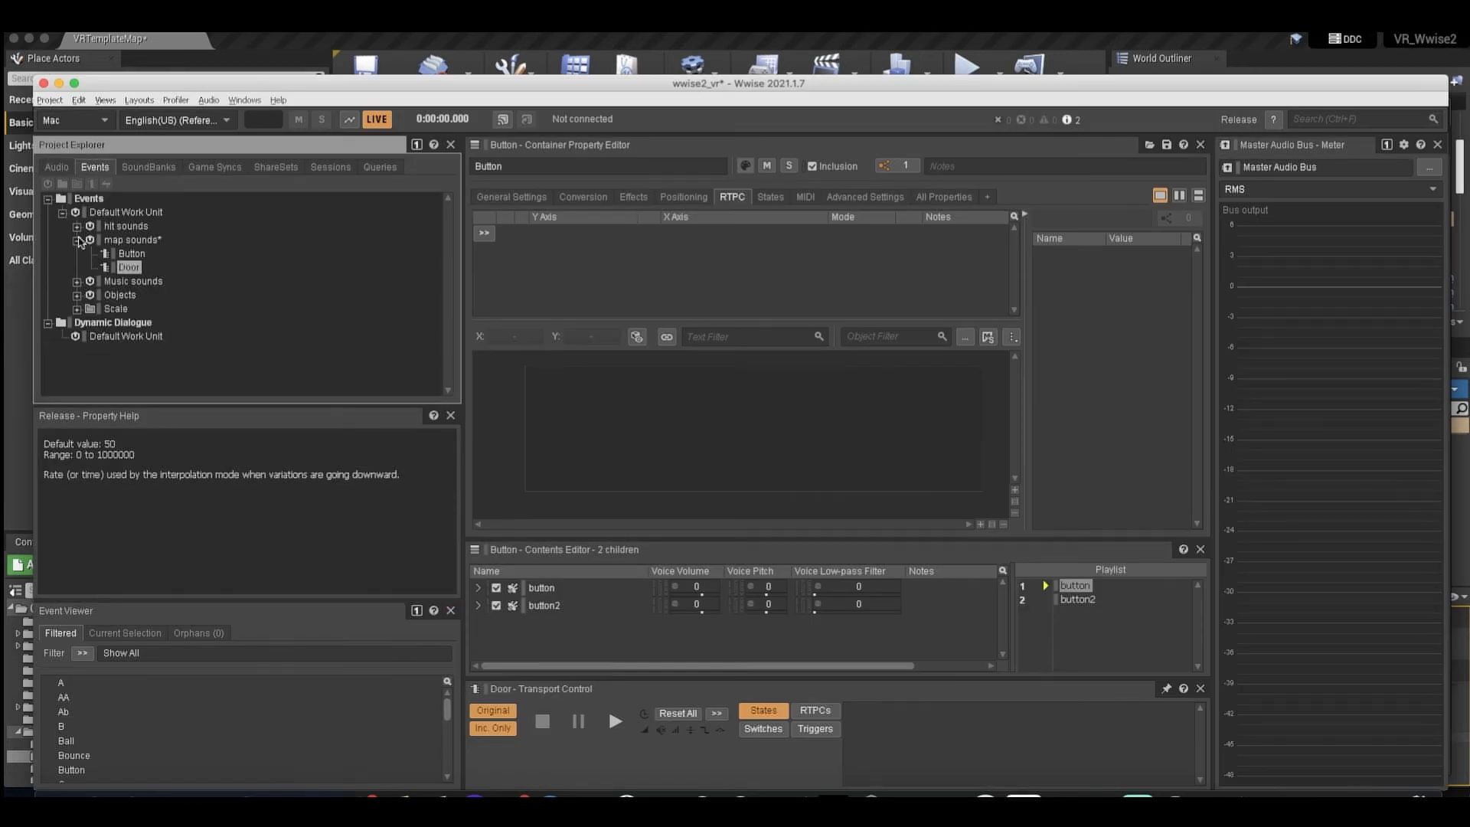
pyautogui.click(78, 241)
pyautogui.click(78, 254)
pyautogui.click(147, 282)
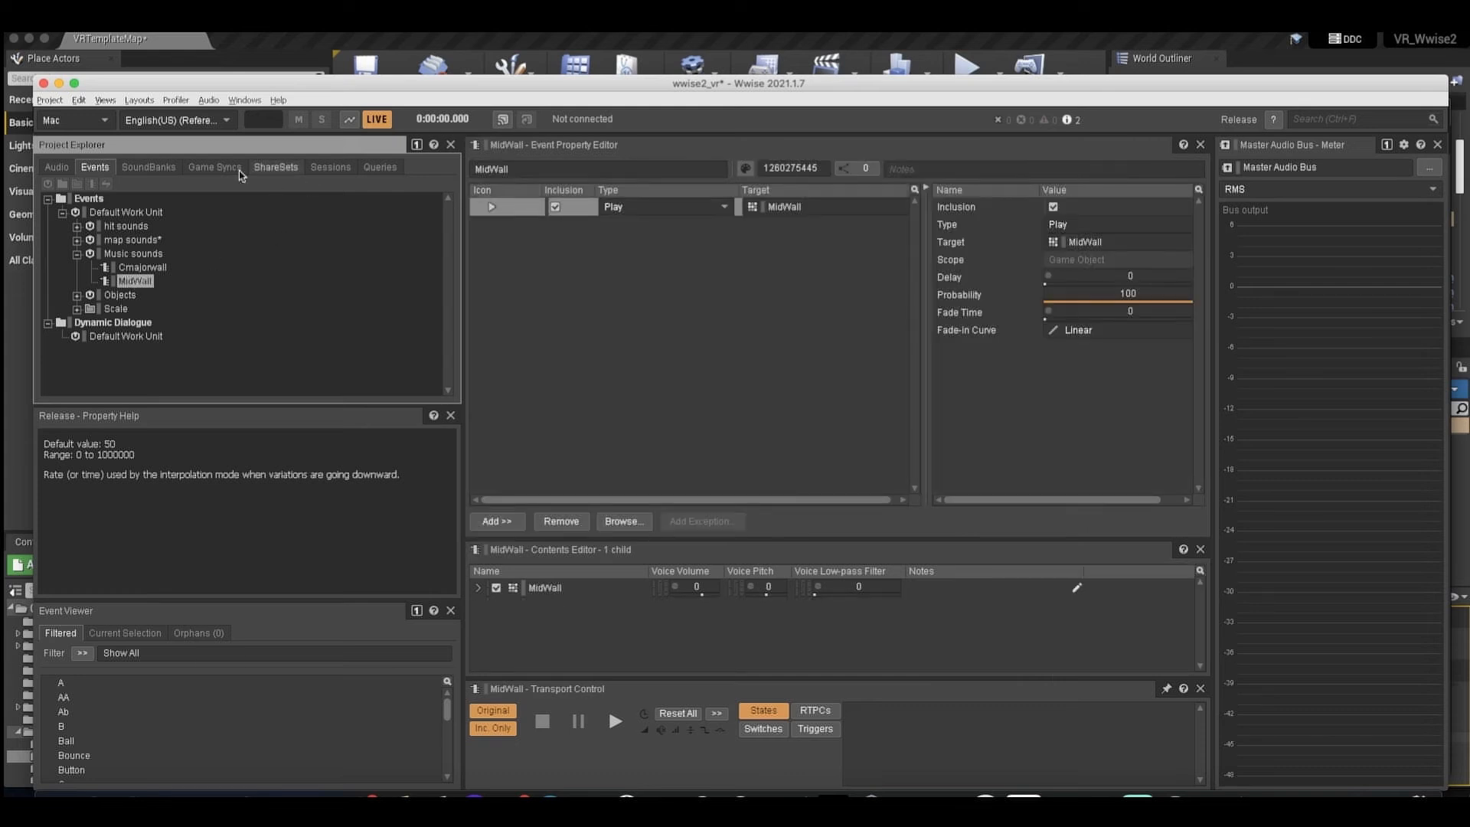
# Collapse the map and Objects work units in the Actor-Mixer Hierarchy and expand Blocknotes.
pyautogui.click(57, 167)
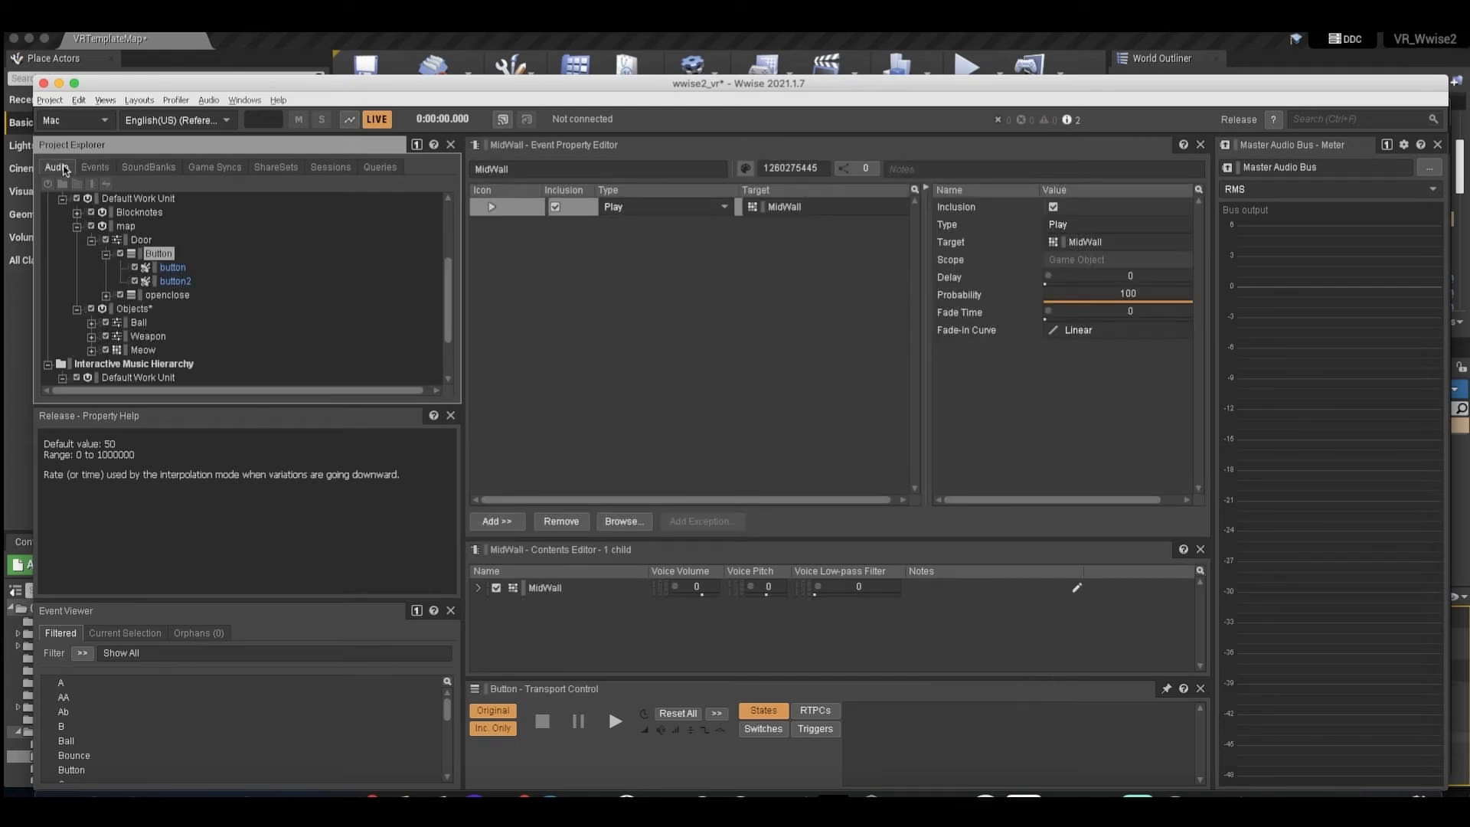
pyautogui.click(106, 254)
pyautogui.scroll(3, 107, 256)
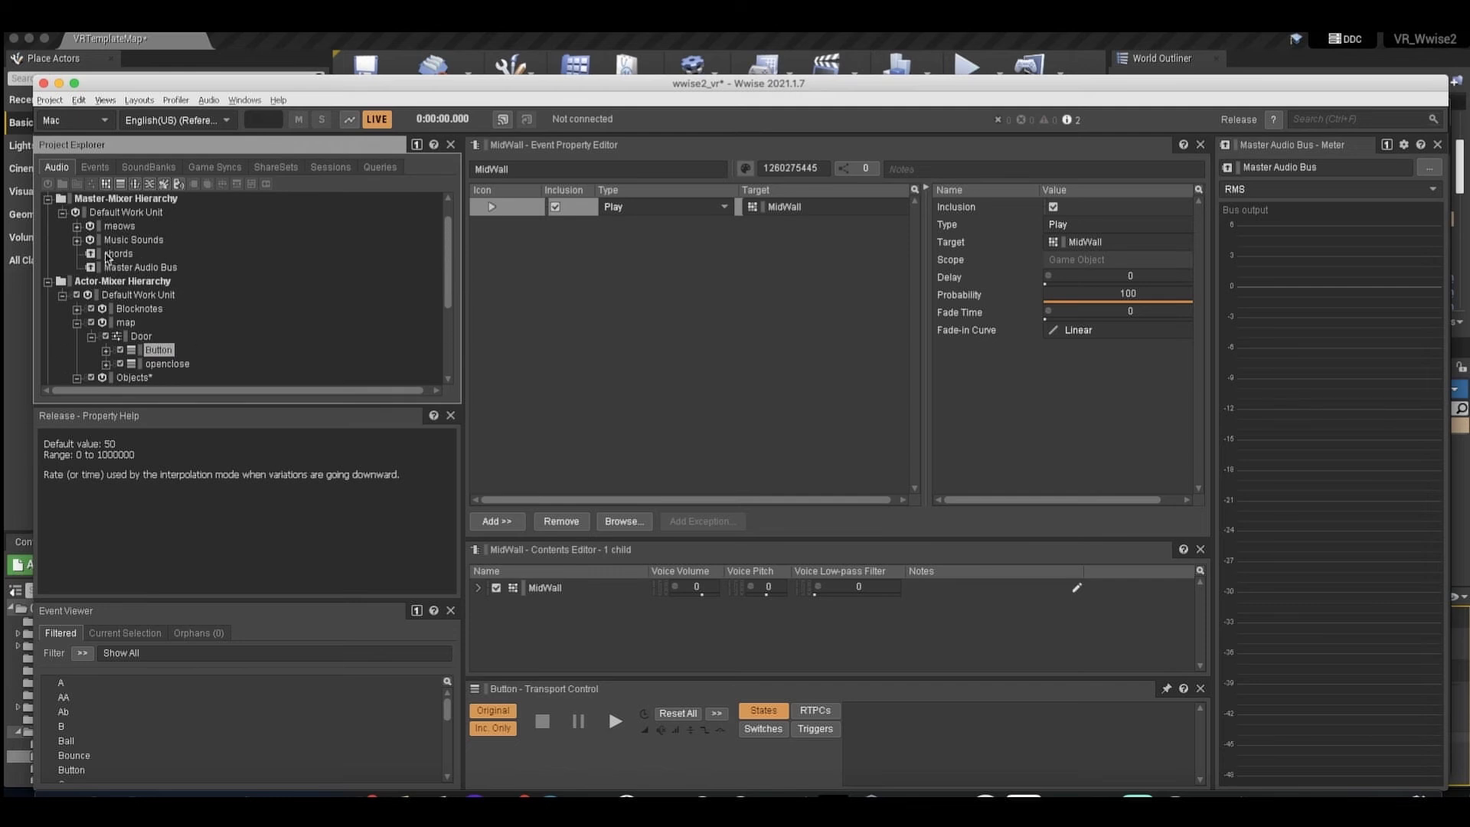
pyautogui.click(79, 241)
pyautogui.scroll(-4, 122, 275)
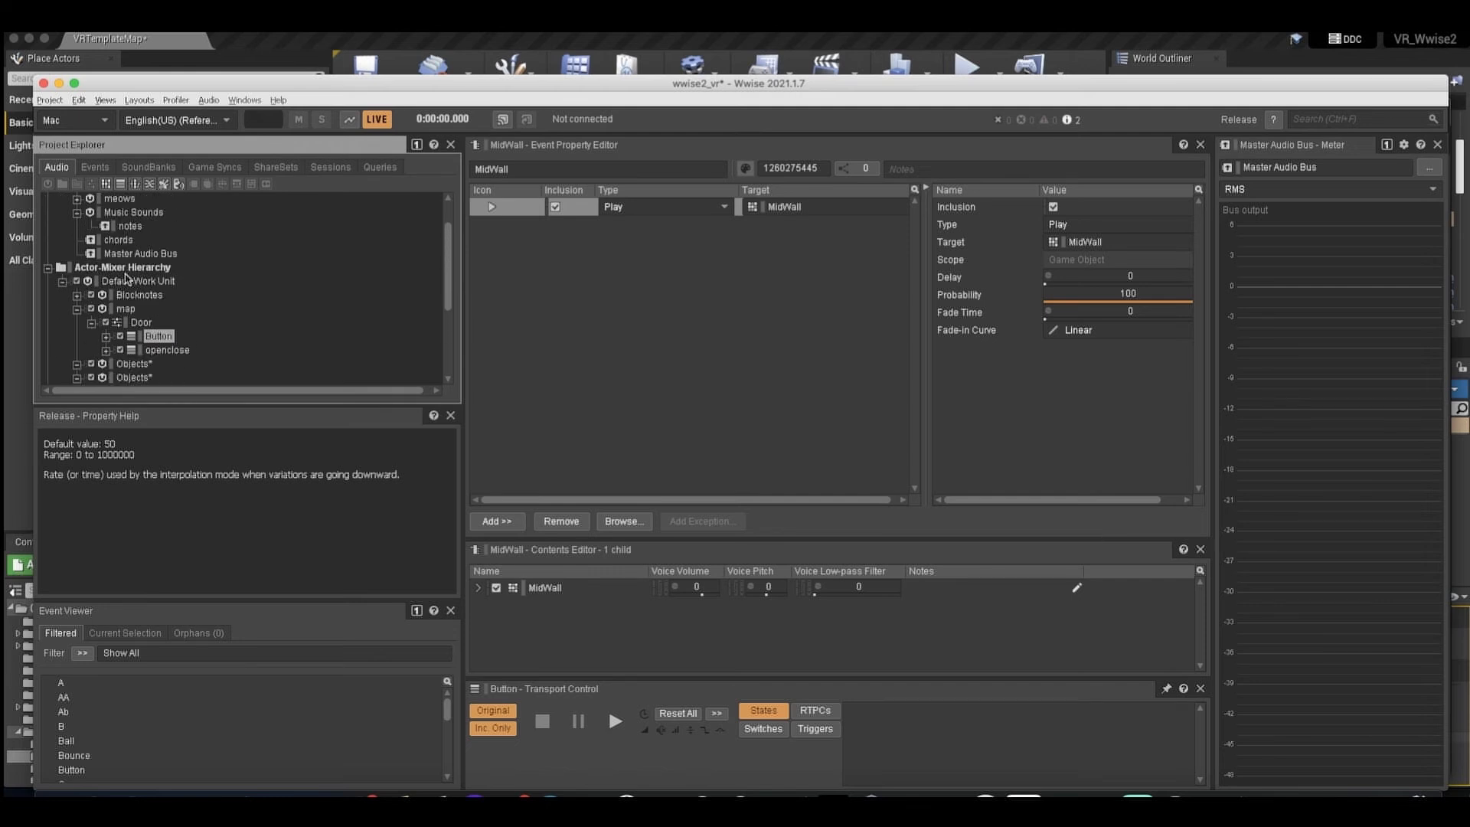
pyautogui.scroll(-2, 119, 279)
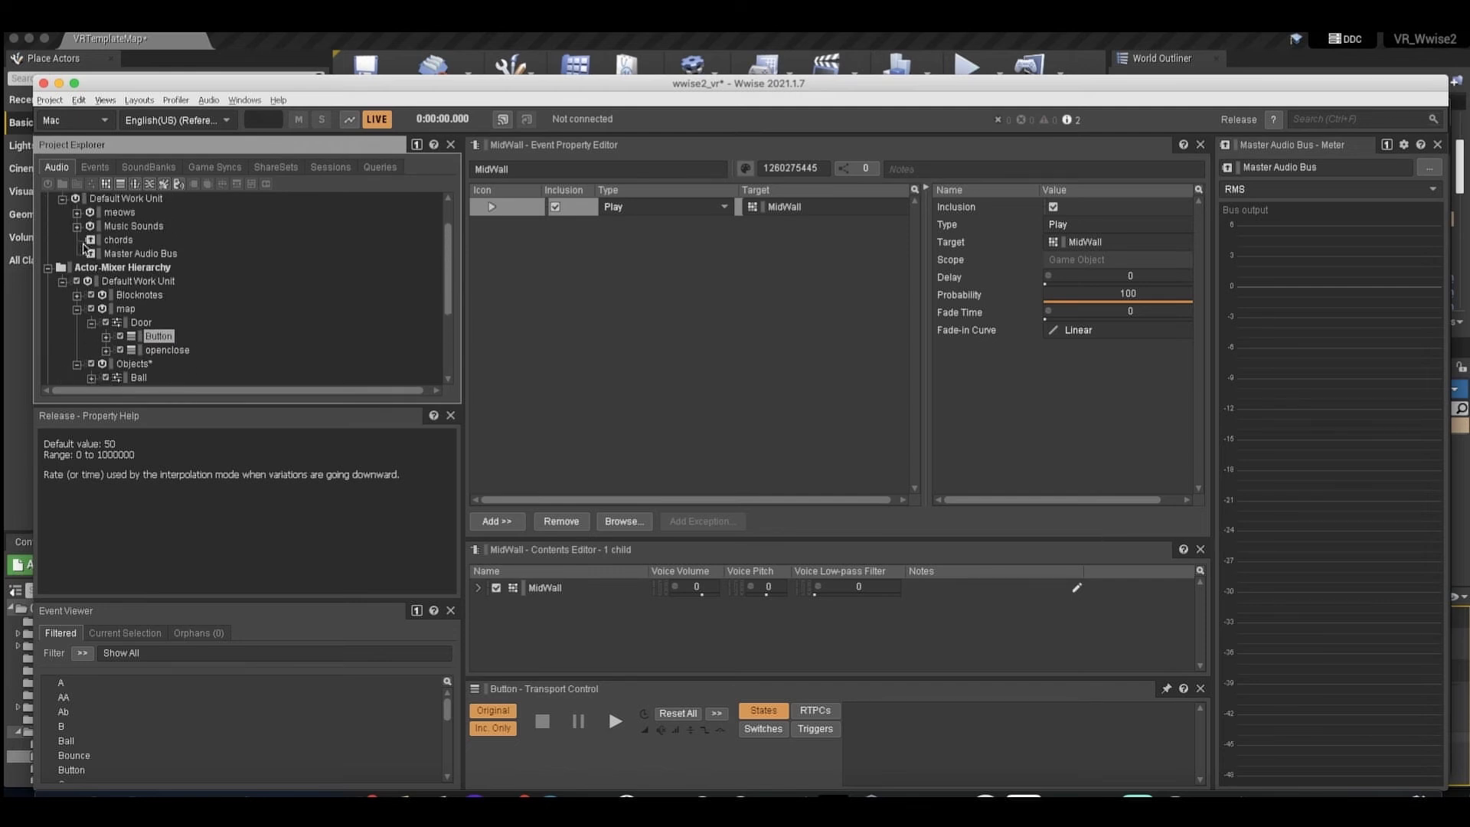
pyautogui.click(78, 255)
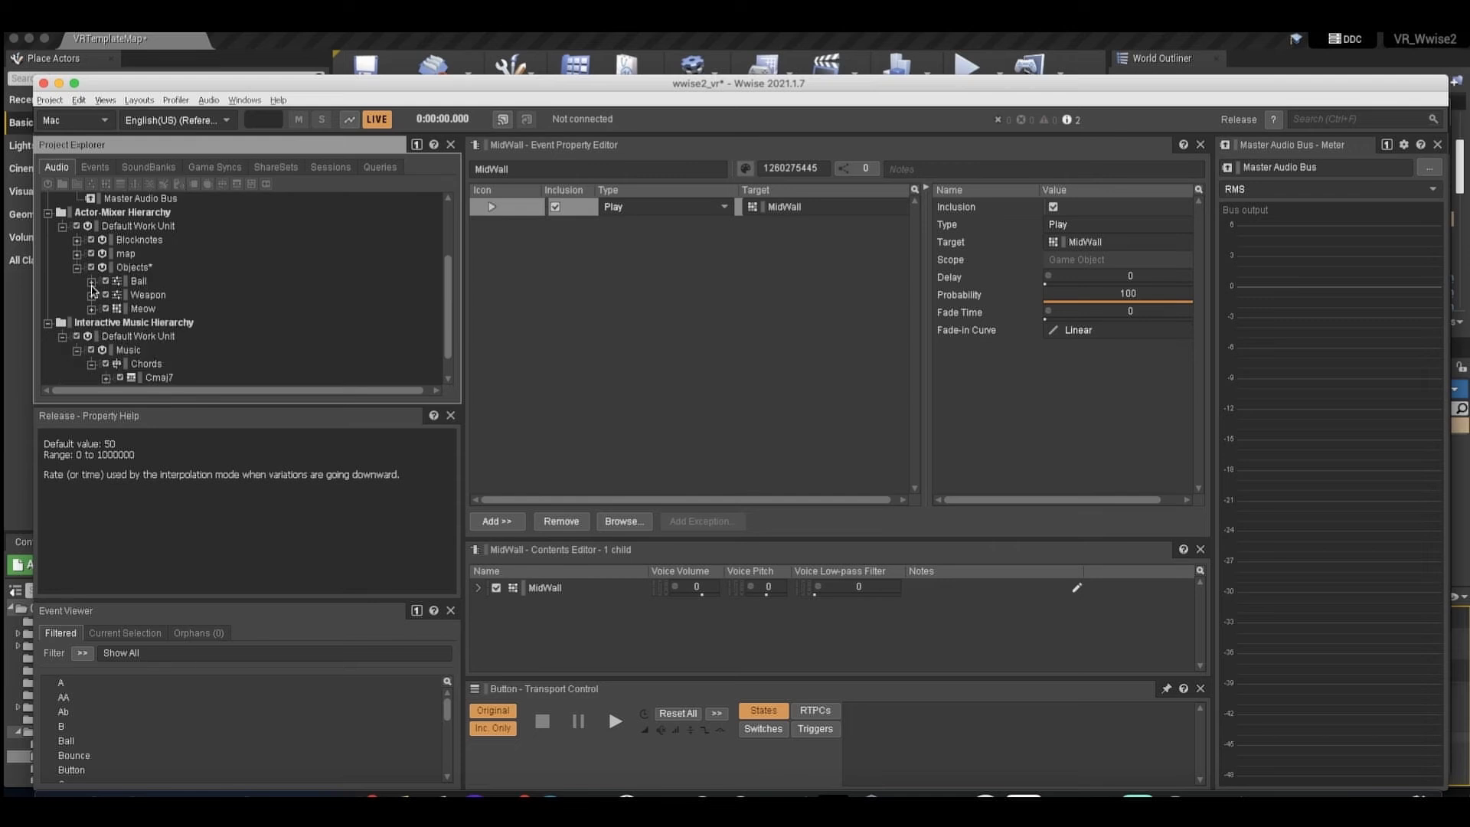
pyautogui.click(79, 268)
pyautogui.click(79, 255)
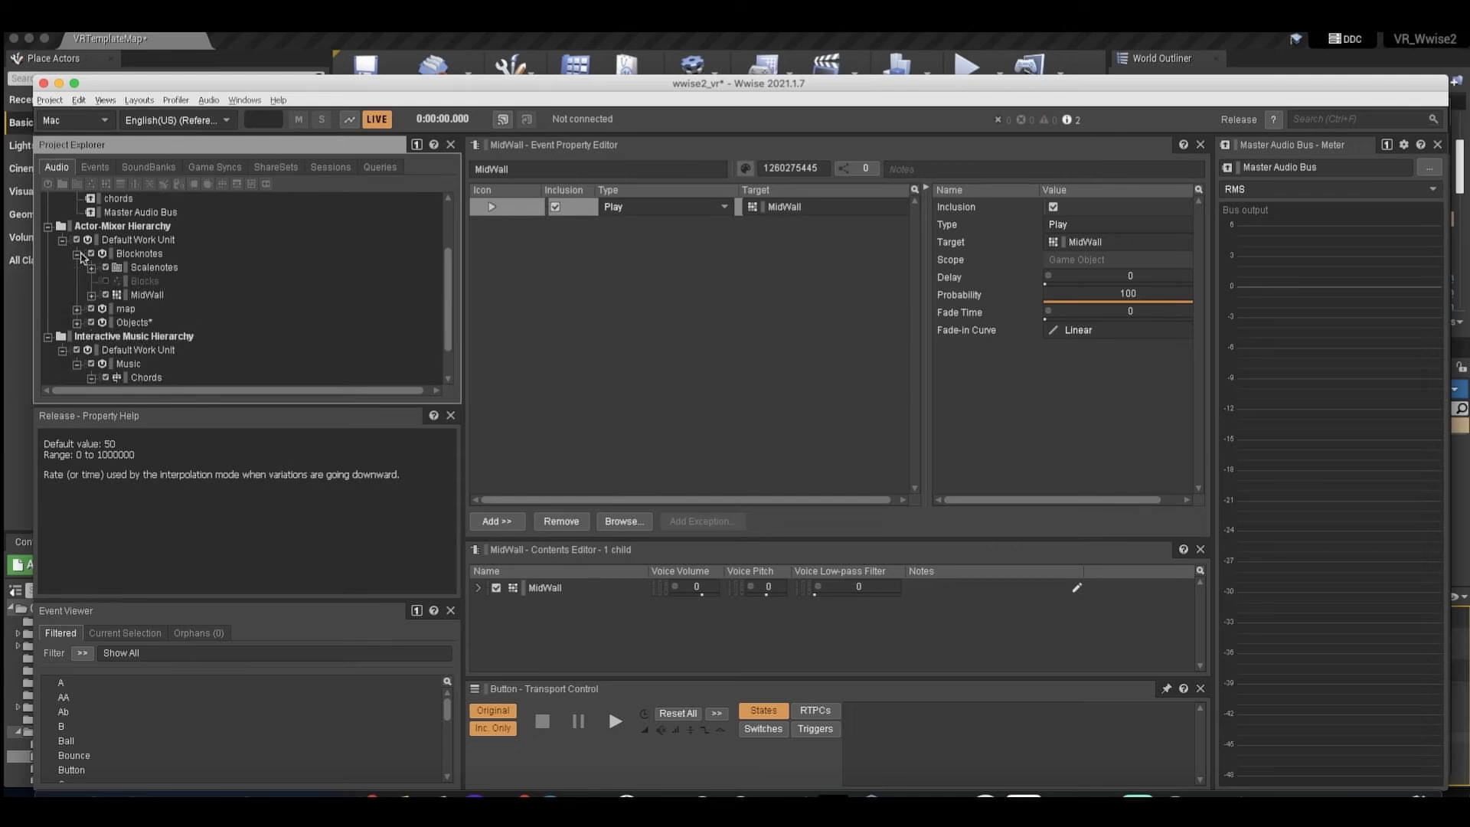
# Open the MidWall container under Blocknotes, look through its note sounds, and collapse it again.
pyautogui.click(138, 297)
pyautogui.click(91, 296)
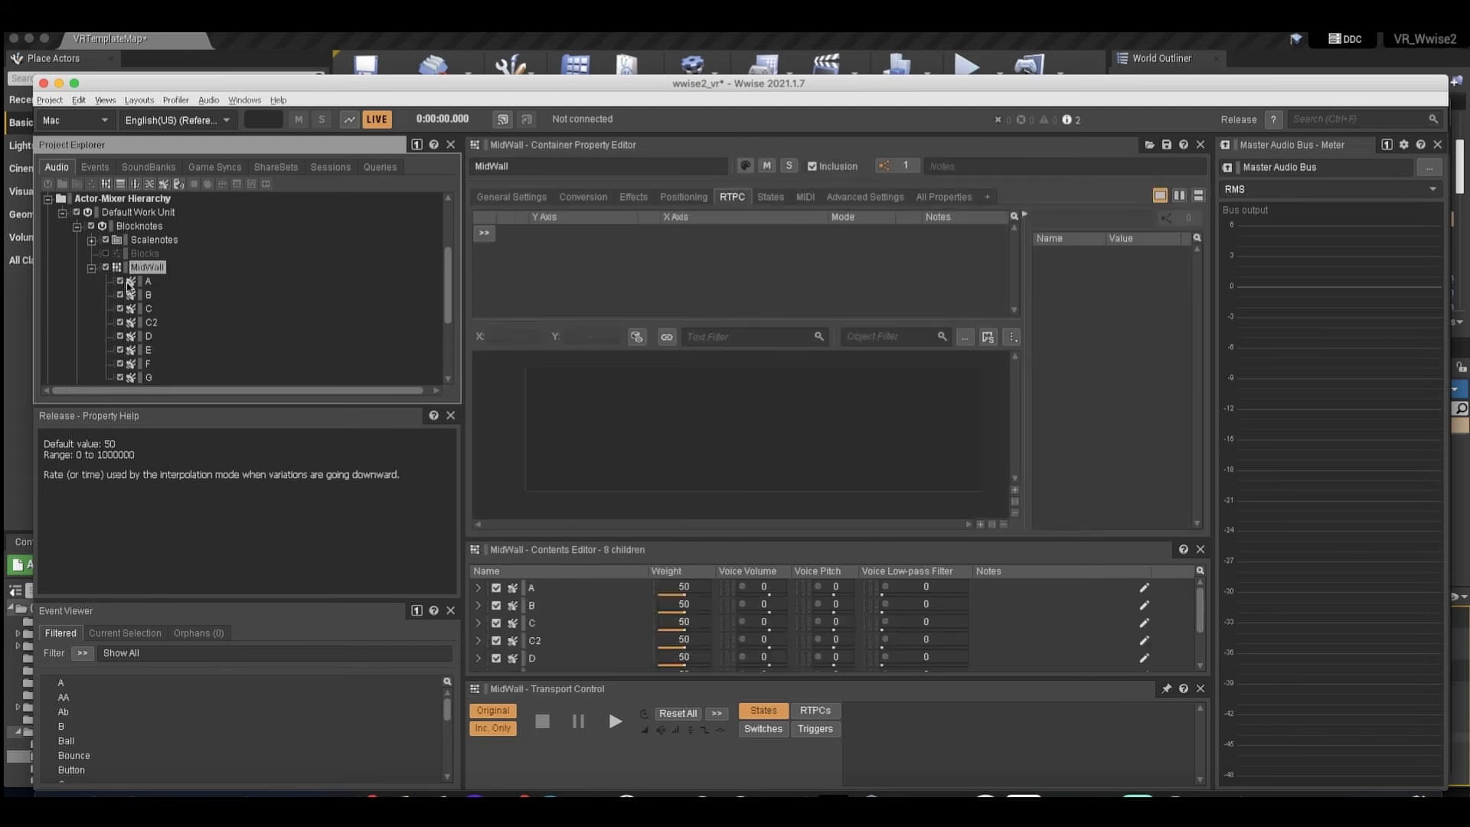
pyautogui.click(92, 268)
pyautogui.click(91, 268)
pyautogui.scroll(-3, 123, 283)
pyautogui.scroll(4, 123, 284)
pyautogui.scroll(-2, 123, 283)
pyautogui.click(92, 254)
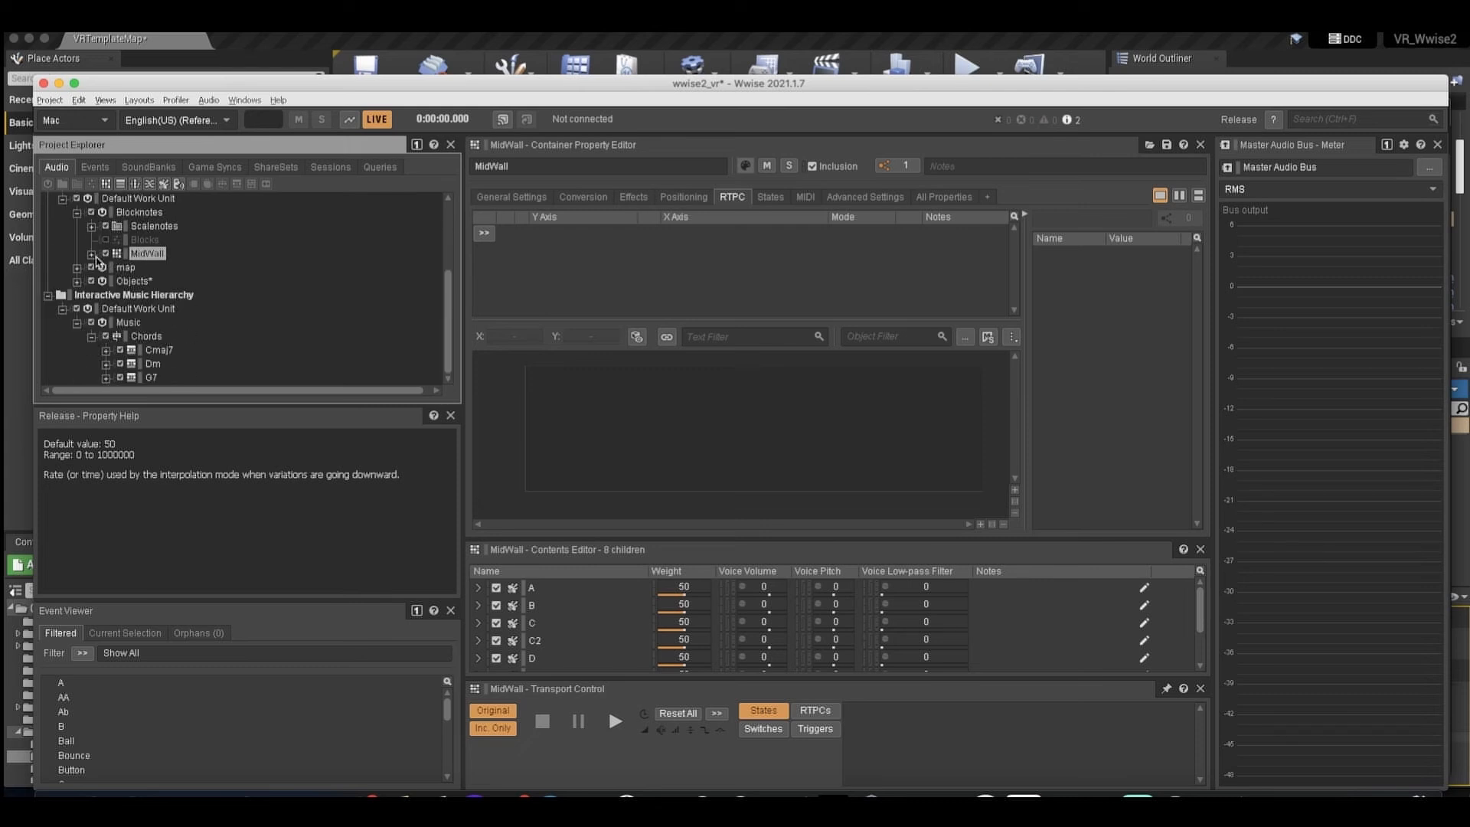
# Switch back to the Unreal level, select the center cube Cube40_Blueprint on the Randomized notes wall and examine it up close.
pyautogui.click(1175, 797)
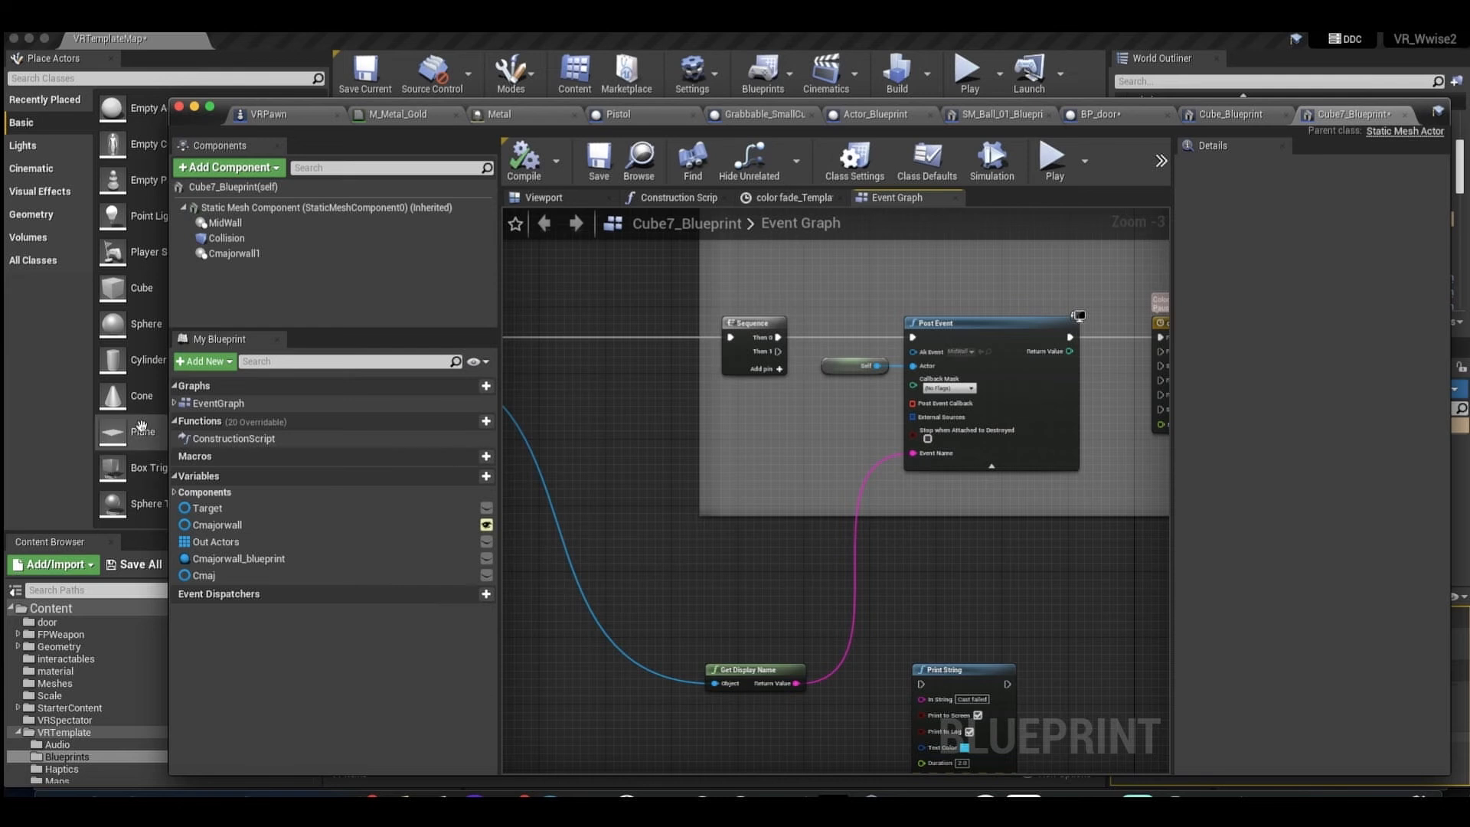
pyautogui.click(114, 436)
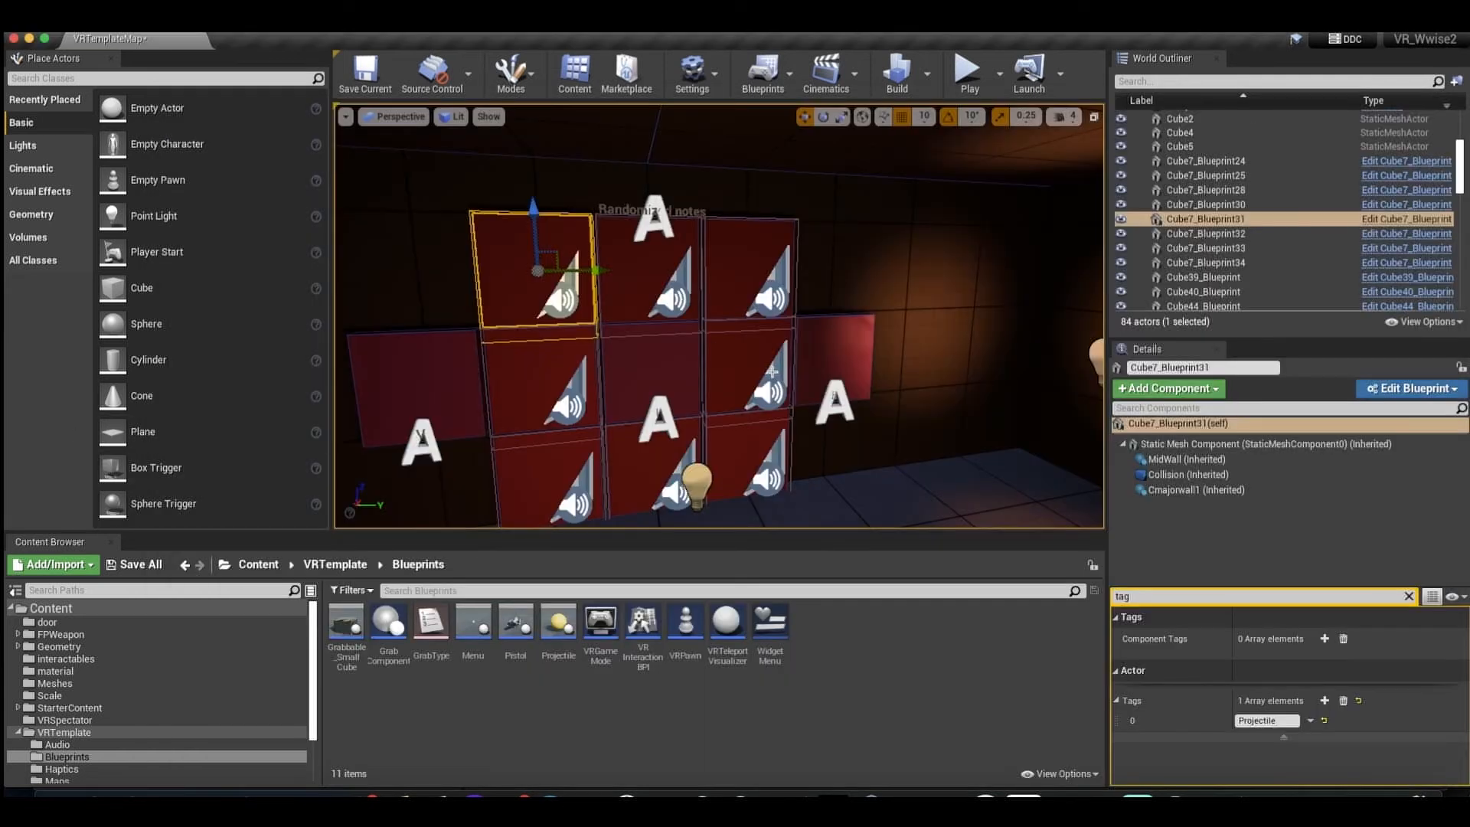
pyautogui.scroll(5, 656, 293)
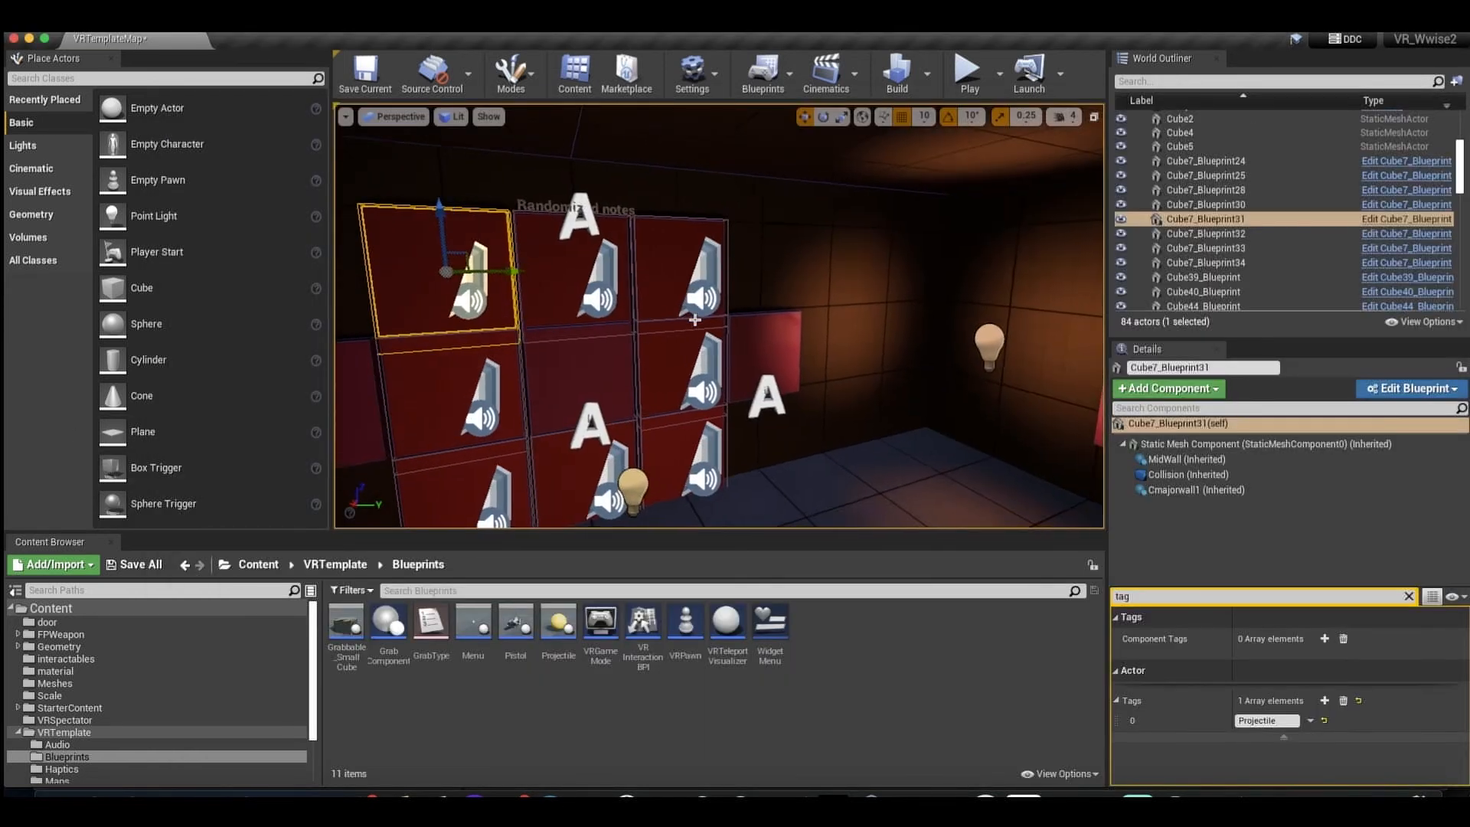
pyautogui.click(618, 325)
pyautogui.scroll(6, 636, 352)
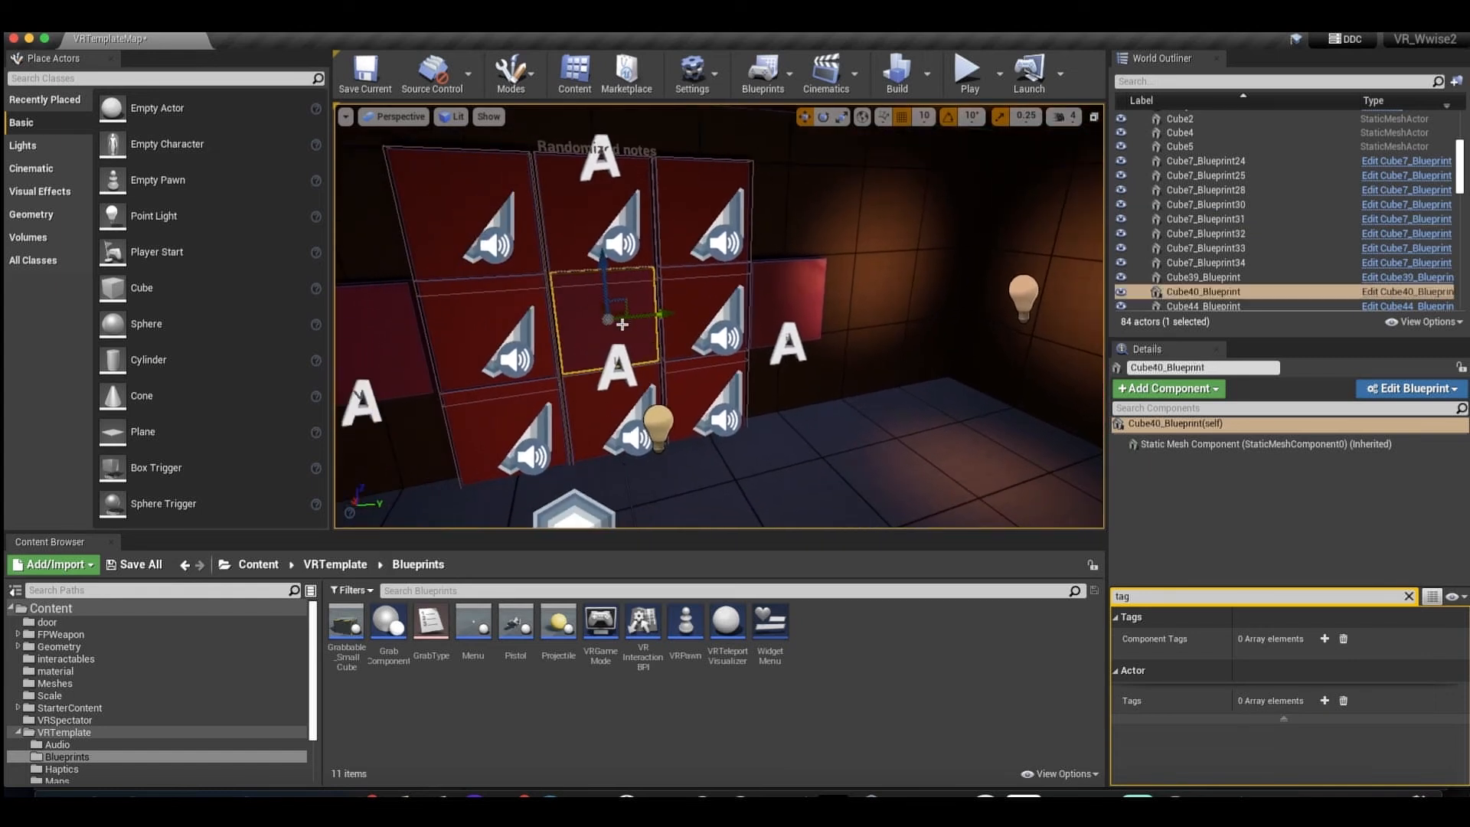
pyautogui.scroll(4, 656, 386)
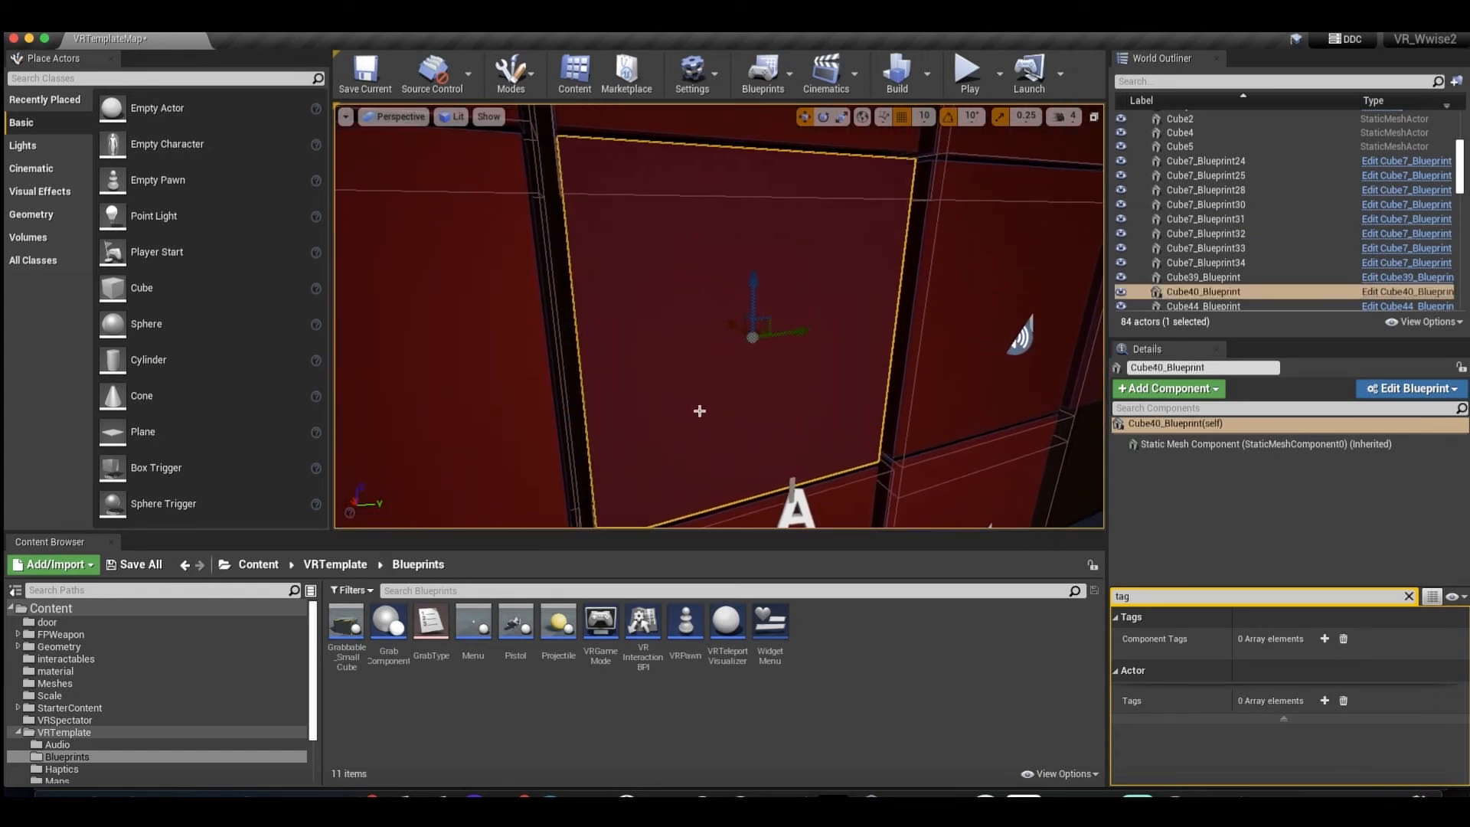
pyautogui.moveTo(699, 410); pyautogui.dragTo(700, 411, button='middle')
pyautogui.press('f')
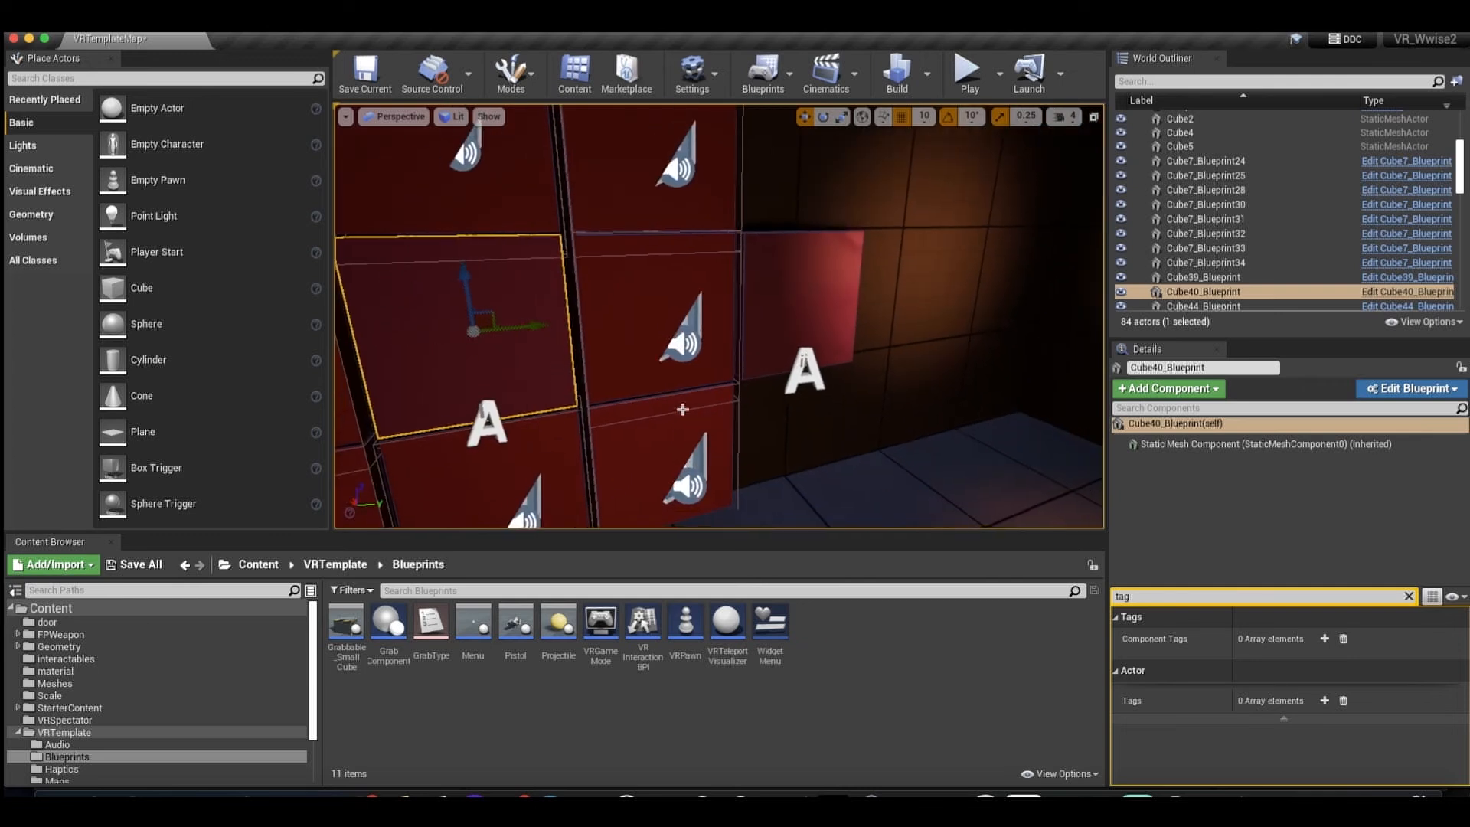
pyautogui.scroll(3, 723, 359)
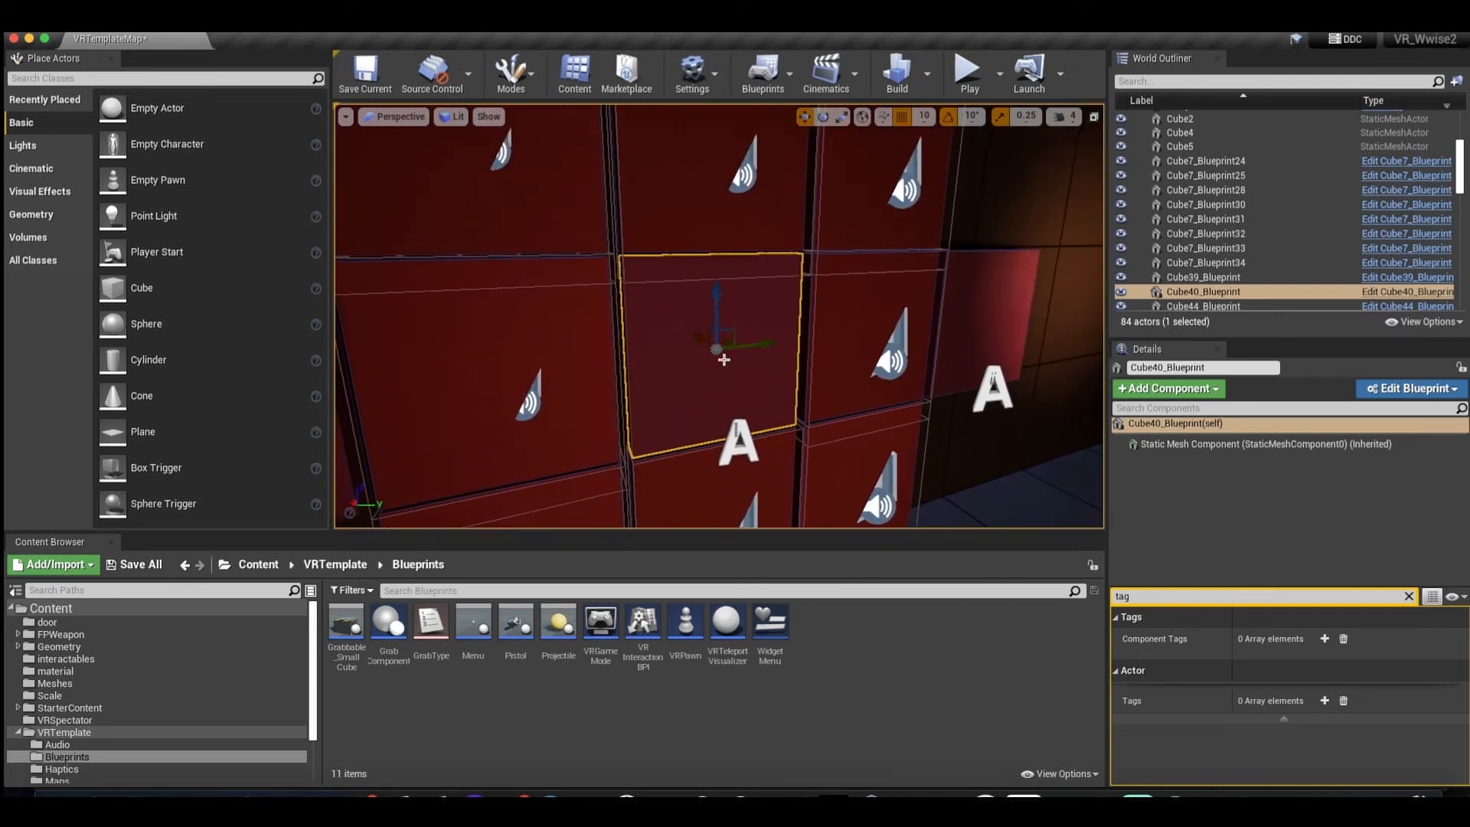
pyautogui.hscroll(4, 723, 359)
pyautogui.scroll(-3, 724, 359)
pyautogui.moveTo(724, 359); pyautogui.dragTo(724, 359, button='right')
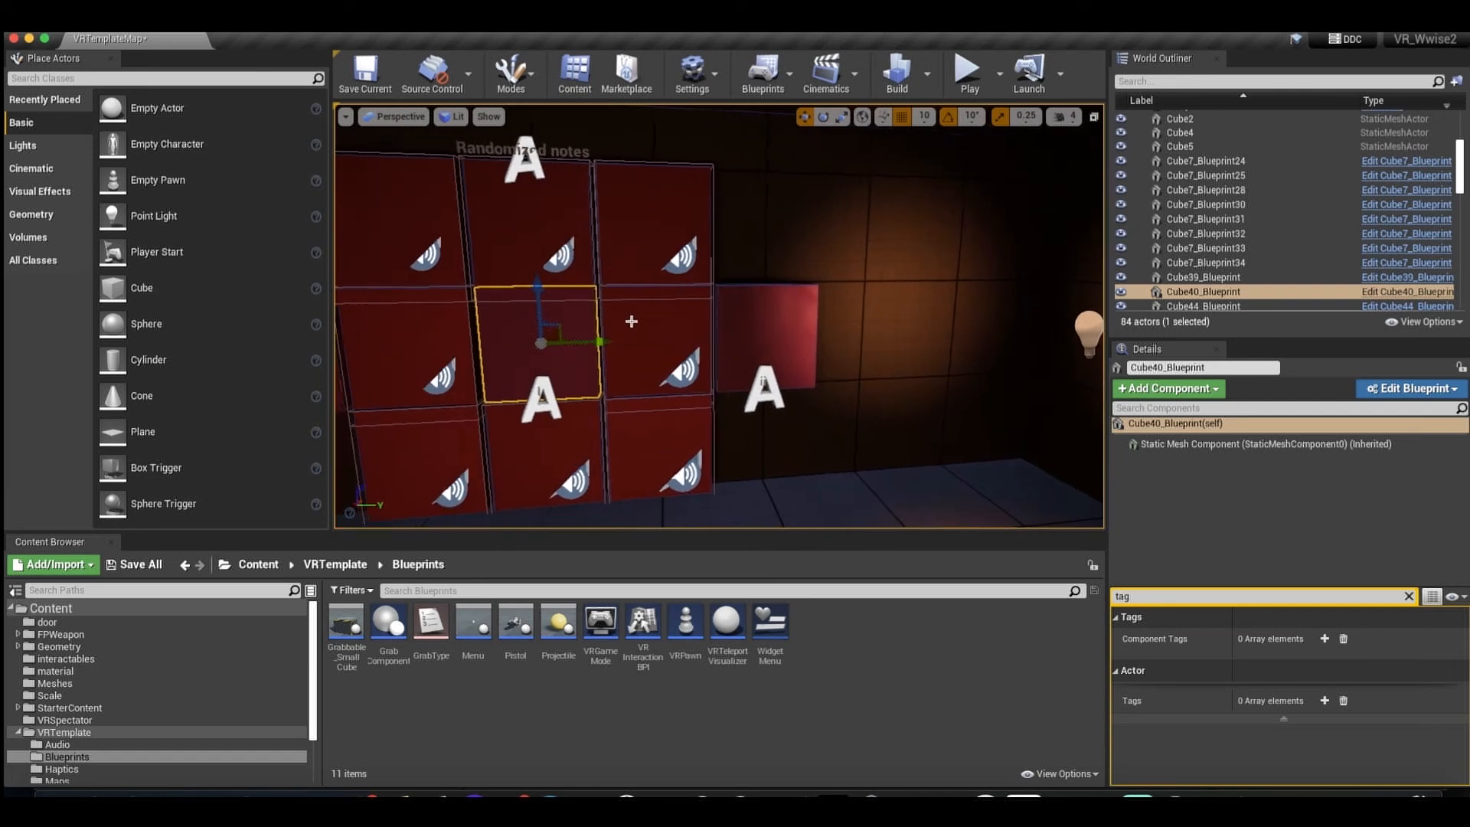
# Select the red Cube7_Blueprint cubes surrounding the wall's center cube one after another.
pyautogui.click(527, 220)
pyautogui.click(649, 227)
pyautogui.click(658, 329)
pyautogui.moveTo(655, 356); pyautogui.dragTo(654, 357, button='right')
pyautogui.click(594, 416)
pyautogui.click(594, 417)
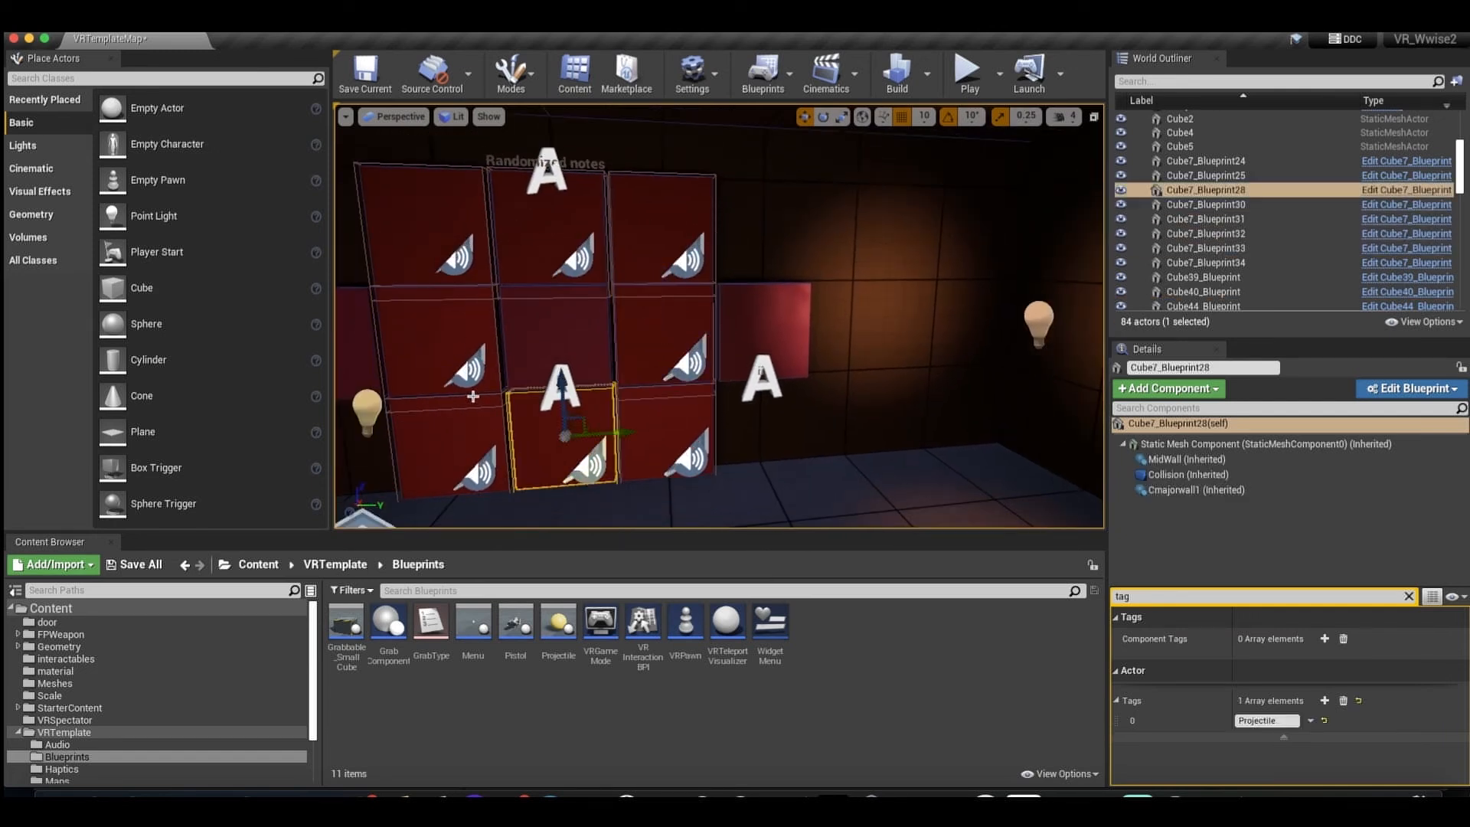
pyautogui.click(457, 274)
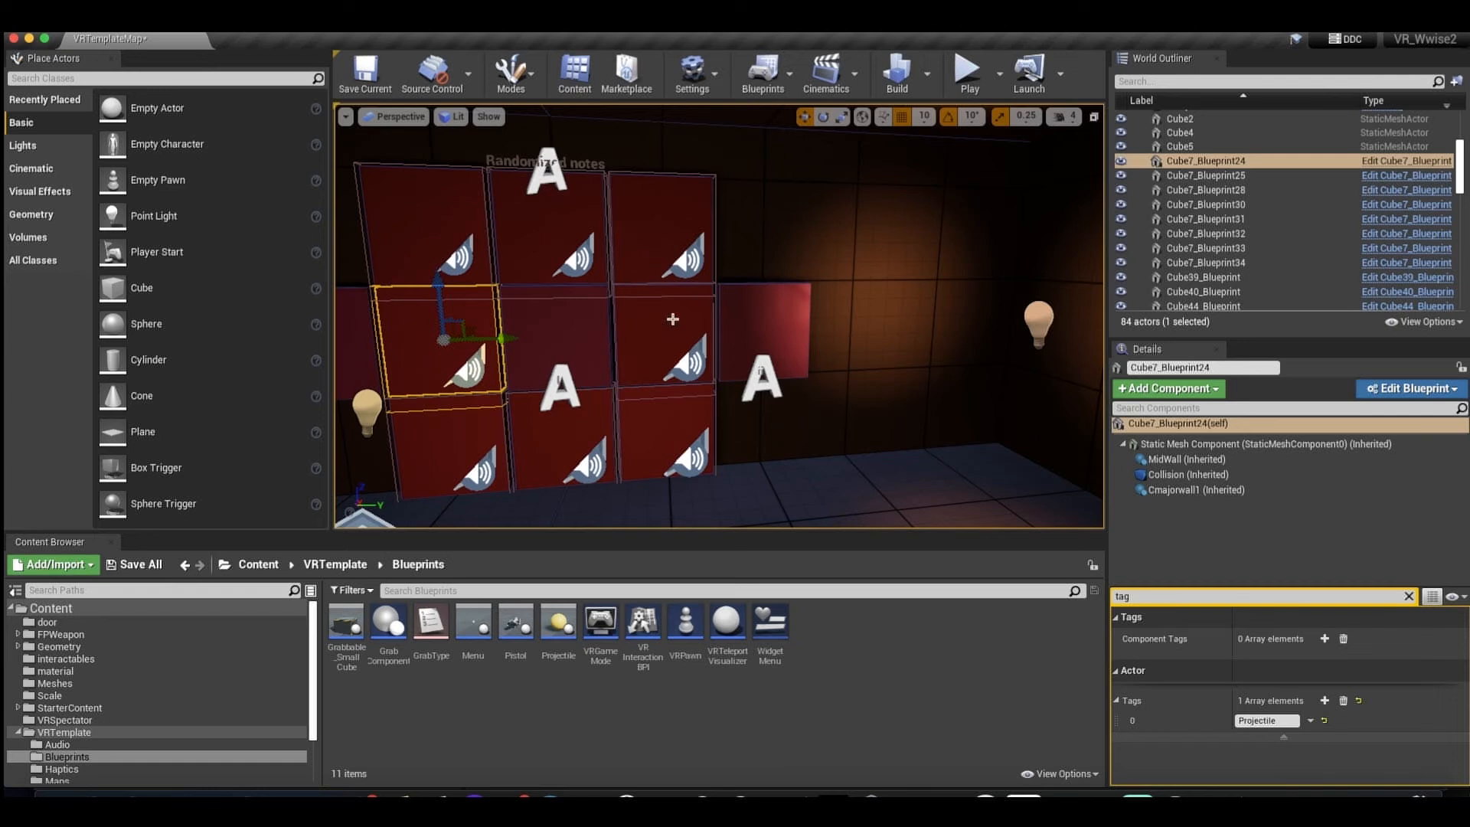
# Select the chord cube Cube44_Blueprint beside the note wall and examine it together with the center and opposite side cubes.
pyautogui.click(758, 350)
pyautogui.press('f')
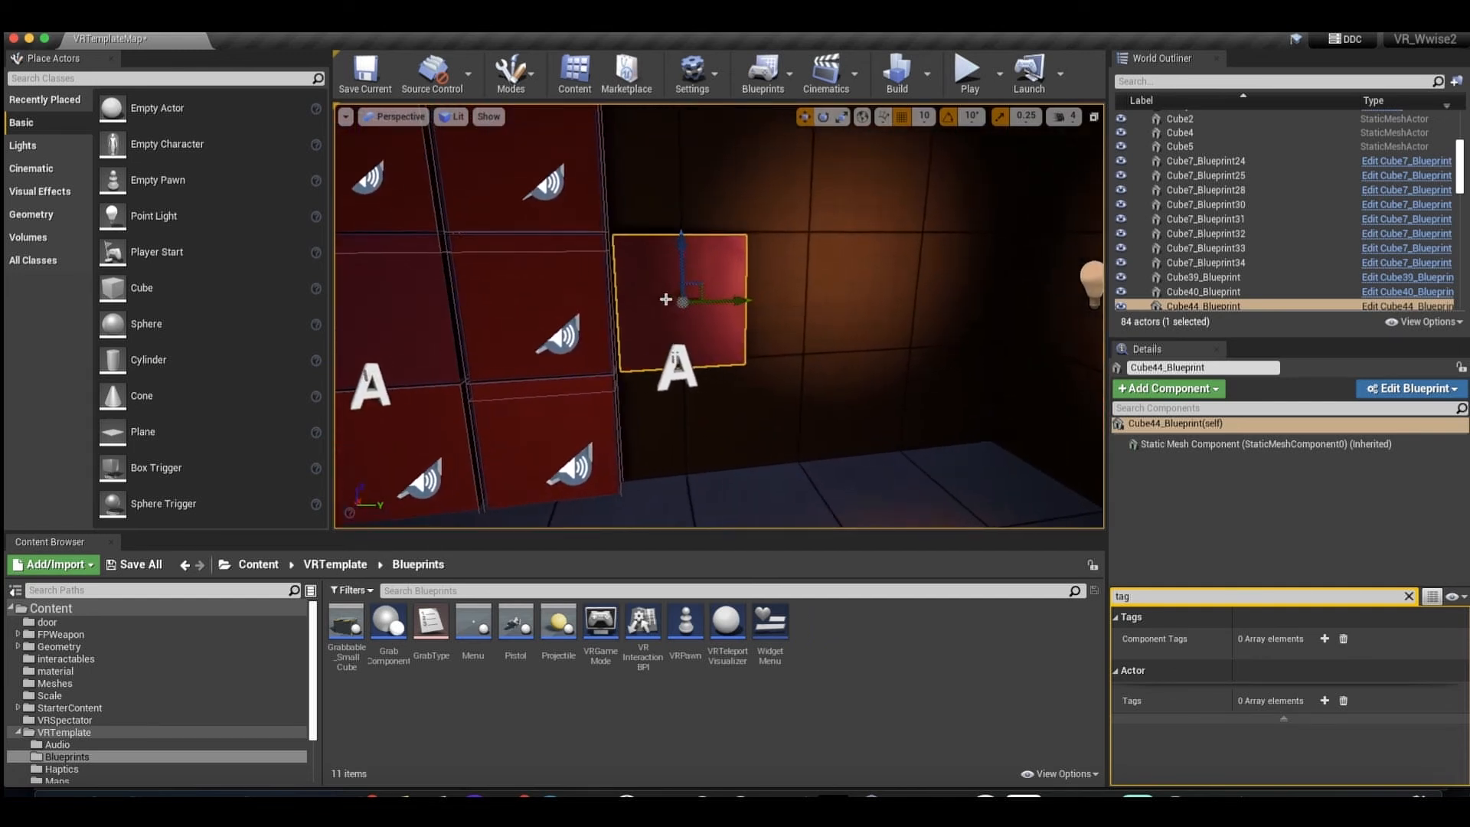
pyautogui.click(584, 312)
pyautogui.click(858, 302)
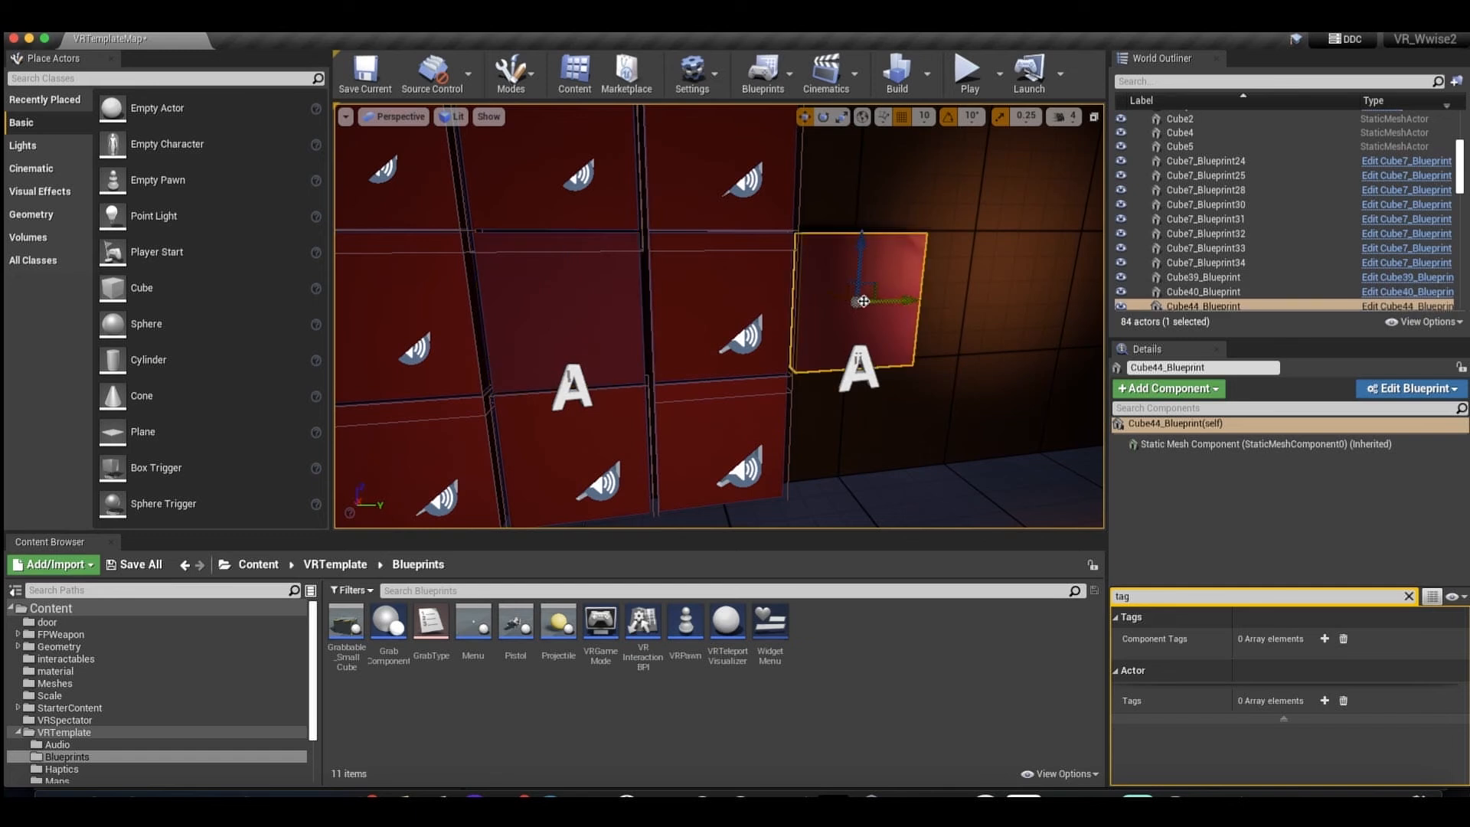
pyautogui.moveTo(867, 318); pyautogui.dragTo(852, 325, button='right')
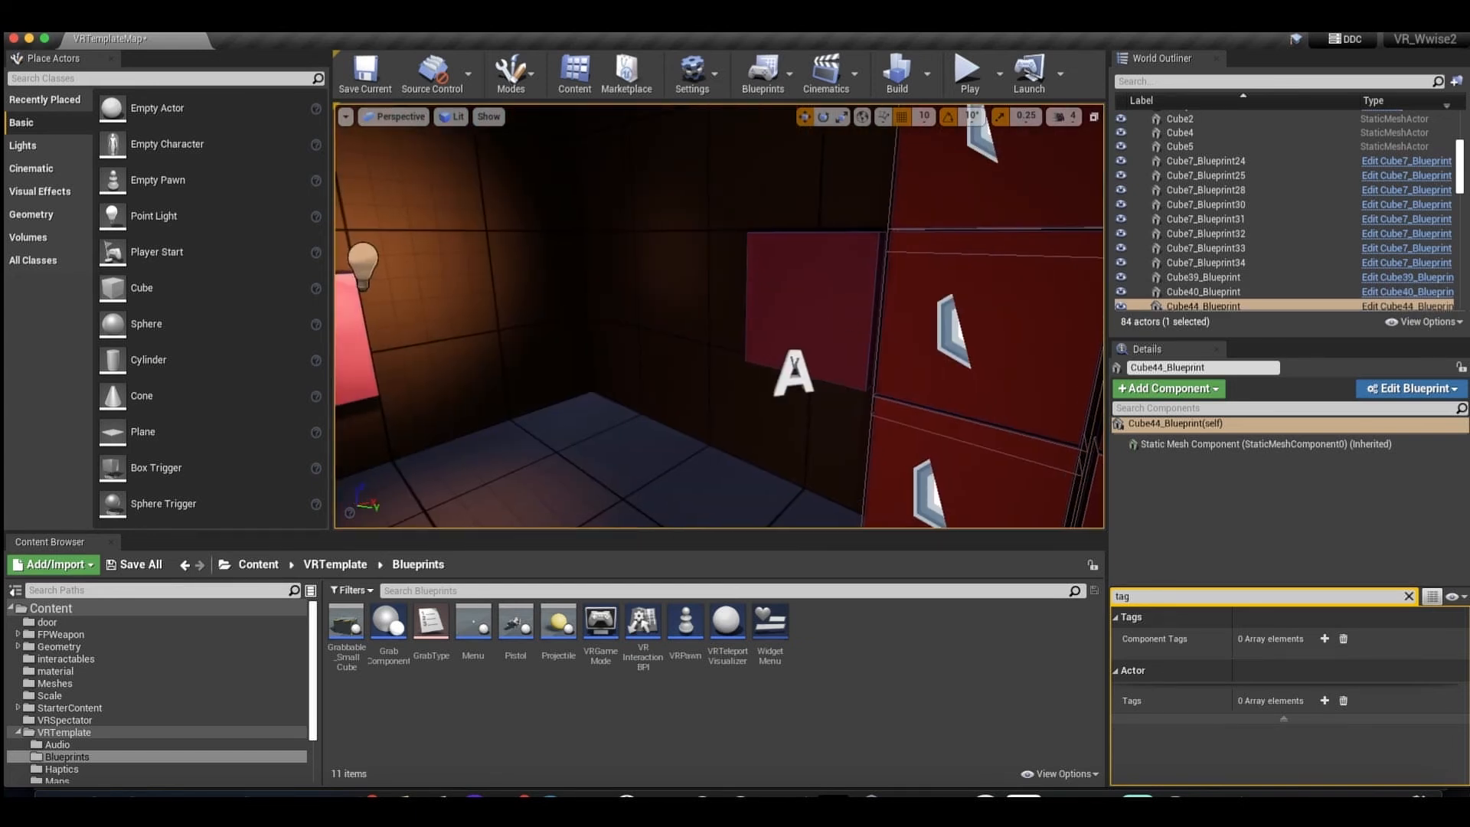
pyautogui.click(840, 344)
pyautogui.press('f')
pyautogui.moveTo(838, 341); pyautogui.dragTo(835, 339, button='right')
pyautogui.click(835, 339)
pyautogui.scroll(-5, 857, 337)
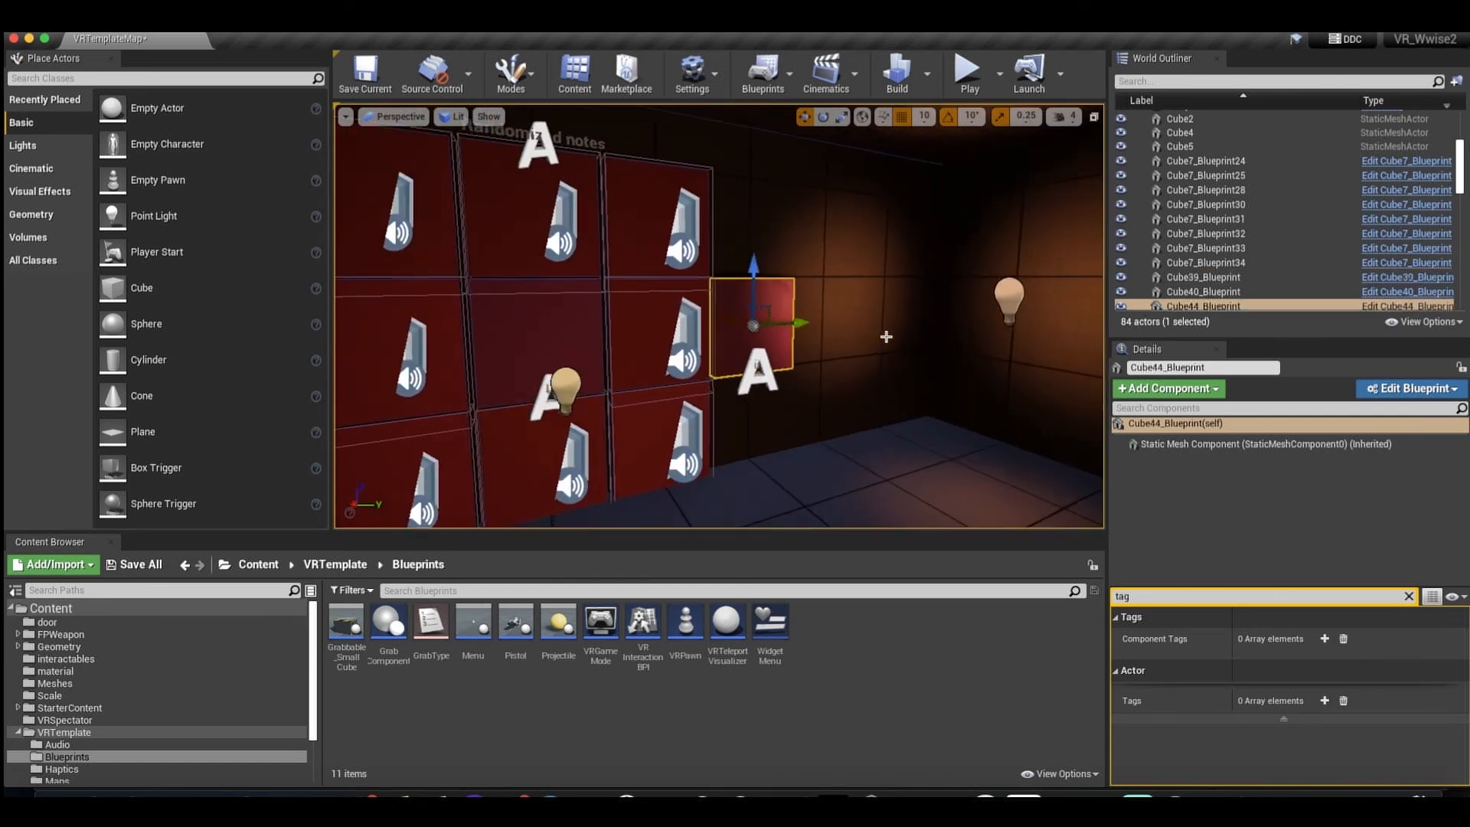
# Go from the note wall to the Melodic Minor wall and select its lower end cube Cube66_Blueprint2.
pyautogui.moveTo(742, 315); pyautogui.dragTo(699, 242, button='right')
pyautogui.scroll(2, 684, 203)
pyautogui.moveTo(698, 329); pyautogui.dragTo(669, 350, button='right')
pyautogui.click(671, 350)
pyautogui.moveTo(758, 355); pyautogui.dragTo(775, 352)
pyautogui.click(775, 352)
pyautogui.click(943, 349)
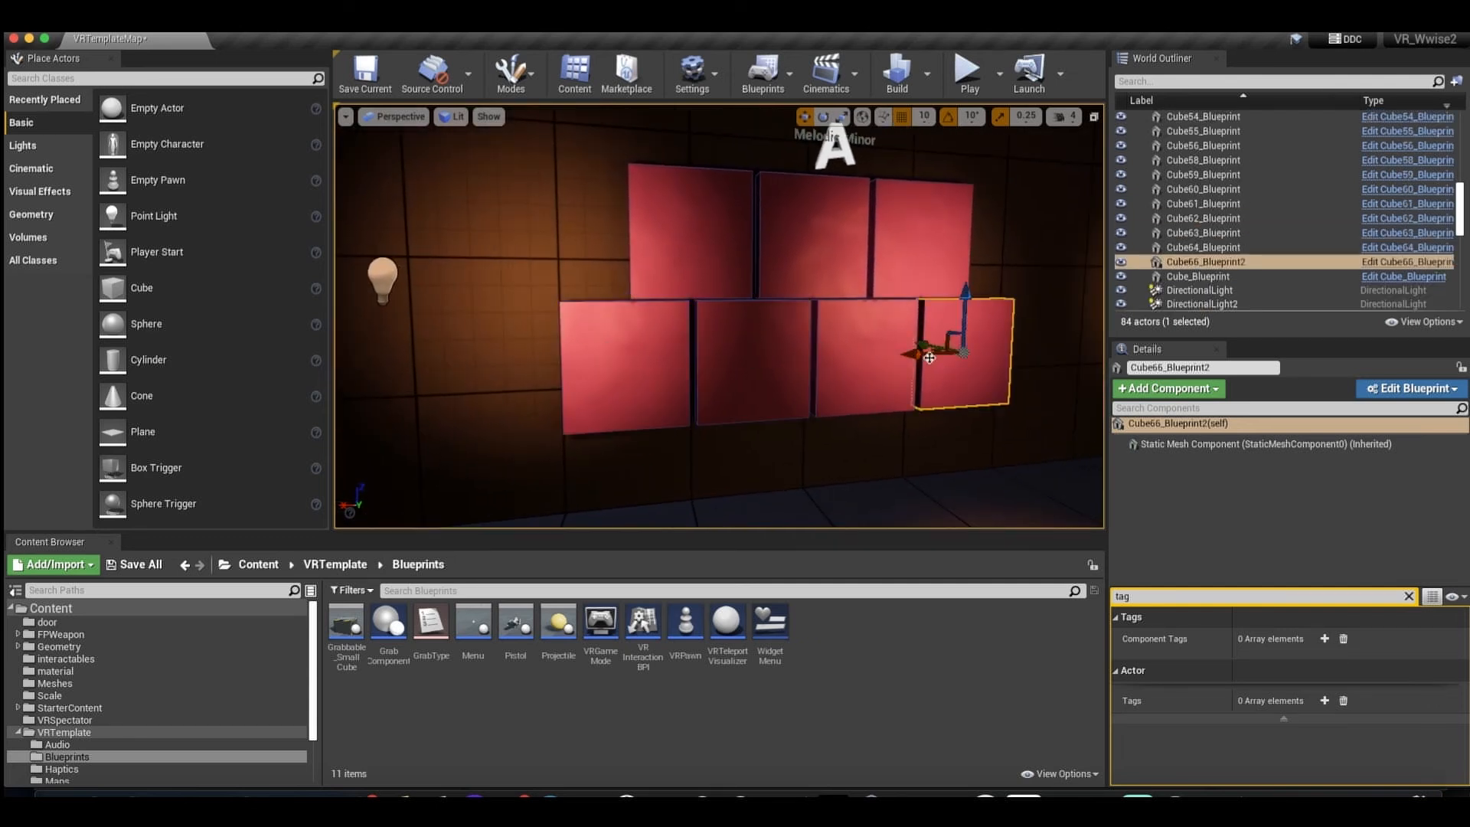
# Examine the Melodic Minor wall's other cubes and select Cube62_Blueprint at the opposite end of the lower row.
pyautogui.moveTo(888, 348); pyautogui.dragTo(873, 348)
pyautogui.click(873, 348)
pyautogui.click(731, 259)
pyautogui.moveTo(754, 257); pyautogui.dragTo(705, 277)
pyautogui.scroll(3, 758, 276)
pyautogui.scroll(-4, 759, 276)
pyautogui.click(606, 353)
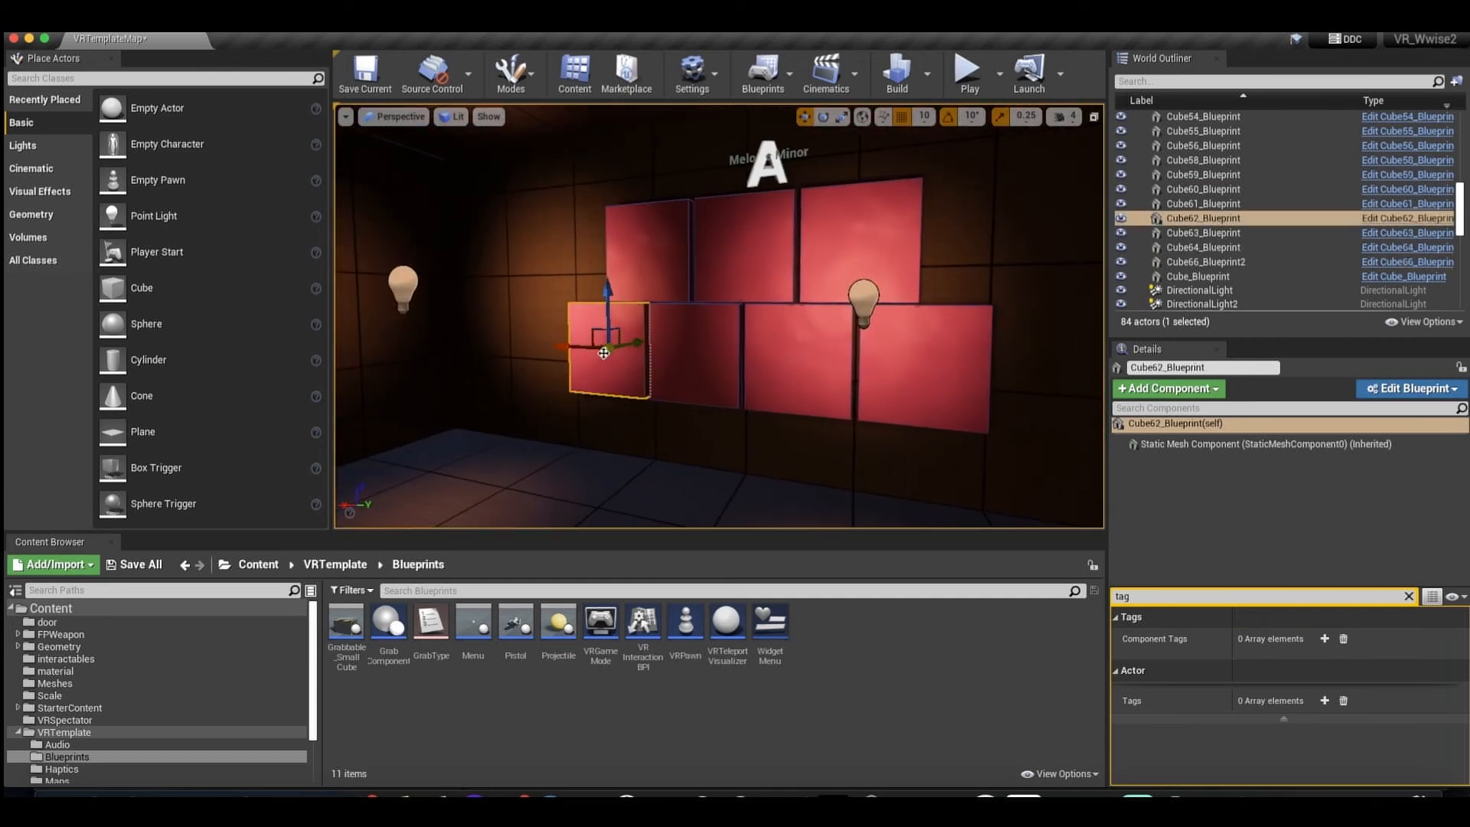
# Open the Cube62_Blueprint blueprint and survey its Event Graph from the component hit event to the timelines.
pyautogui.click(1407, 218)
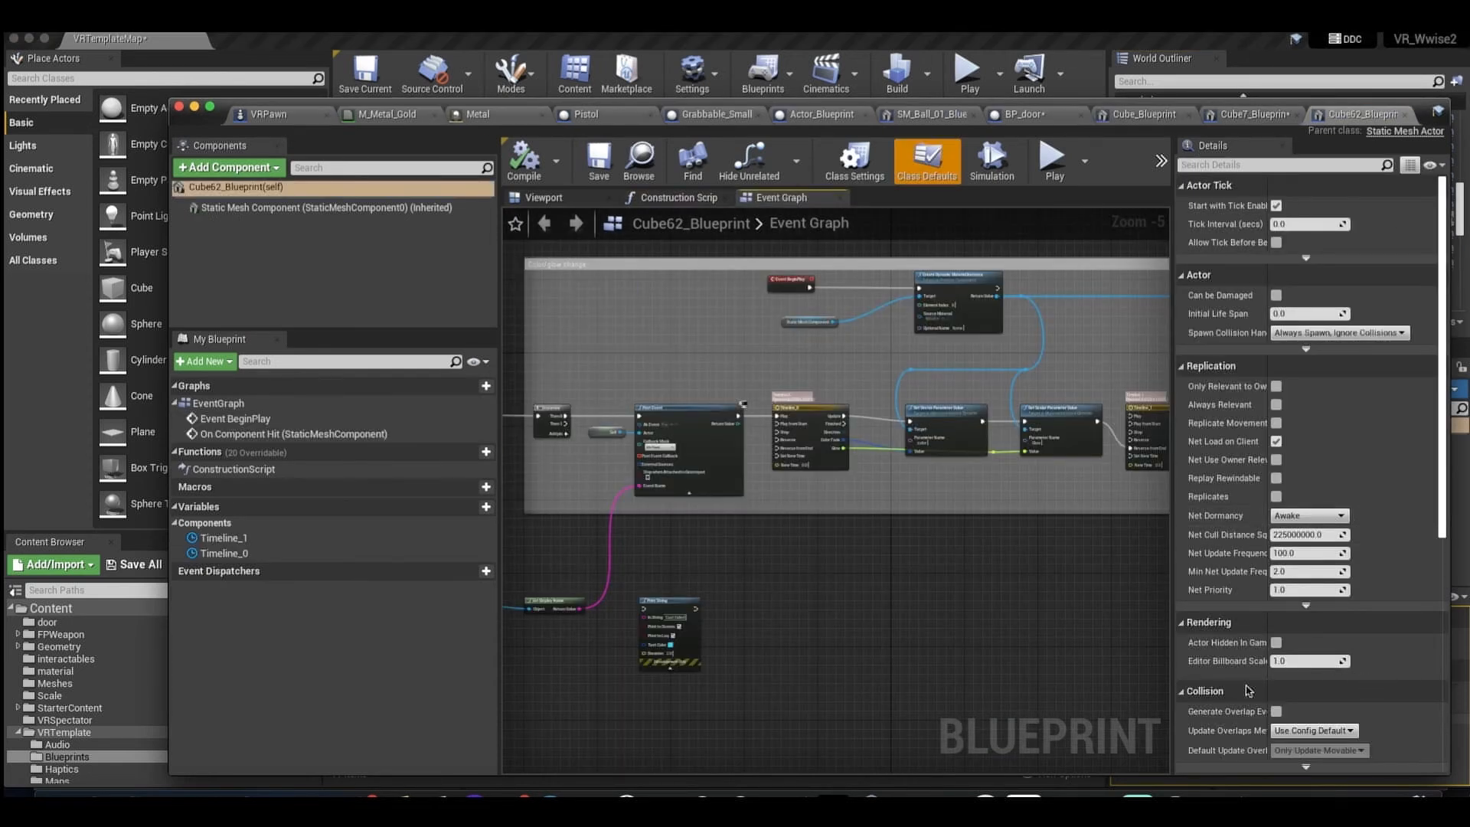
pyautogui.hscroll(-2, 803, 461)
pyautogui.hscroll(6, 824, 459)
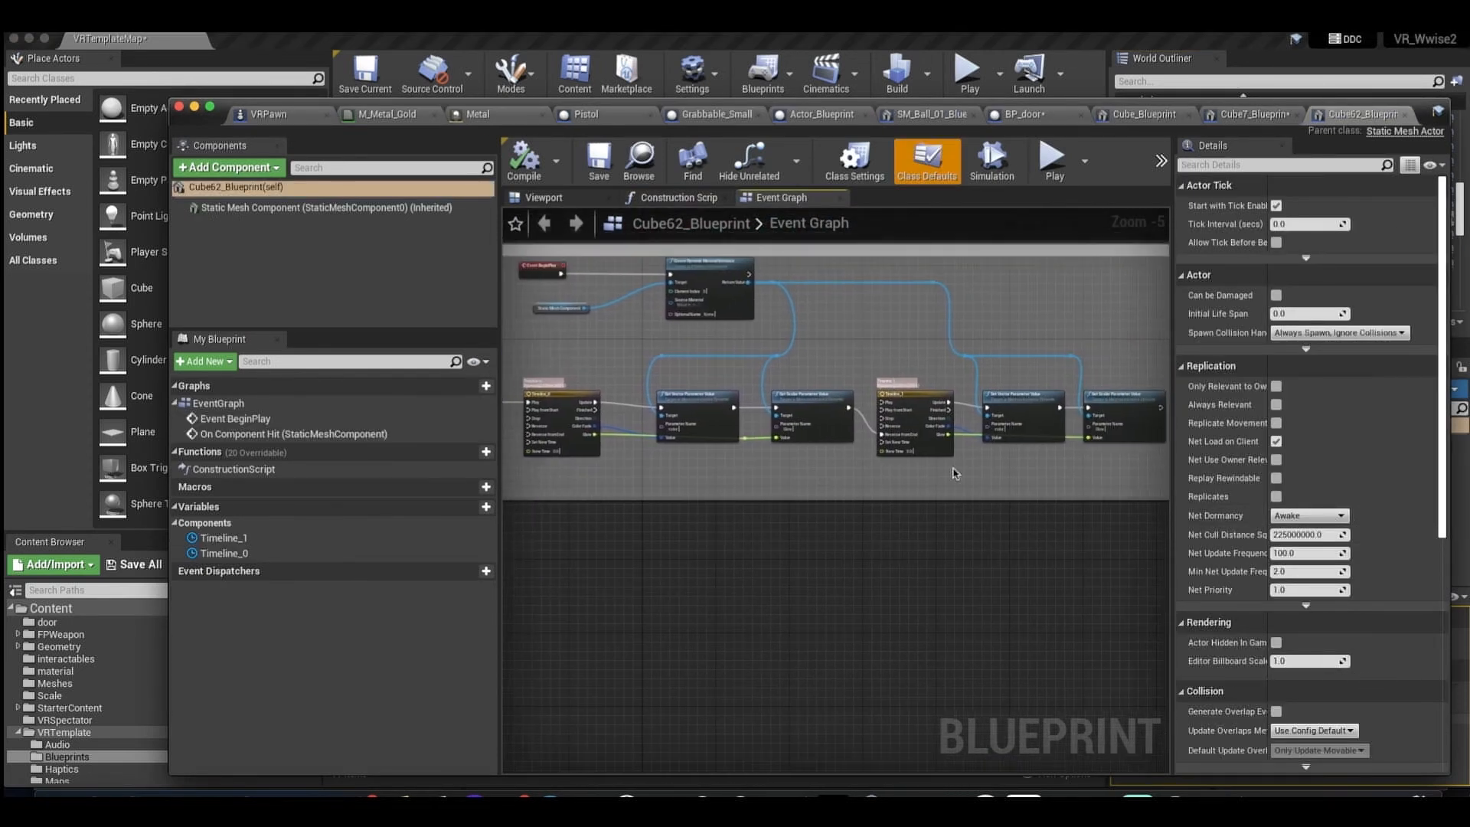
pyautogui.hscroll(-1, 952, 475)
pyautogui.hscroll(-12, 751, 347)
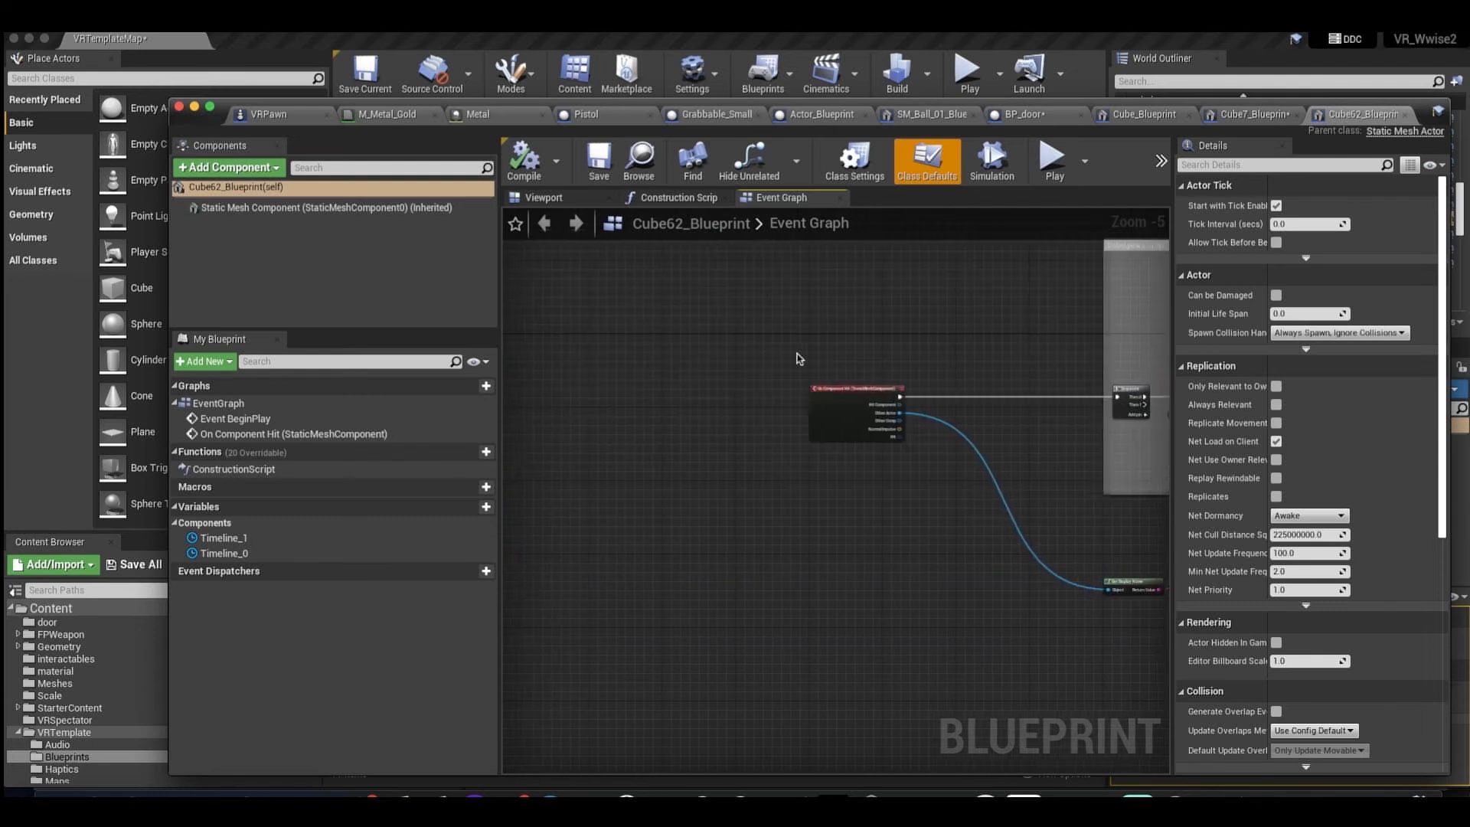
# Examine the On Component Hit event and the Post Event node, opening the node's Ak Event choices and closing them unchanged.
pyautogui.hscroll(2, 789, 356)
pyautogui.scroll(3, 783, 354)
pyautogui.click(697, 313)
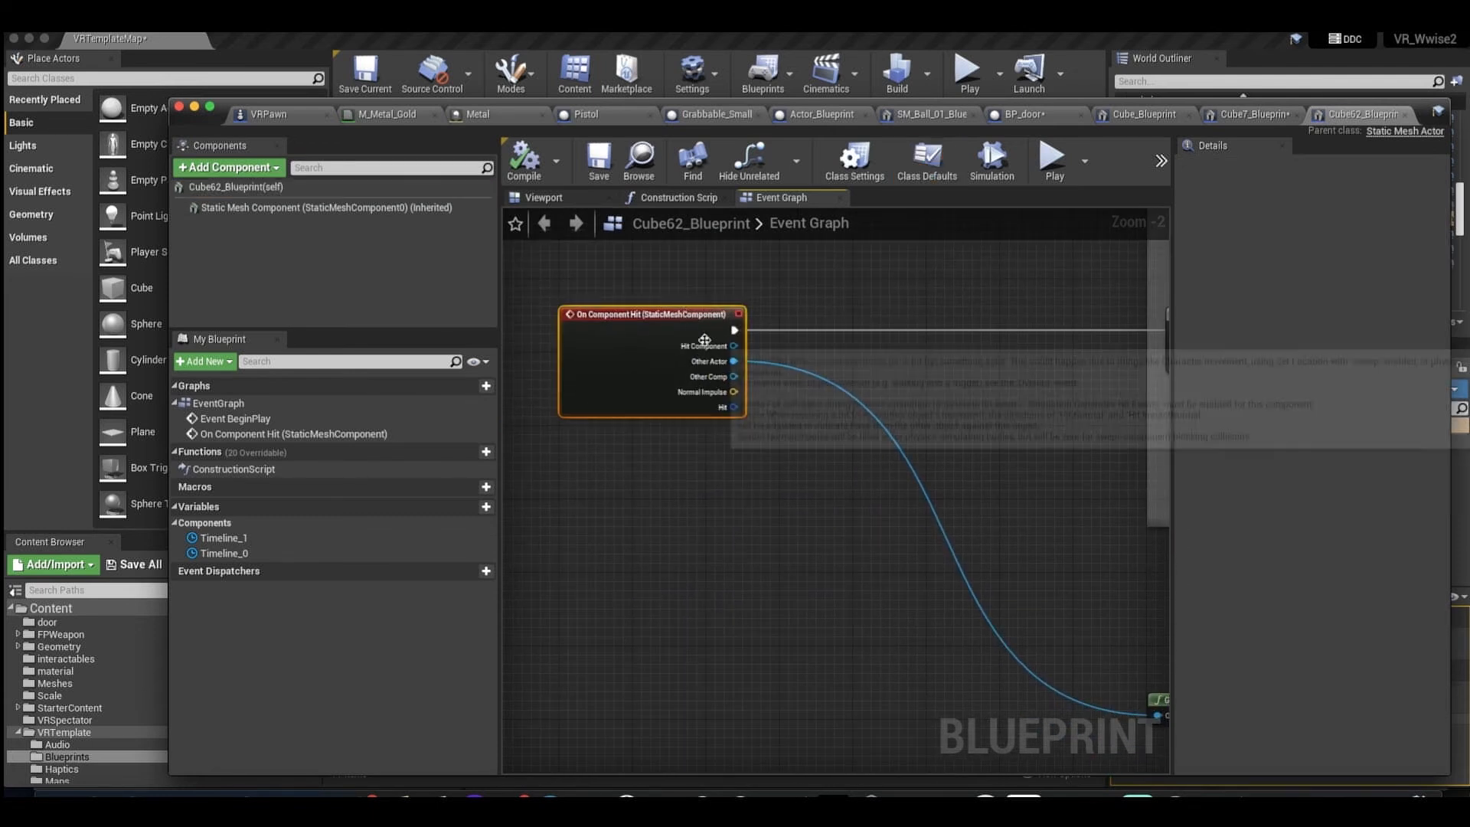
pyautogui.hscroll(-1, 853, 328)
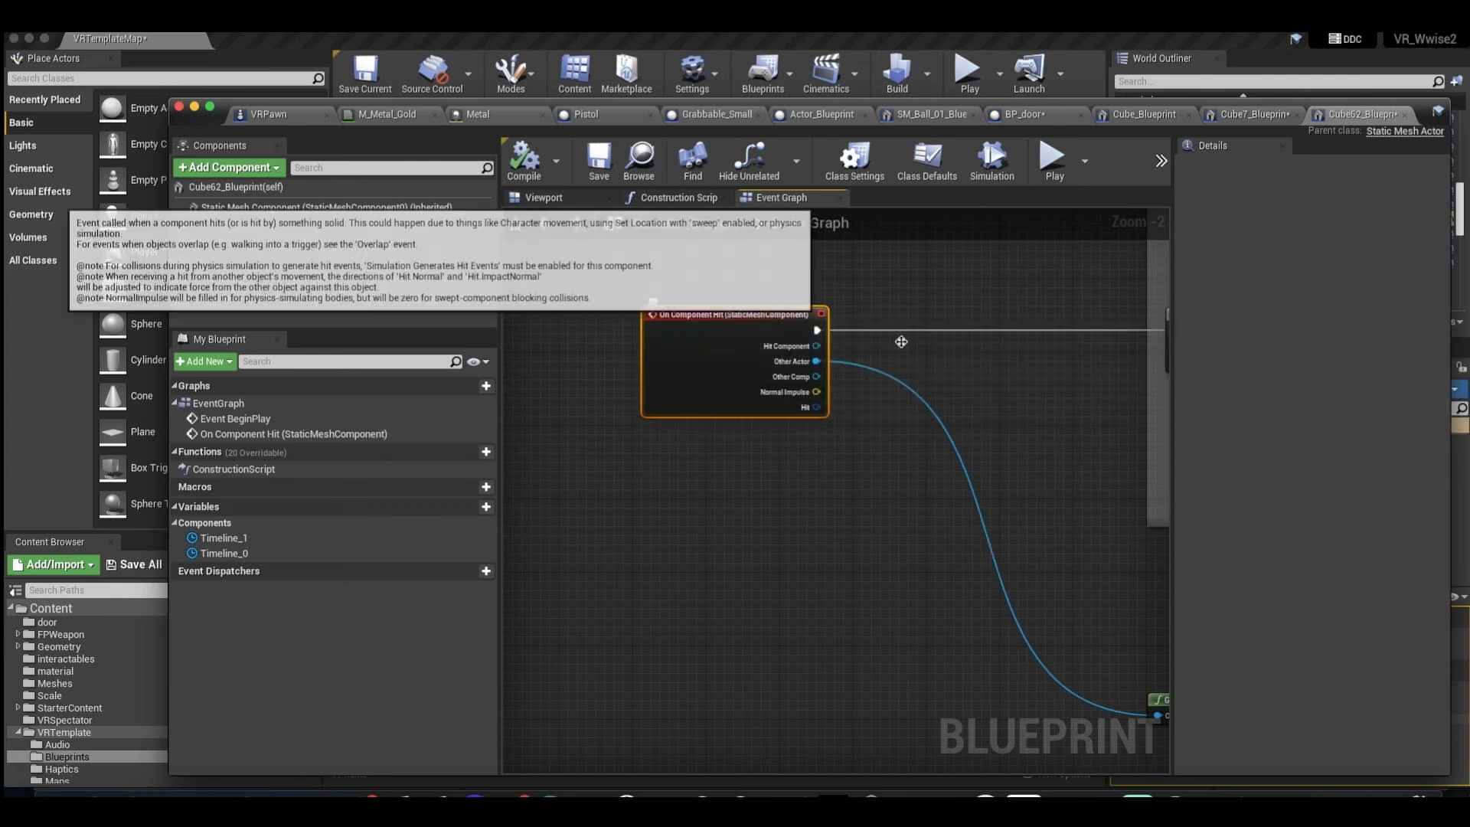
pyautogui.hscroll(4, 872, 343)
pyautogui.hscroll(2, 912, 351)
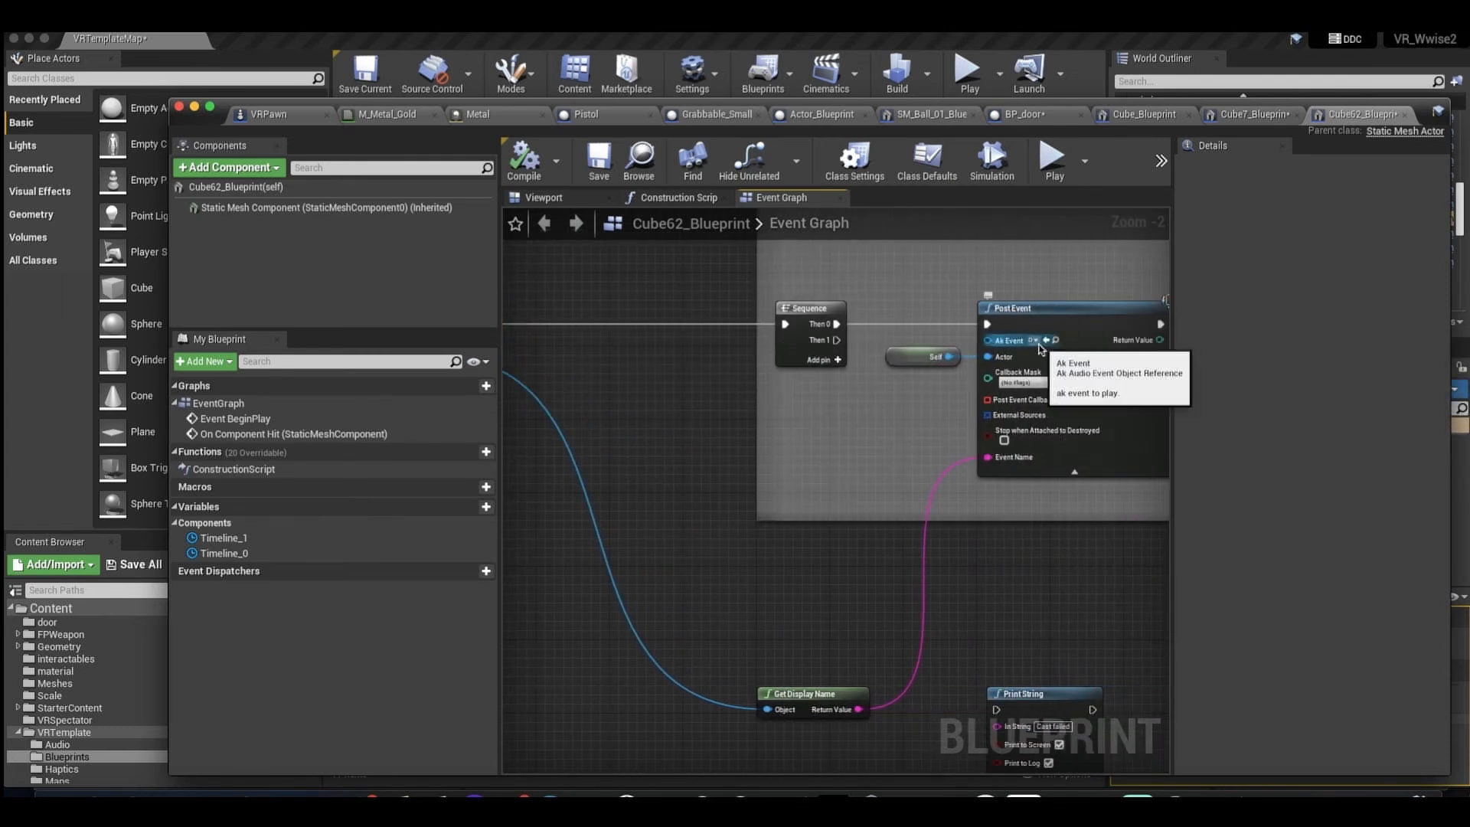
pyautogui.click(1039, 340)
pyautogui.press('Escape')
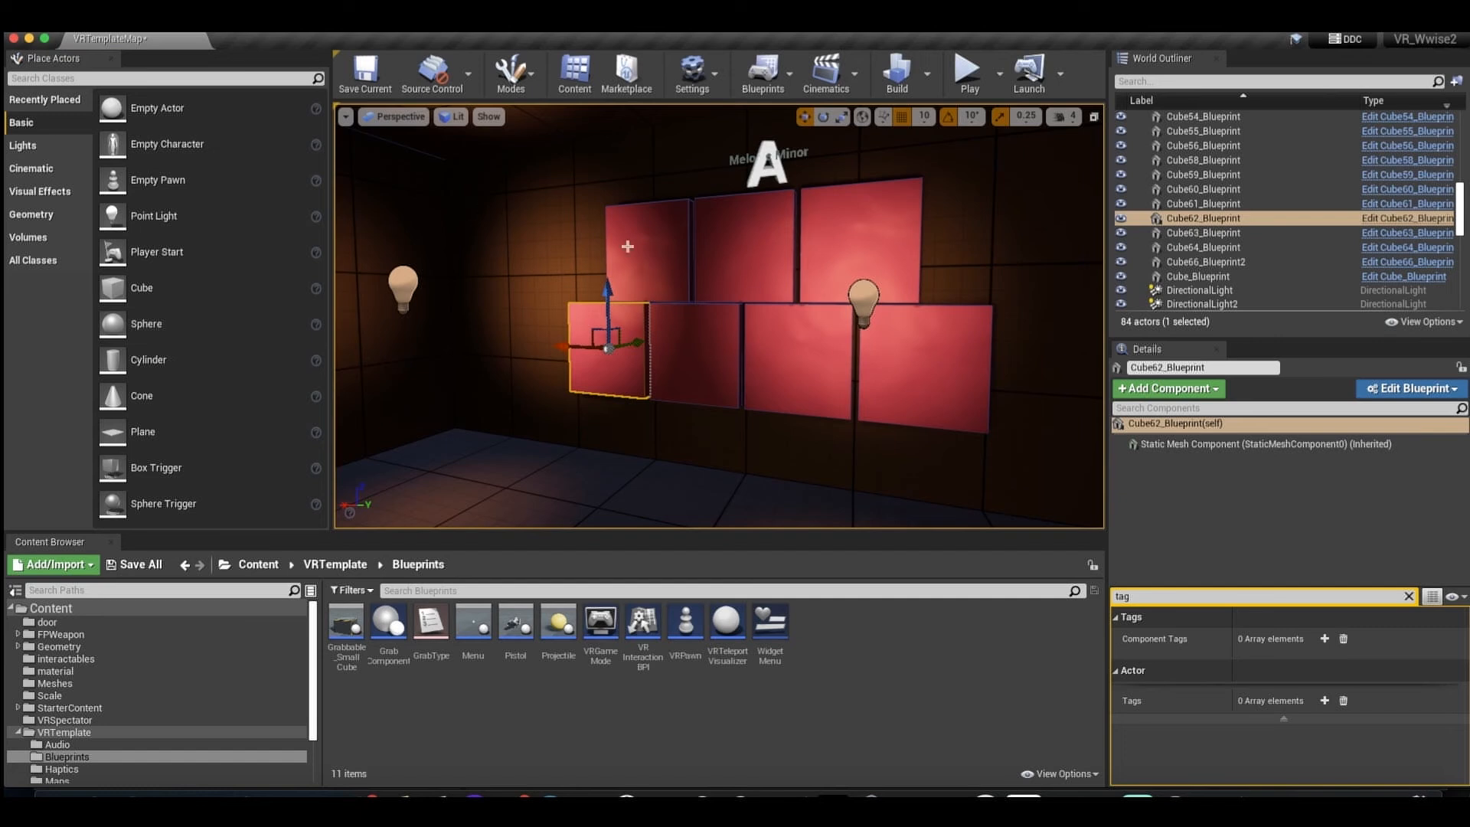
# Return to the level, go to the Altered wall and select its upper middle cube Cube52_Blueprint.
pyautogui.moveTo(627, 246)
pyautogui.mouseDown()
pyautogui.moveTo(637, 229)
pyautogui.moveTo(624, 231)
pyautogui.mouseUp()
pyautogui.moveTo(845, 303); pyautogui.dragTo(972, 303)
pyautogui.moveTo(845, 302); pyautogui.dragTo(764, 329)
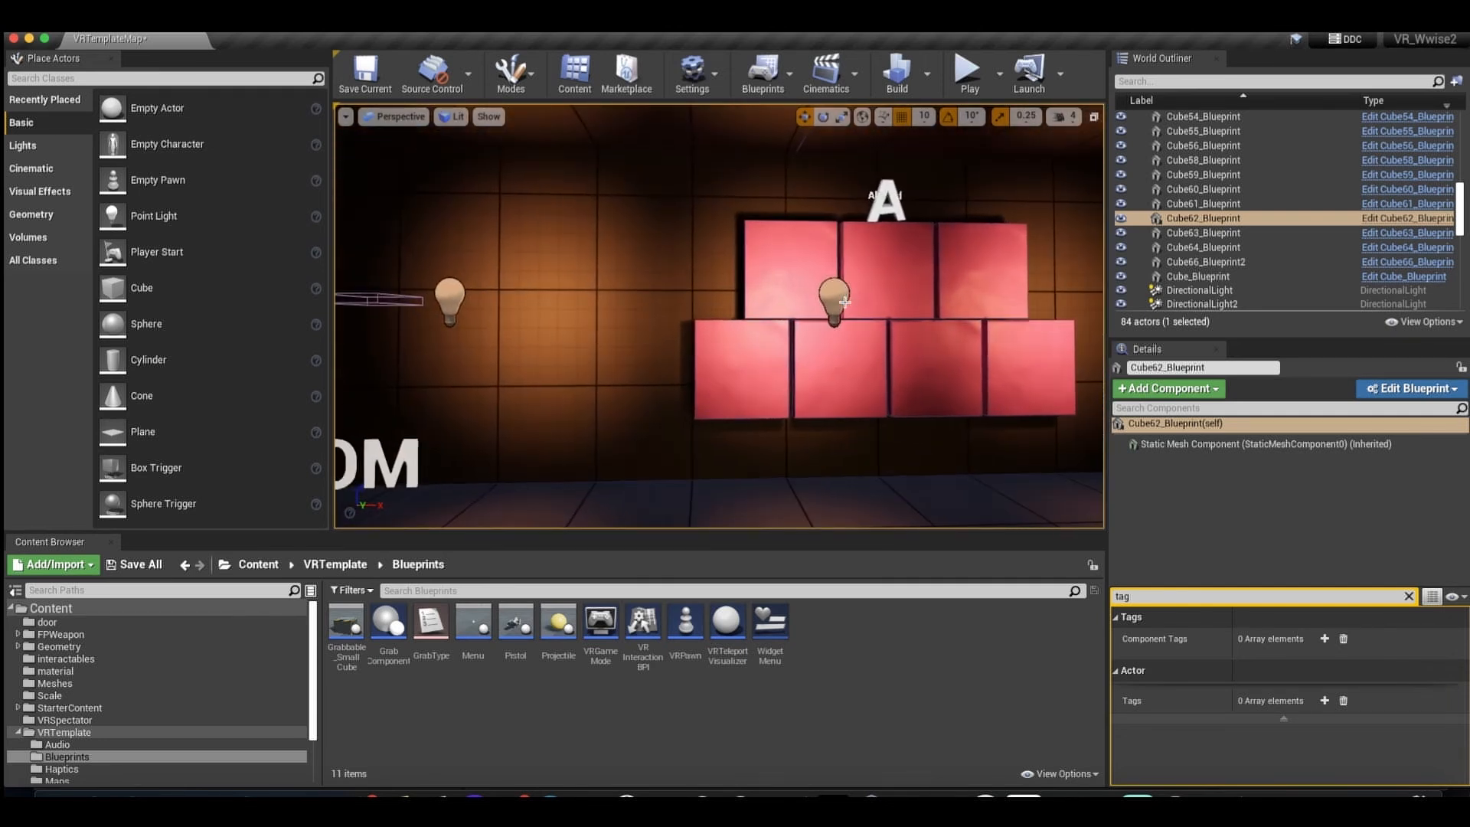
pyautogui.moveTo(821, 299); pyautogui.dragTo(874, 274, button='right')
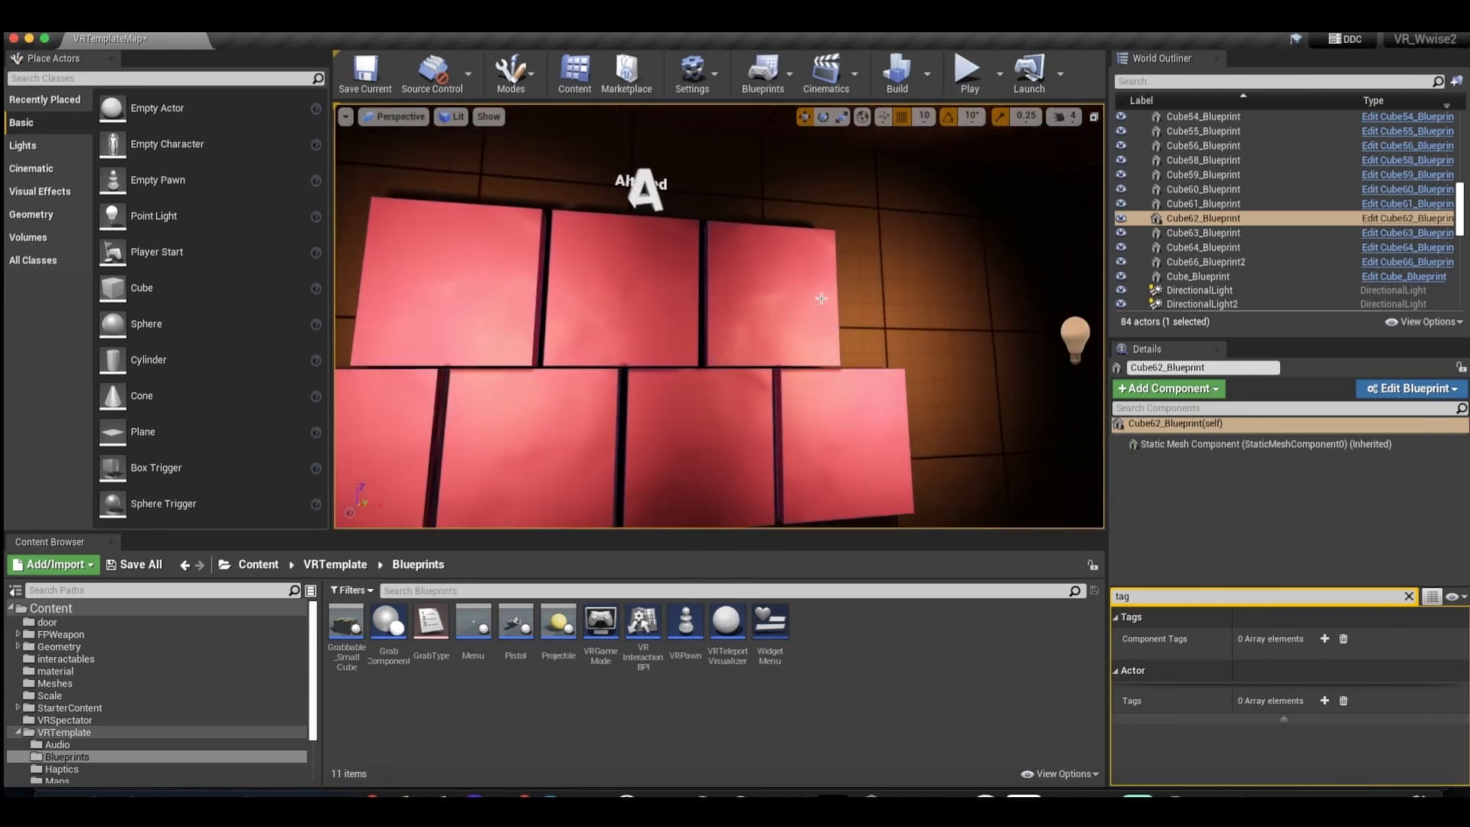
pyautogui.click(611, 253)
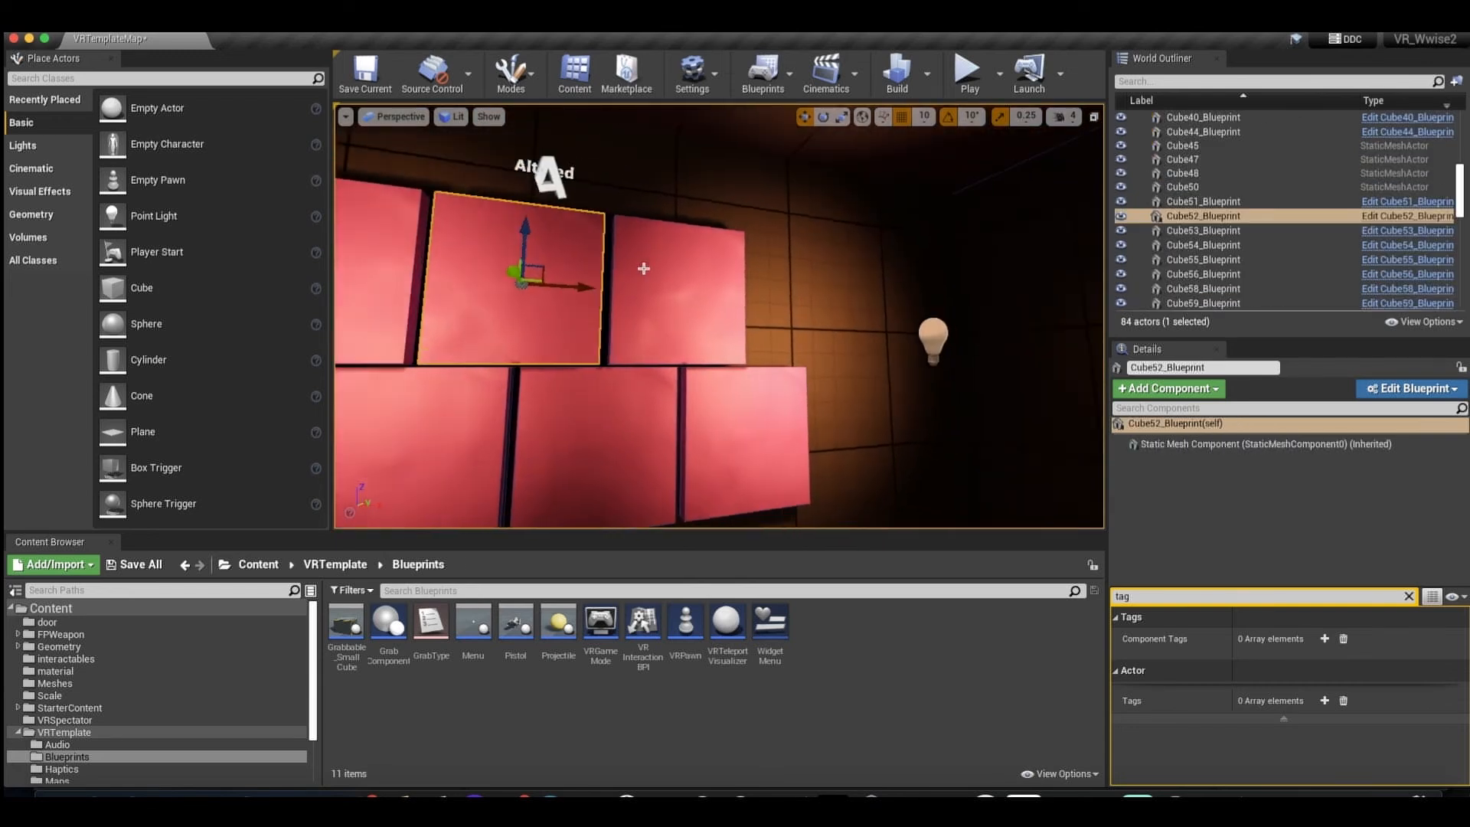
pyautogui.press('f')
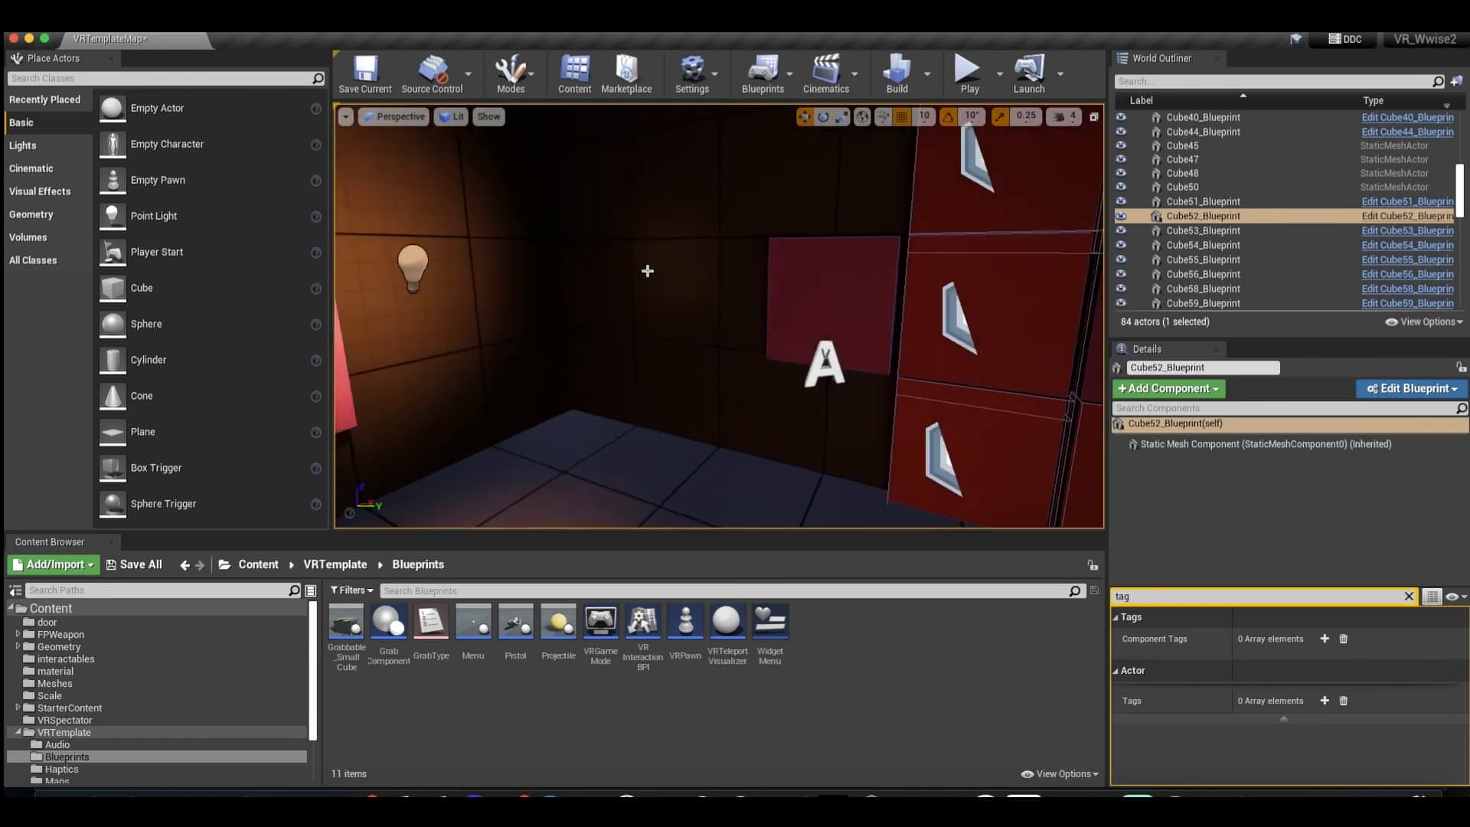
# Examine the cube beside the Randomized notes wall together with its surroundings.
pyautogui.click(783, 297)
pyautogui.moveTo(775, 307); pyautogui.dragTo(869, 230)
pyautogui.moveTo(868, 297); pyautogui.dragTo(804, 351, button='right')
pyautogui.click(875, 331)
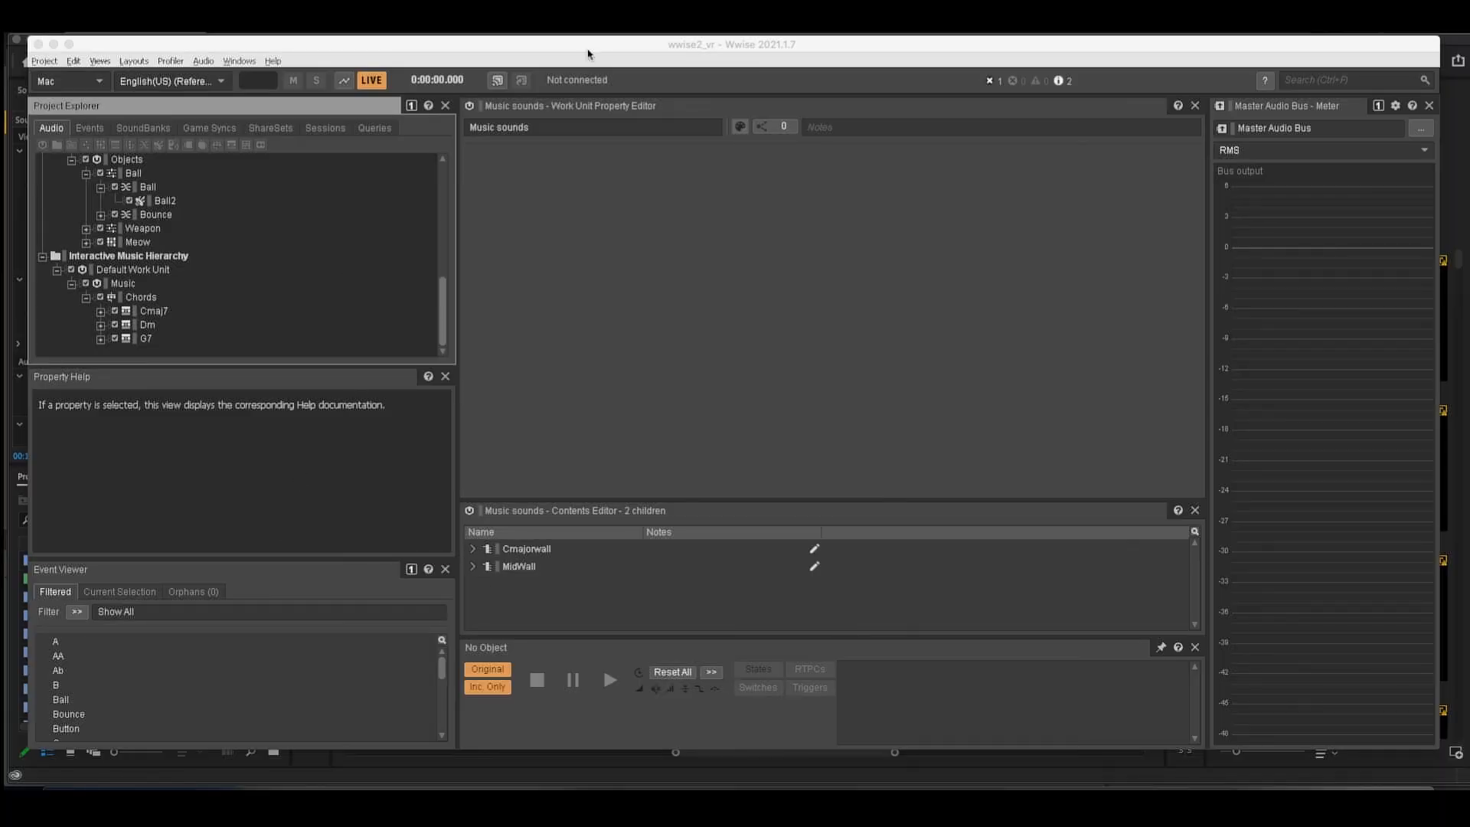
# Switch back to the Unreal level, select the note wall's center cube Cube40_Blueprint and open its blueprint.
pyautogui.click(20, 337)
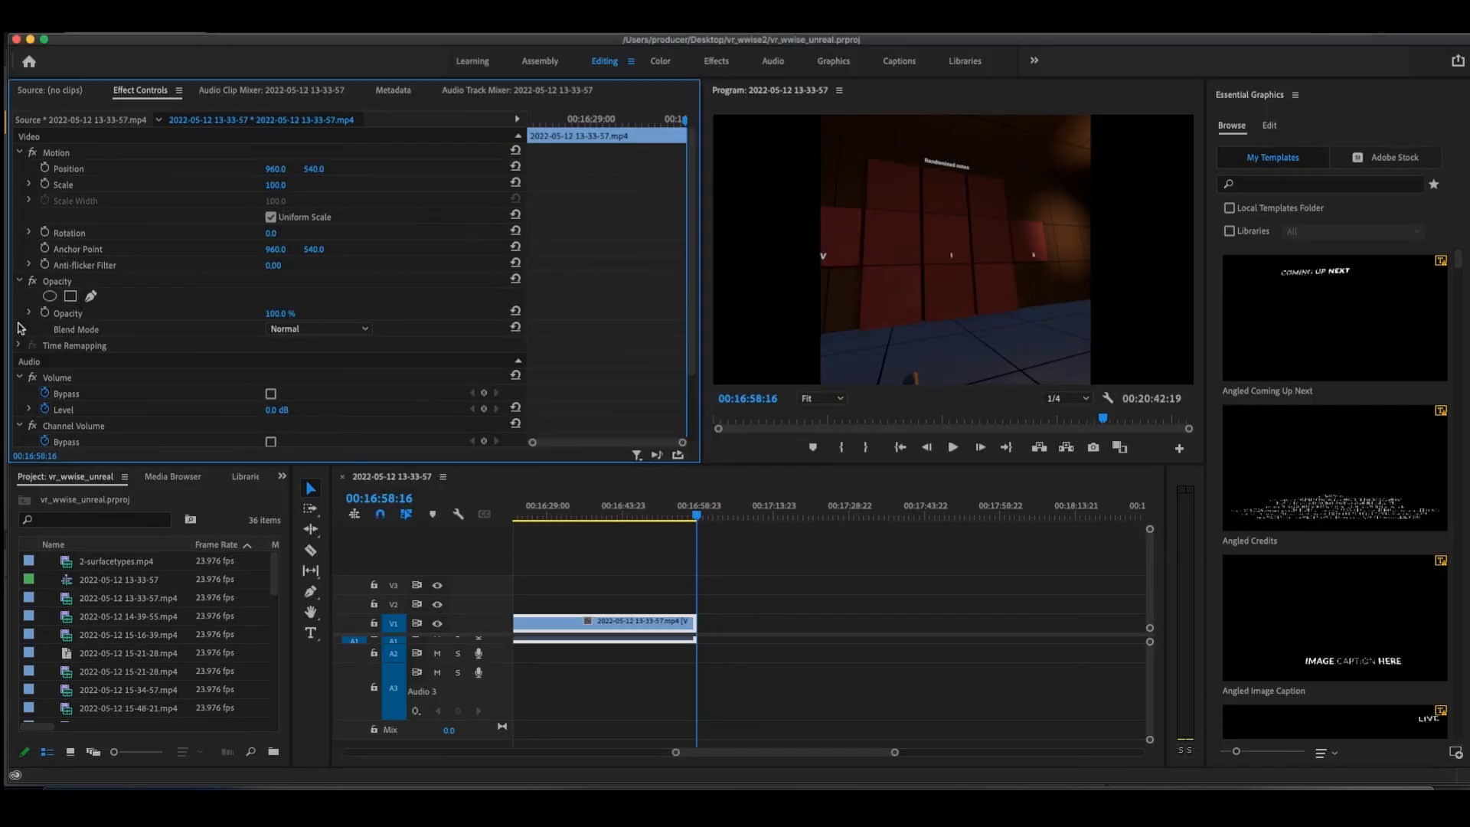
pyautogui.click(933, 251)
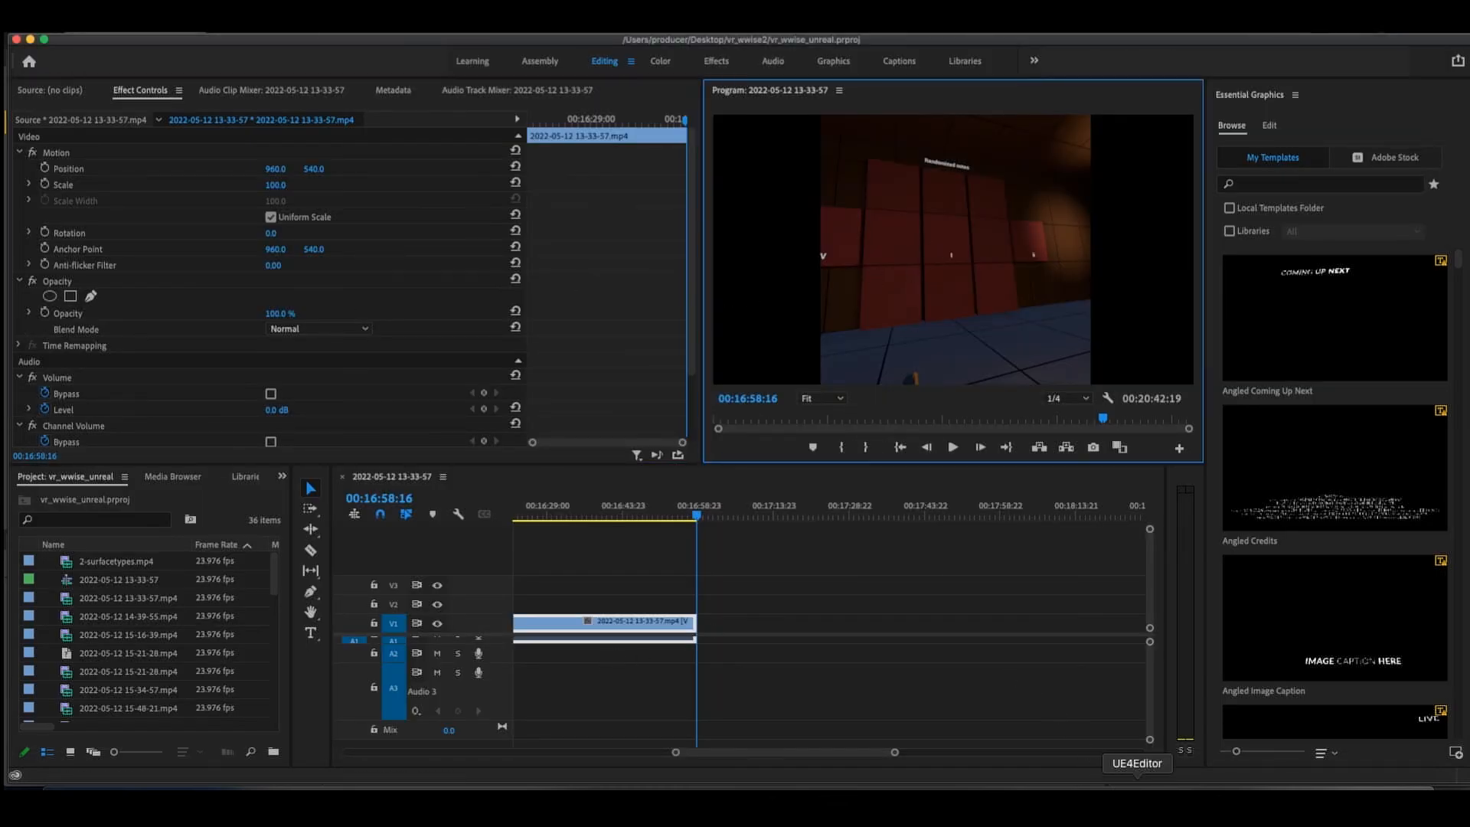
pyautogui.click(1137, 802)
pyautogui.scroll(5, 860, 462)
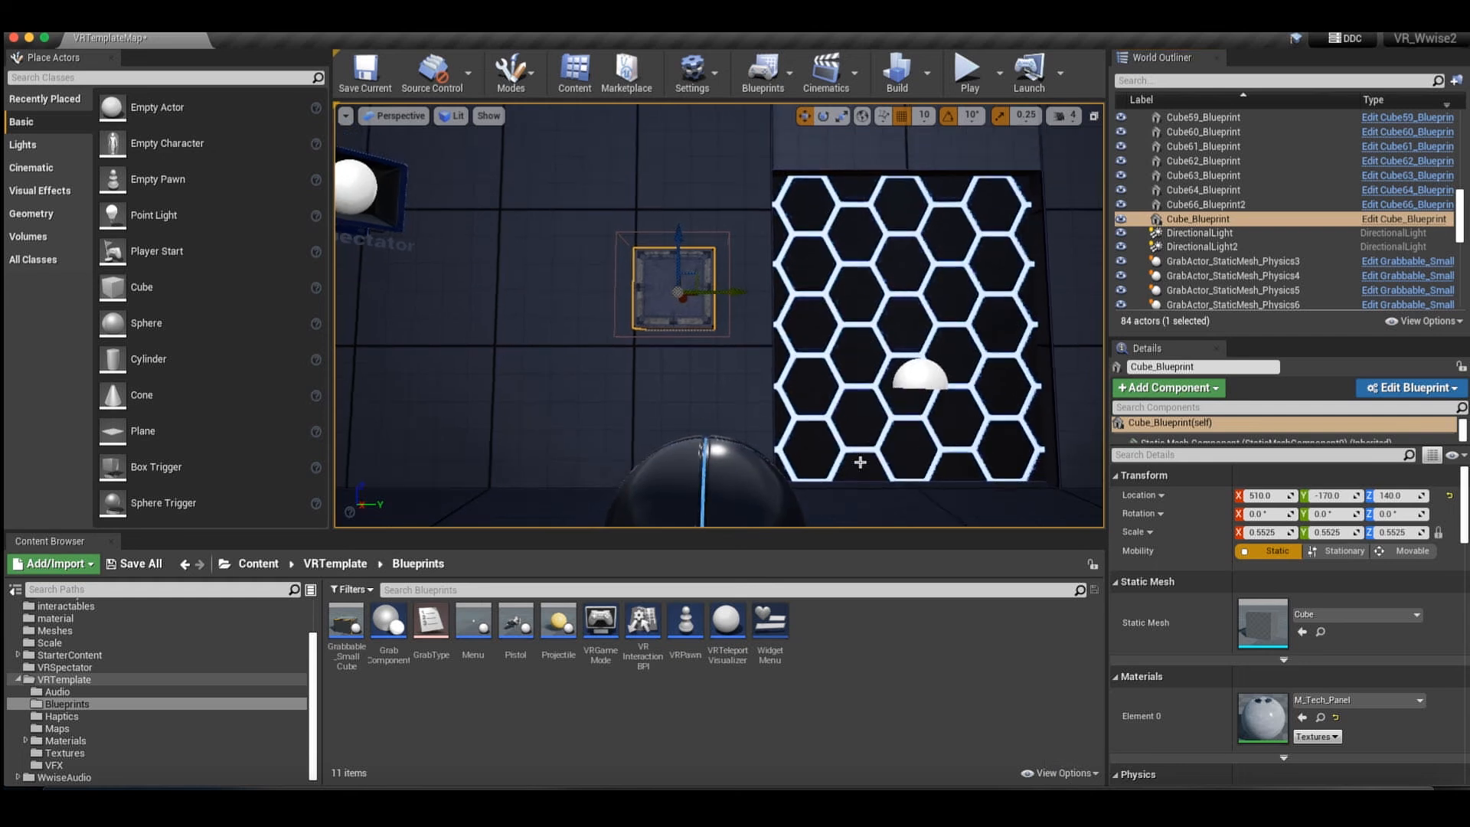
pyautogui.scroll(10, 860, 463)
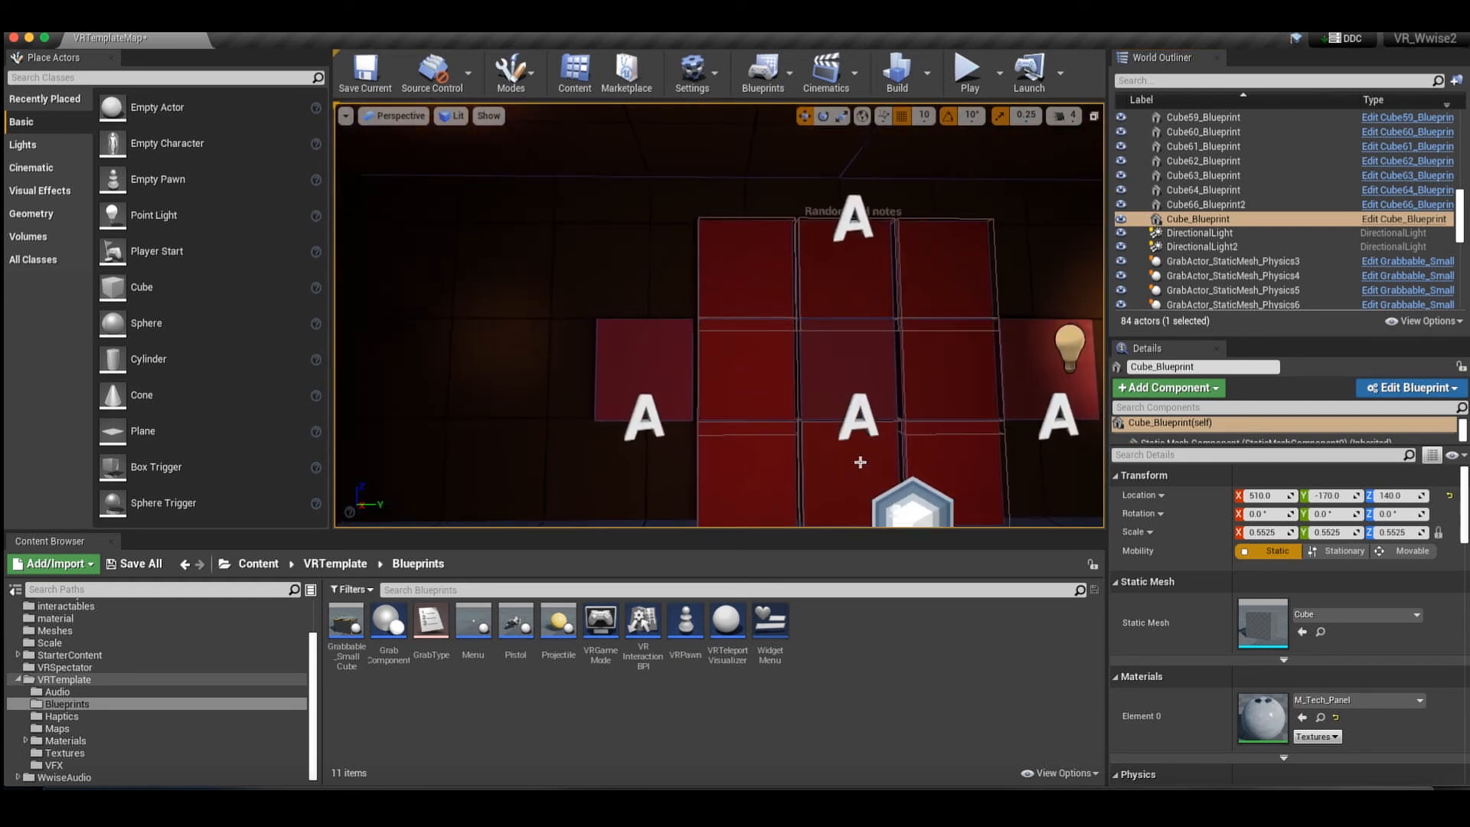
pyautogui.click(833, 365)
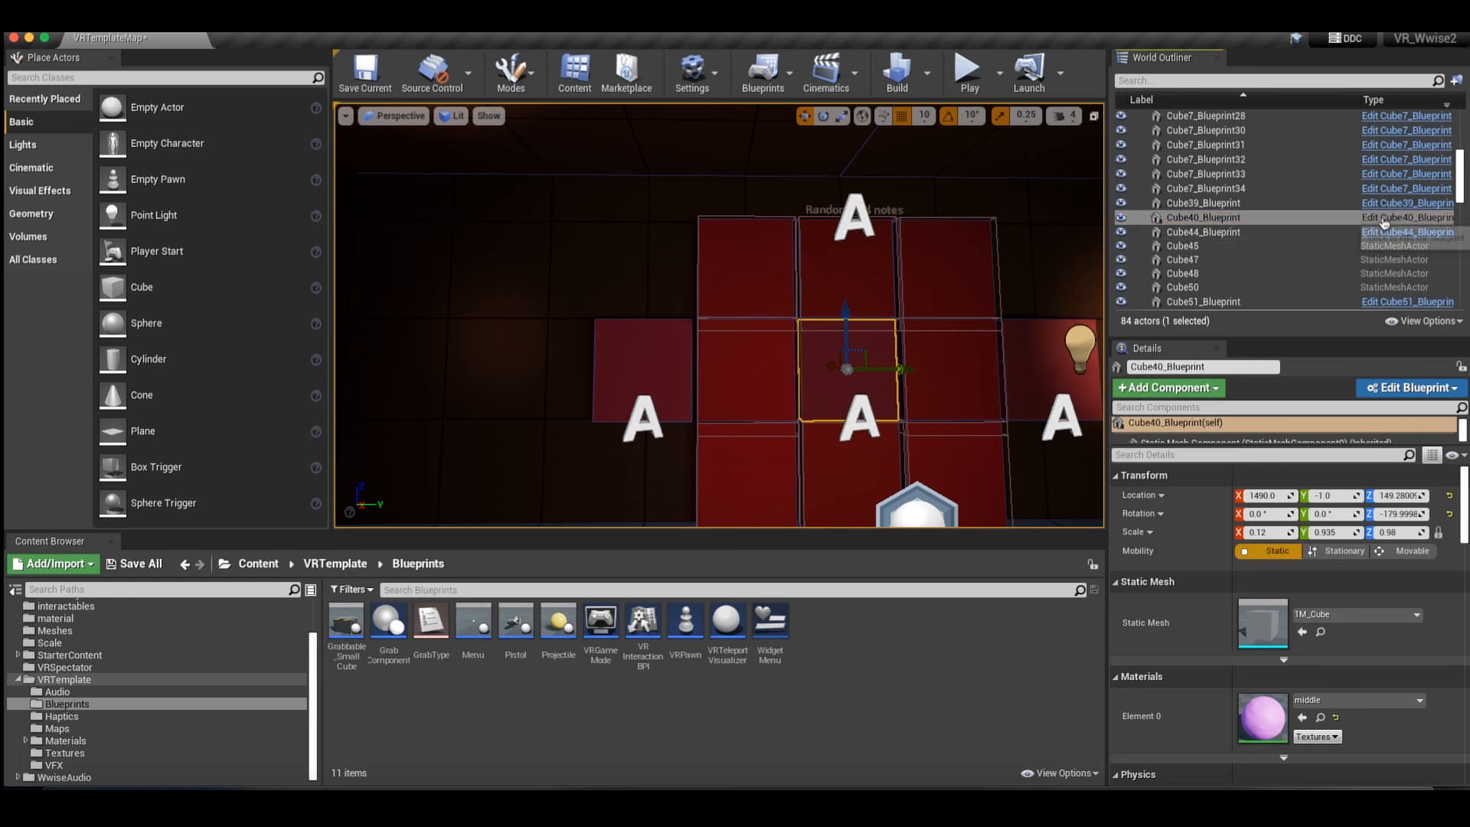
pyautogui.click(1382, 219)
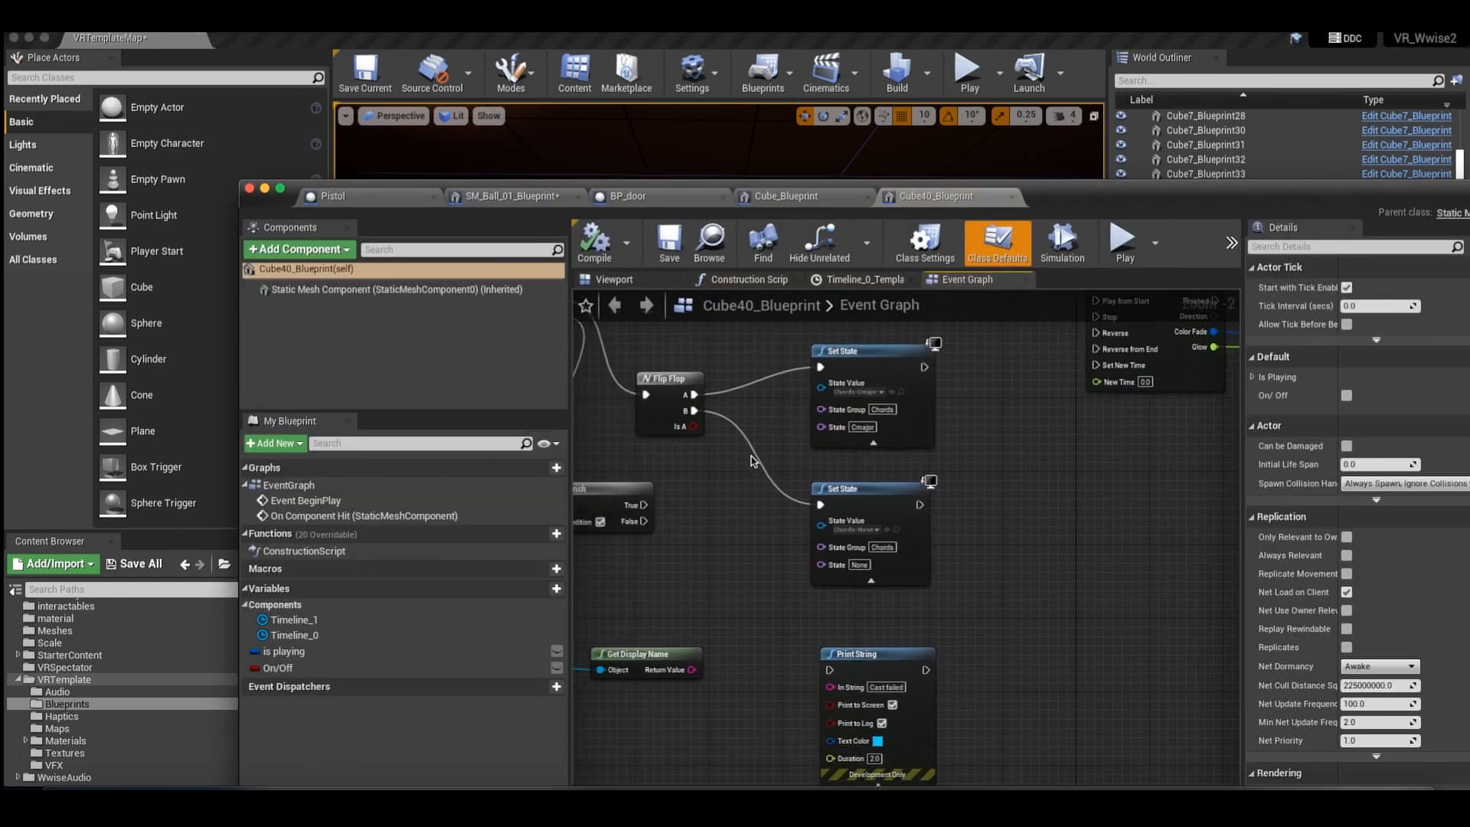
# Examine how the Sequence node feeds the Flip Flop and Branch nodes in the Cube40_Blueprint Event Graph.
pyautogui.scroll(-2, 753, 457)
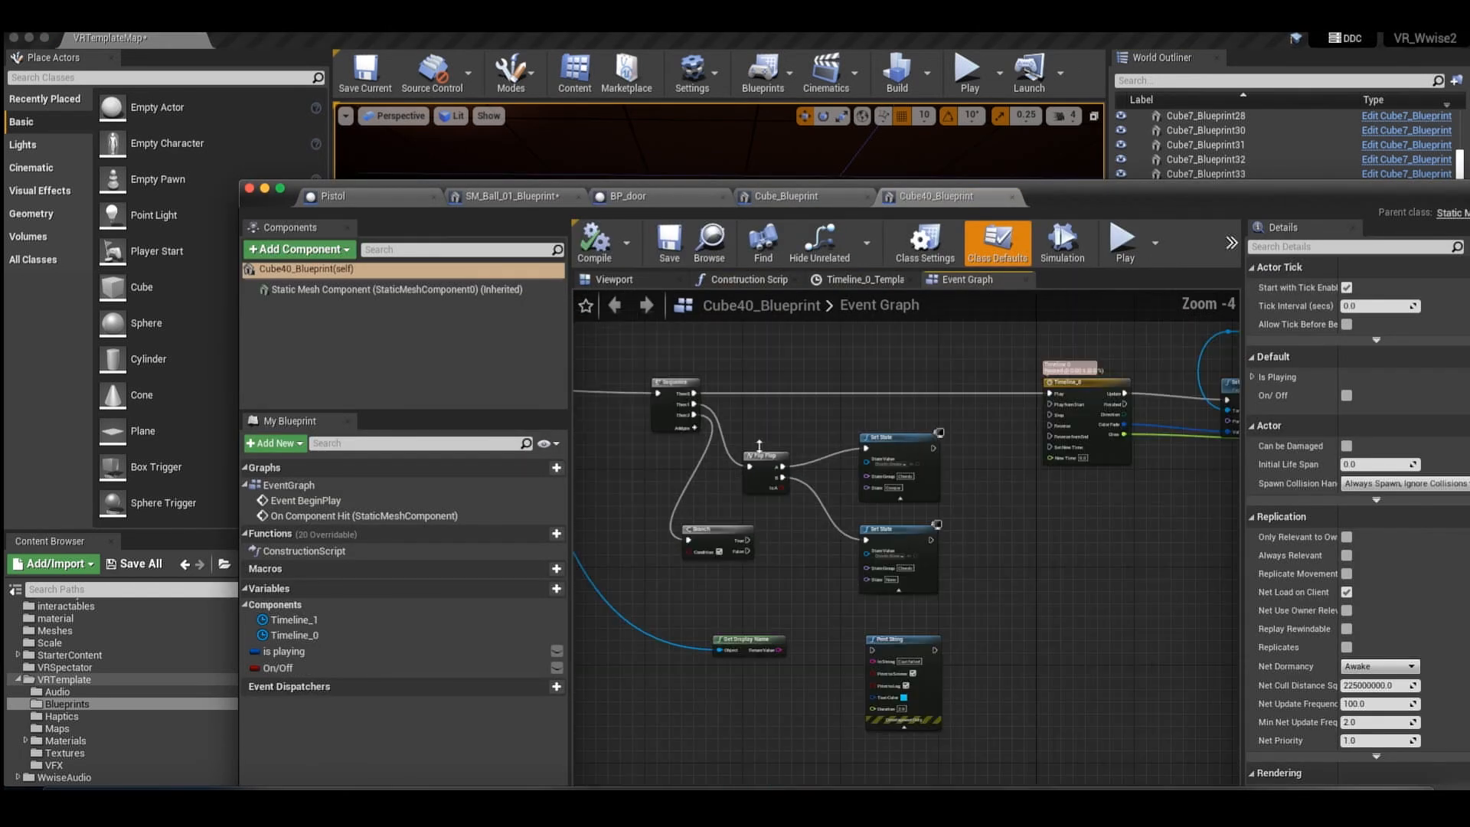
pyautogui.hscroll(-5, 743, 452)
pyautogui.rightClick(744, 451)
pyautogui.click(968, 378)
pyautogui.hscroll(3, 969, 383)
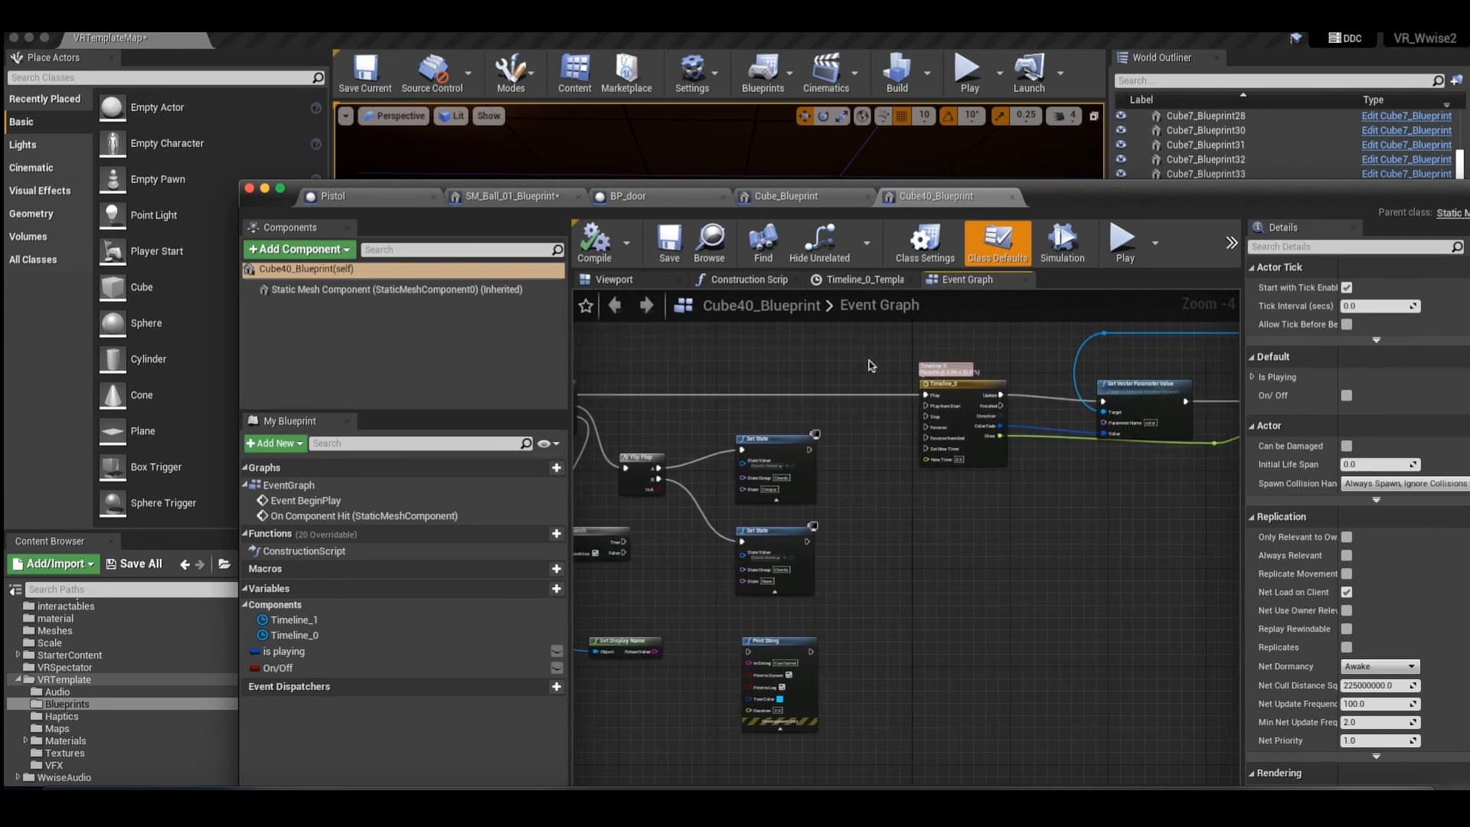
pyautogui.hscroll(-4, 884, 374)
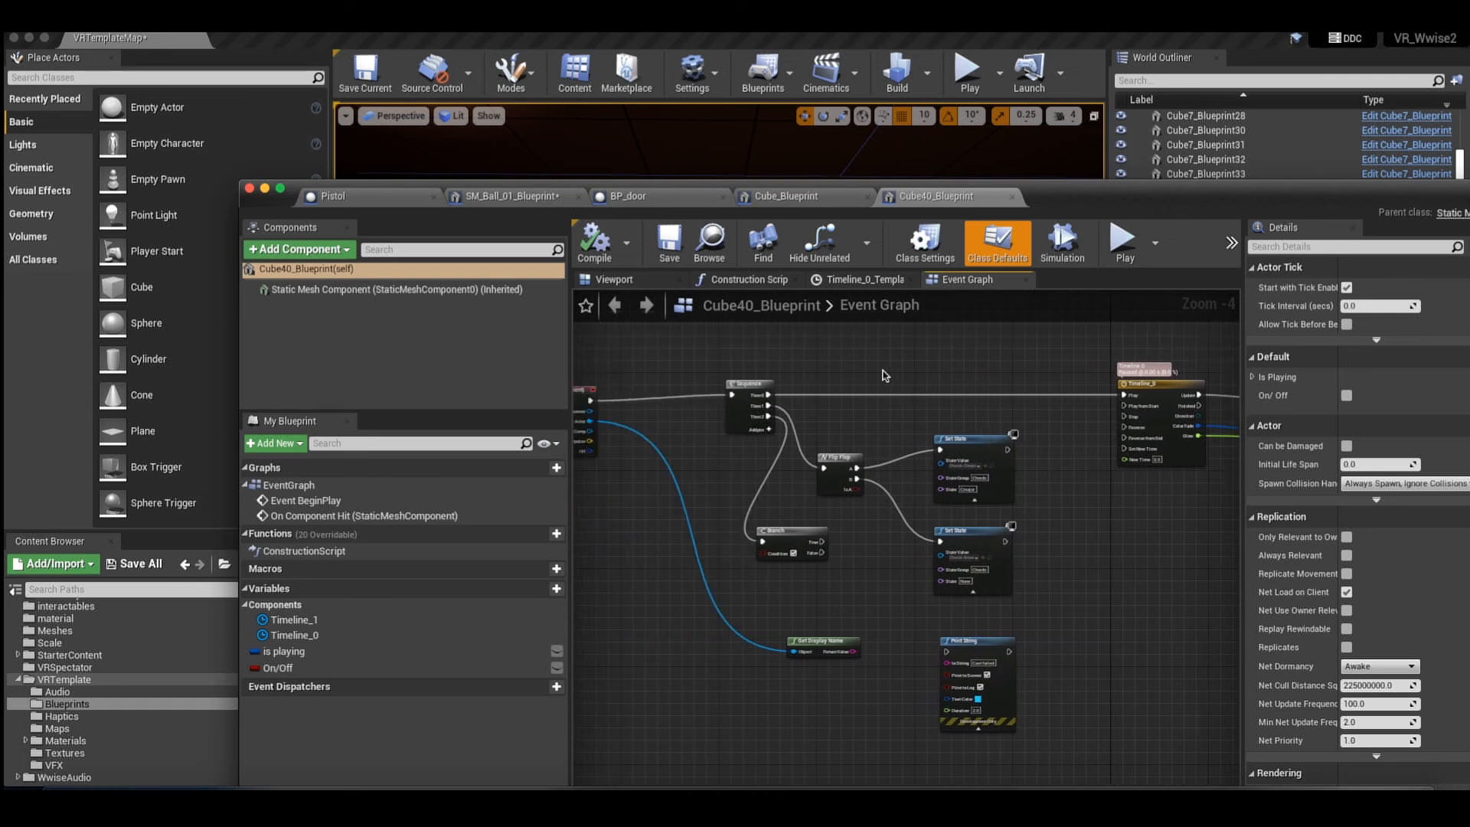
pyautogui.hscroll(3, 880, 375)
pyautogui.scroll(-1, 870, 394)
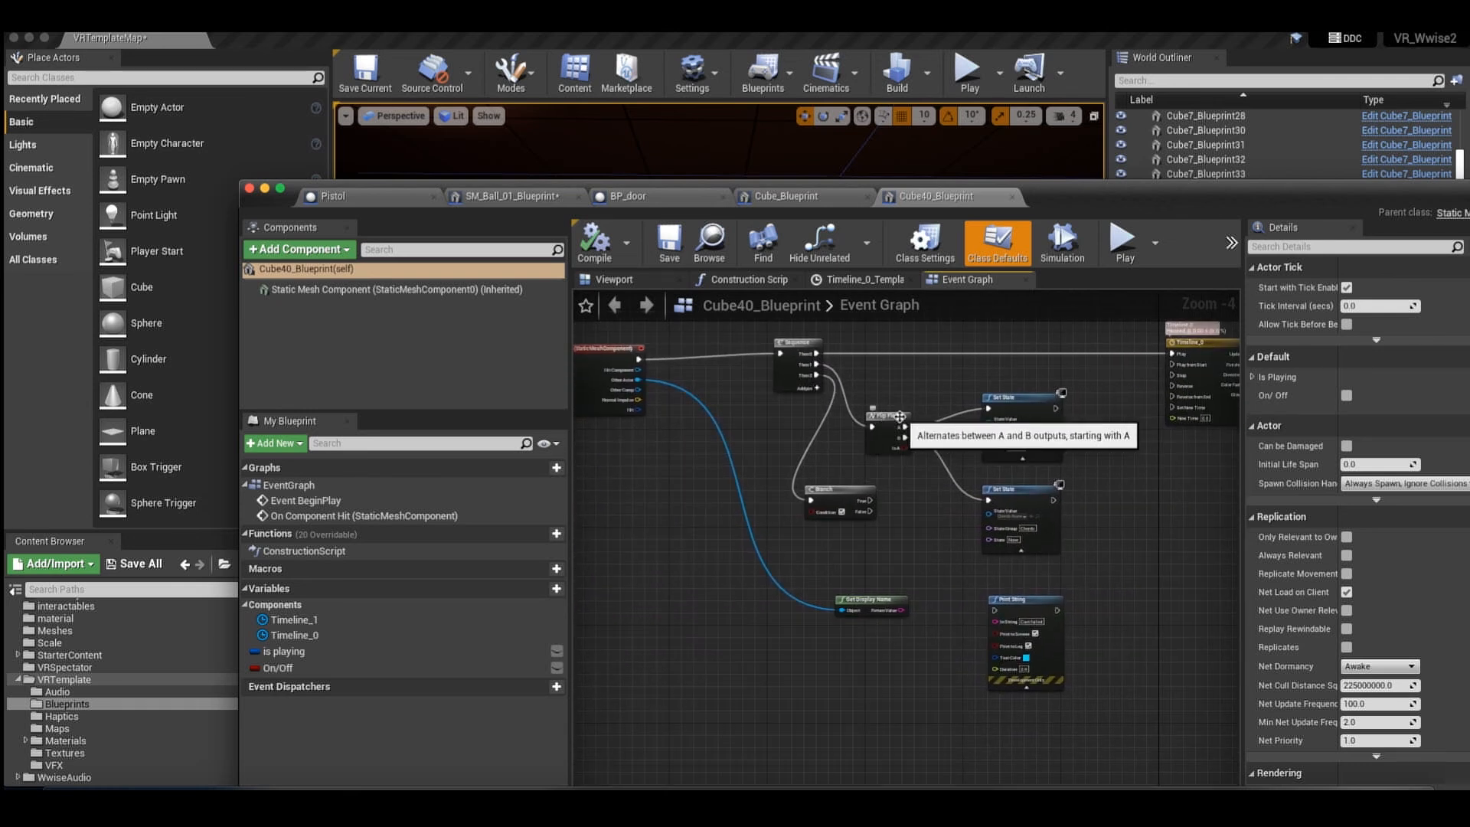
pyautogui.scroll(-1, 911, 421)
pyautogui.hscroll(1, 940, 418)
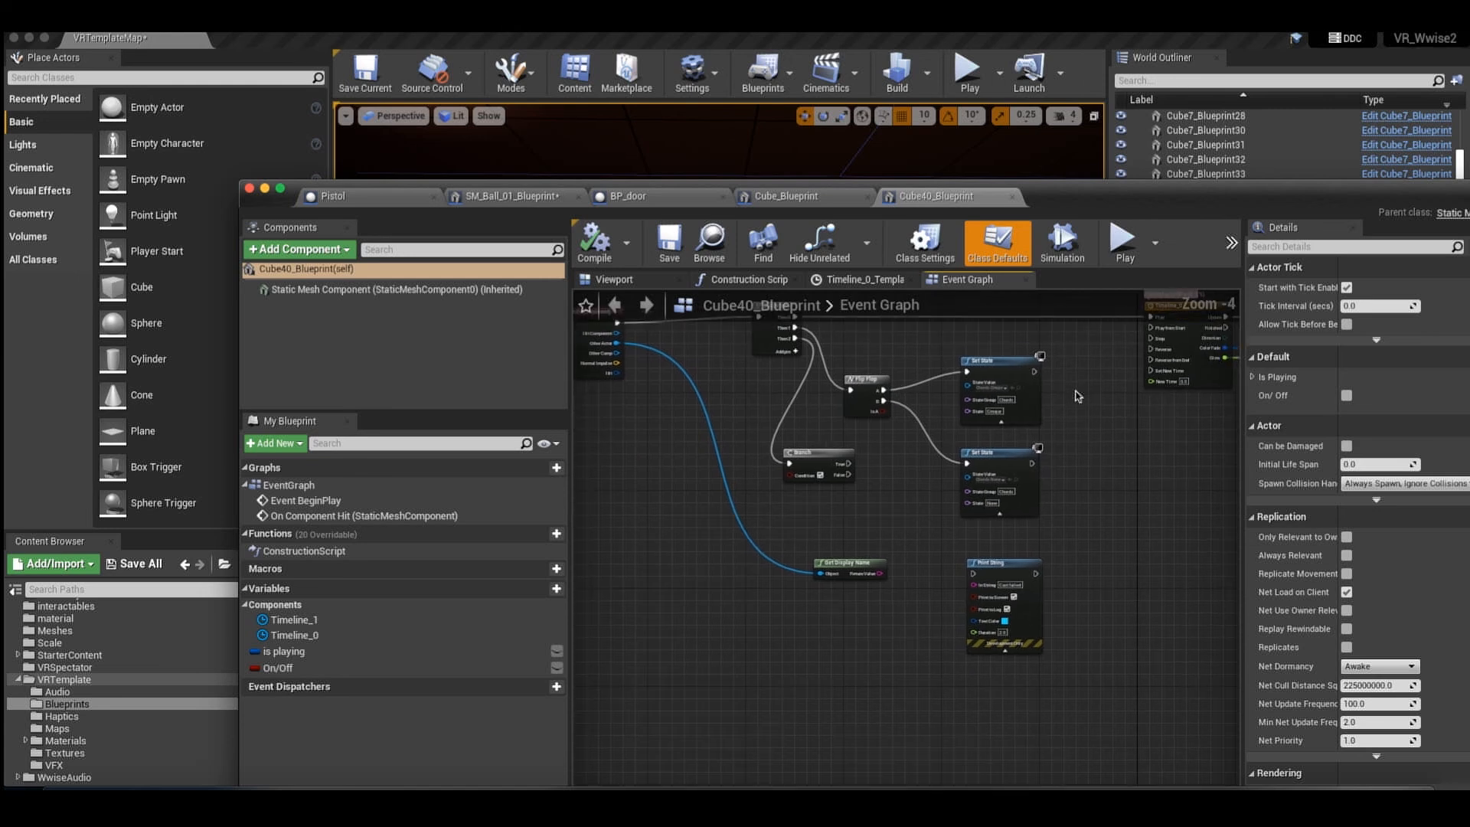
# Examine the two Set State nodes driven by the Flip Flop, comparing their Chords state settings.
pyautogui.scroll(1, 1078, 395)
pyautogui.click(979, 386)
pyautogui.click(1070, 373)
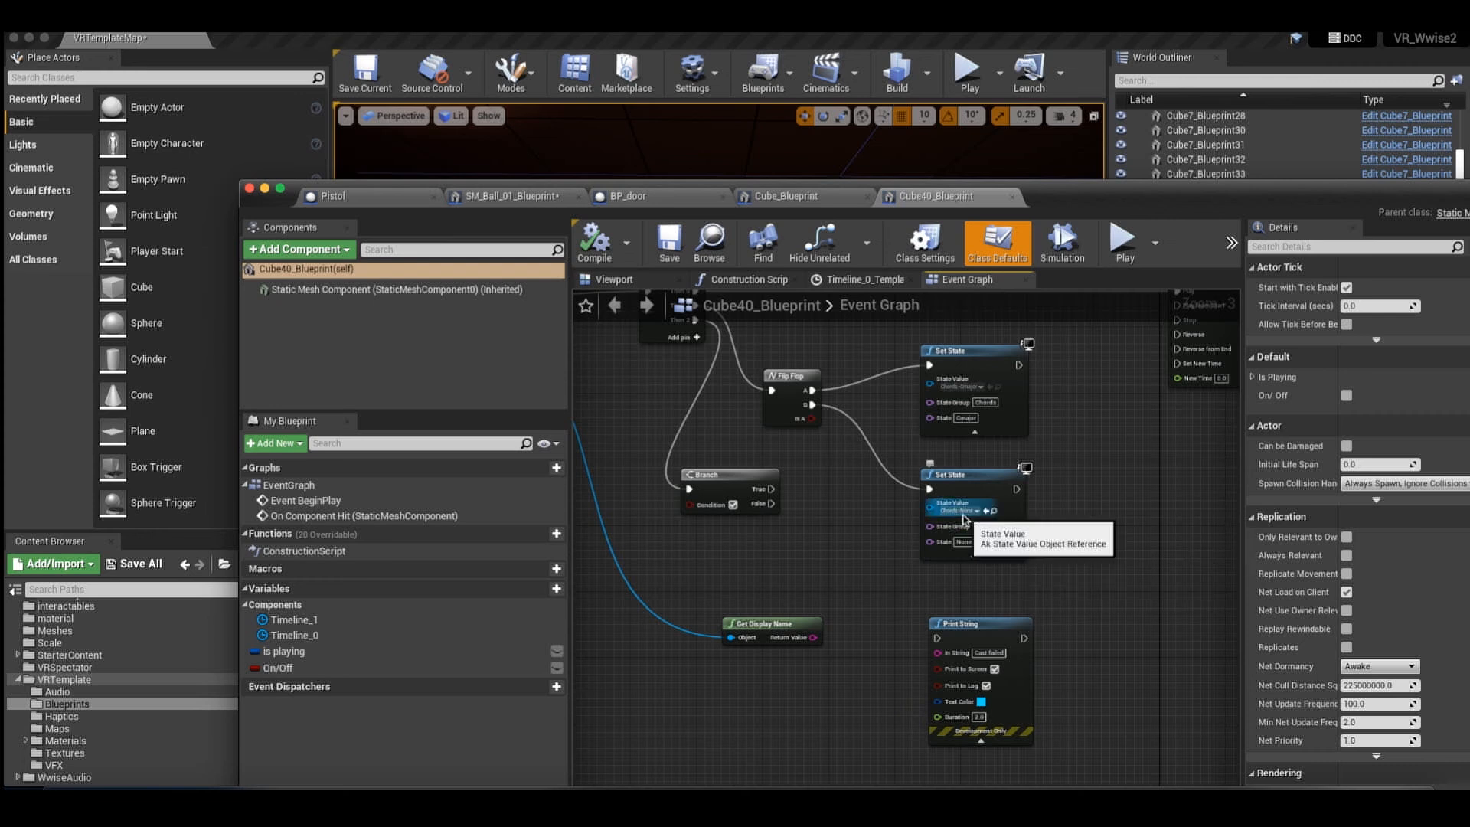
pyautogui.hscroll(-2, 871, 528)
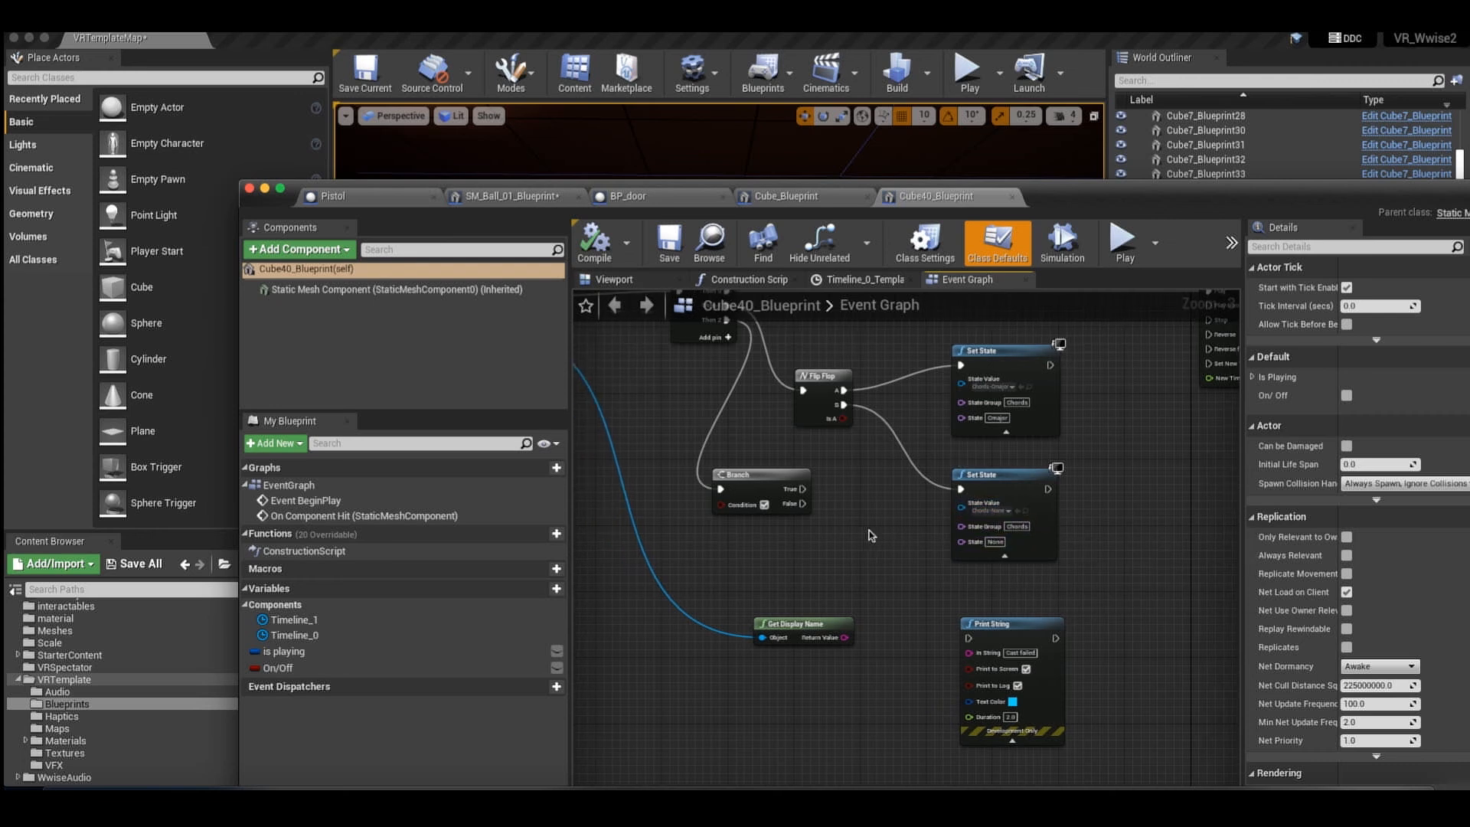
pyautogui.scroll(3, 870, 525)
pyautogui.hscroll(-2, 870, 525)
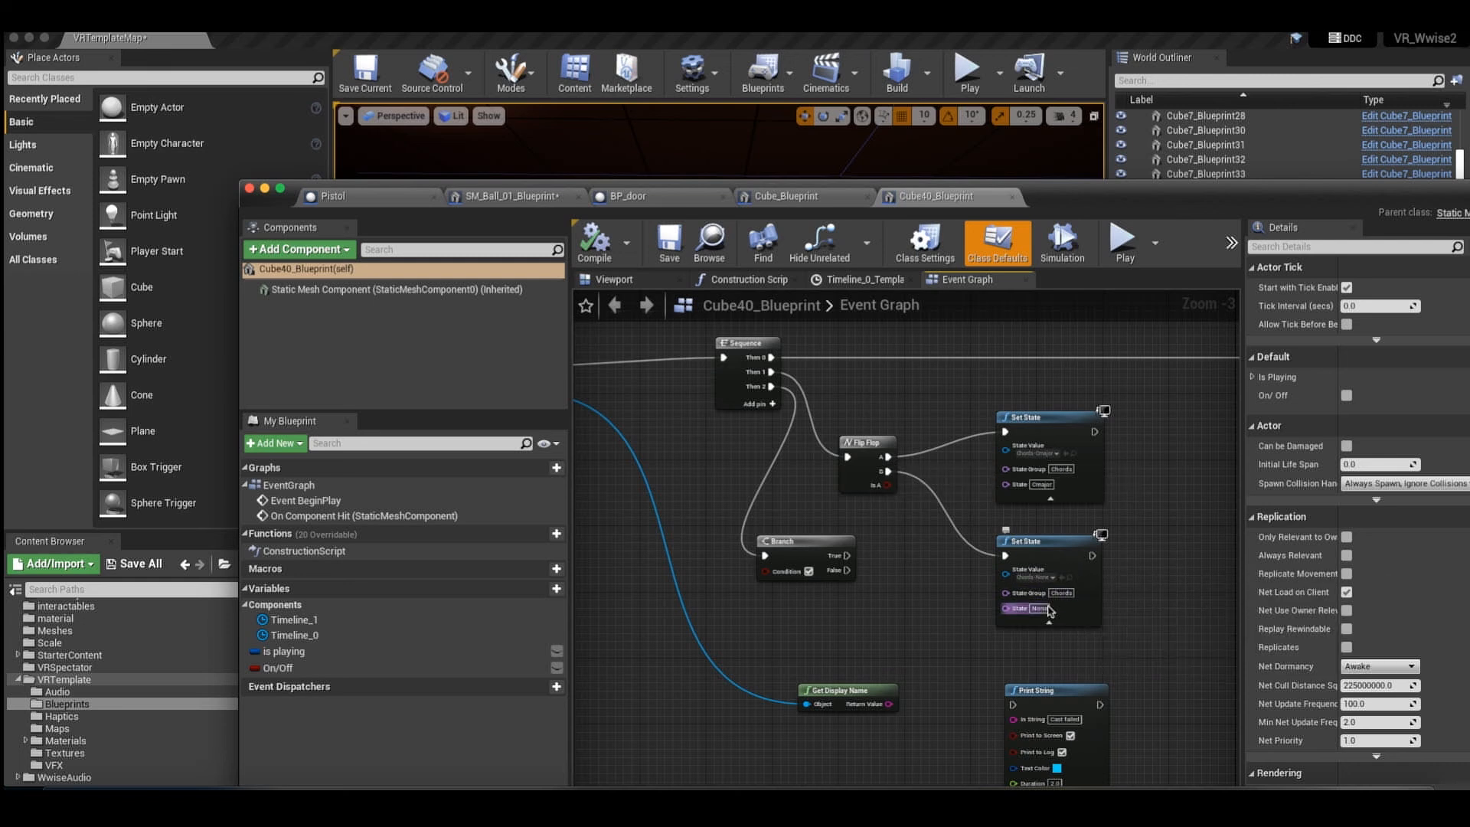
pyautogui.scroll(-2, 840, 421)
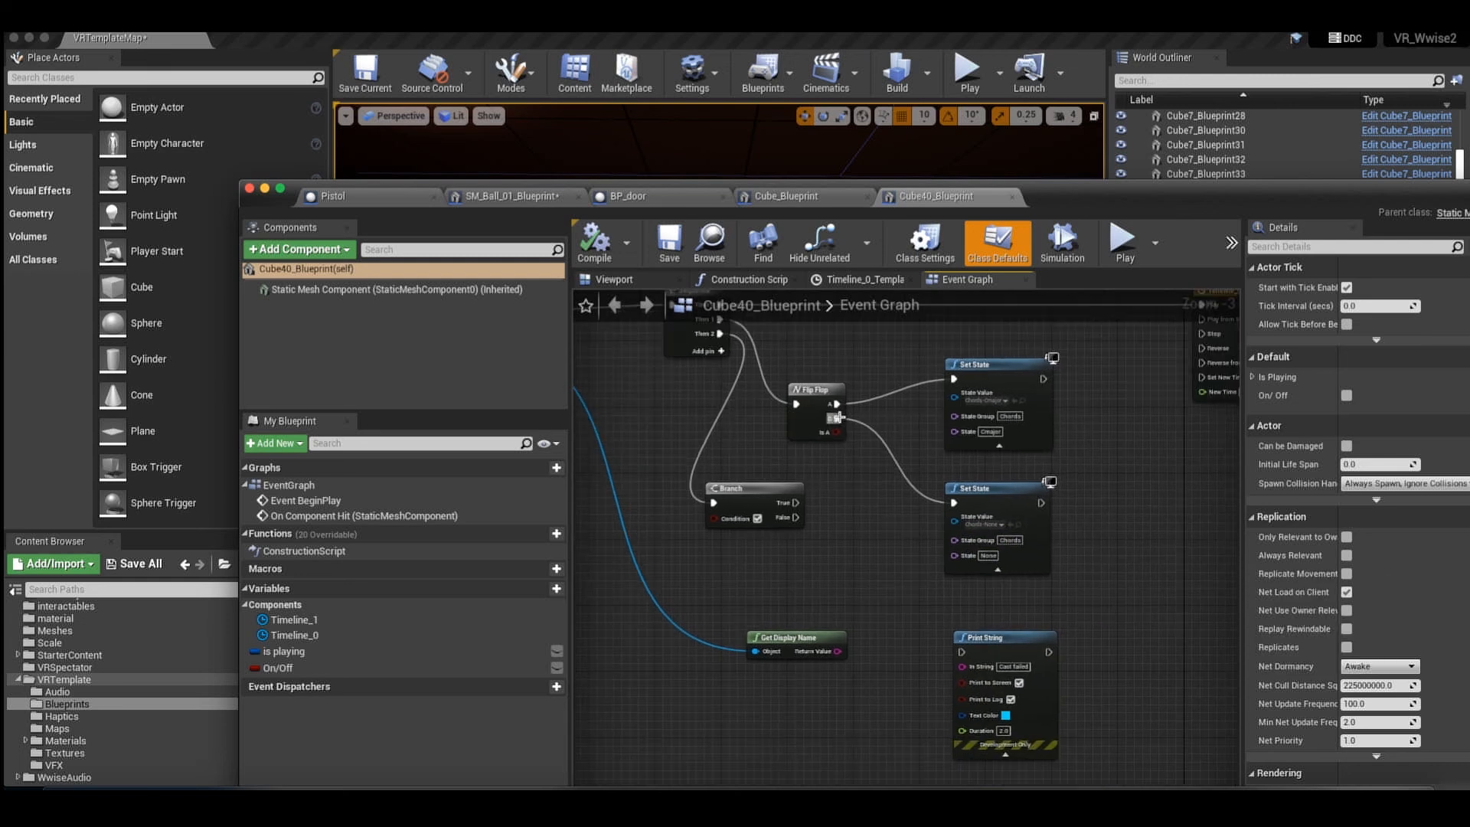
pyautogui.scroll(3, 841, 421)
pyautogui.hscroll(-3, 841, 422)
pyautogui.hscroll(5, 841, 421)
pyautogui.scroll(1, 841, 422)
pyautogui.hscroll(1, 841, 421)
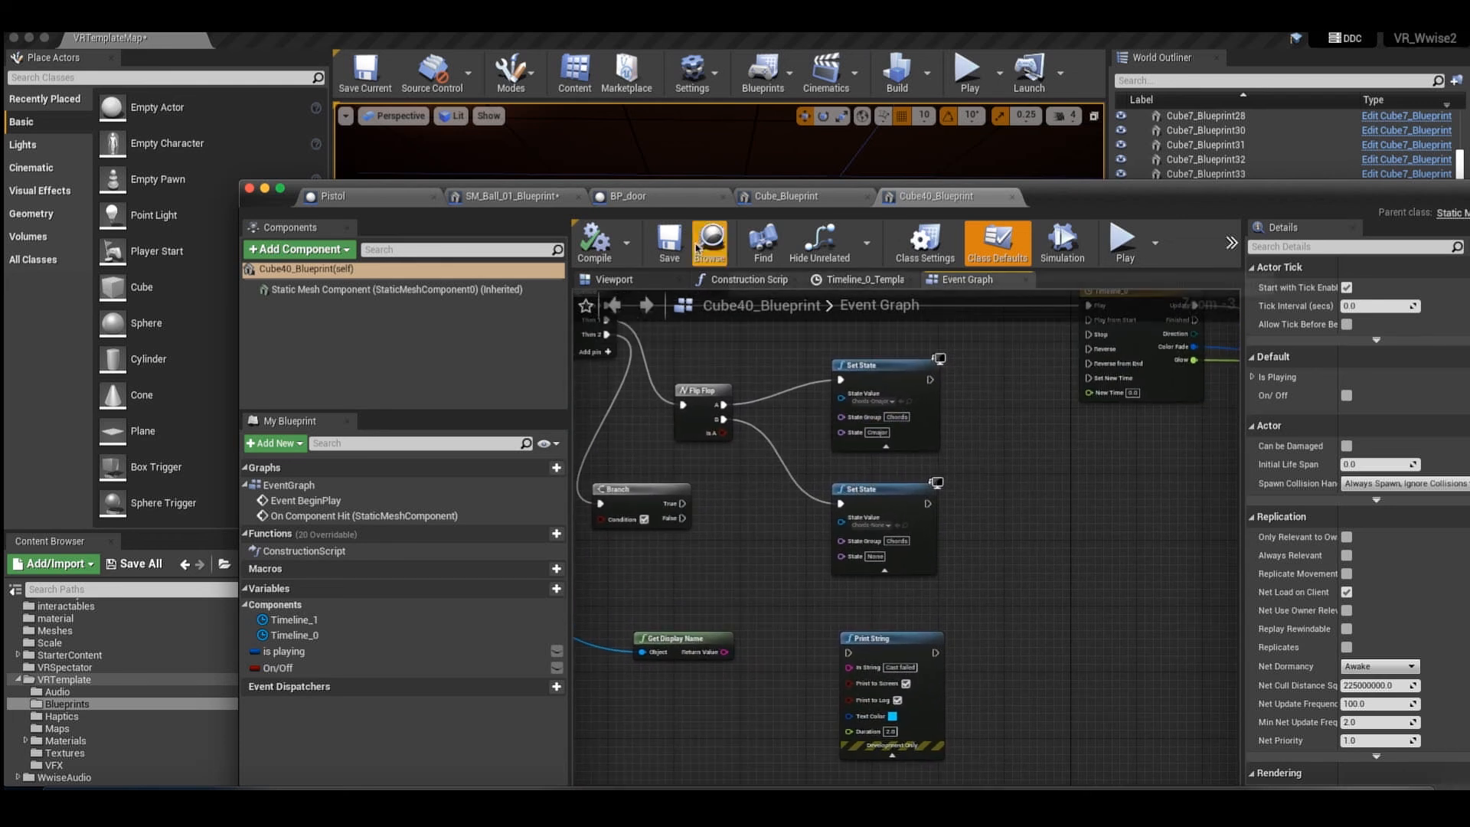
# Return to the level, select the Cmaj actor in front of the note wall and open its blueprint's Event Graph.
pyautogui.moveTo(1070, 199); pyautogui.dragTo(1128, 390)
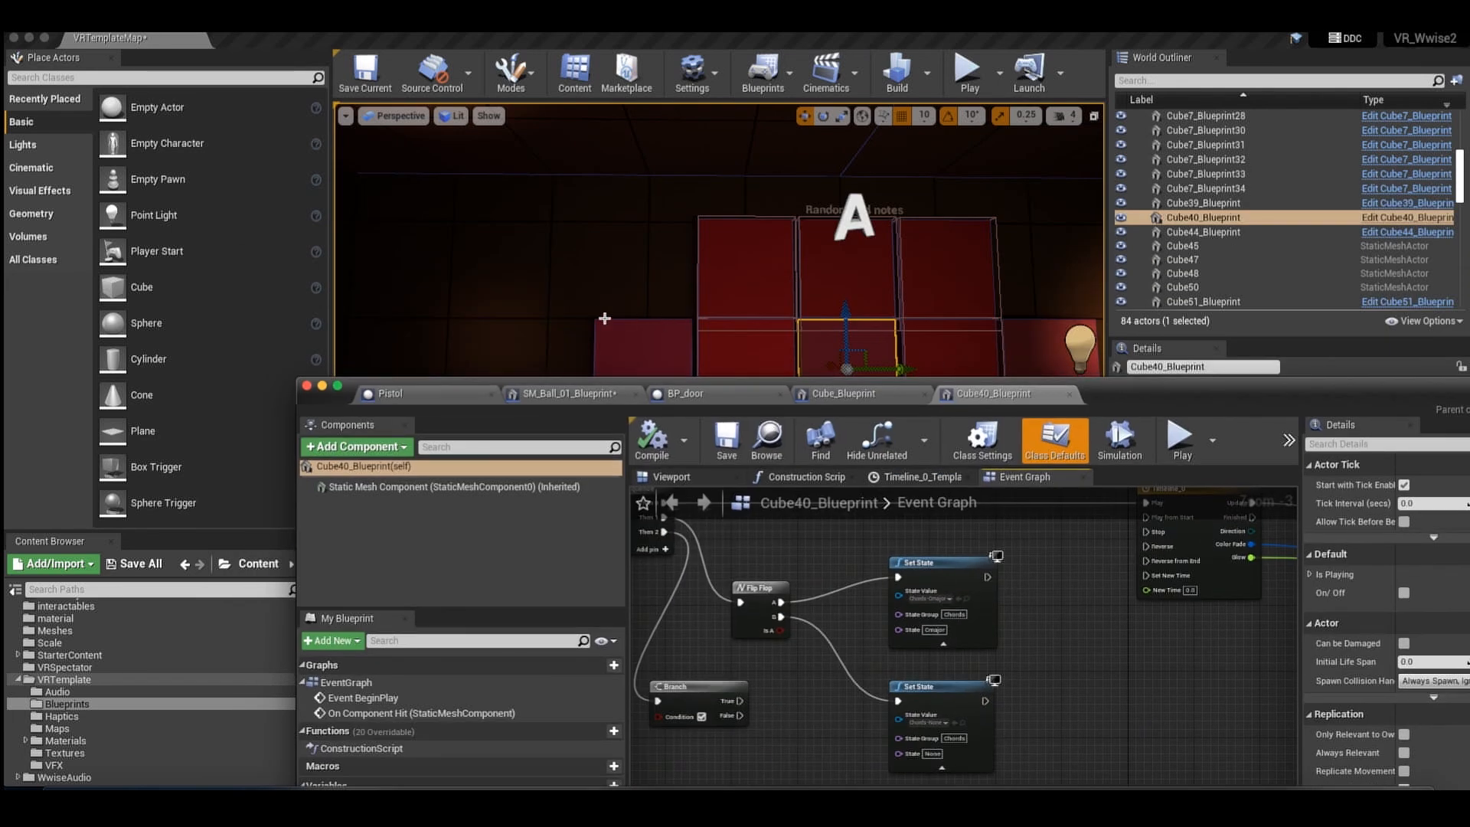
pyautogui.click(628, 319)
pyautogui.scroll(-2, 769, 366)
pyautogui.scroll(-3, 769, 366)
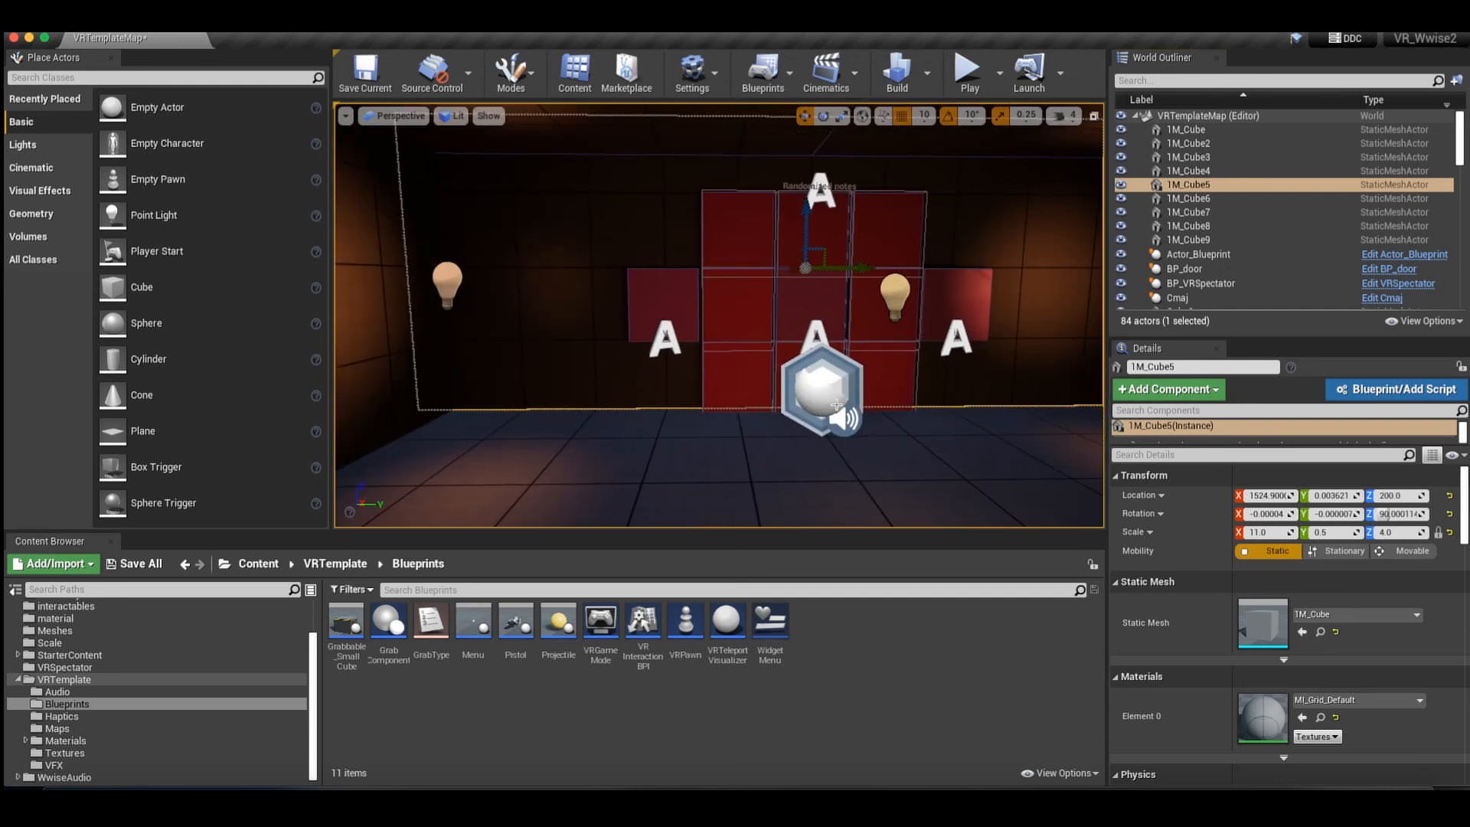
pyautogui.click(831, 403)
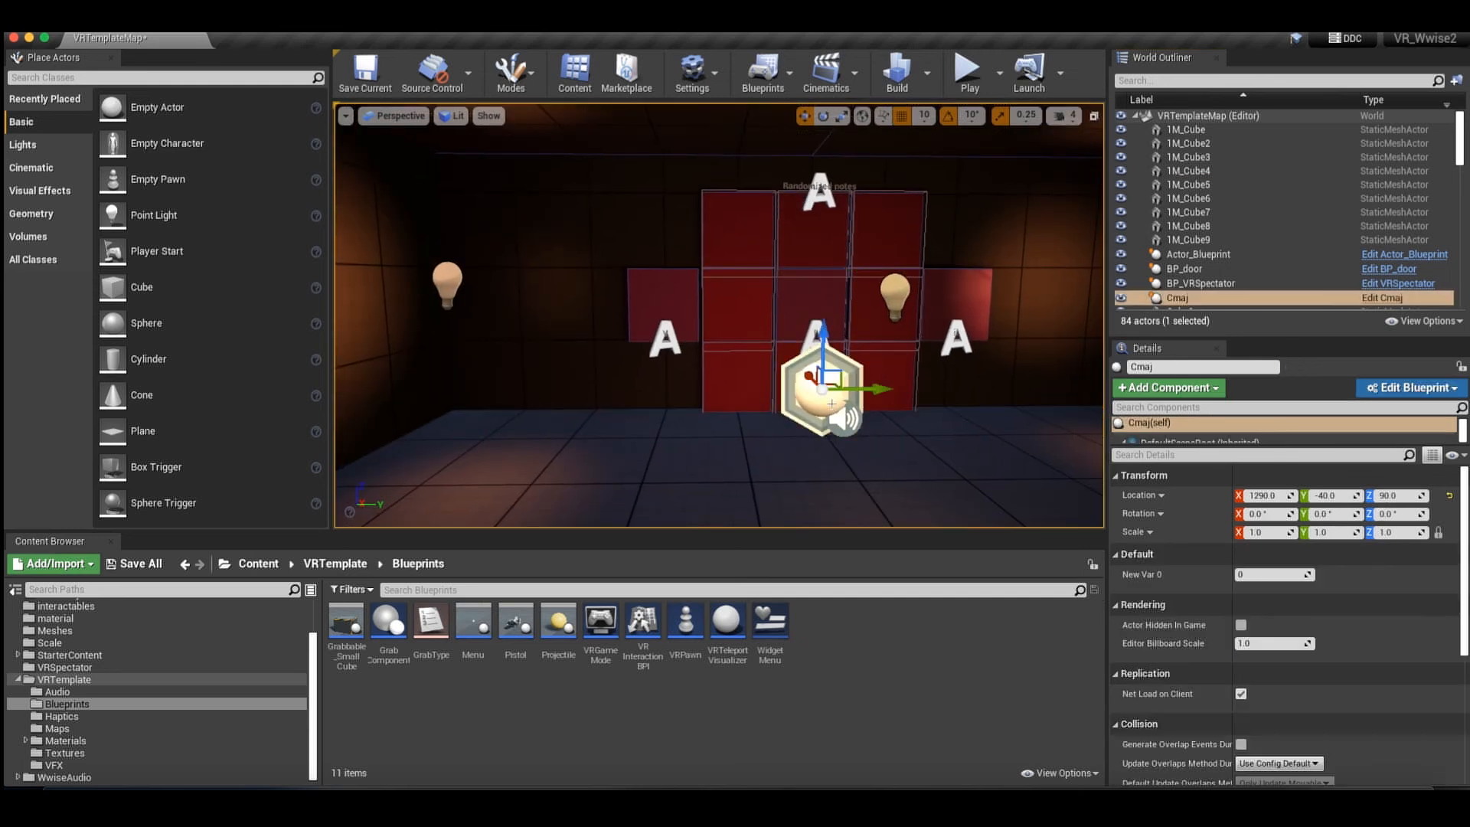
pyautogui.click(1373, 300)
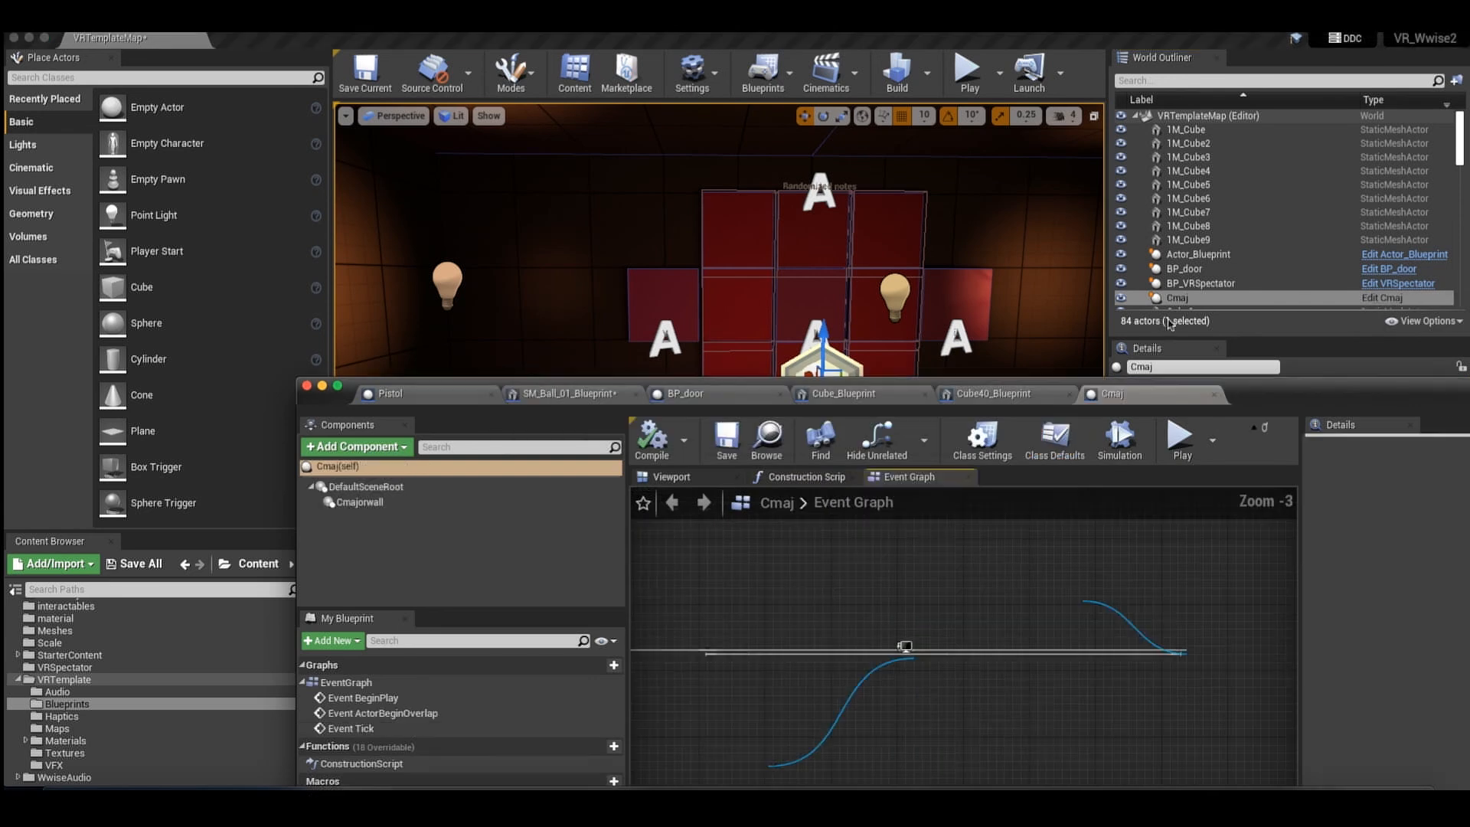
pyautogui.moveTo(1241, 392); pyautogui.dragTo(1153, 248)
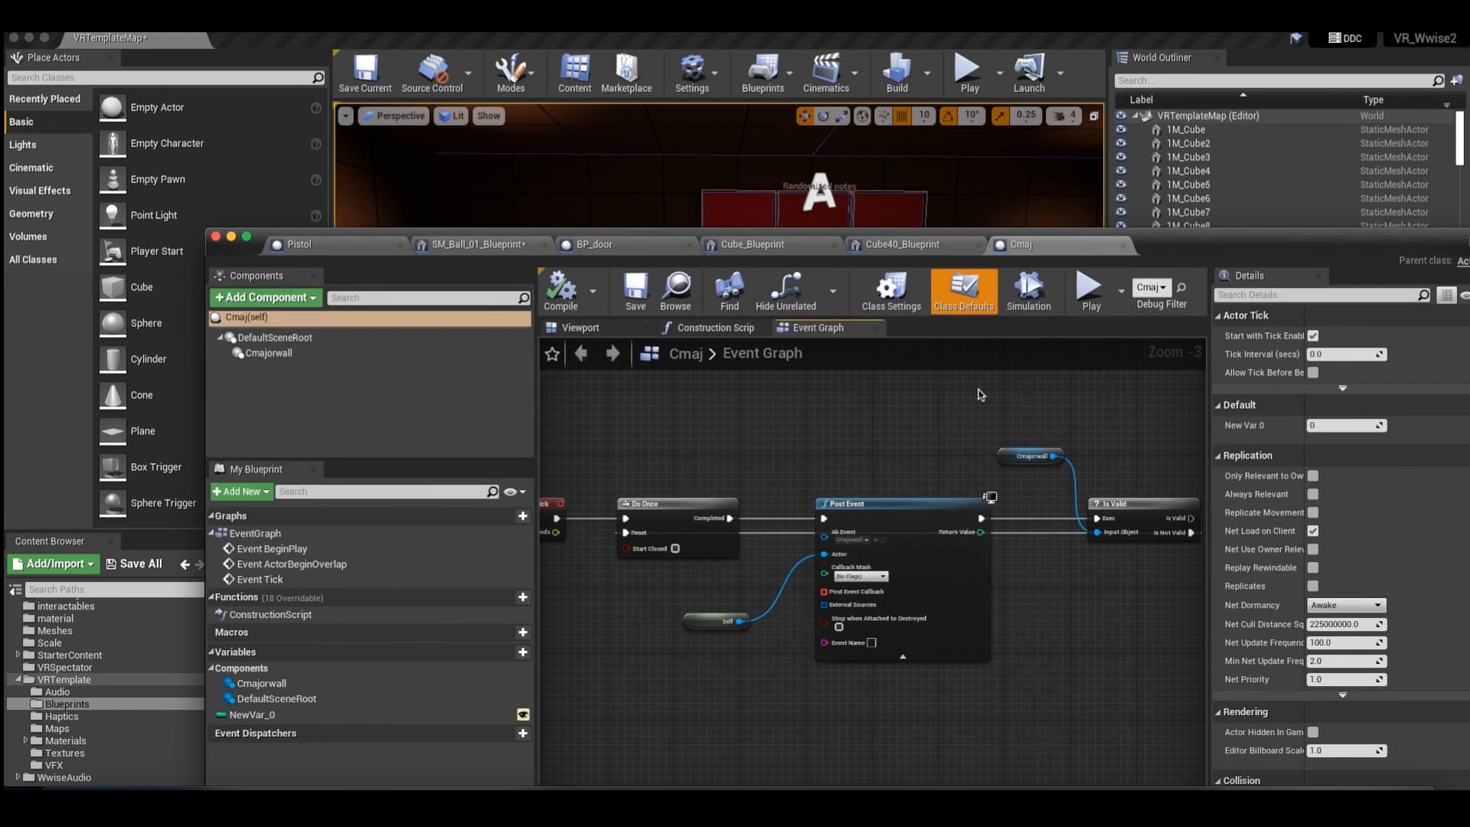
# Examine the Cmaj Event Graph from Event Tick through Do Once and Post Event to the Is Valid check and its reset connection.
pyautogui.scroll(-1, 948, 402)
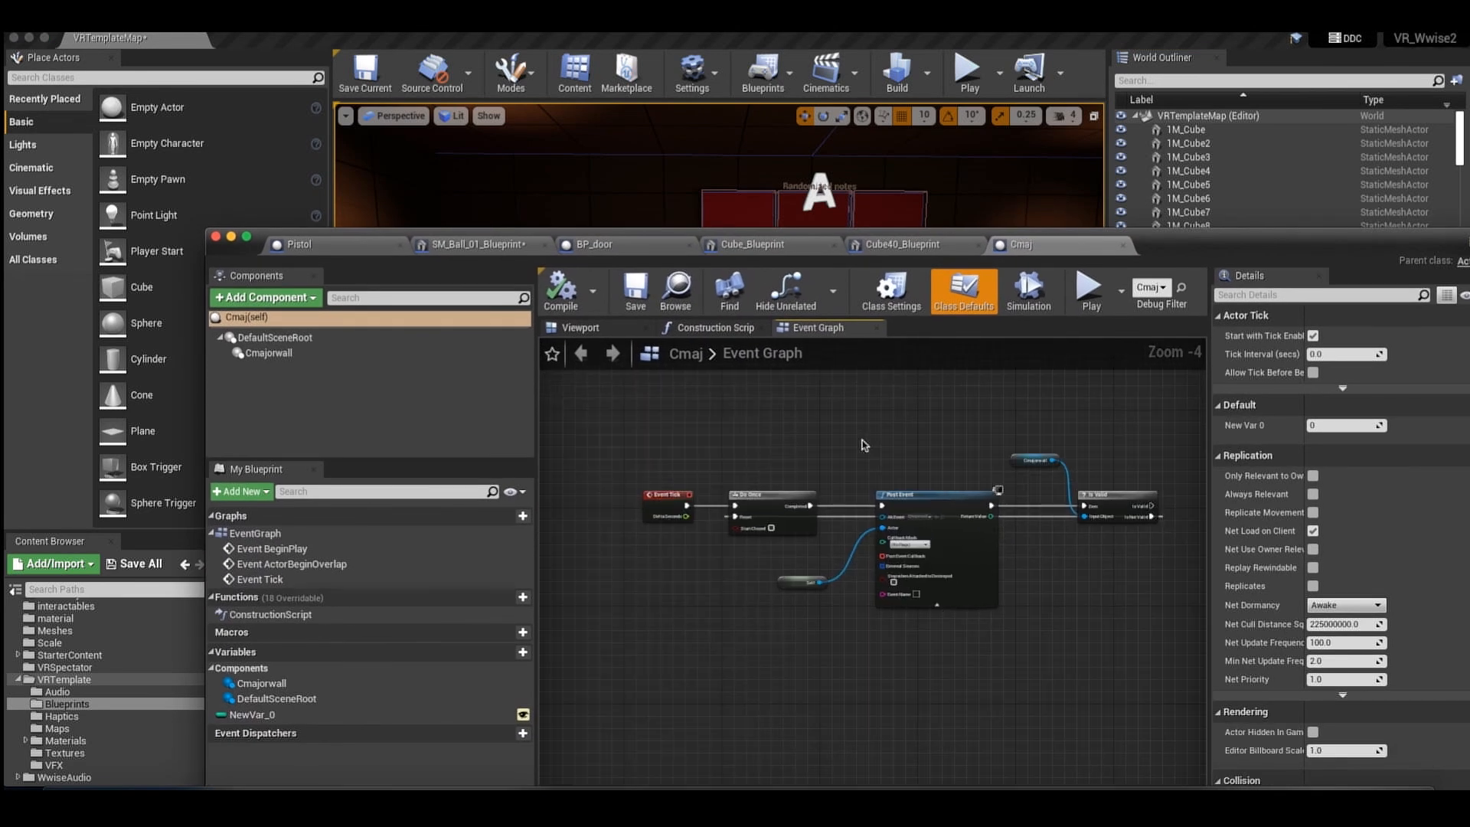
pyautogui.scroll(2, 671, 455)
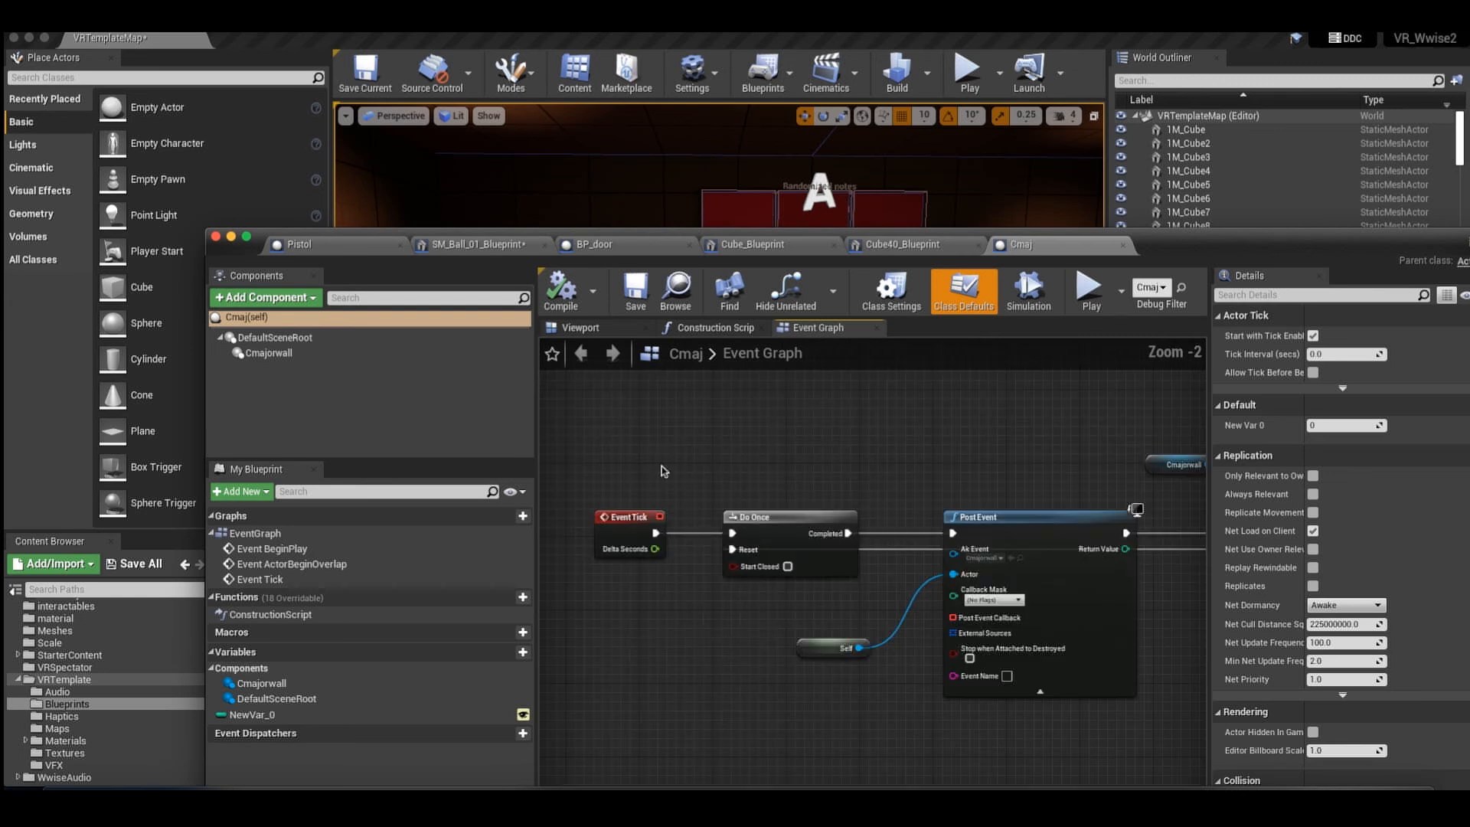
pyautogui.click(627, 522)
pyautogui.moveTo(844, 473); pyautogui.dragTo(782, 467, button='right')
pyautogui.moveTo(724, 512); pyautogui.dragTo(682, 495, button='right')
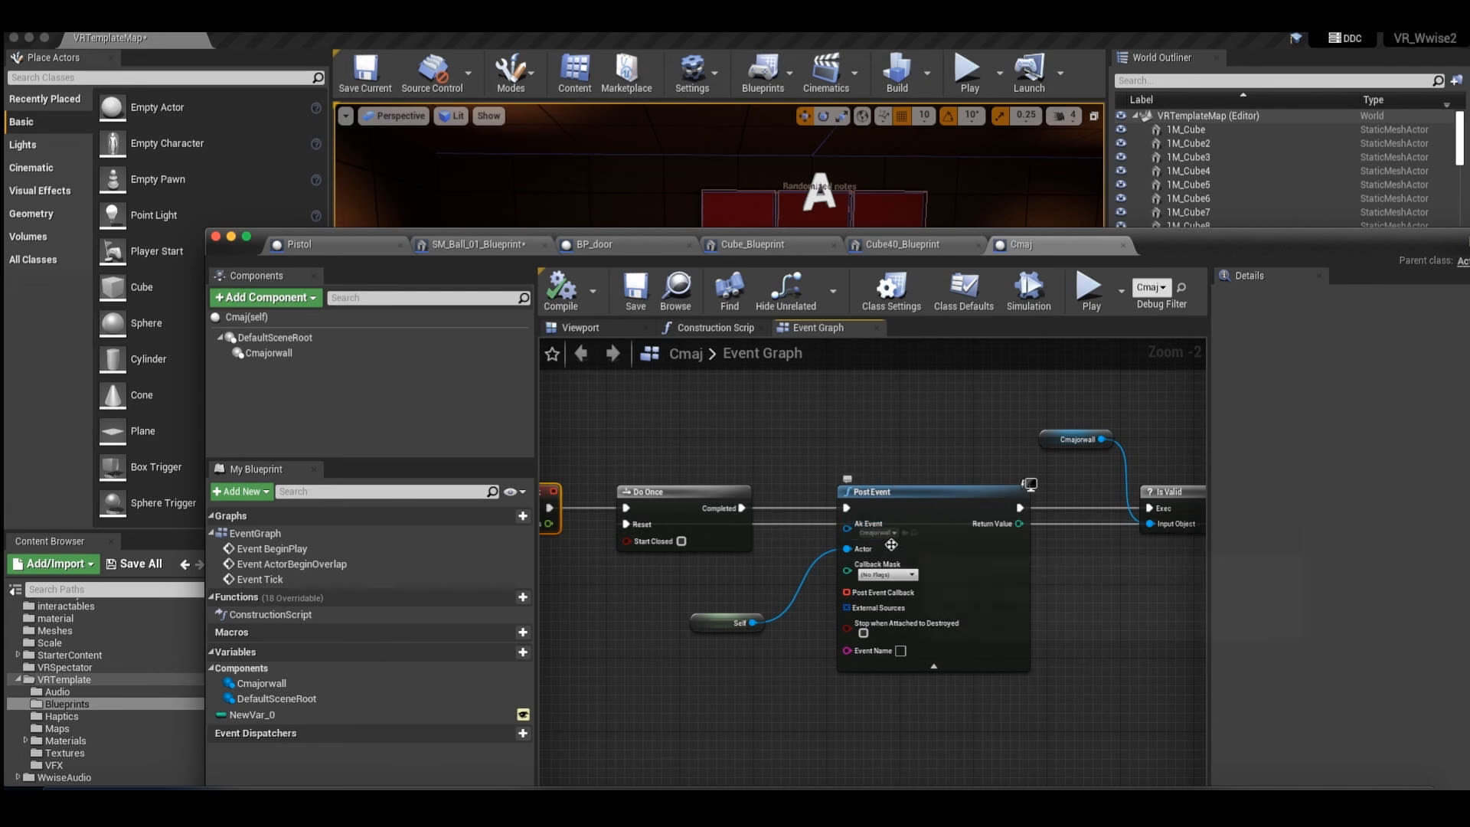
pyautogui.hscroll(4, 928, 495)
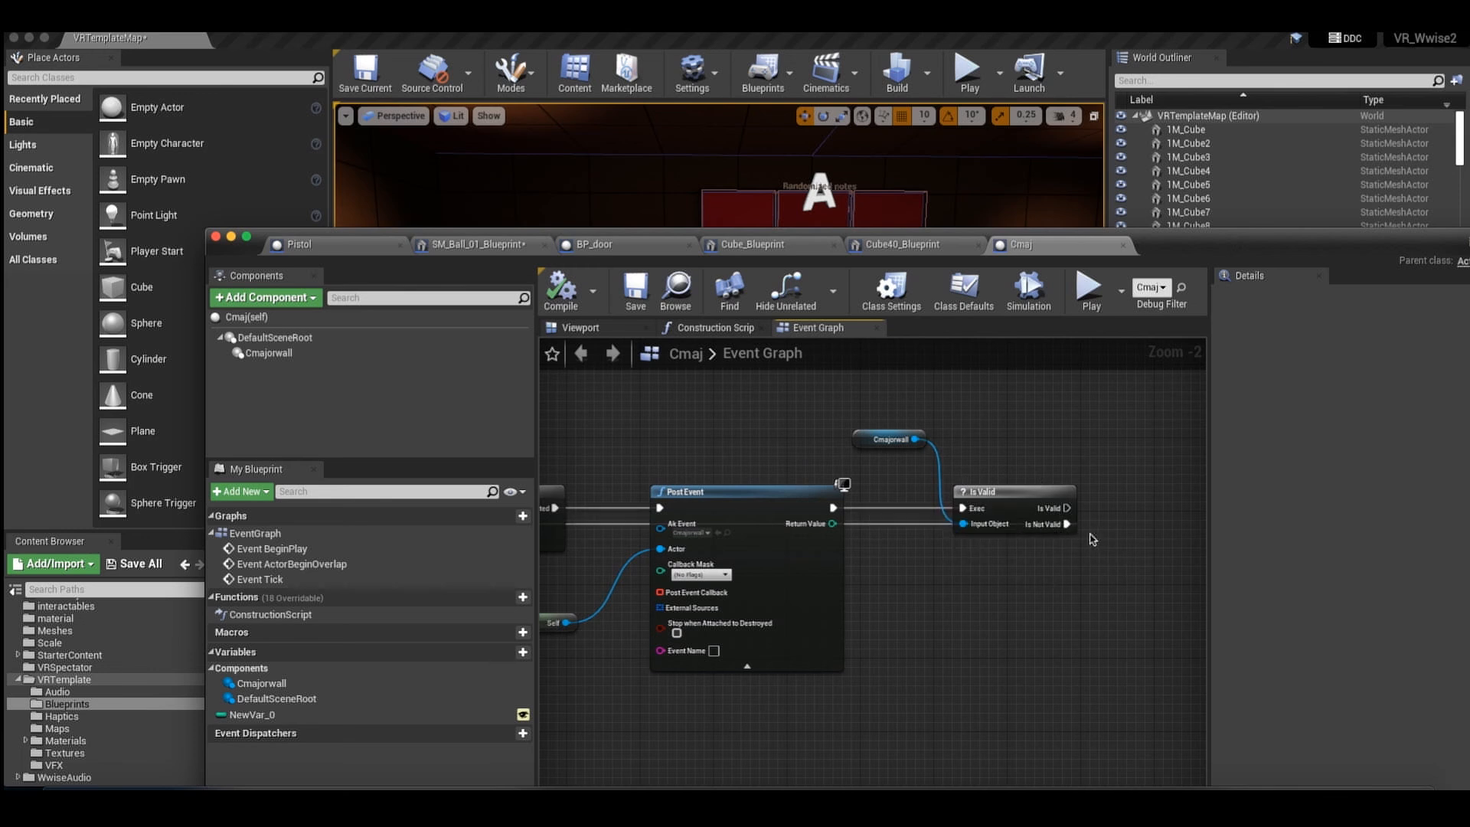
pyautogui.moveTo(1069, 526); pyautogui.dragTo(1057, 577, button='right')
pyautogui.hscroll(-3, 1057, 577)
pyautogui.hscroll(1, 878, 521)
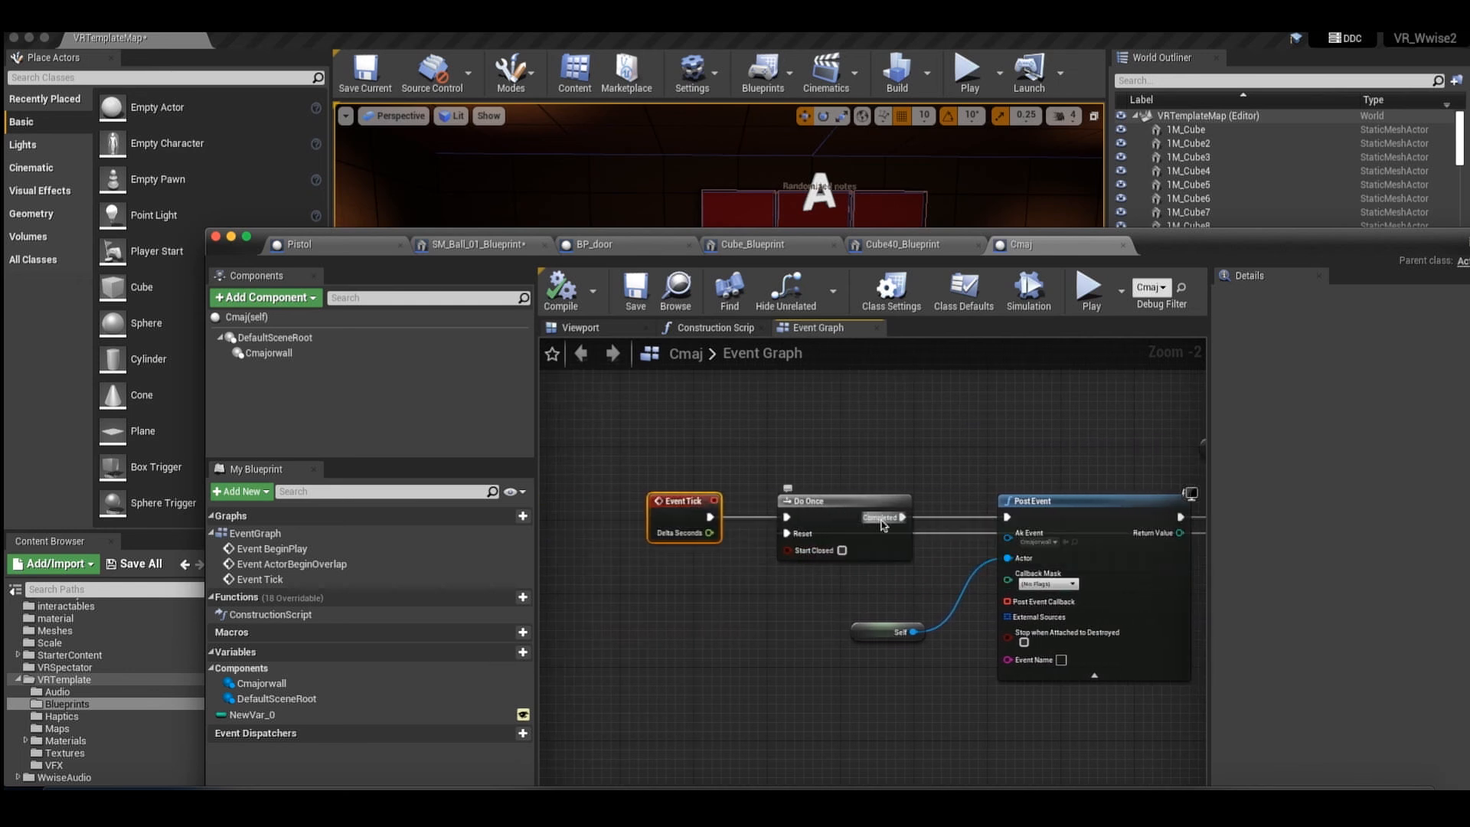
# Return to the level and select Cube44_Blueprint, the chord cube beside the note wall under the bright wall light.
pyautogui.click(892, 246)
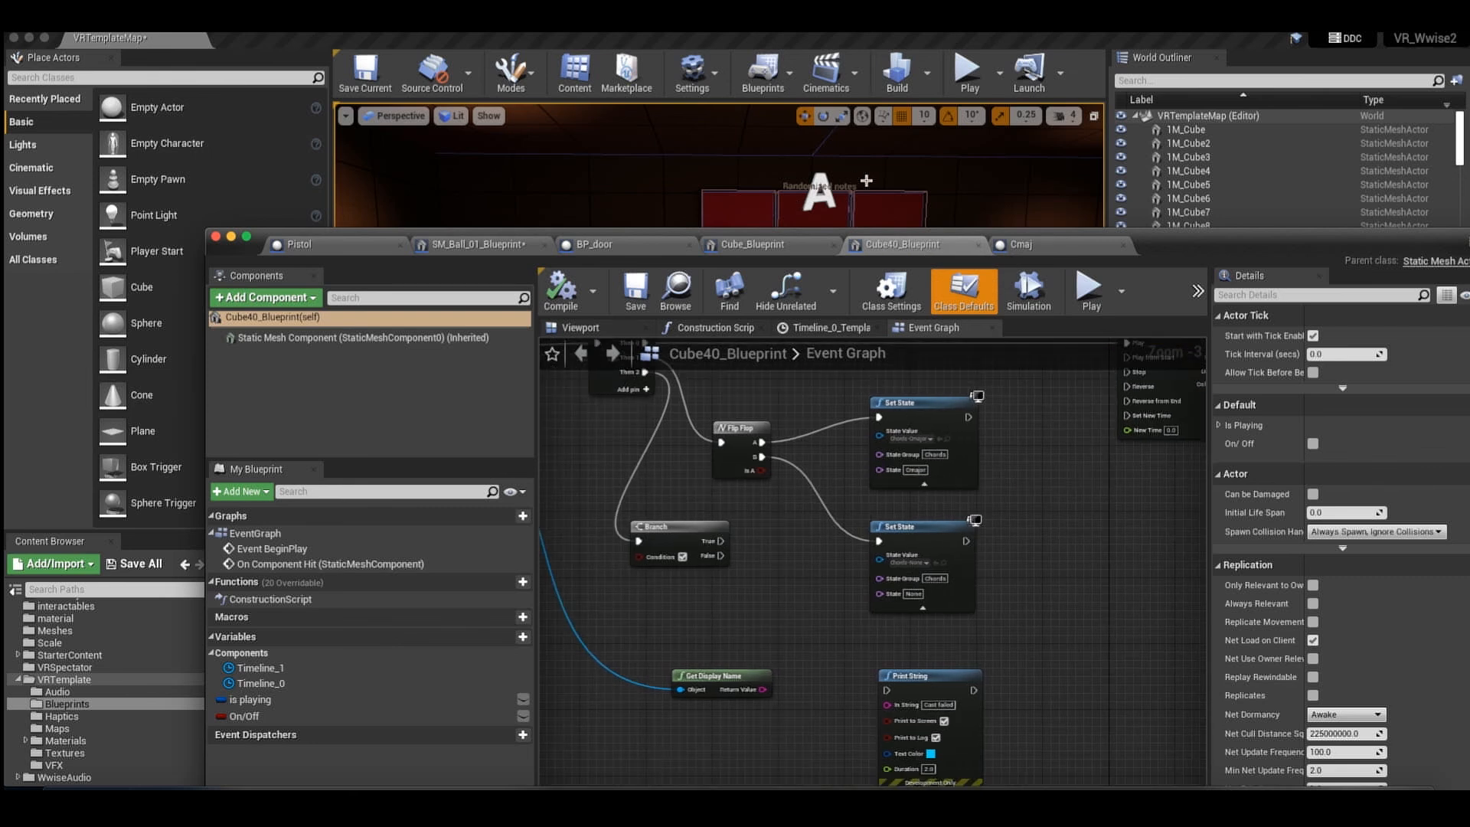
pyautogui.click(963, 202)
pyautogui.click(932, 304)
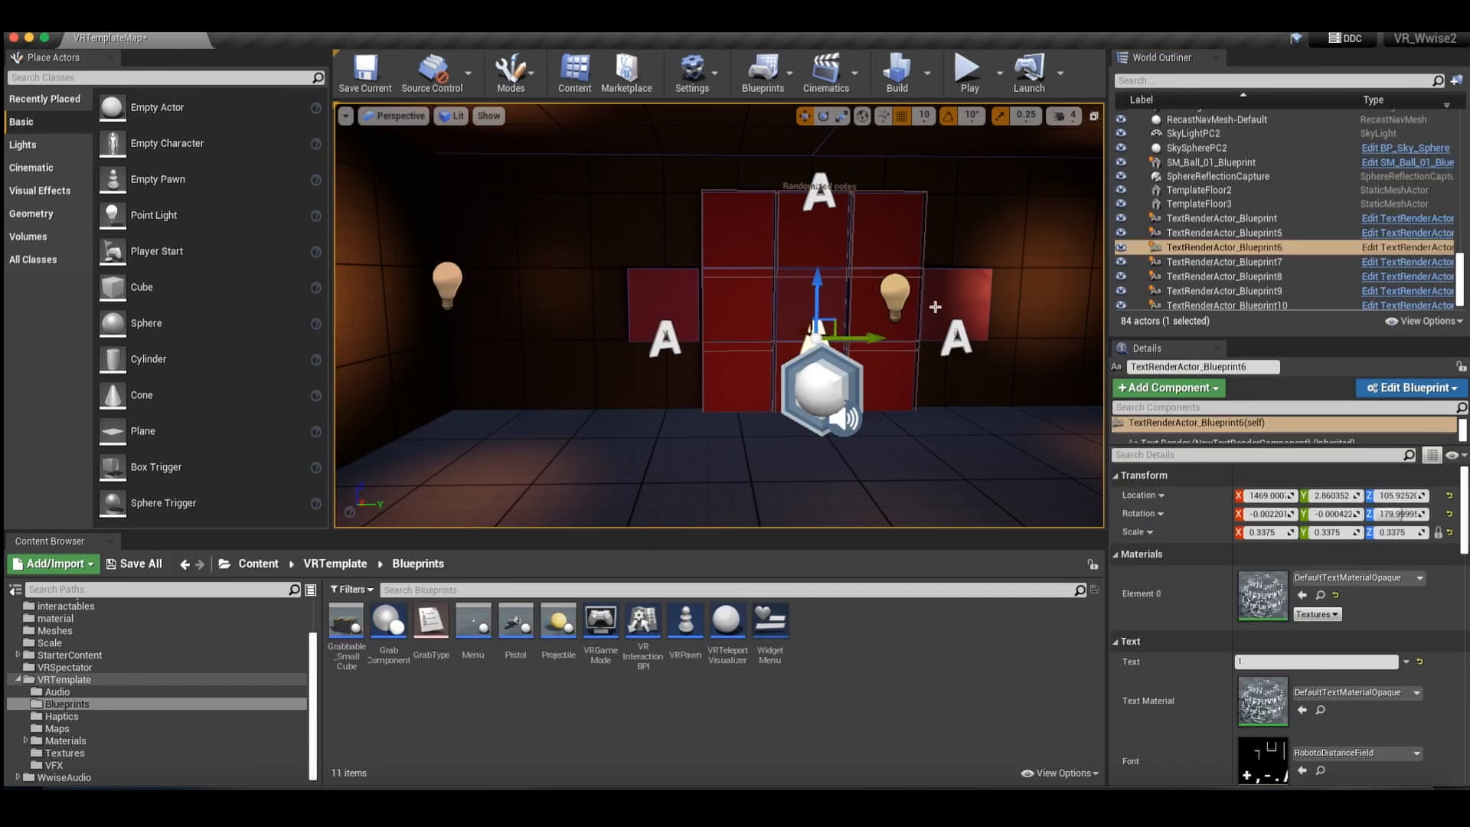
pyautogui.moveTo(955, 319); pyautogui.dragTo(935, 322, button='right')
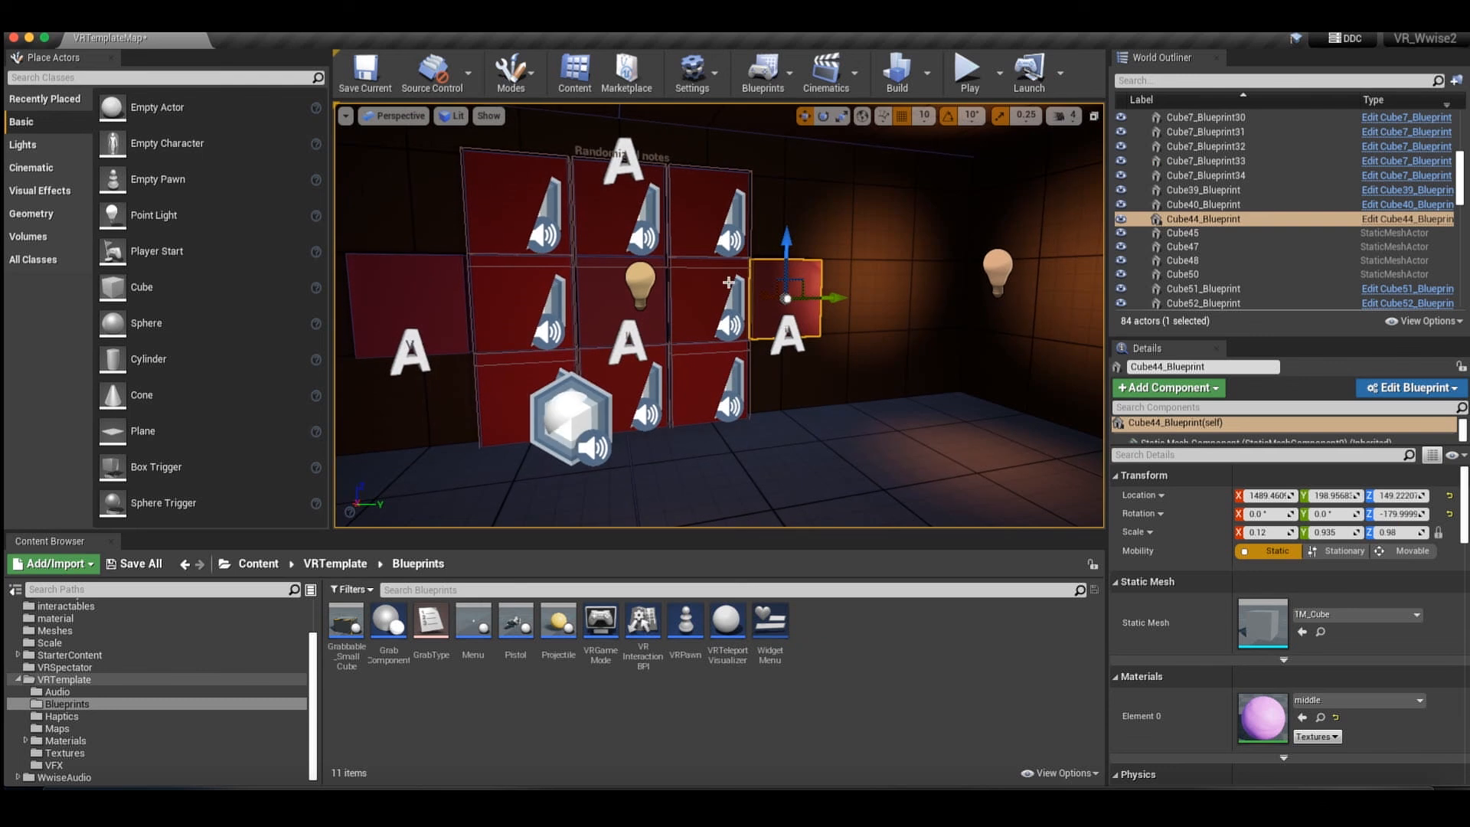
pyautogui.moveTo(728, 292); pyautogui.dragTo(728, 283, button='right')
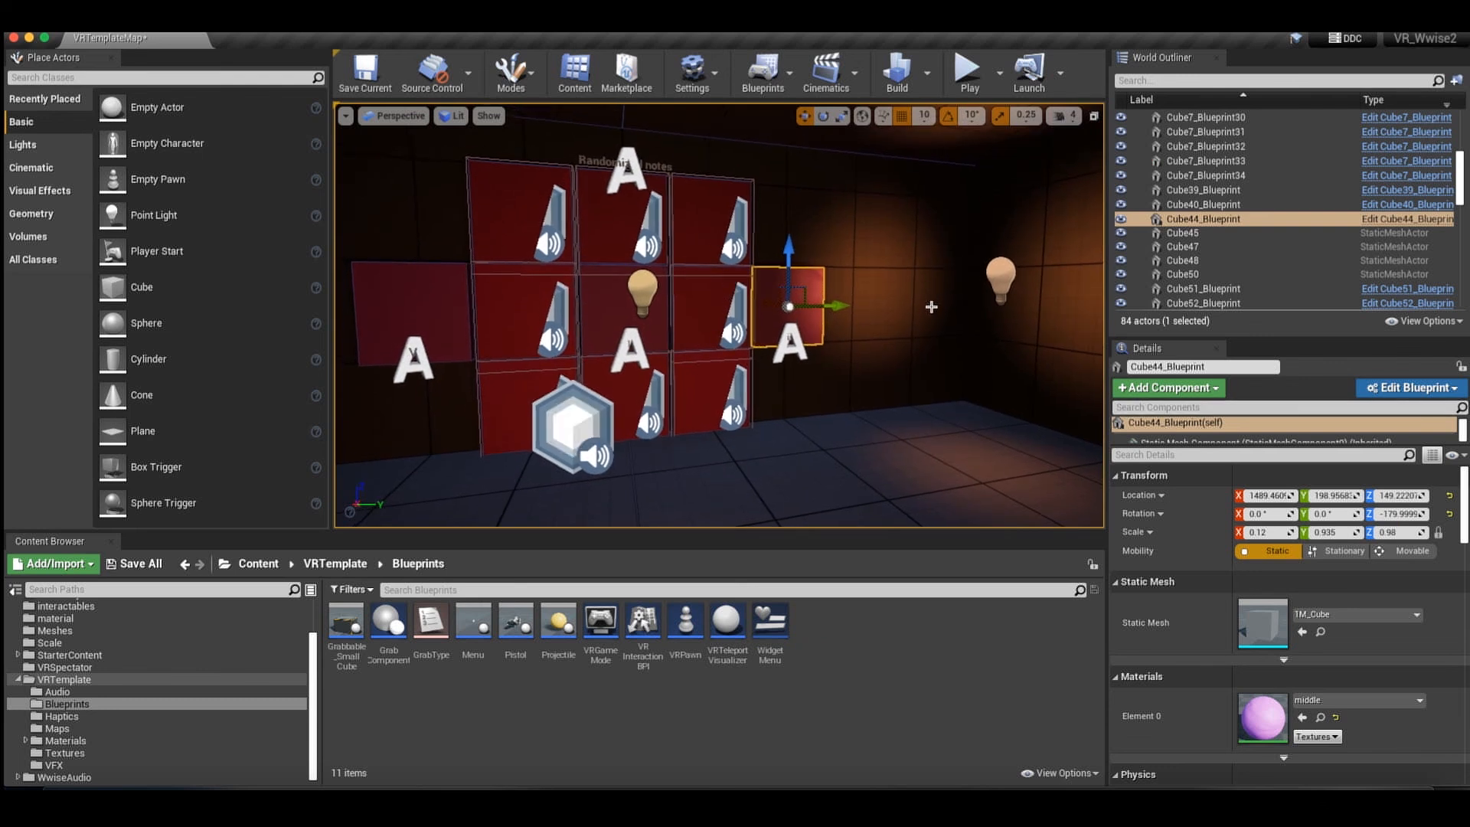
pyautogui.moveTo(931, 307); pyautogui.dragTo(912, 307, button='right')
pyautogui.click(471, 302)
pyautogui.moveTo(577, 266); pyautogui.dragTo(557, 264, button='right')
pyautogui.click(875, 313)
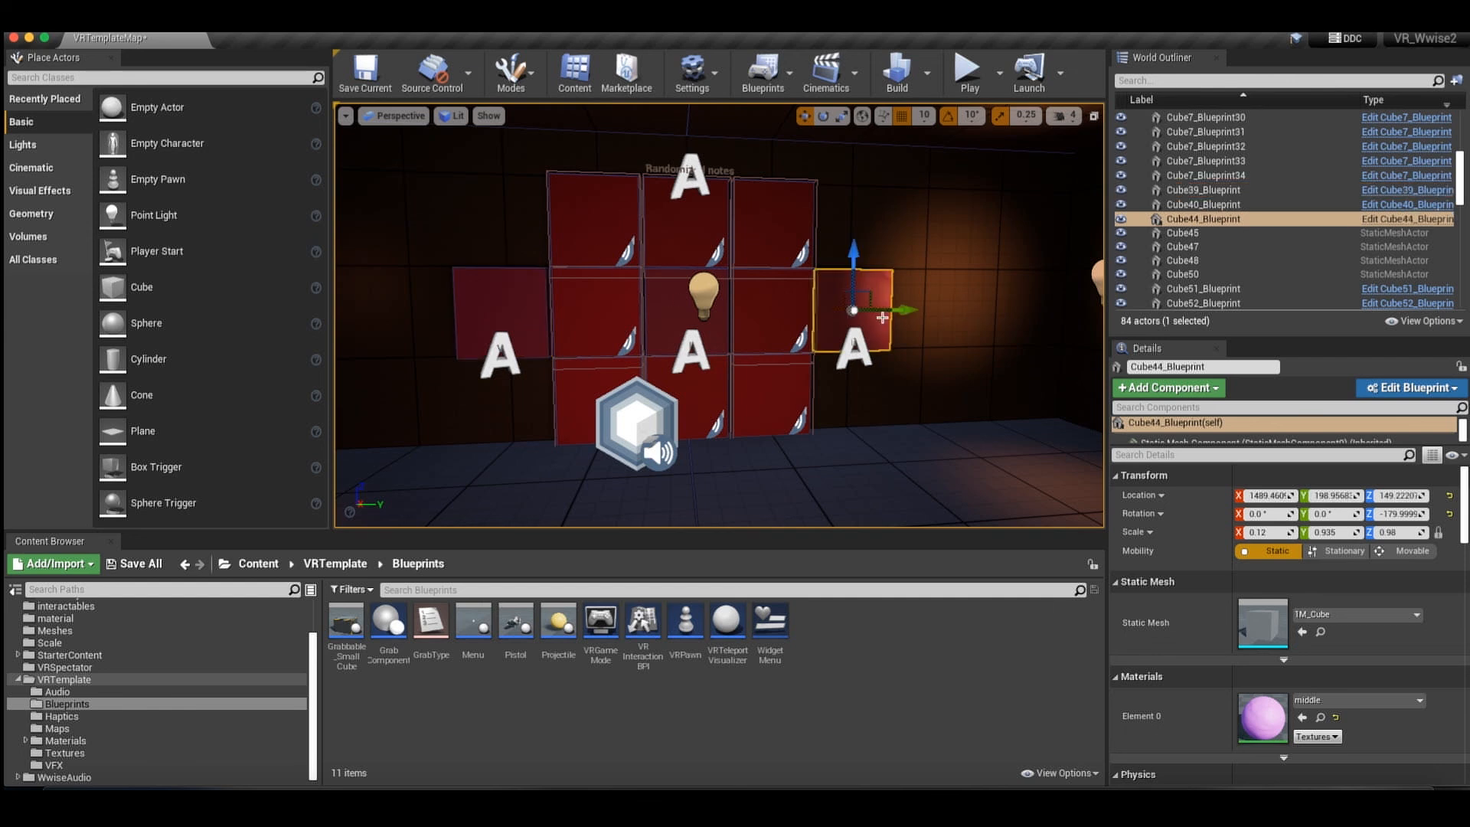
# Open the Cube44_Blueprint blueprint and inspect the State Value of the Set State node fed by Flip Flop output A.
pyautogui.click(1404, 220)
pyautogui.moveTo(886, 559); pyautogui.dragTo(955, 391, button='right')
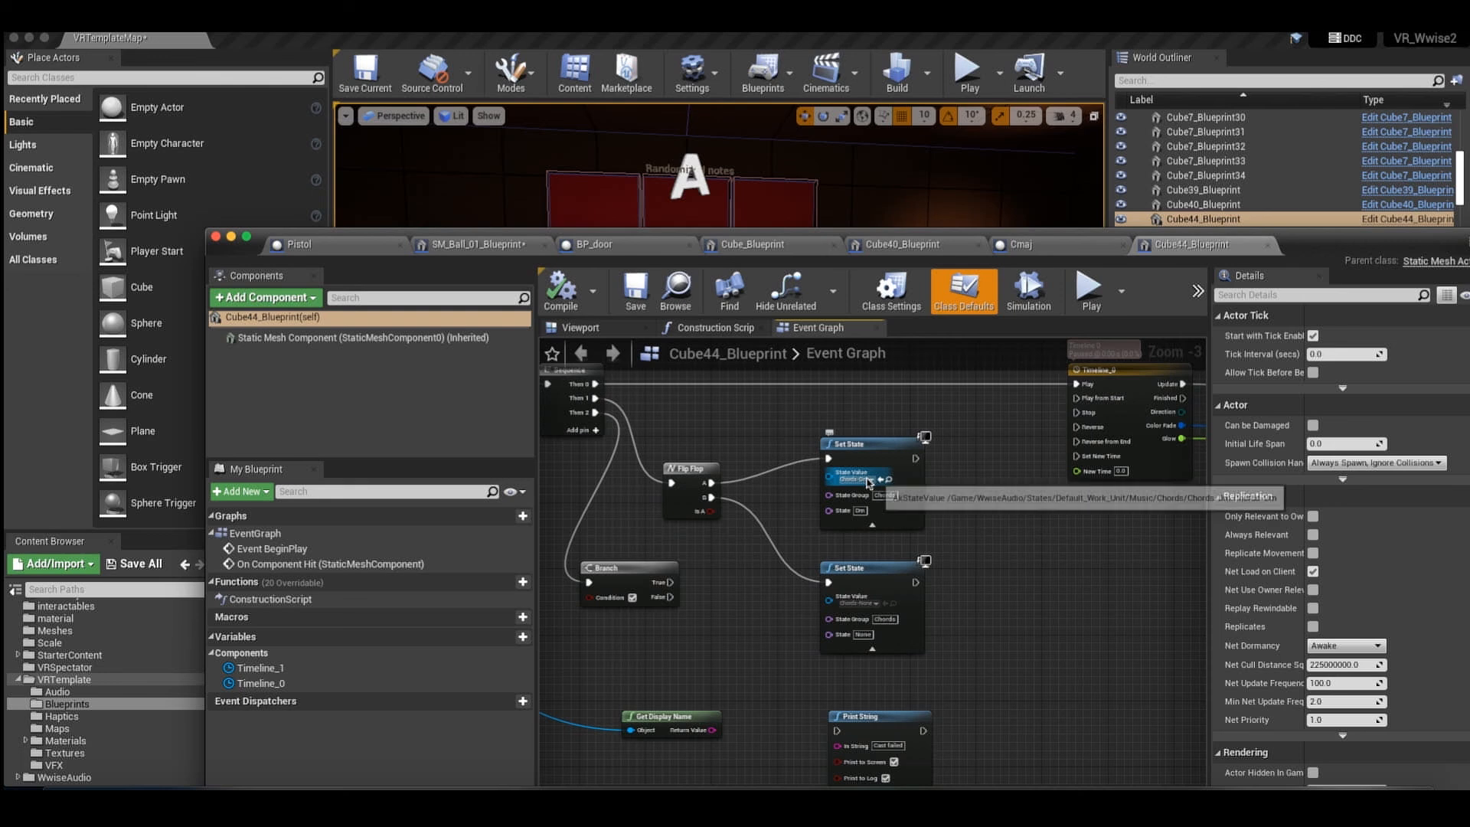
pyautogui.click(873, 481)
pyautogui.click(991, 454)
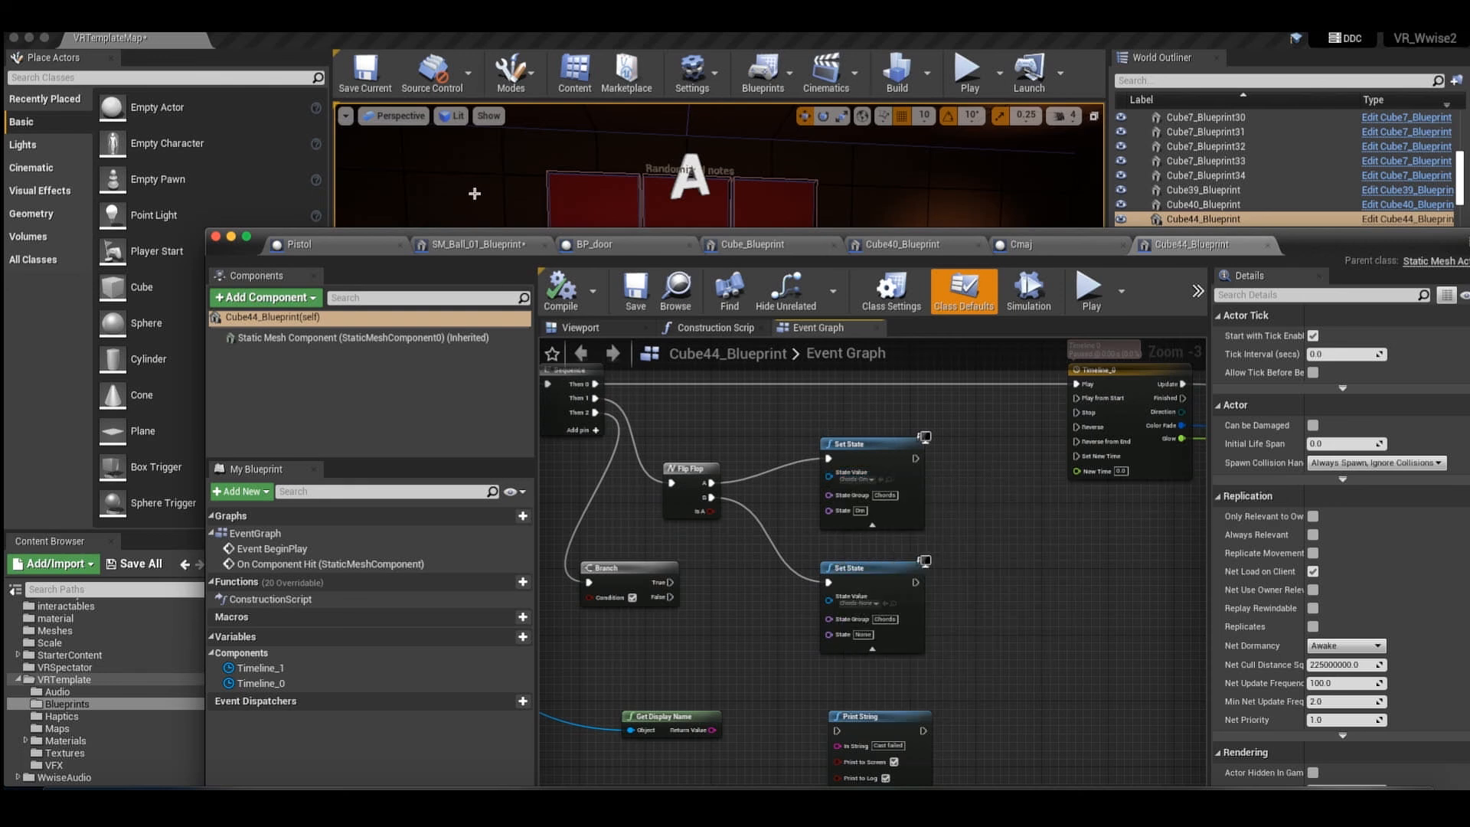
# Return to the level, select the Cmaj actor, and select the chord cube Cube39_Blueprint on the opposite side of the note wall.
pyautogui.click(475, 193)
pyautogui.click(605, 442)
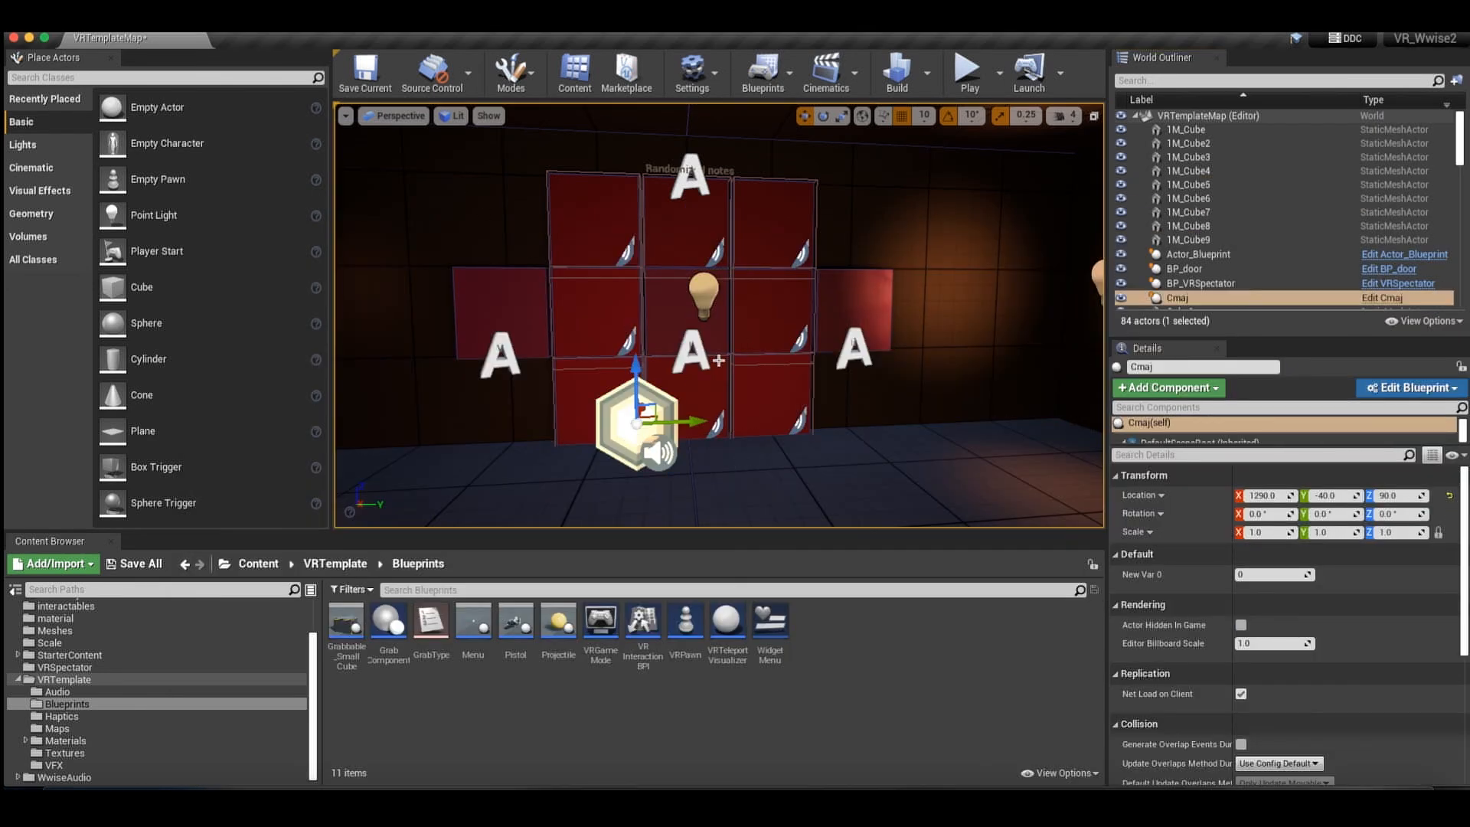
pyautogui.moveTo(526, 336); pyautogui.dragTo(518, 337, button='right')
pyautogui.scroll(-3, 626, 429)
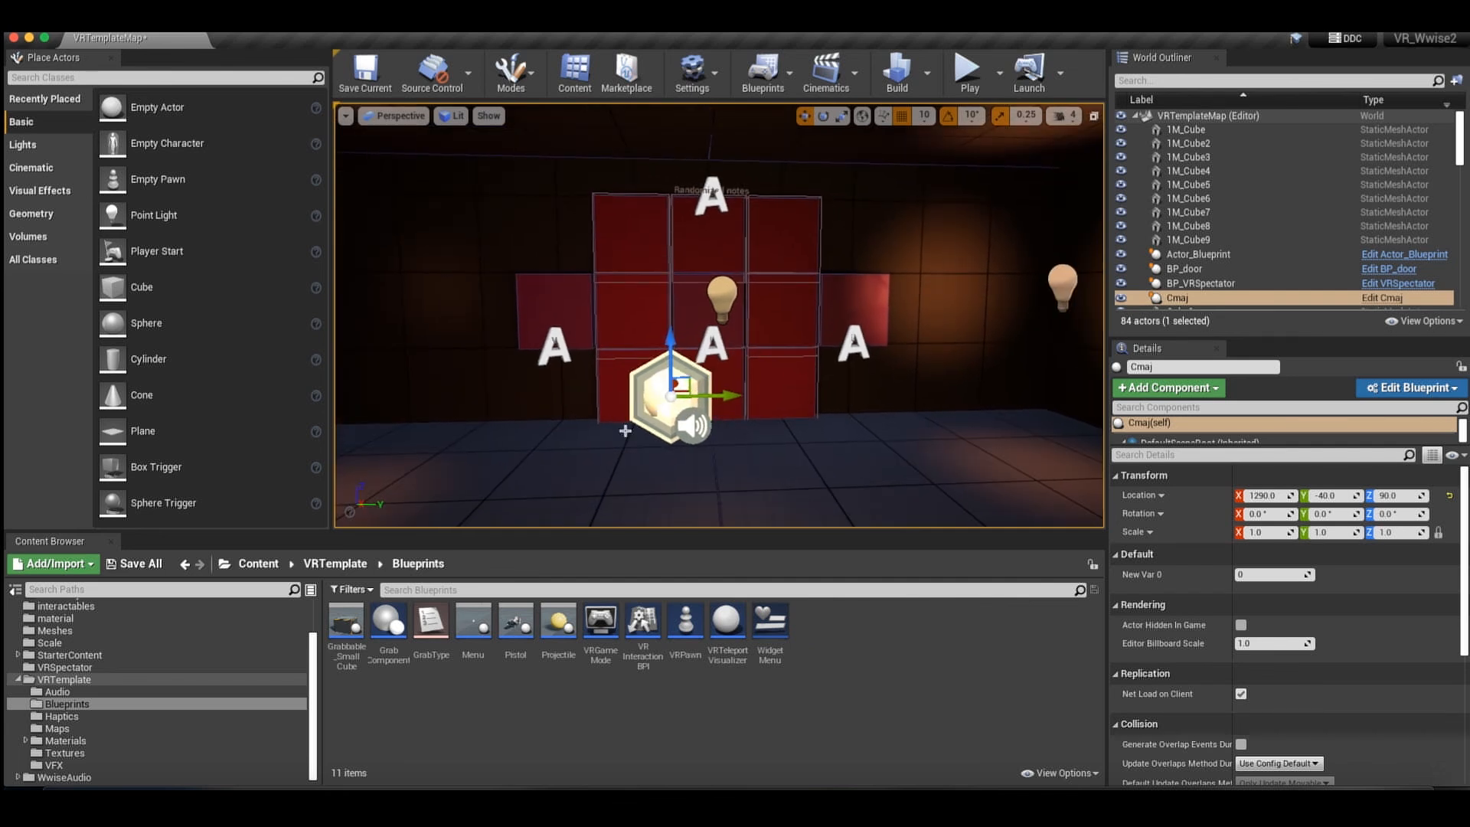
pyautogui.click(565, 303)
pyautogui.moveTo(568, 335); pyautogui.dragTo(568, 334, button='right')
pyautogui.press('w')
pyautogui.press('a')
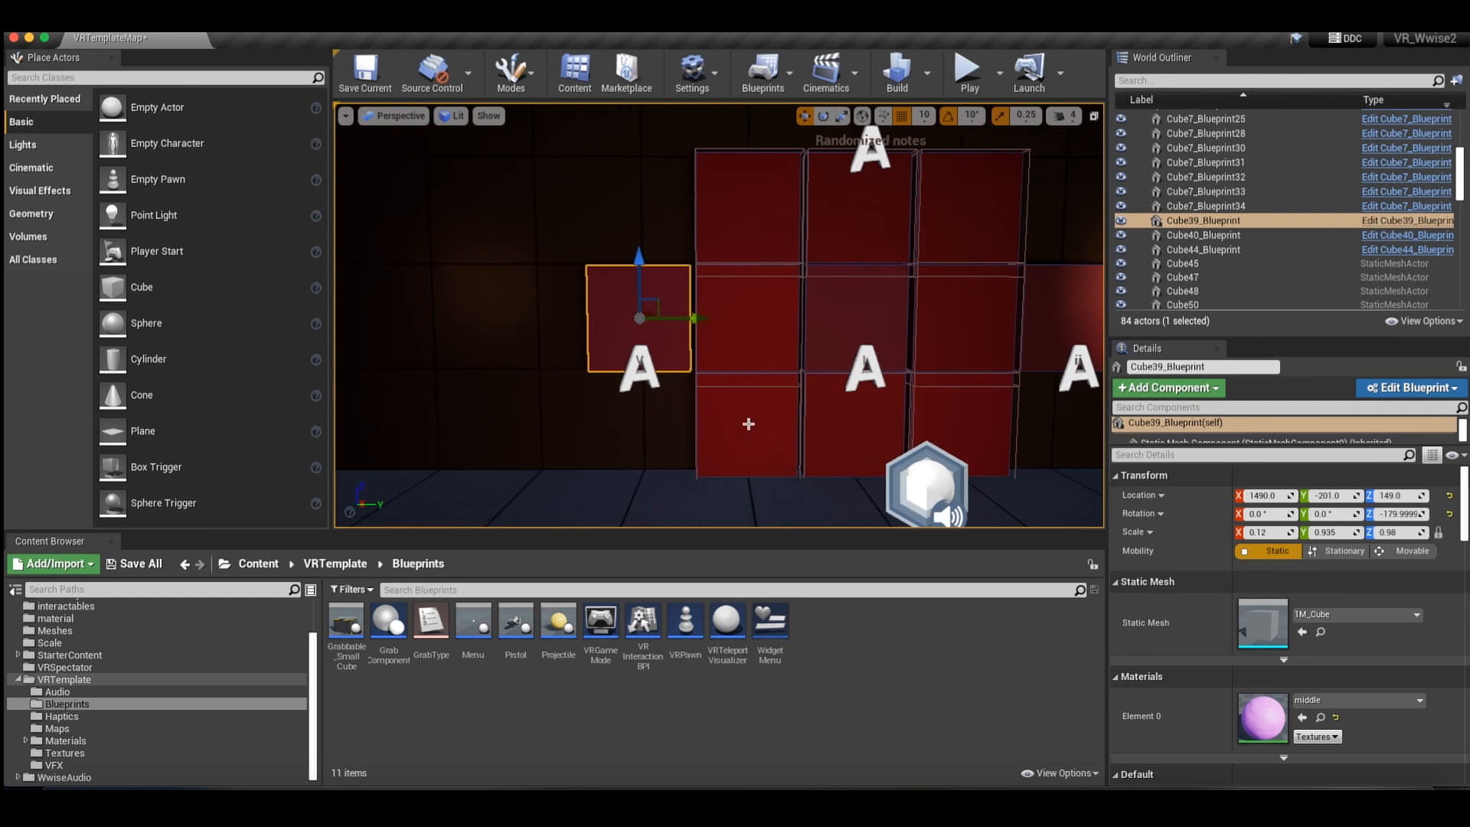
# Compare the Cmaj actor with the outer chord cubes and their text label by selecting them in turn.
pyautogui.click(926, 490)
pyautogui.click(662, 327)
pyautogui.click(1054, 339)
pyautogui.click(928, 484)
pyautogui.click(649, 379)
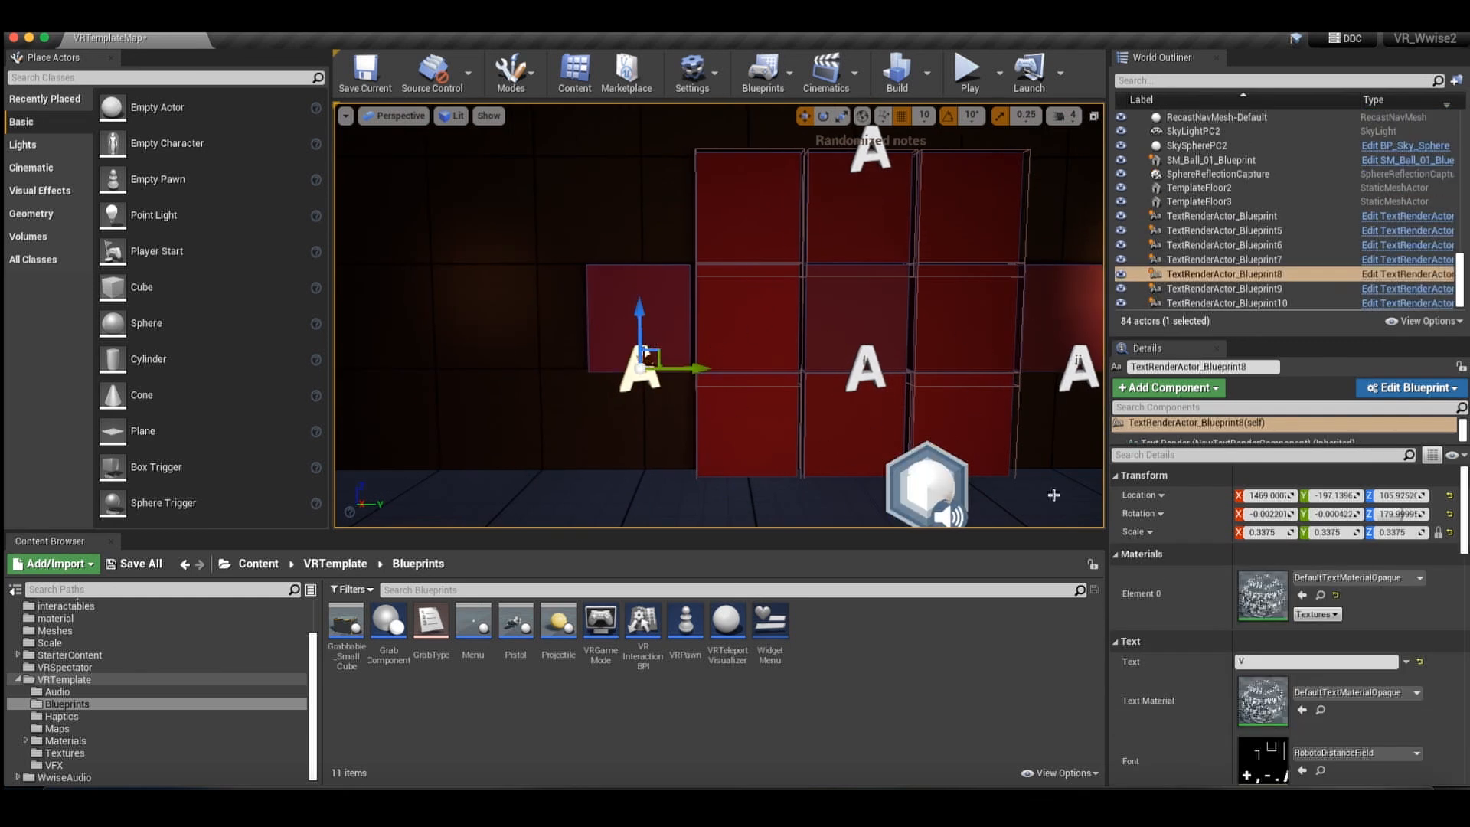
pyautogui.click(909, 478)
pyautogui.click(657, 325)
# Go through the randomized note cubes around the wall's center cube by selecting them one after another.
pyautogui.click(758, 231)
pyautogui.click(757, 318)
pyautogui.click(765, 226)
pyautogui.click(864, 218)
pyautogui.moveTo(934, 216); pyautogui.dragTo(937, 228)
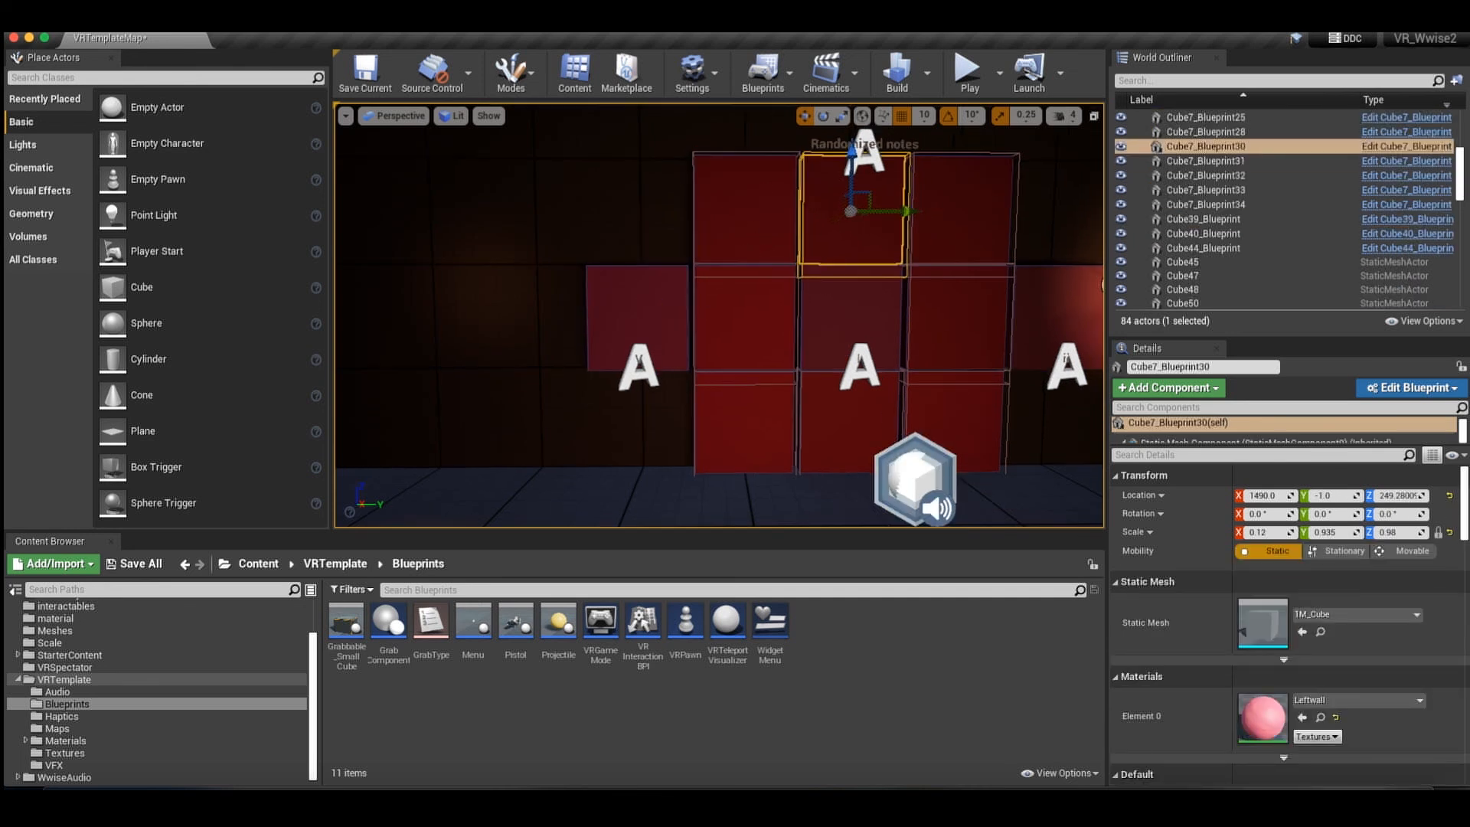
pyautogui.click(956, 322)
pyautogui.click(950, 418)
pyautogui.click(696, 423)
pyautogui.click(746, 325)
pyautogui.click(750, 230)
pyautogui.moveTo(611, 300); pyautogui.dragTo(610, 300, button='right')
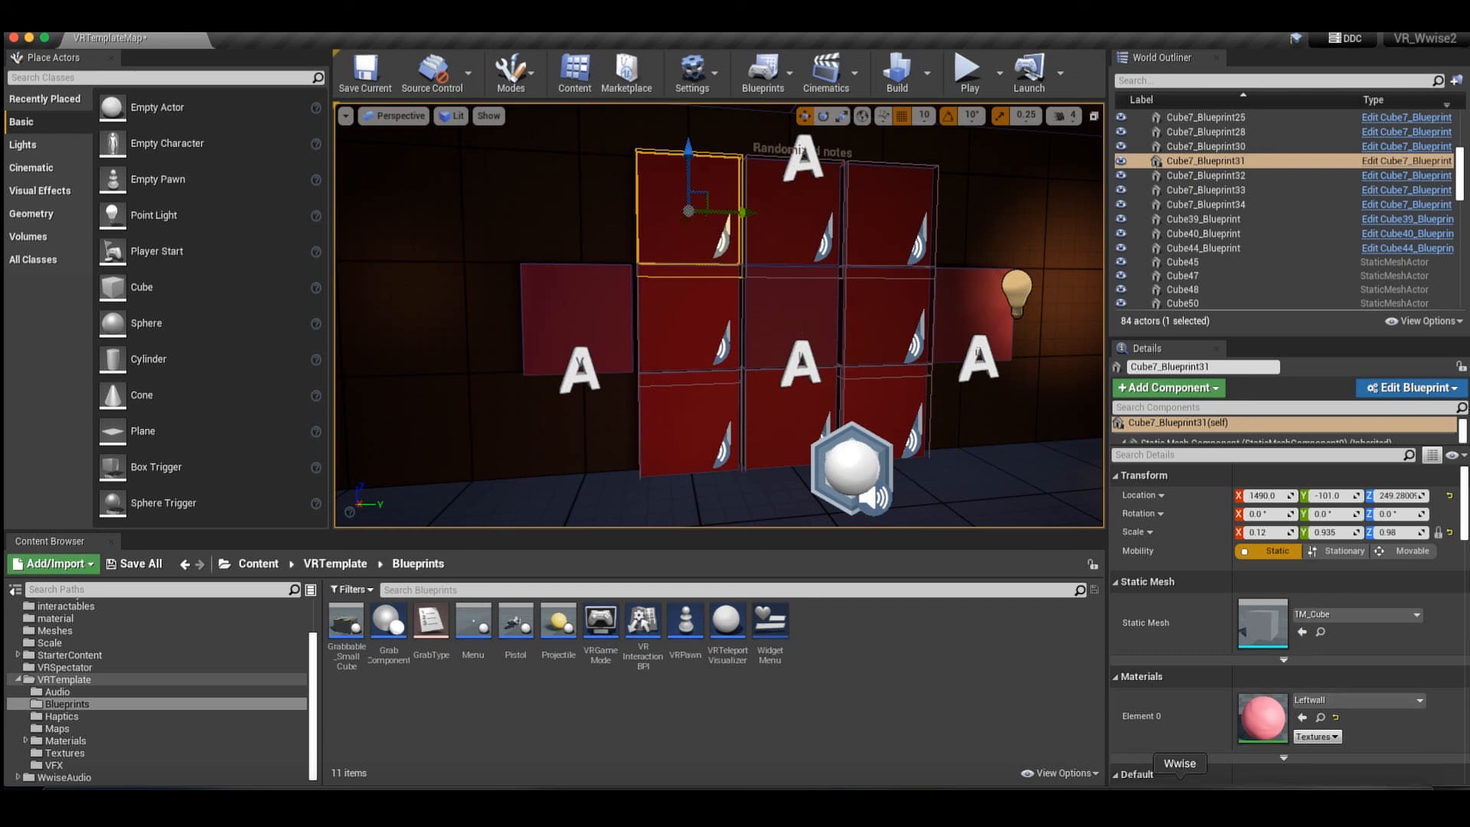
# Switch to Wwise and open the chordsplaying game parameter from the chords work unit in Game Syncs.
pyautogui.click(1180, 800)
pyautogui.click(207, 128)
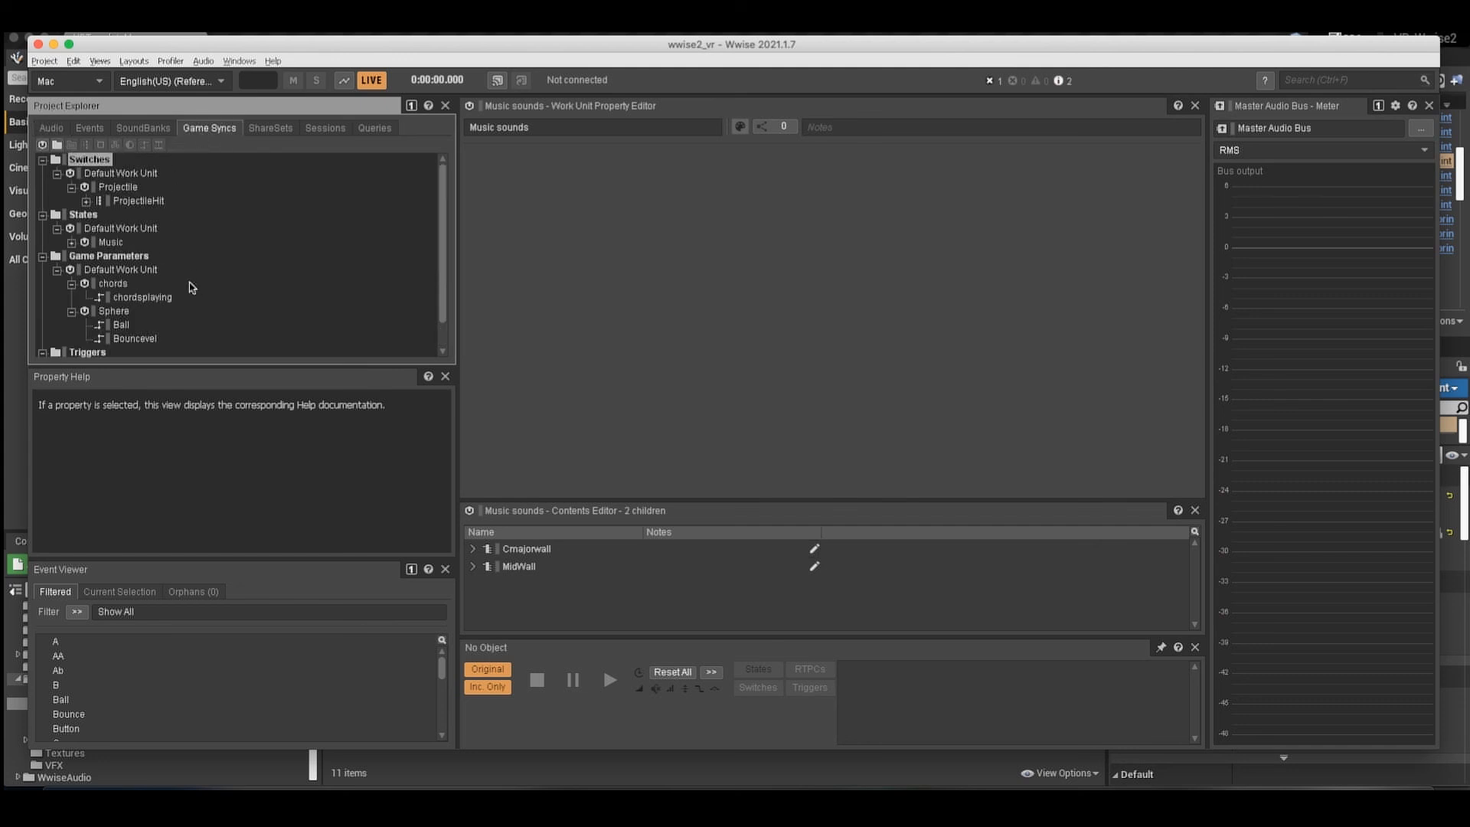
pyautogui.scroll(-1, 192, 288)
pyautogui.click(71, 284)
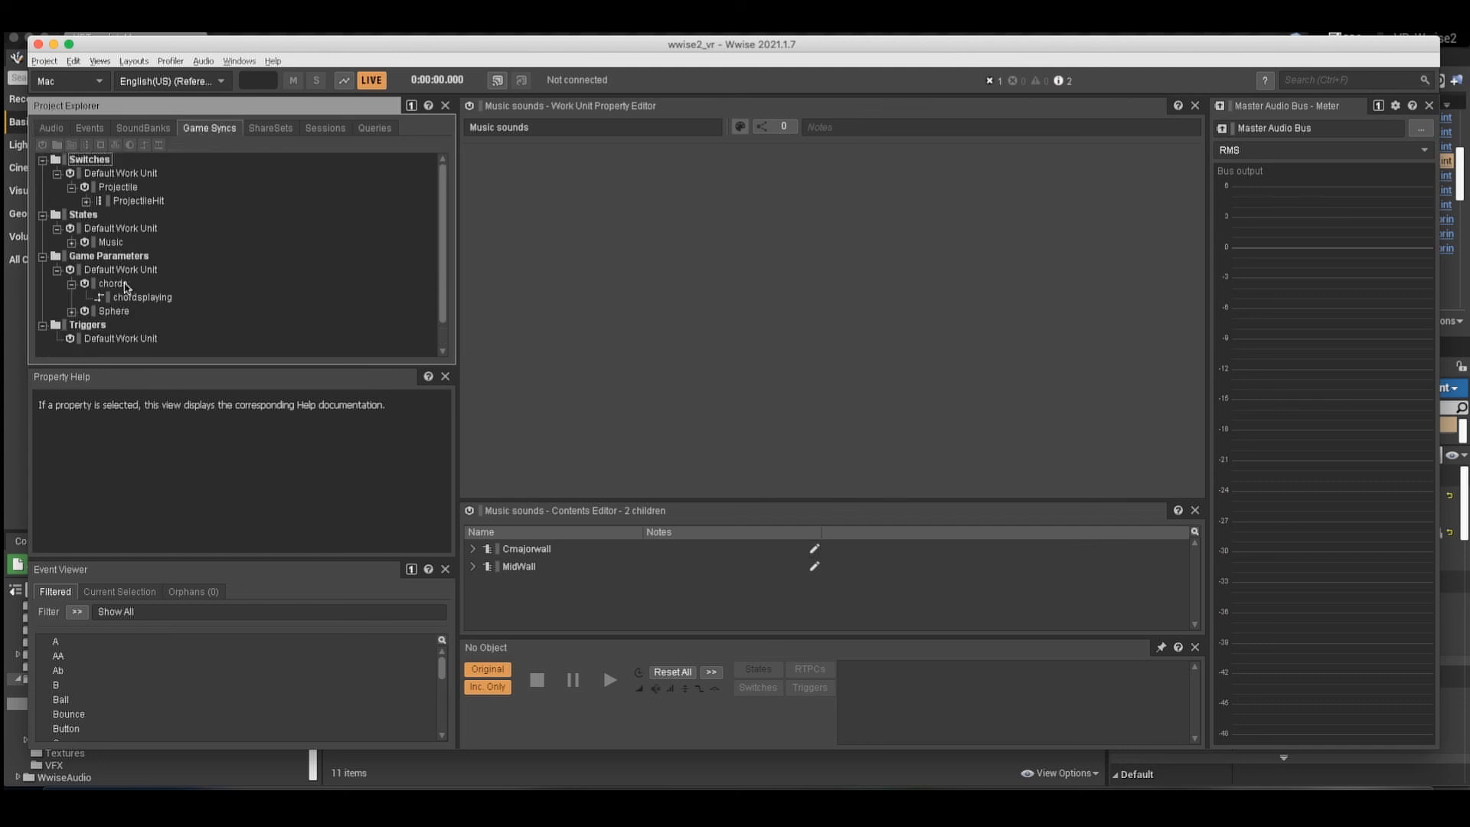
pyautogui.click(142, 298)
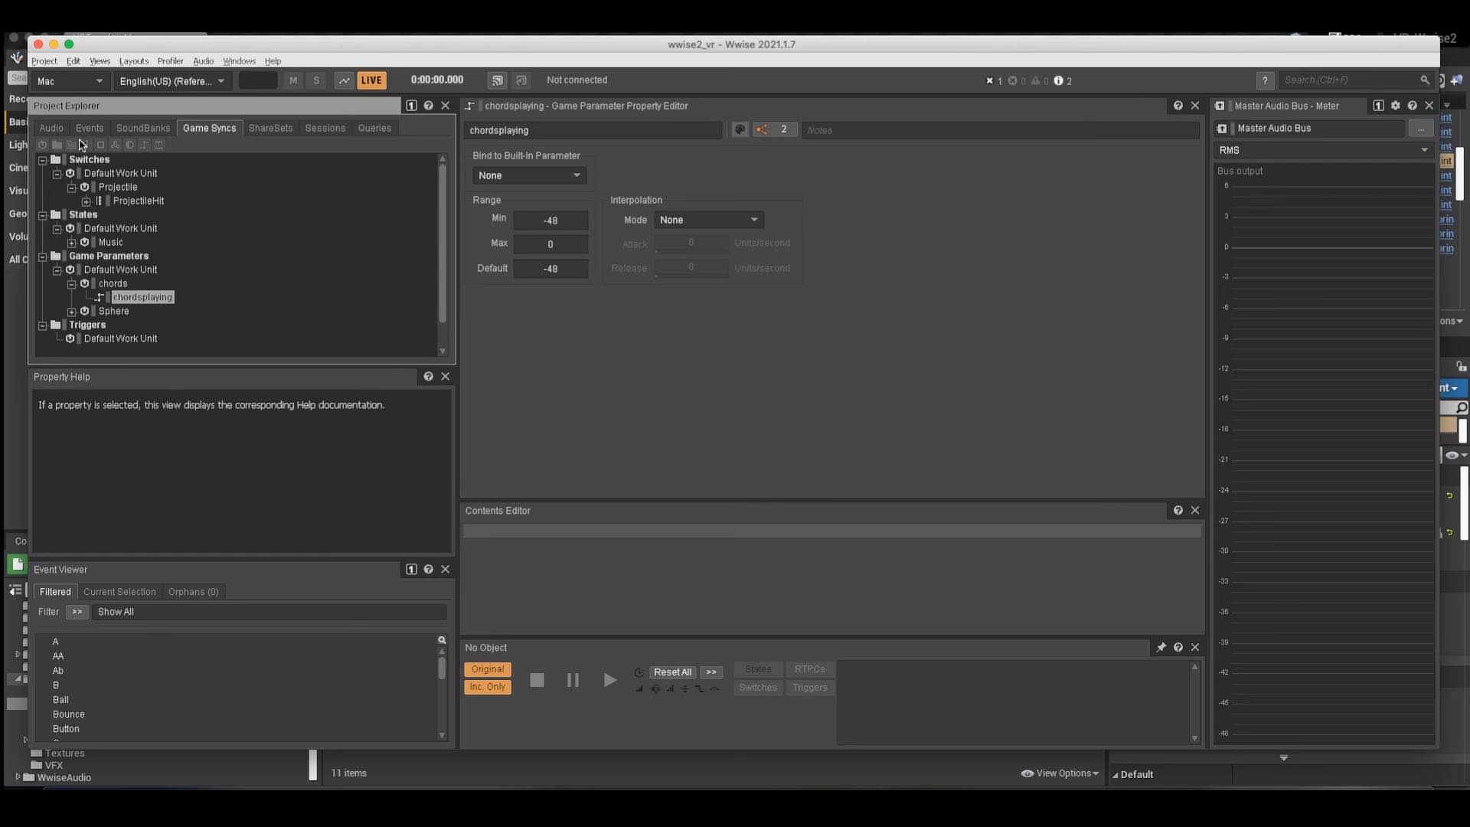
# Open the notes audio bus inside Music Sounds in the Master-Mixer Hierarchy.
pyautogui.click(50, 130)
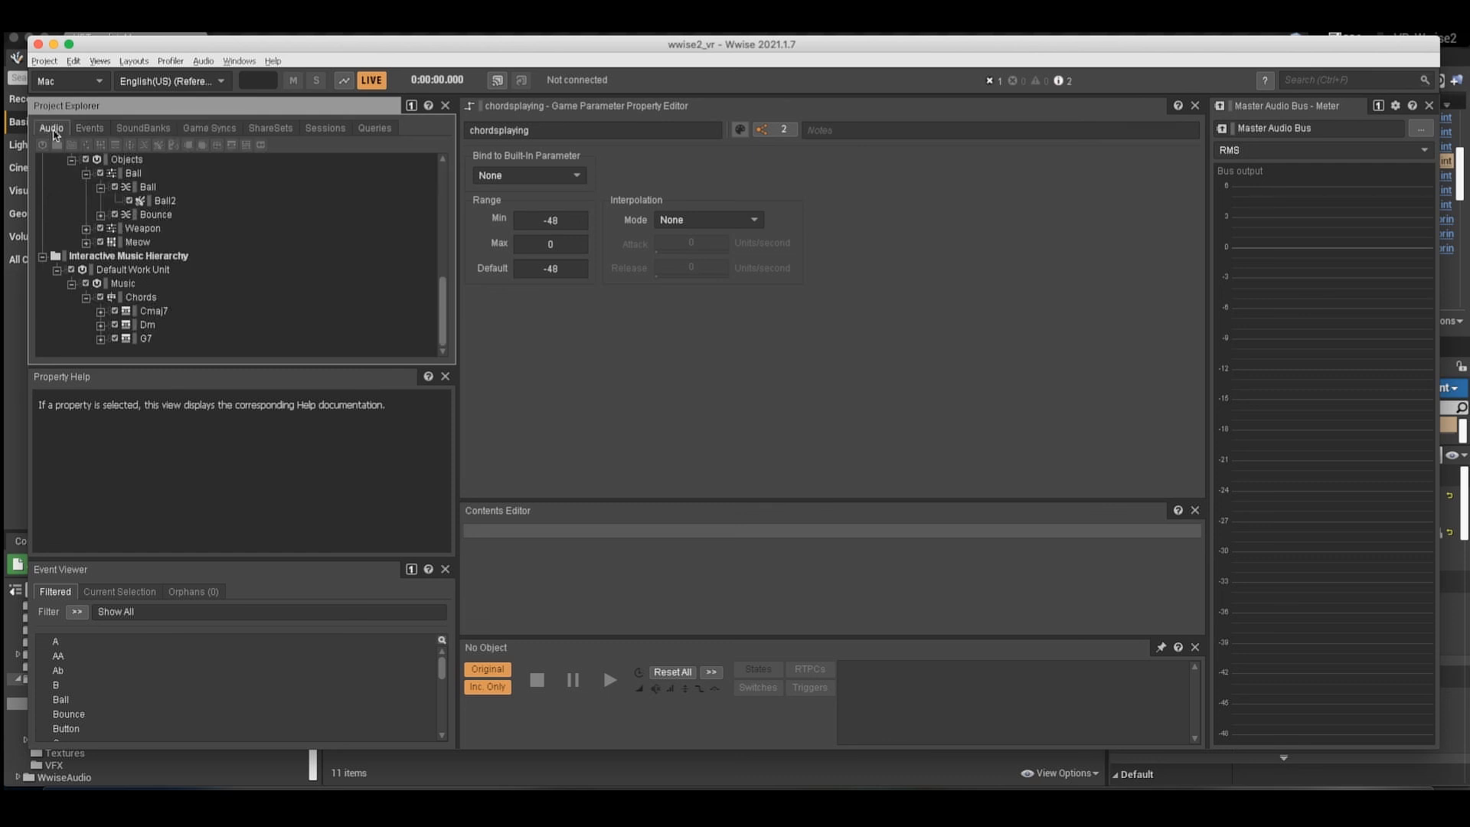
pyautogui.scroll(8, 144, 219)
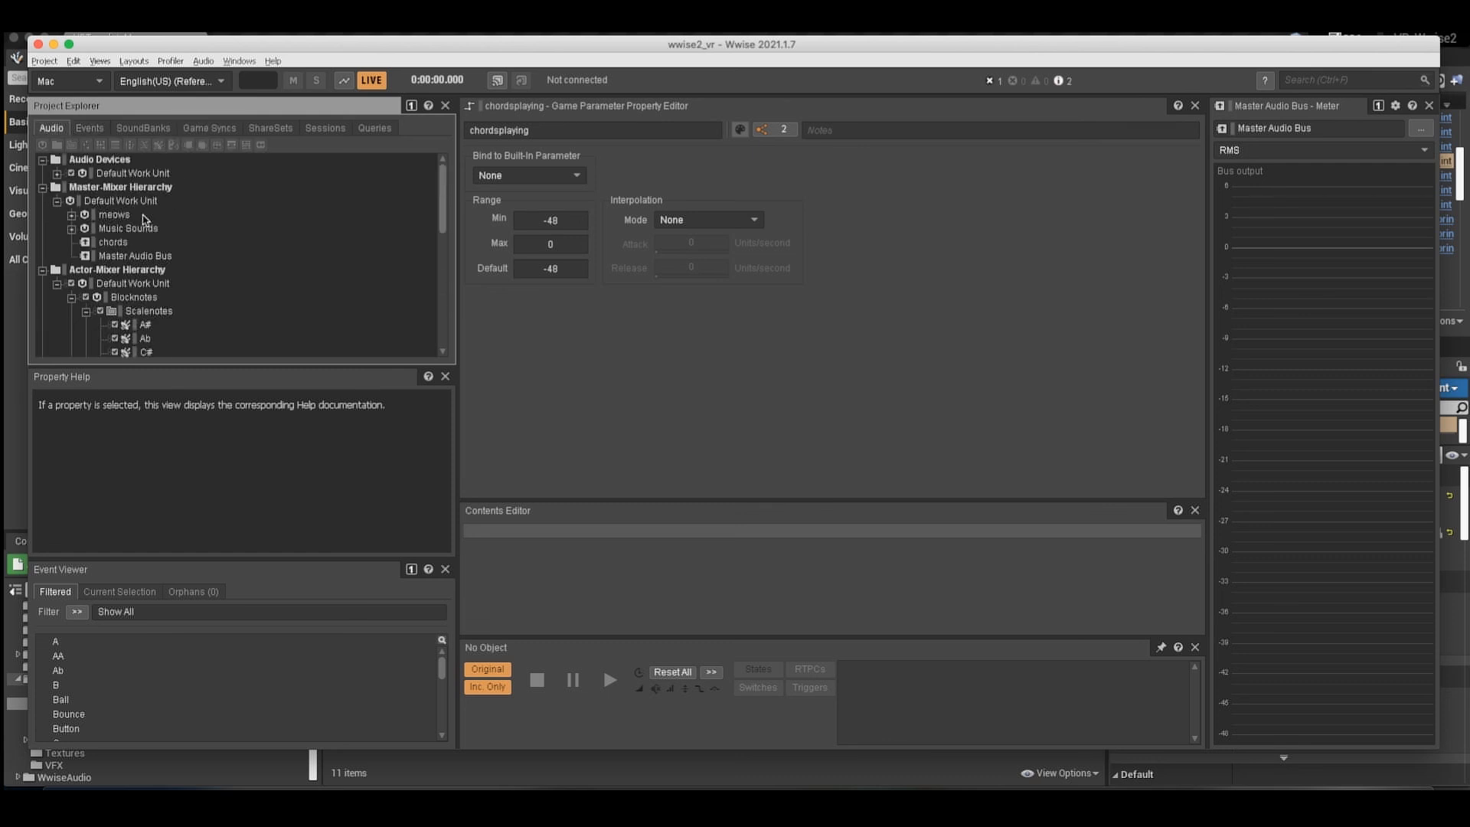
pyautogui.click(72, 230)
pyautogui.click(136, 229)
pyautogui.click(126, 241)
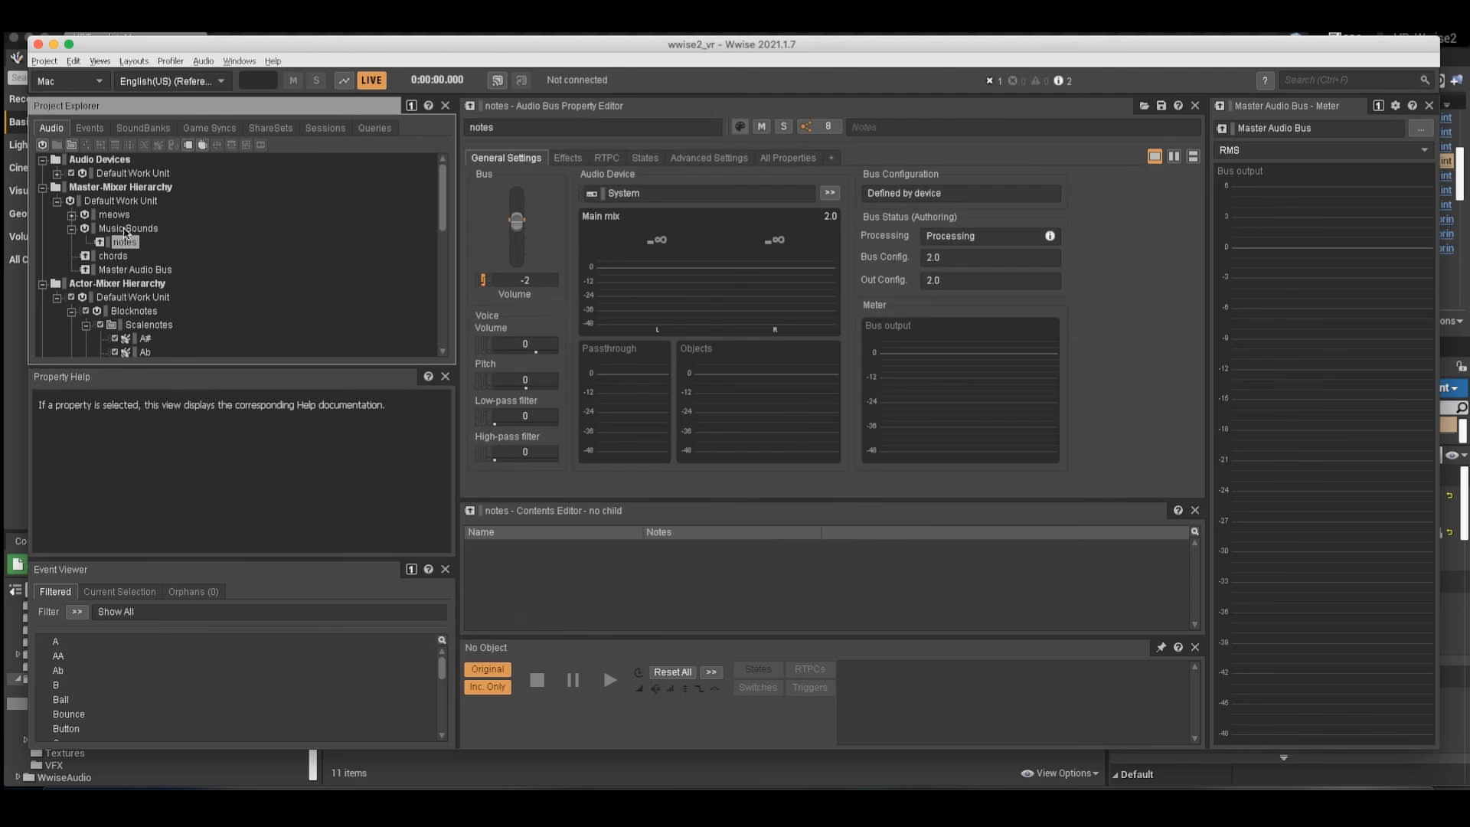
pyautogui.click(127, 229)
pyautogui.click(136, 243)
# Examine the notes bus's RTPC curve mapping chordsplaying to Bus Volume, and shift the chordsplaying simulation cursor slightly along it.
pyautogui.click(606, 157)
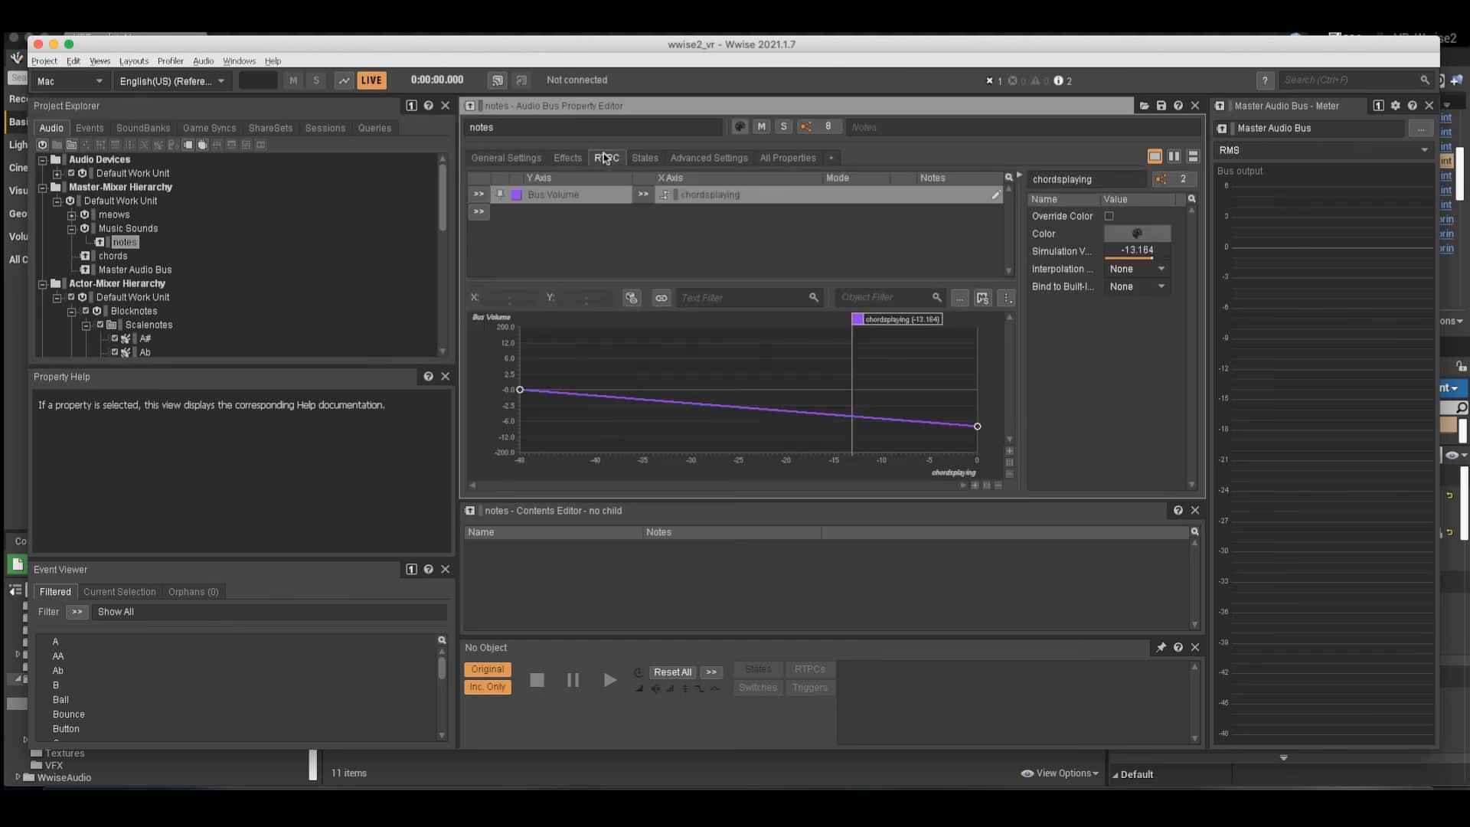
pyautogui.click(585, 200)
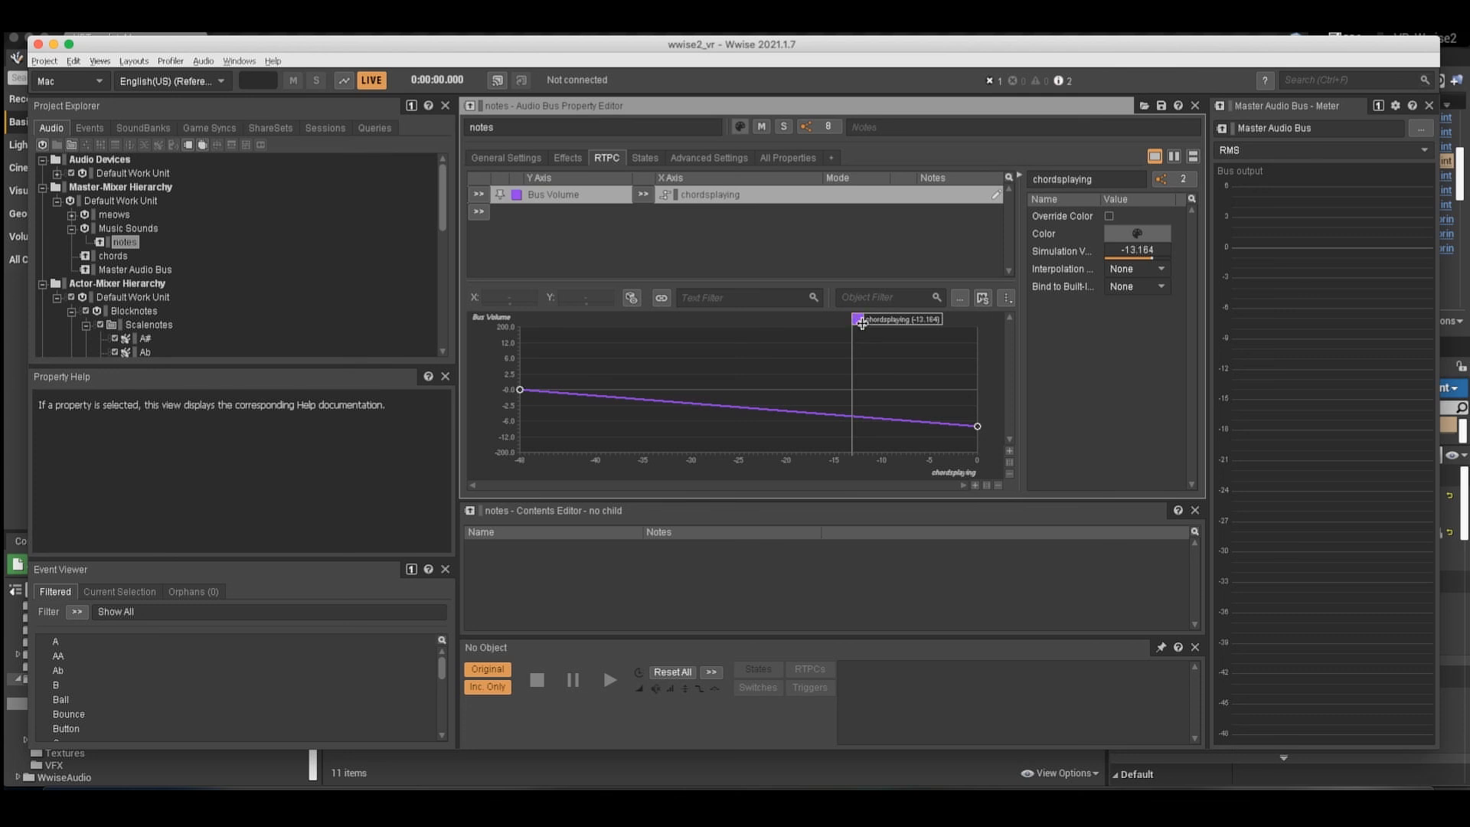
pyautogui.scroll(-3, 170, 274)
pyautogui.scroll(3, 170, 274)
pyautogui.moveTo(856, 320)
pyautogui.mouseDown()
pyautogui.moveTo(557, 326)
pyautogui.moveTo(875, 322)
pyautogui.mouseUp()
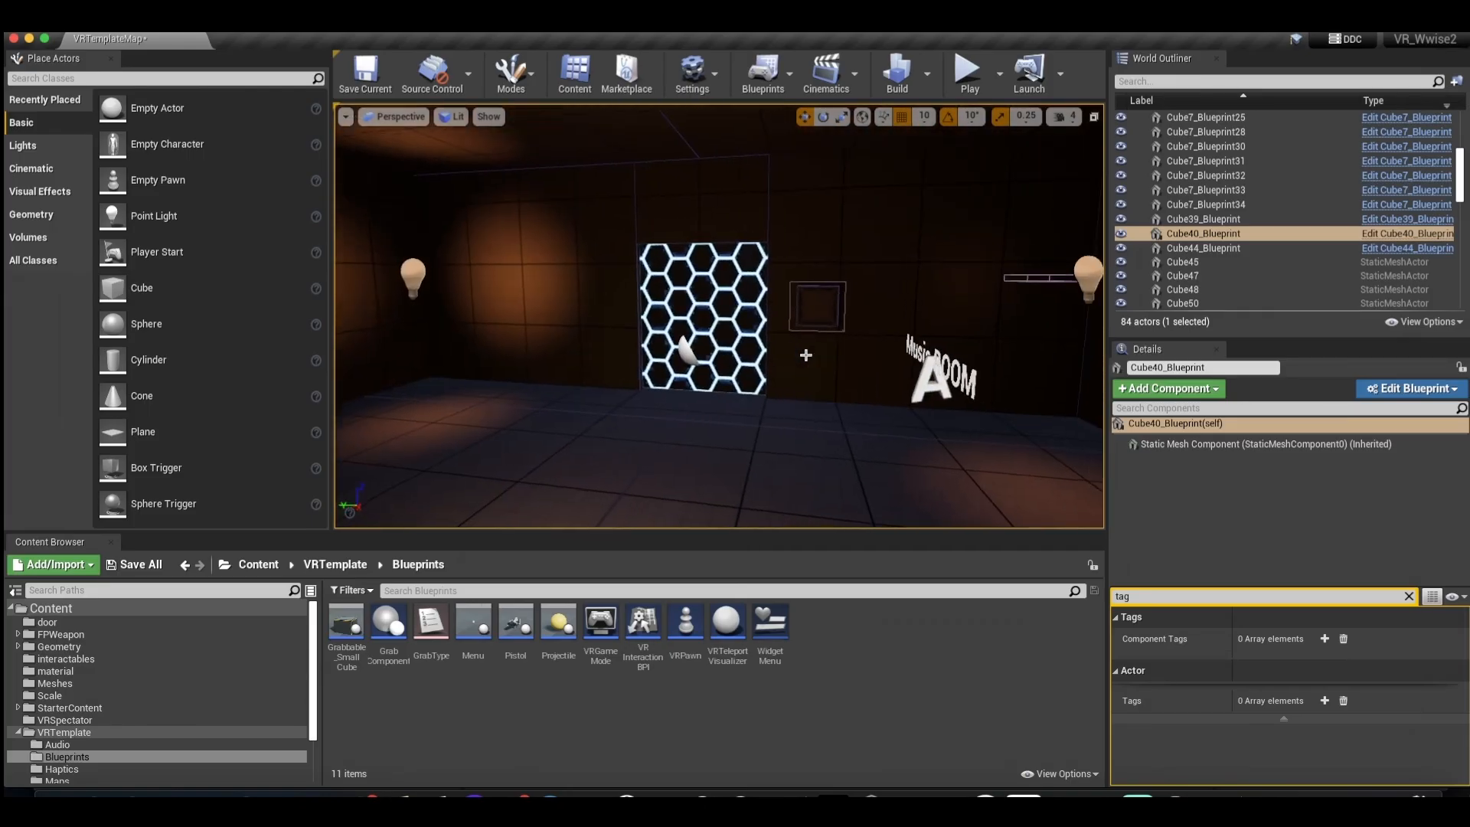
# Return to the Unreal level and navigate from the dark room with the hexagon door to the white room with the pistols.
pyautogui.moveTo(805, 356); pyautogui.dragTo(805, 356, button='right')
pyautogui.press('w')
pyautogui.moveTo(704, 375); pyautogui.dragTo(704, 375, button='right')
pyautogui.press('w')
pyautogui.press('s')
pyautogui.press('s')
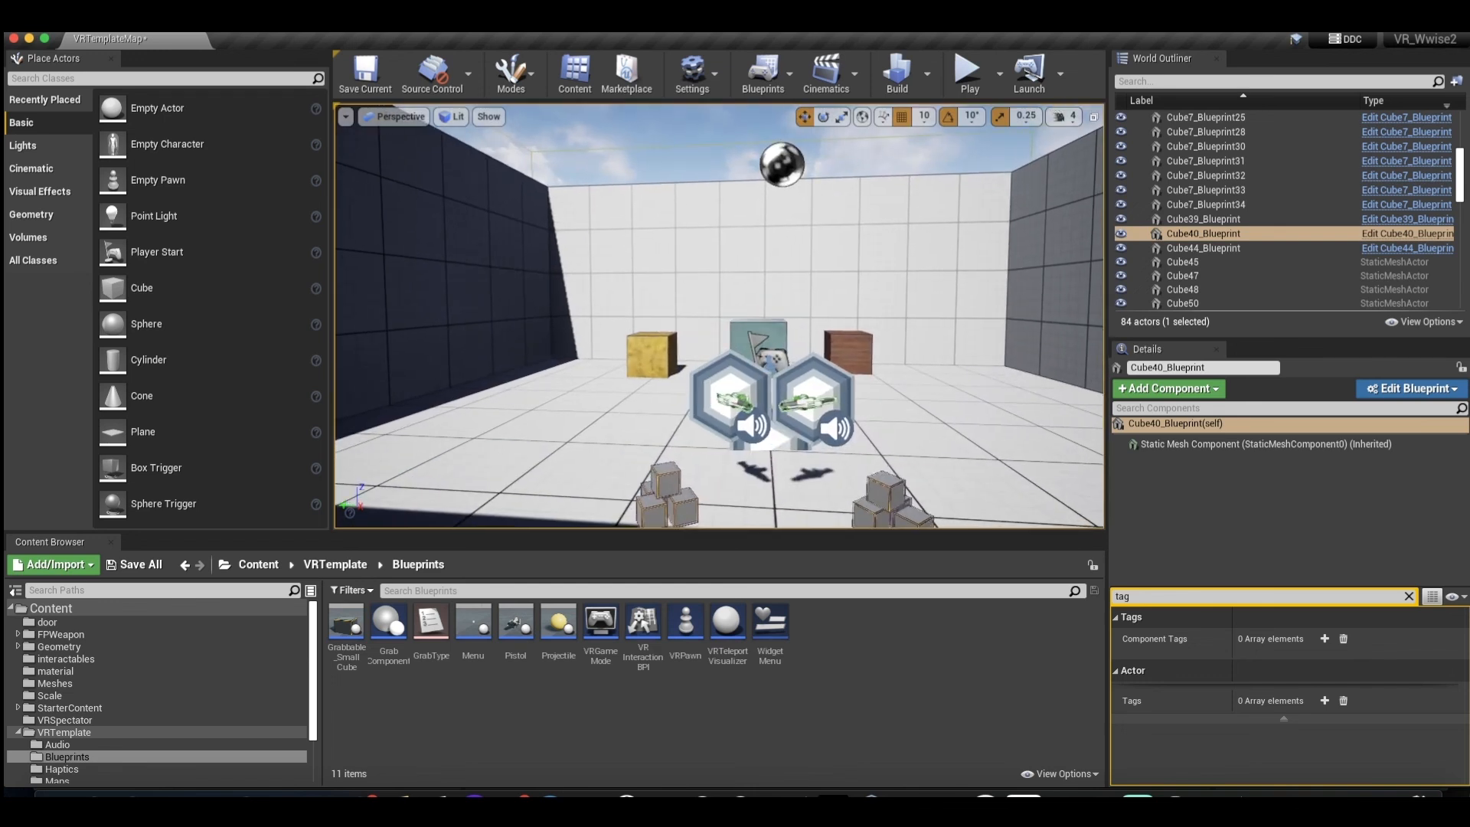